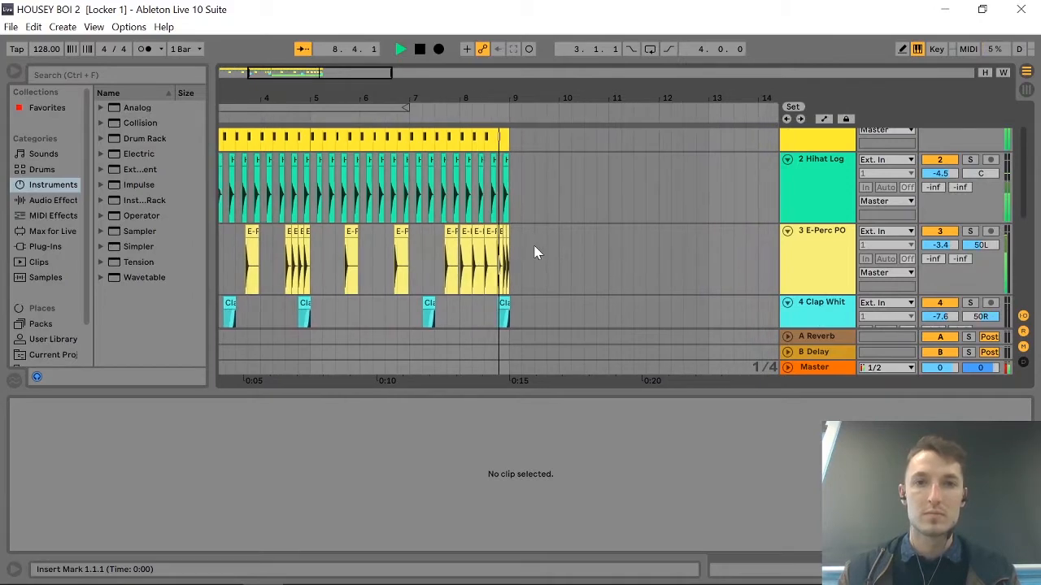
# Stop playback and duplicate the arrangement from bar 1 to bar 9 across all tracks with clips, placing the copy at bar 9.
pyautogui.press('space')
pyautogui.hscroll(-3, 520, 244)
pyautogui.scroll(-4, 520, 244)
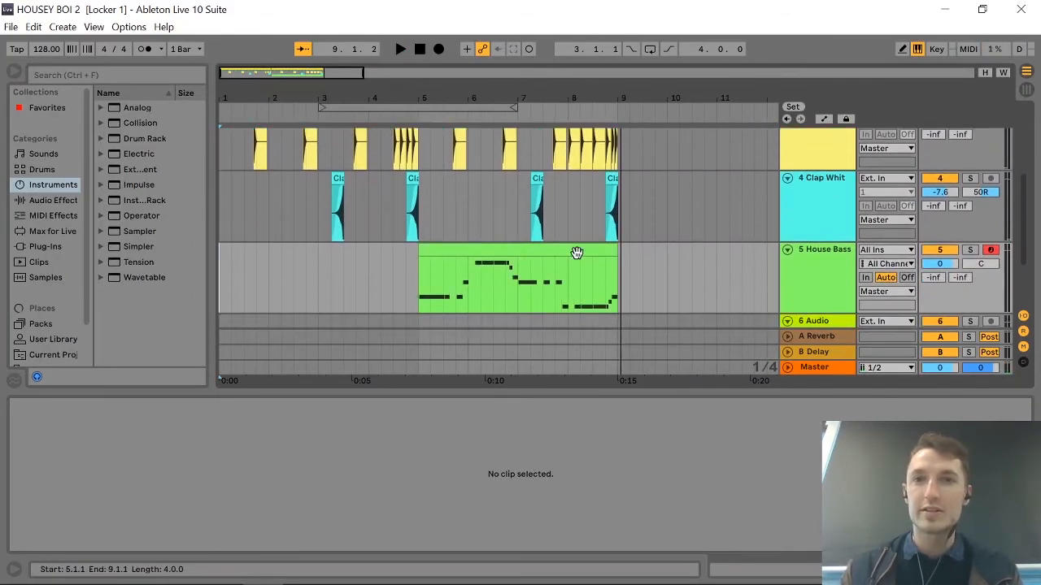
pyautogui.click(619, 267)
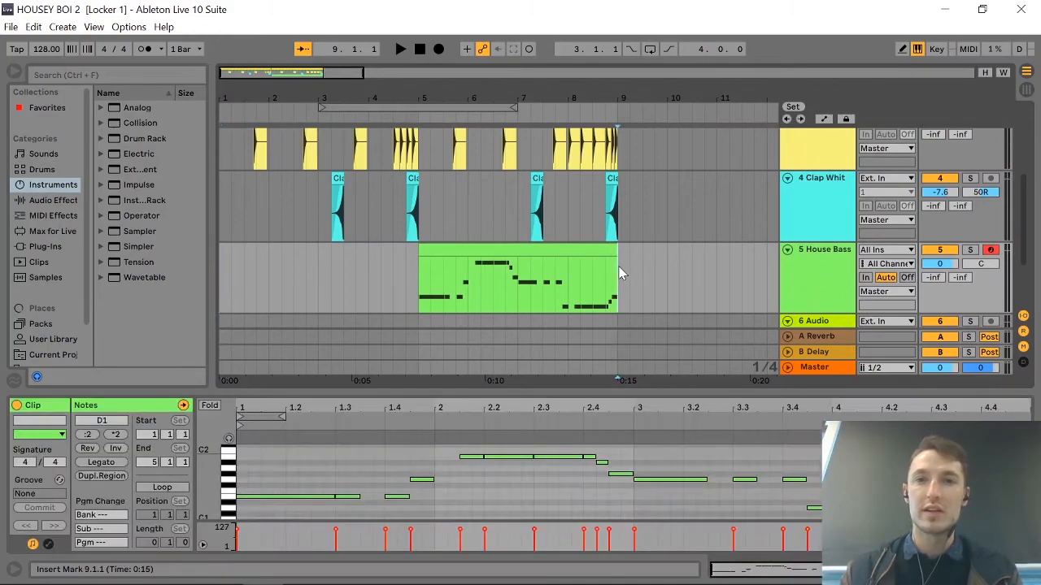
pyautogui.moveTo(619, 272); pyautogui.dragTo(220, 138)
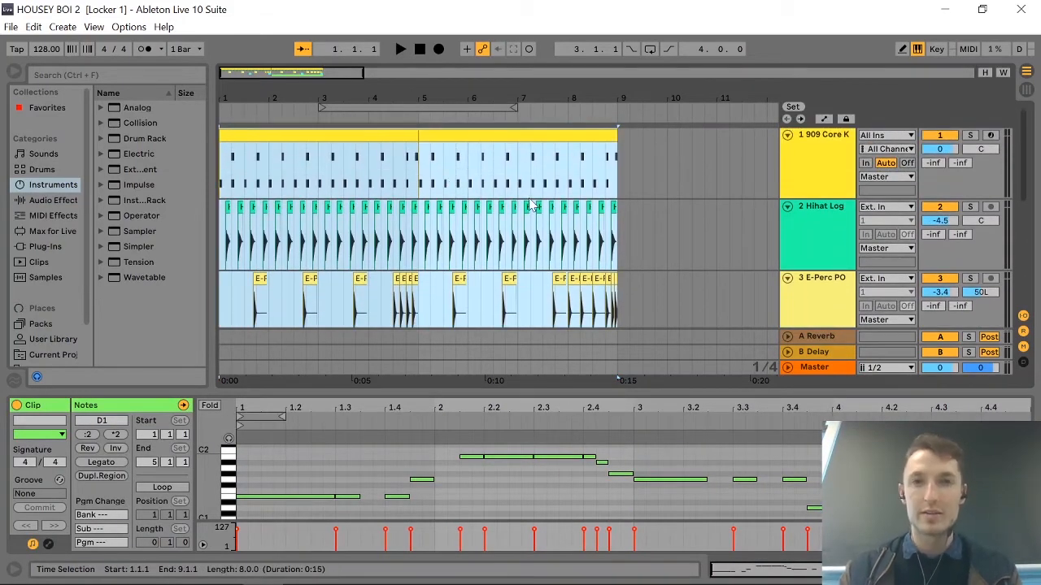
pyautogui.hotkey('ctrl', 'd')
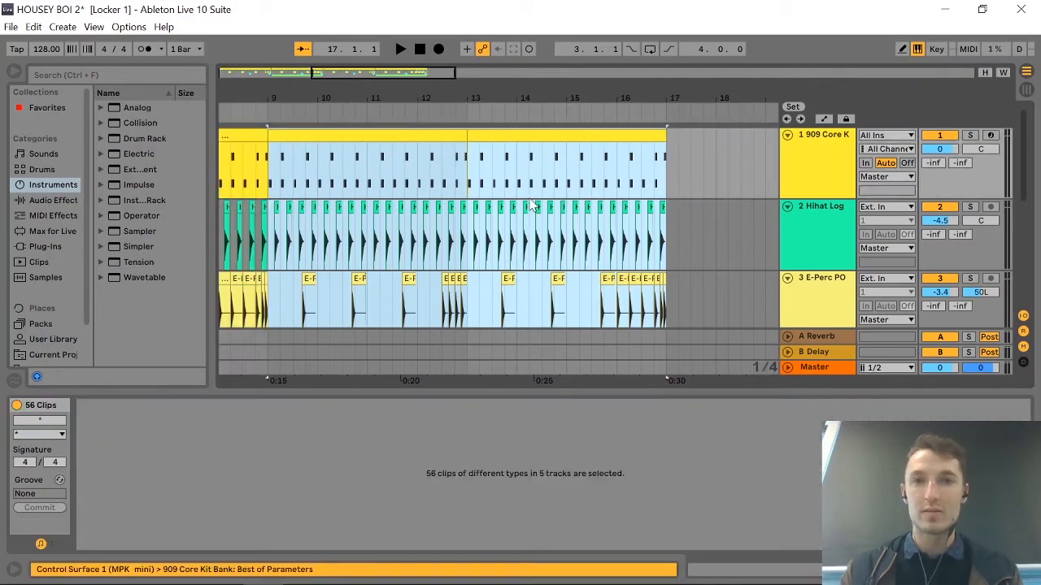
# Duplicate the House Bass clip spanning bars 5 to 9 into the gap starting at bar 9.
pyautogui.scroll(-5, 461, 218)
pyautogui.click(417, 297)
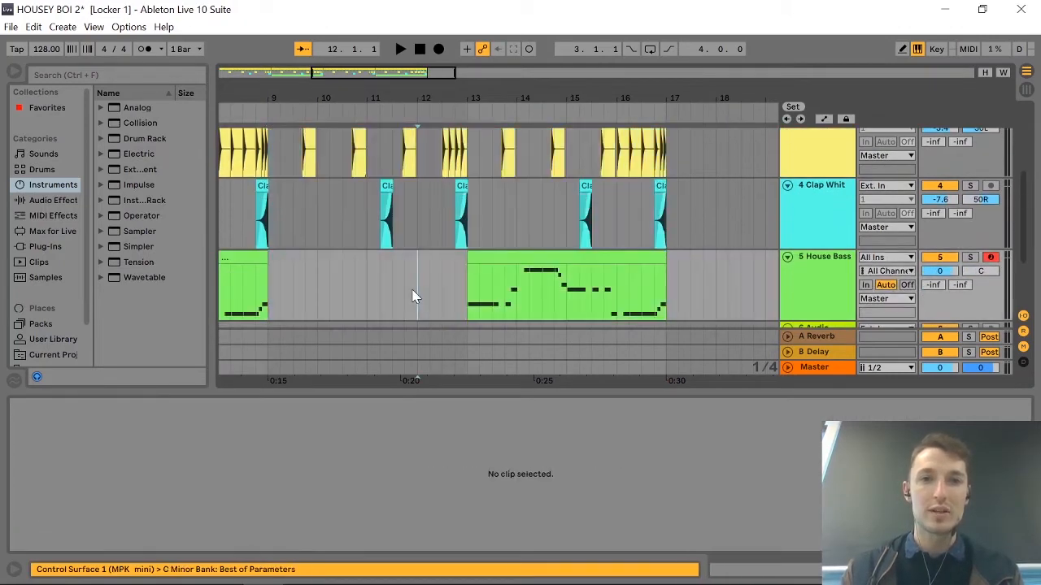
pyautogui.hscroll(-2, 321, 278)
pyautogui.hscroll(-1, 322, 285)
pyautogui.click(310, 261)
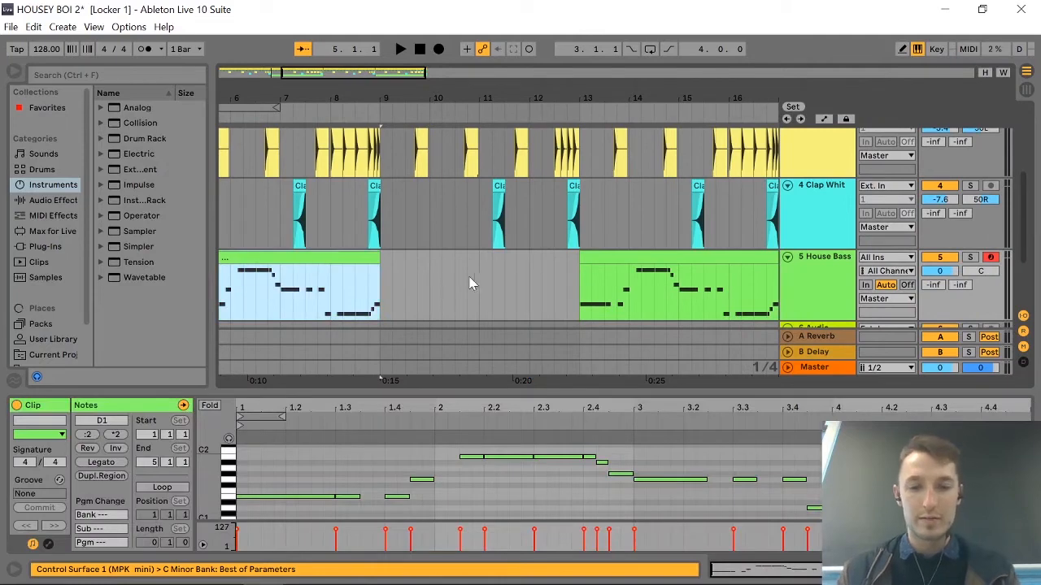
pyautogui.hotkey('ctrl', 'd')
# Review the House Bass clips across the arrangement from bar 5 to bar 17.
pyautogui.scroll(-1, 478, 280)
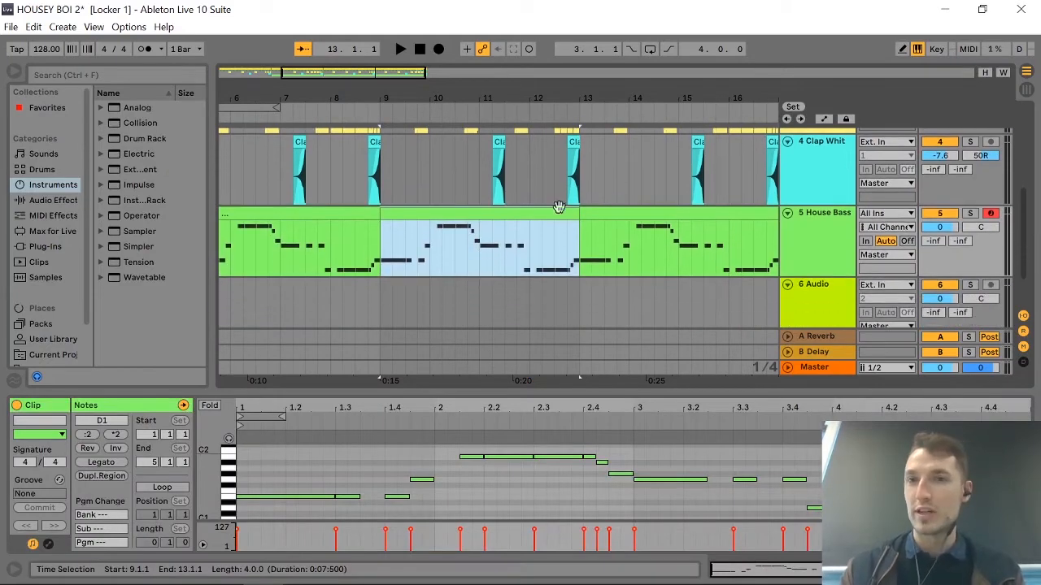
pyautogui.click(378, 290)
pyautogui.hscroll(-3, 380, 290)
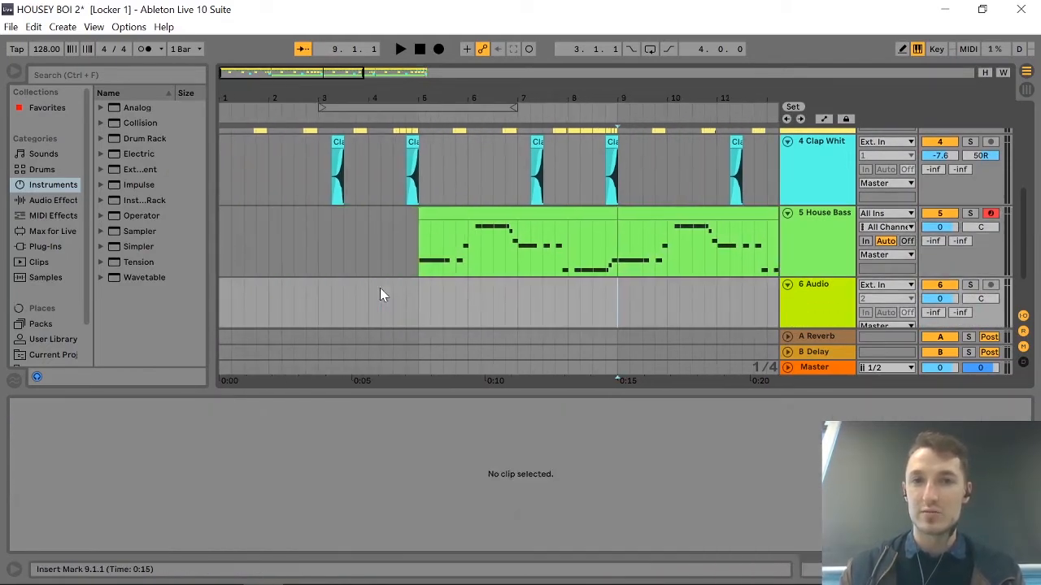
pyautogui.click(521, 208)
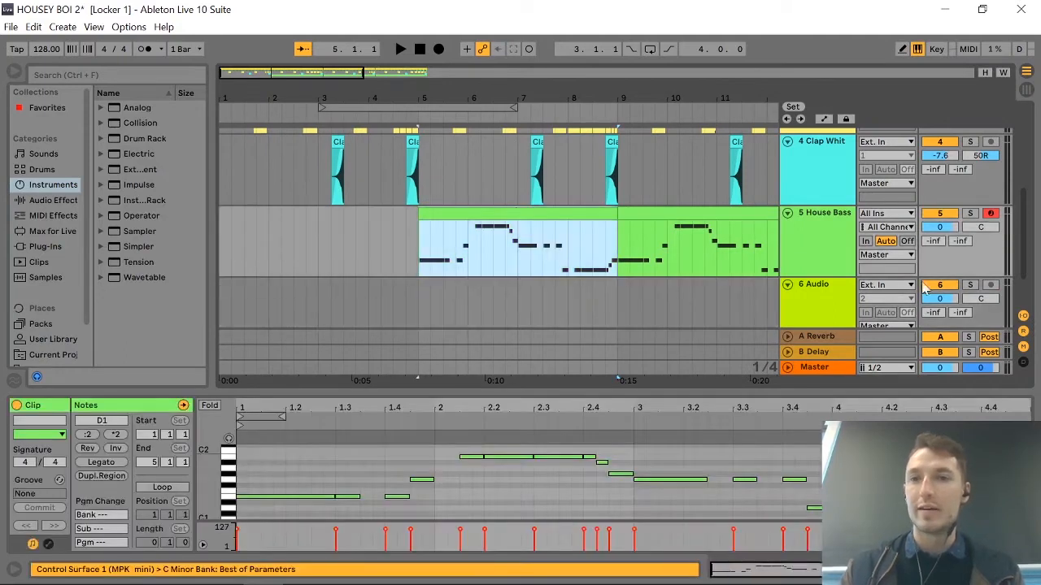
pyautogui.hscroll(5, 552, 279)
pyautogui.hscroll(-3, 552, 280)
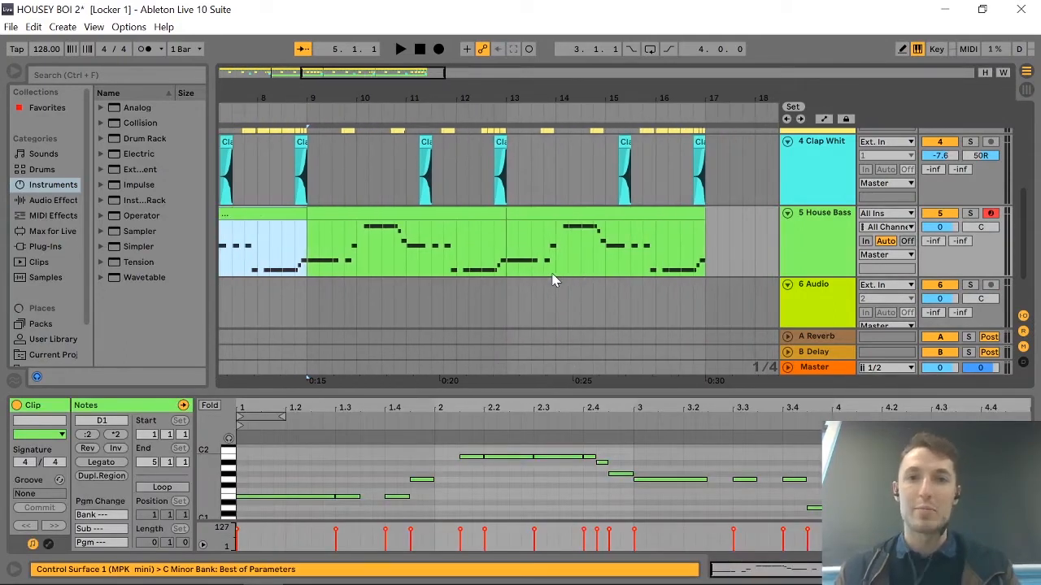
pyautogui.hscroll(-3, 552, 279)
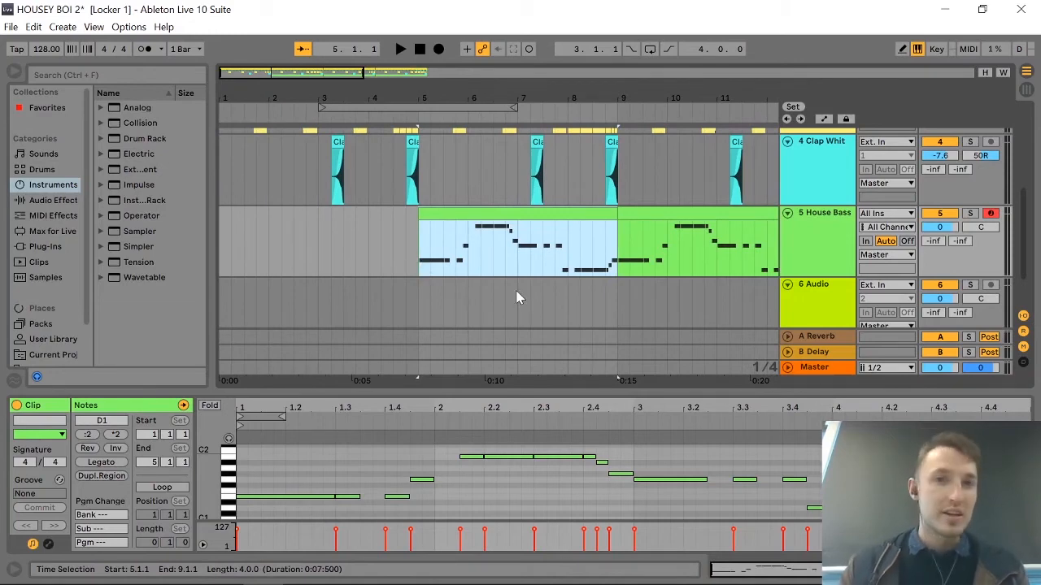
pyautogui.click(382, 276)
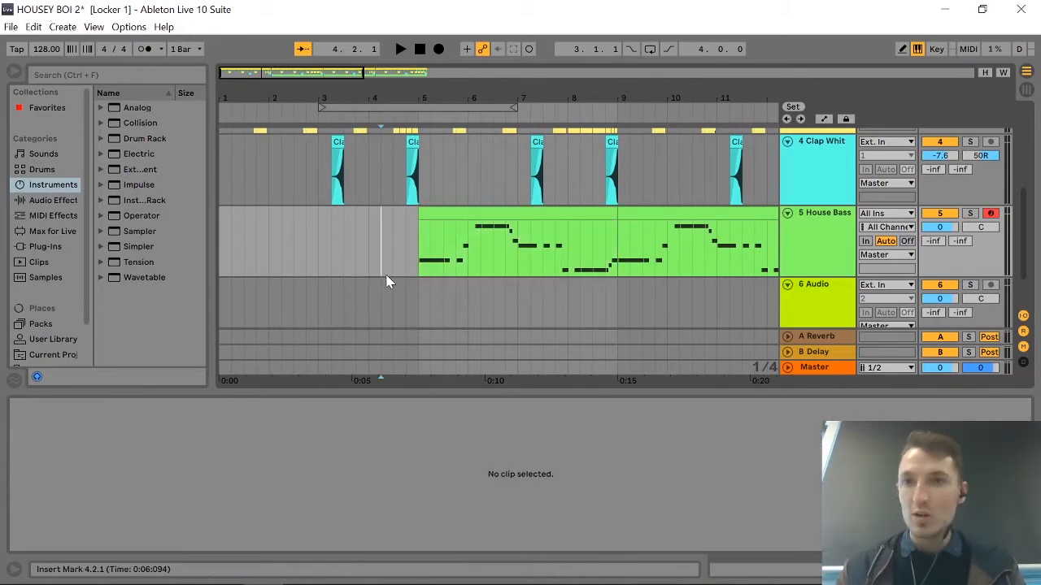
# Audition the House Bass track soloed from bar 5, stop playback and turn its solo off.
pyautogui.click(415, 244)
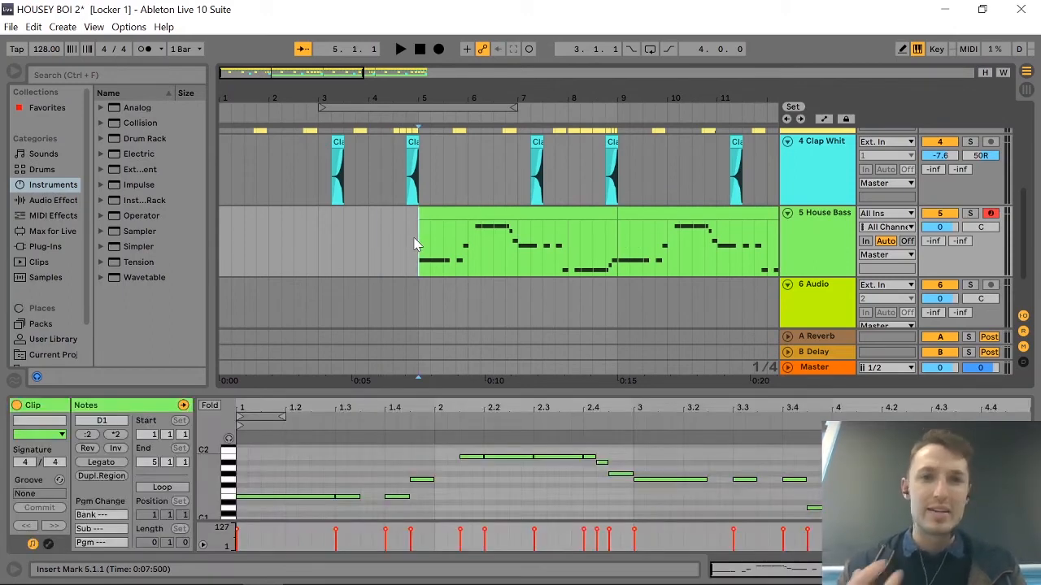
pyautogui.scroll(3, 470, 244)
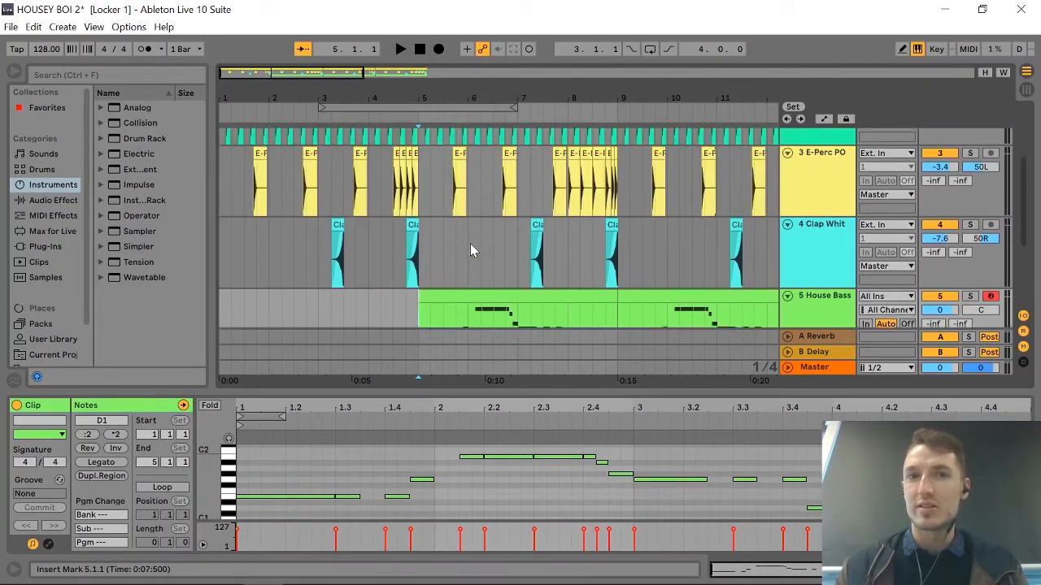
pyautogui.scroll(-3, 470, 245)
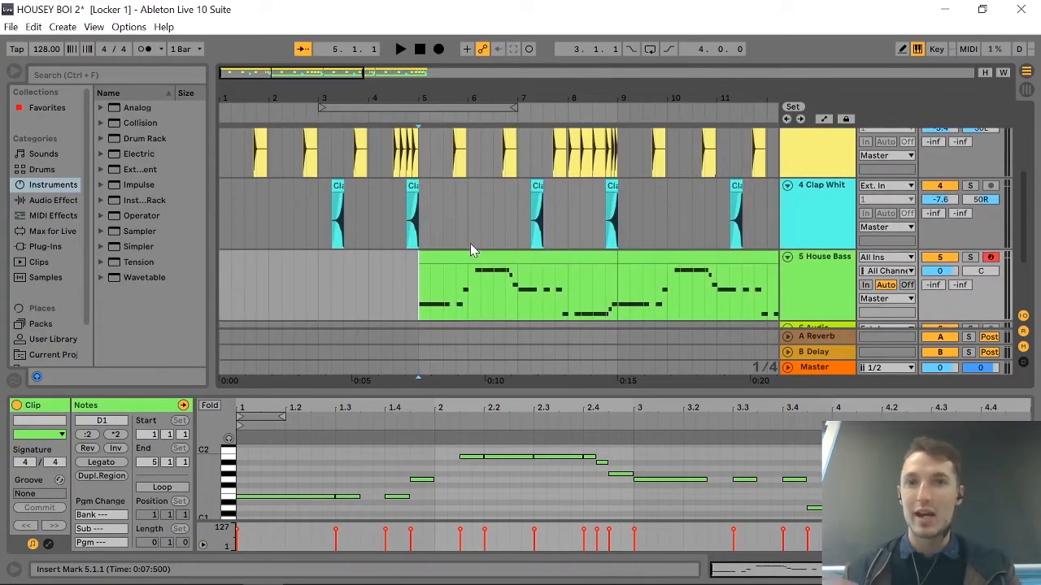
pyautogui.scroll(-1, 472, 261)
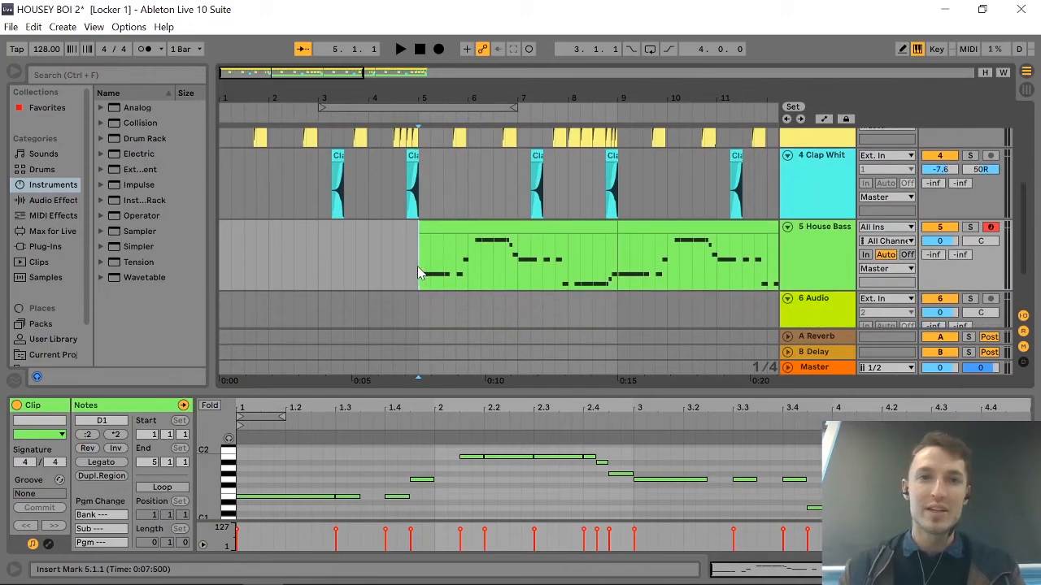
pyautogui.click(970, 228)
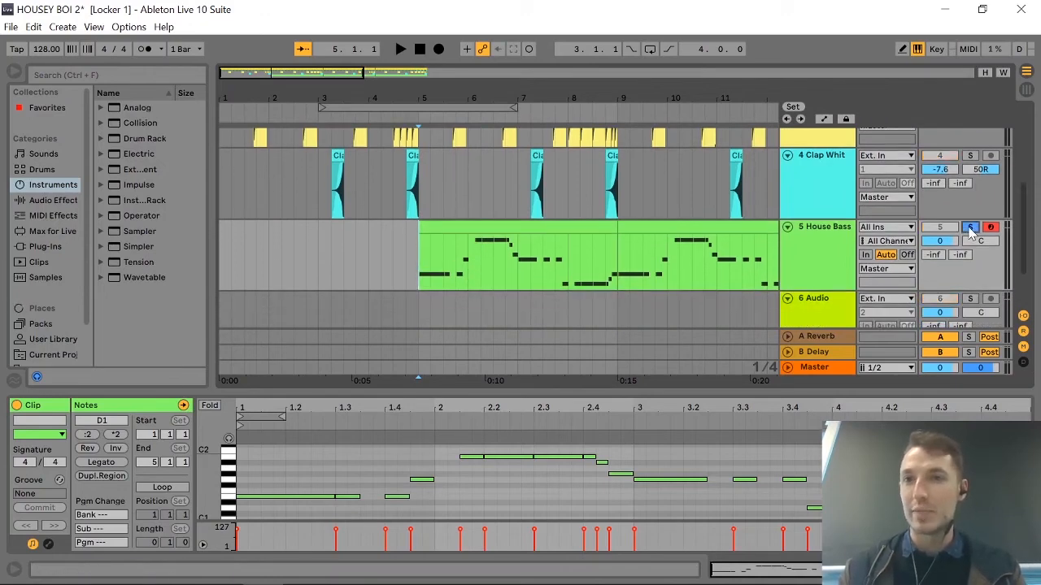
pyautogui.press('space')
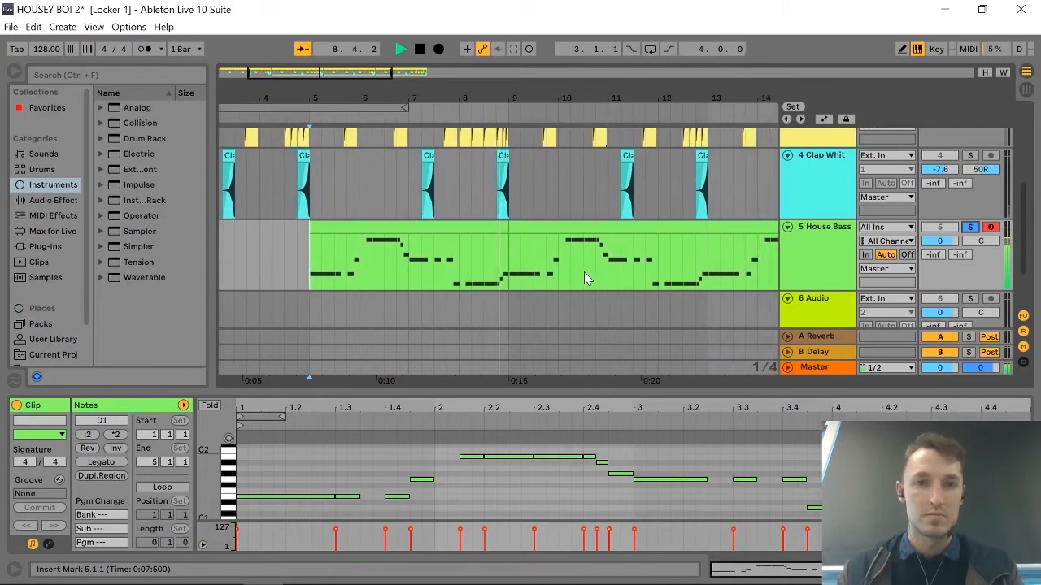
pyautogui.press('space')
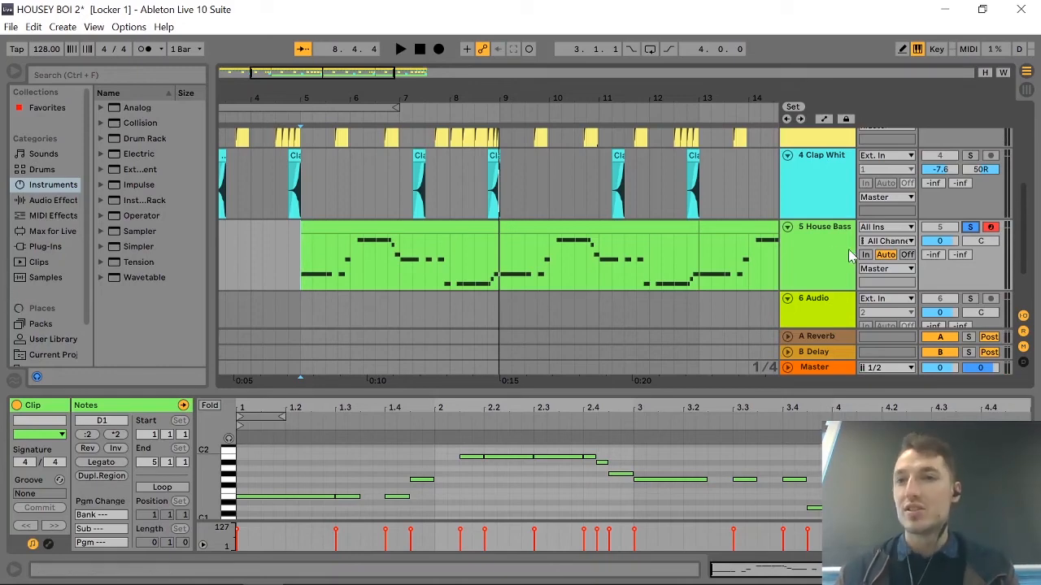
pyautogui.click(970, 228)
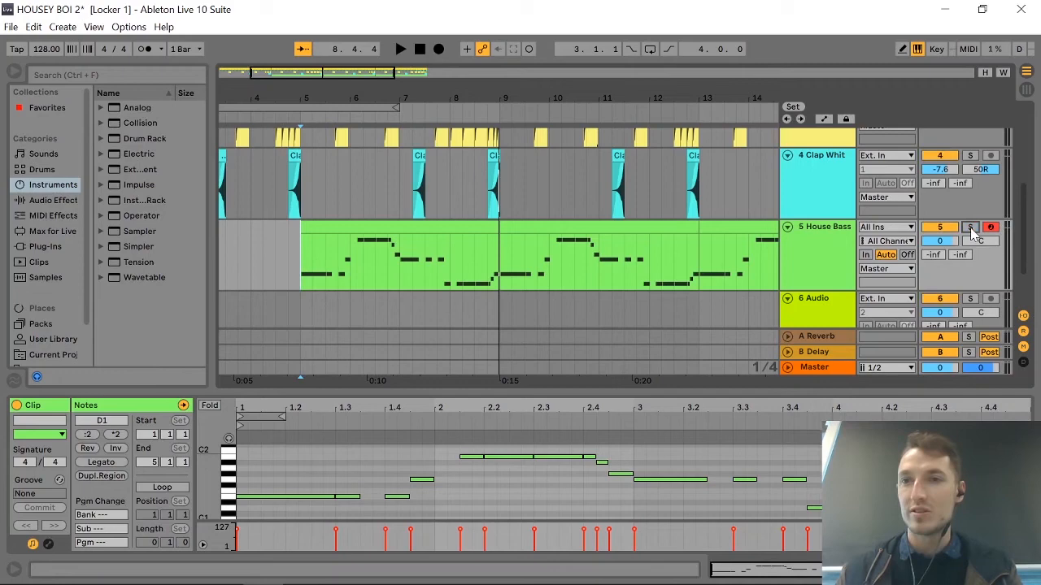
# Duplicate the House Bass track with its clips.
pyautogui.click(831, 261)
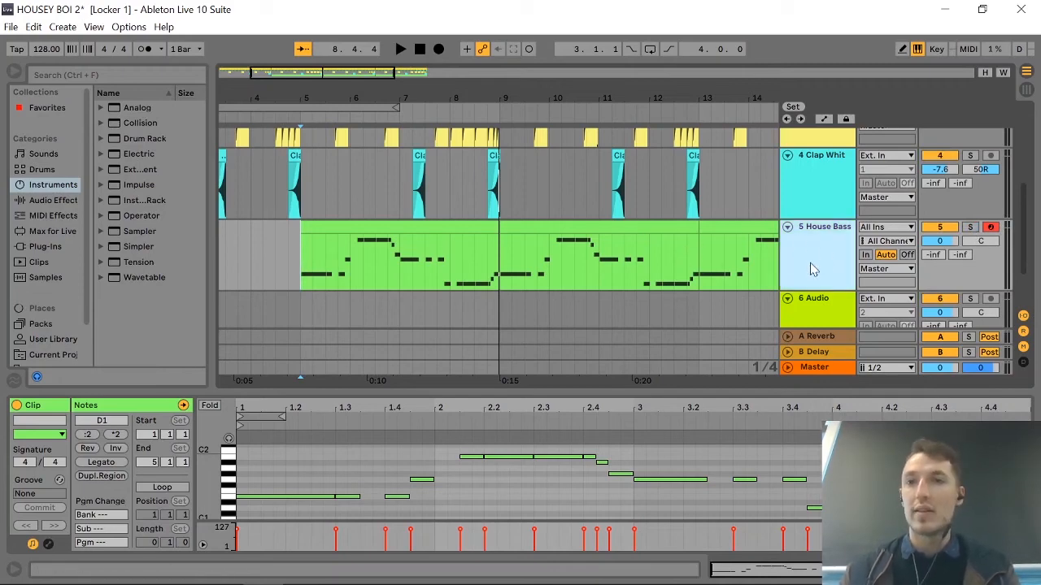
pyautogui.rightClick(810, 269)
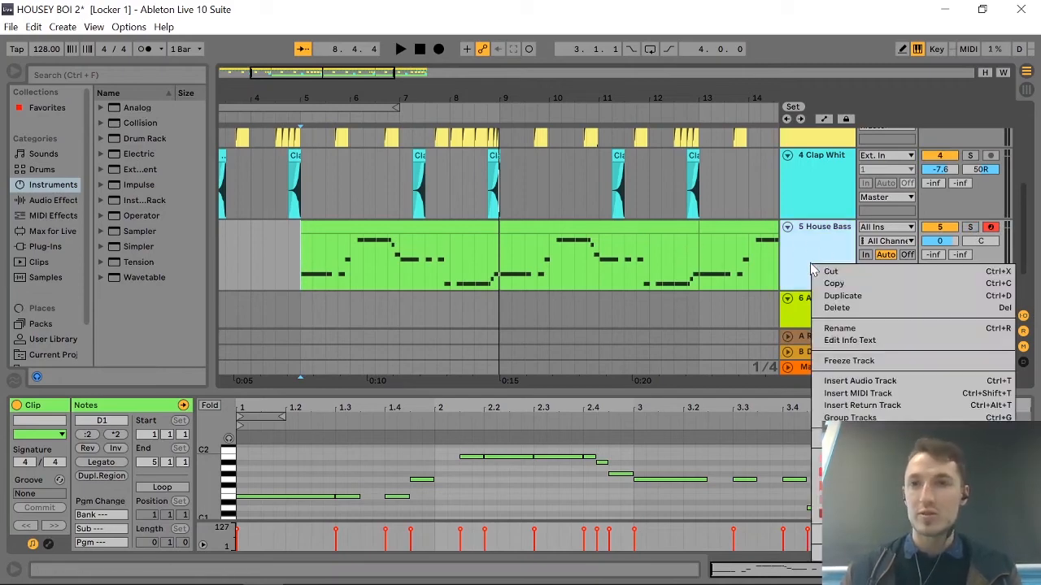
pyautogui.click(840, 294)
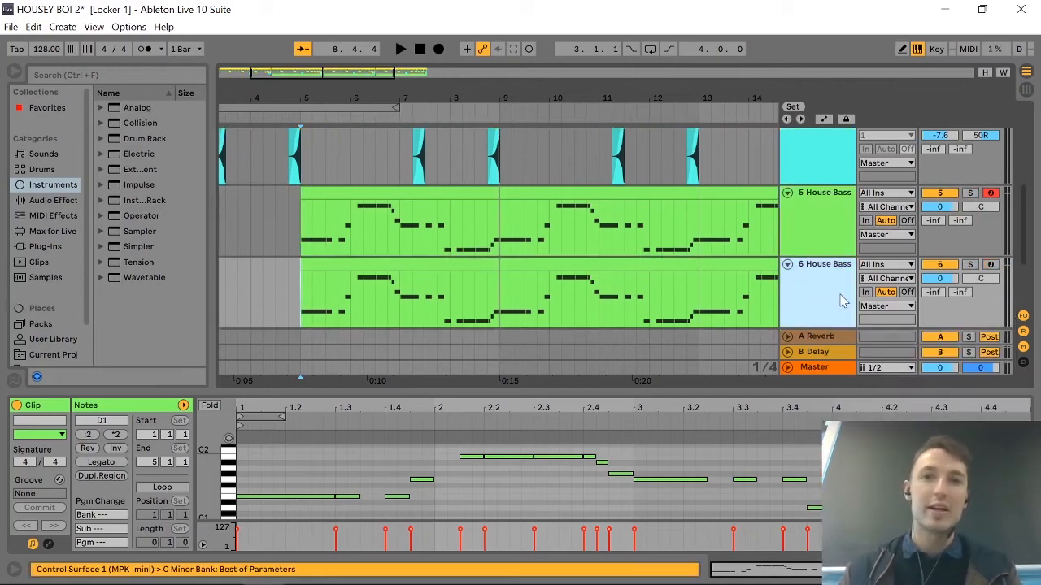
pyautogui.click(823, 235)
pyautogui.click(806, 305)
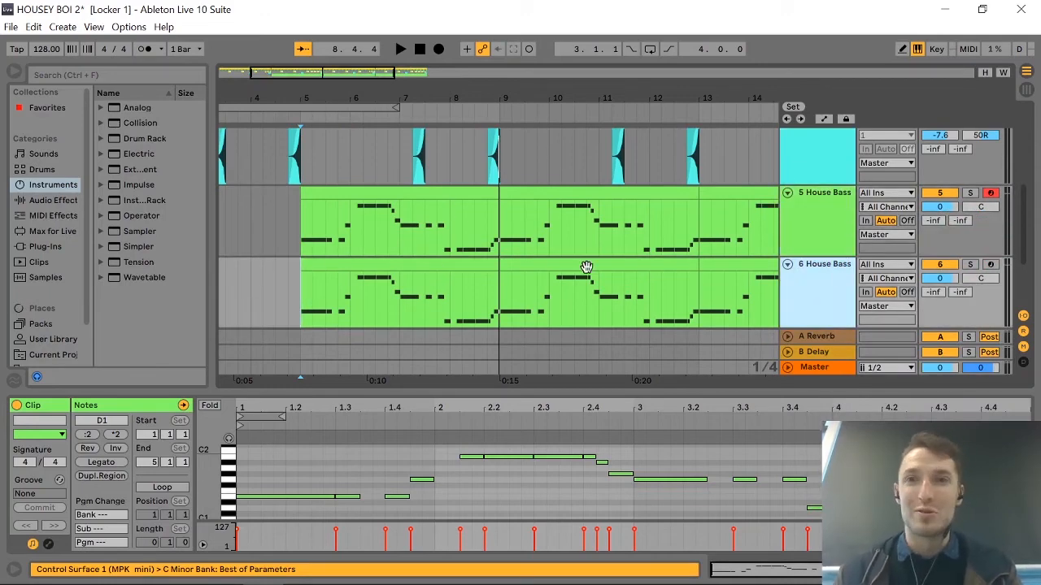
pyautogui.click(791, 216)
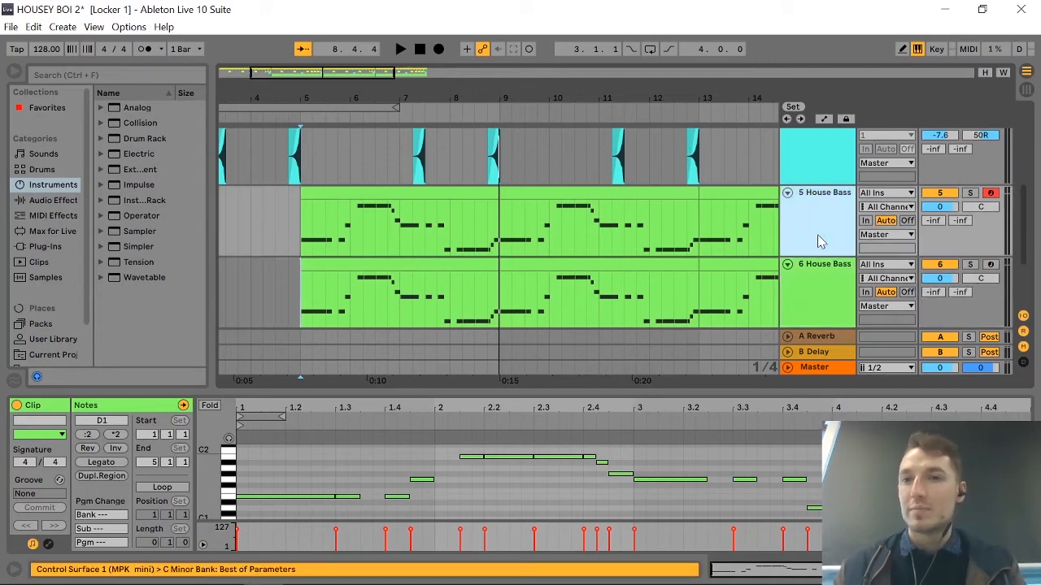
pyautogui.click(811, 277)
pyautogui.click(811, 219)
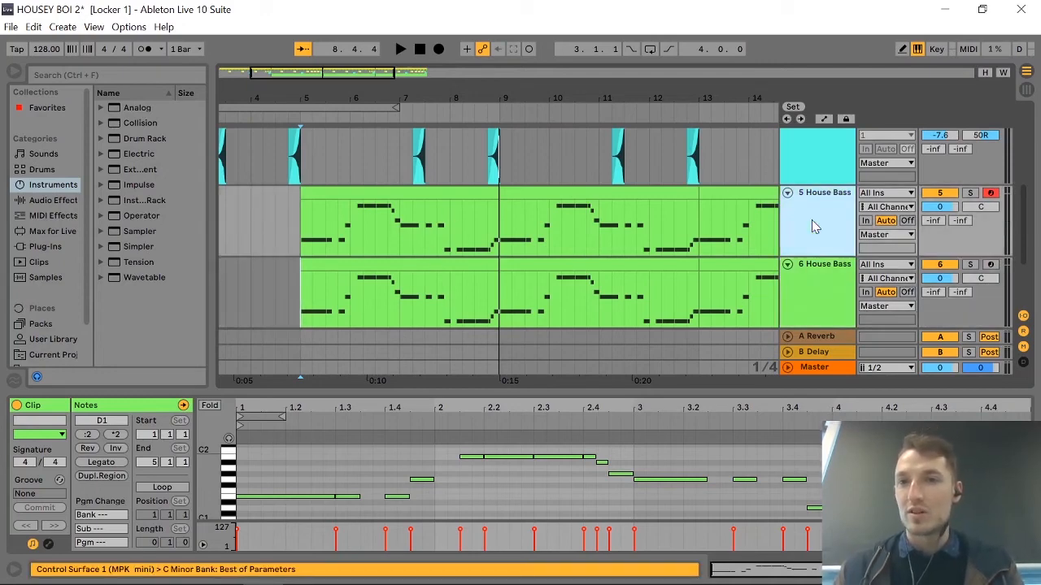
pyautogui.click(835, 281)
# Rename the original House Bass track, number 5, as "Melodic Bass".
pyautogui.click(825, 255)
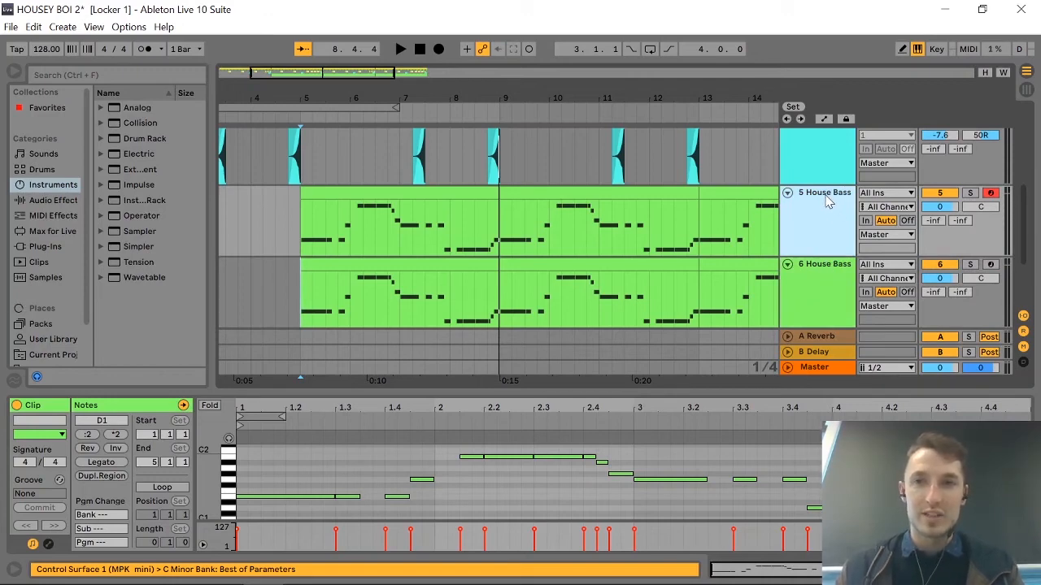
pyautogui.hotkey('ctrl', 'r')
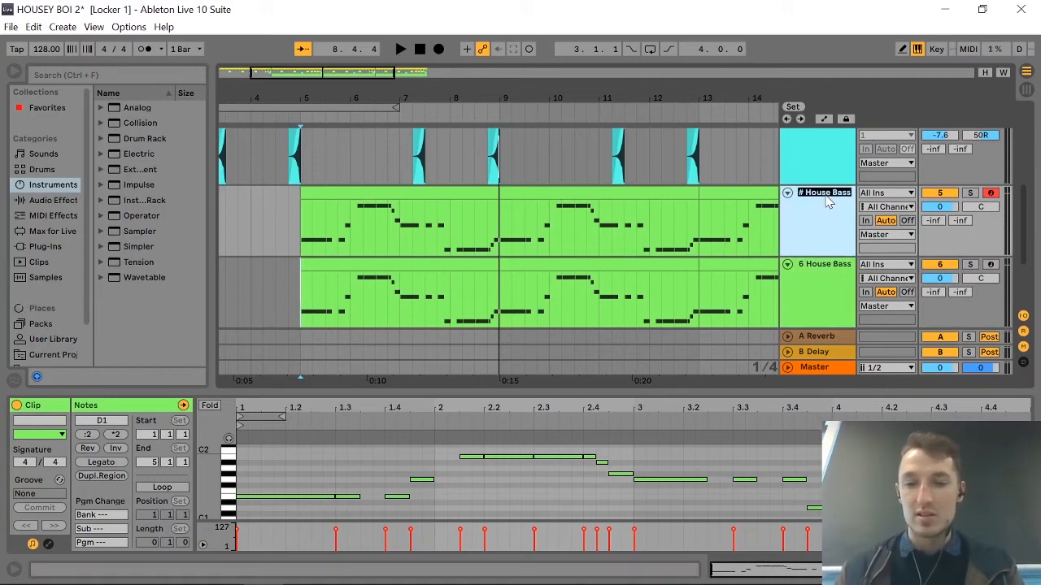
pyautogui.write('Melodic')
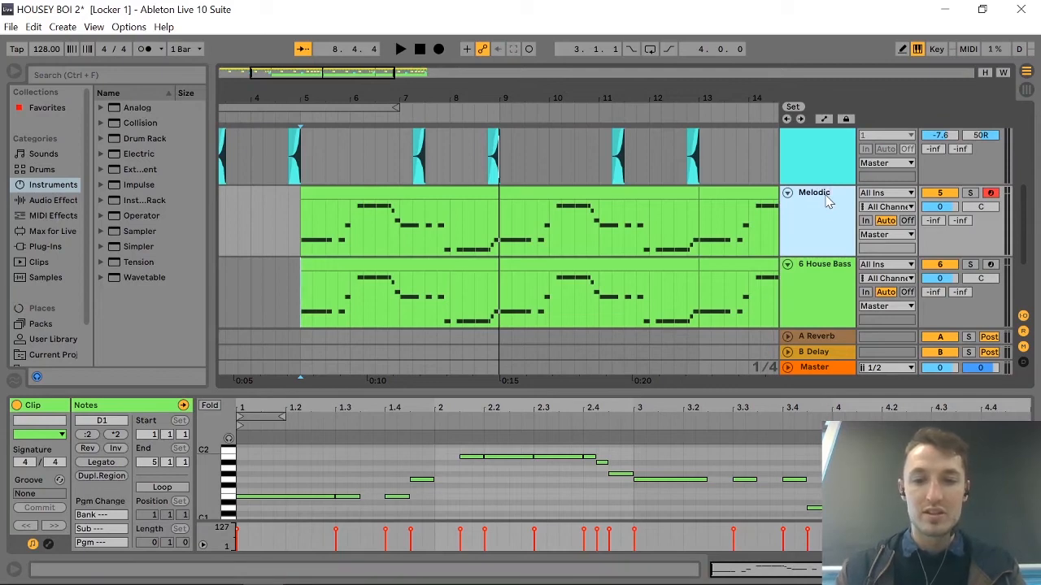
pyautogui.press('Return')
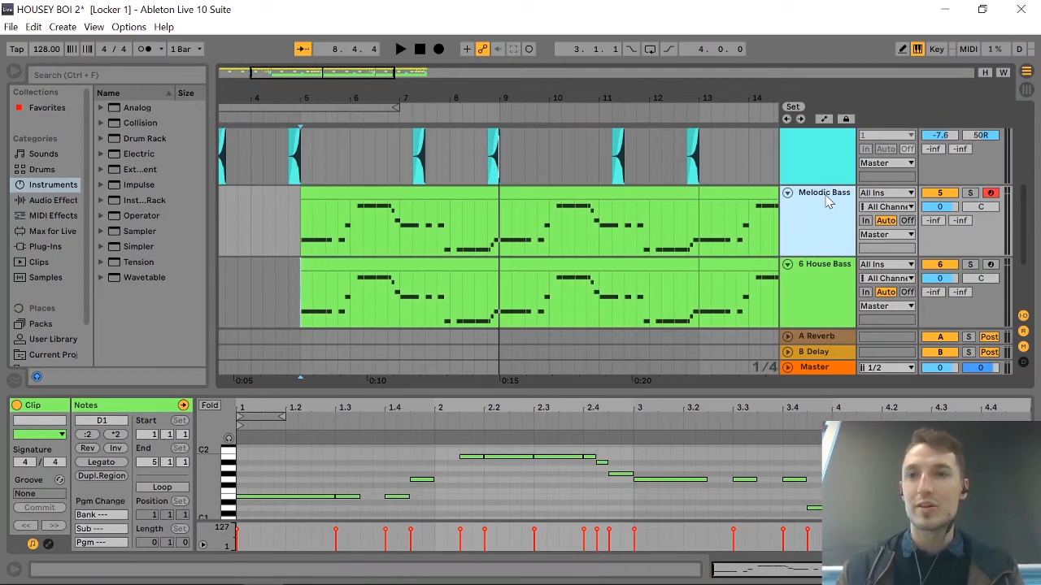
# Rename the duplicated House Bass track, number 6, as "Sub Bass".
pyautogui.click(820, 273)
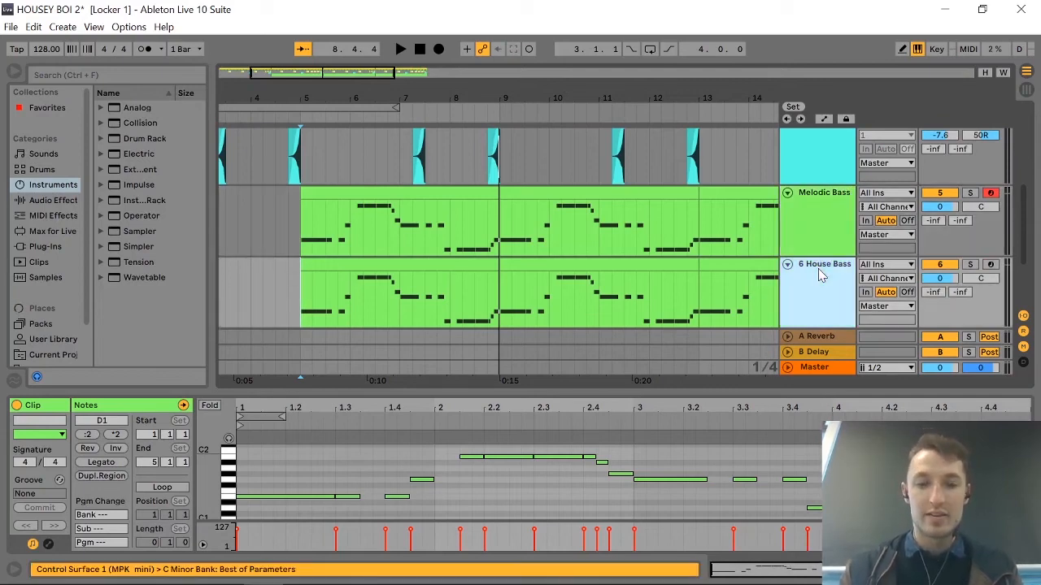
pyautogui.hotkey('ctrl', 'r')
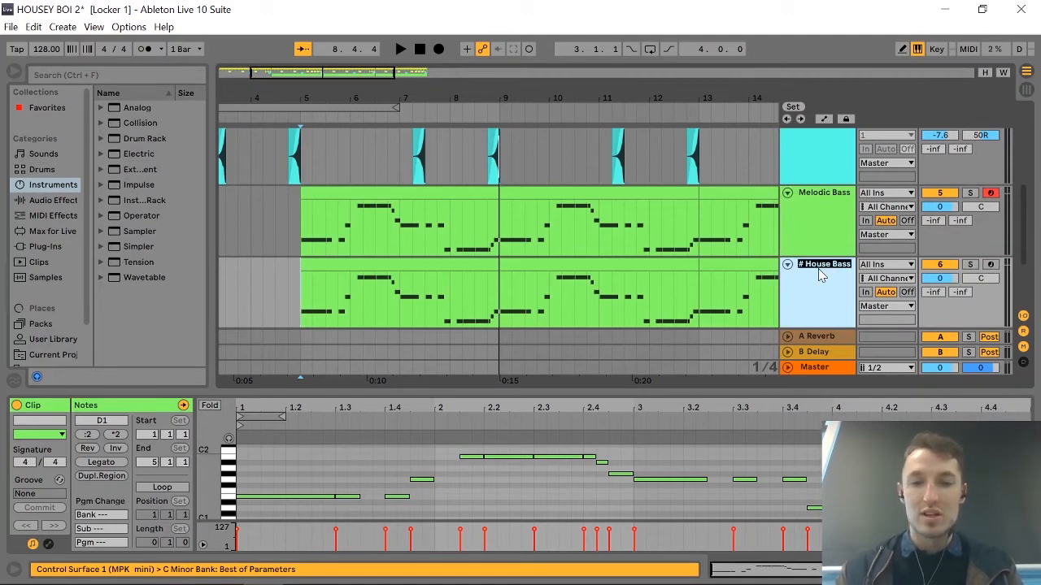
pyautogui.write('Sub Bass')
pyautogui.press('Return')
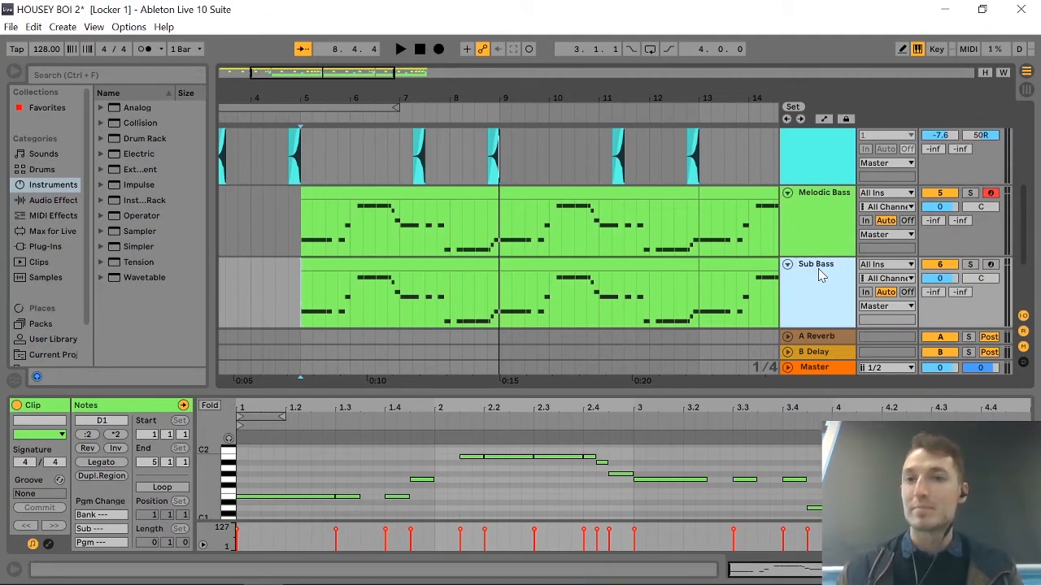
# Show the device chain of the Melodic Bass track.
pyautogui.click(820, 193)
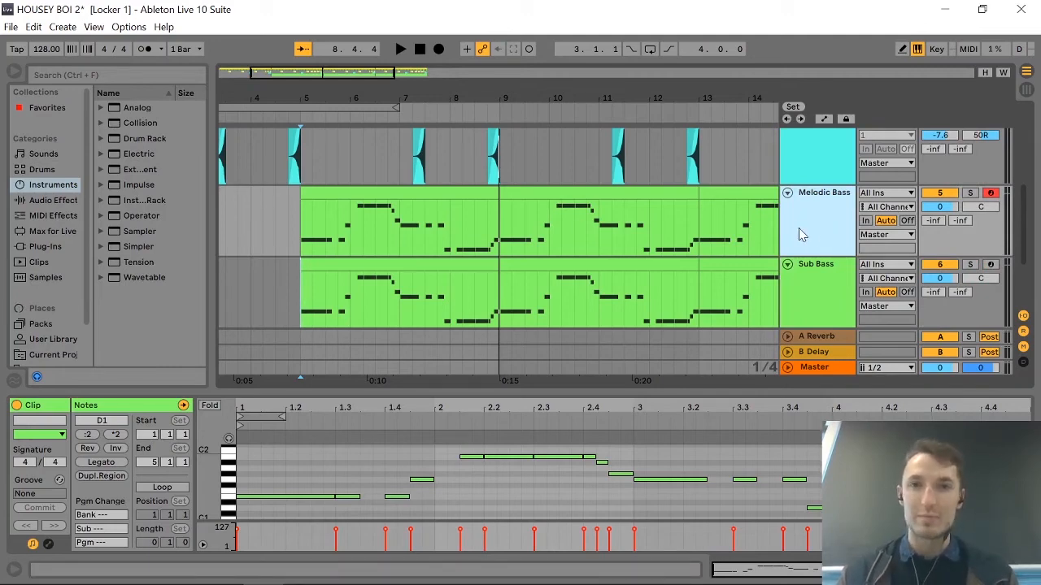
pyautogui.click(822, 224)
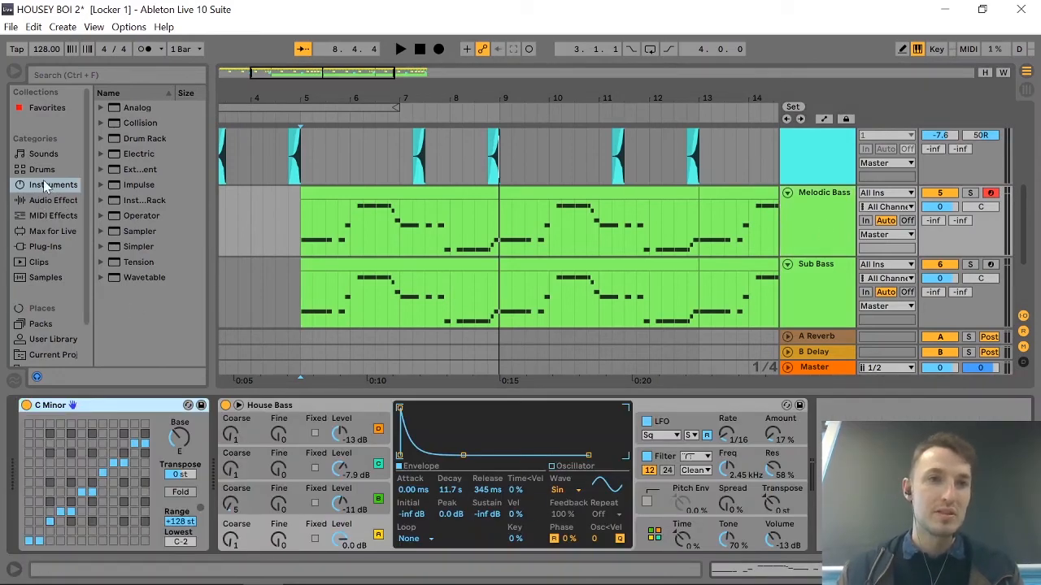
# Add an EQ Eight audio effect after the House Bass instrument on the Melodic Bass track.
pyautogui.click(49, 200)
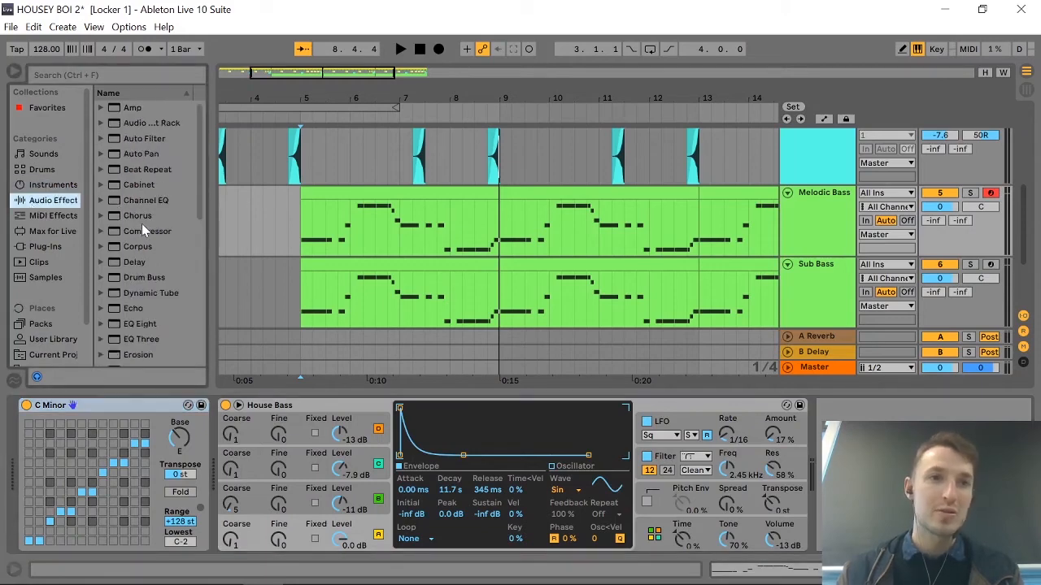
pyautogui.scroll(-3, 144, 238)
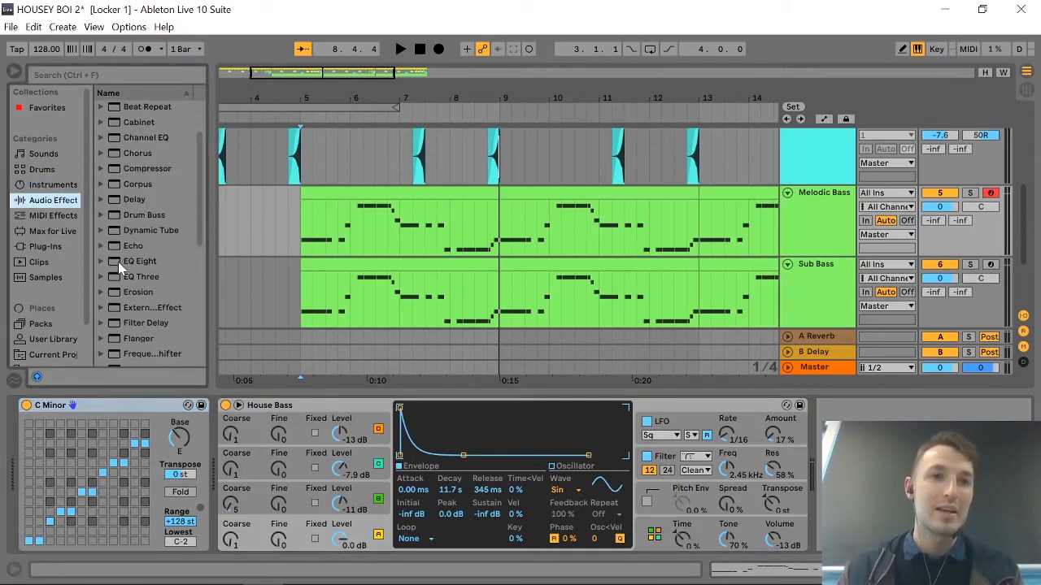
pyautogui.click(120, 263)
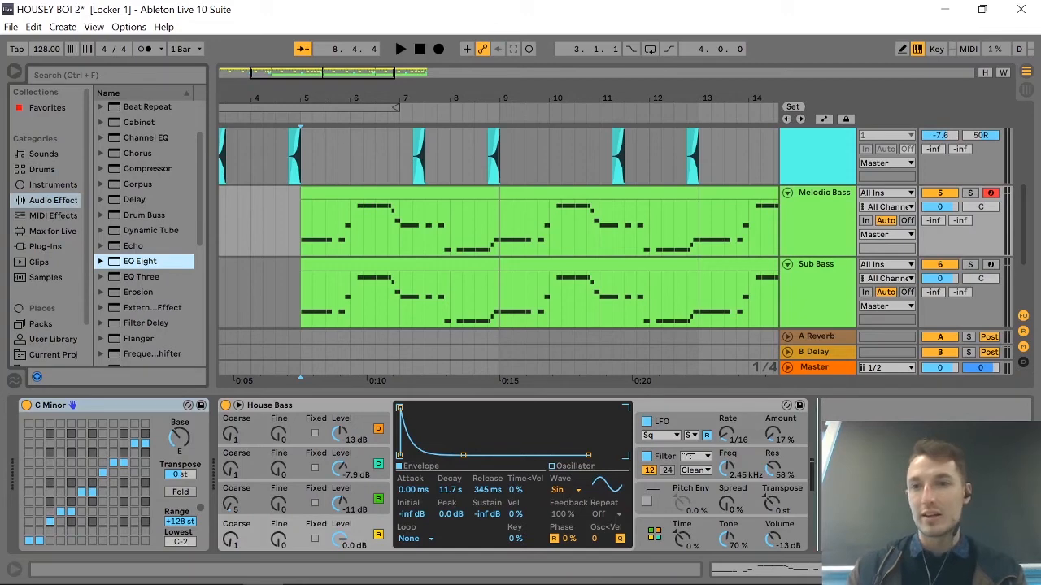
pyautogui.press('Return')
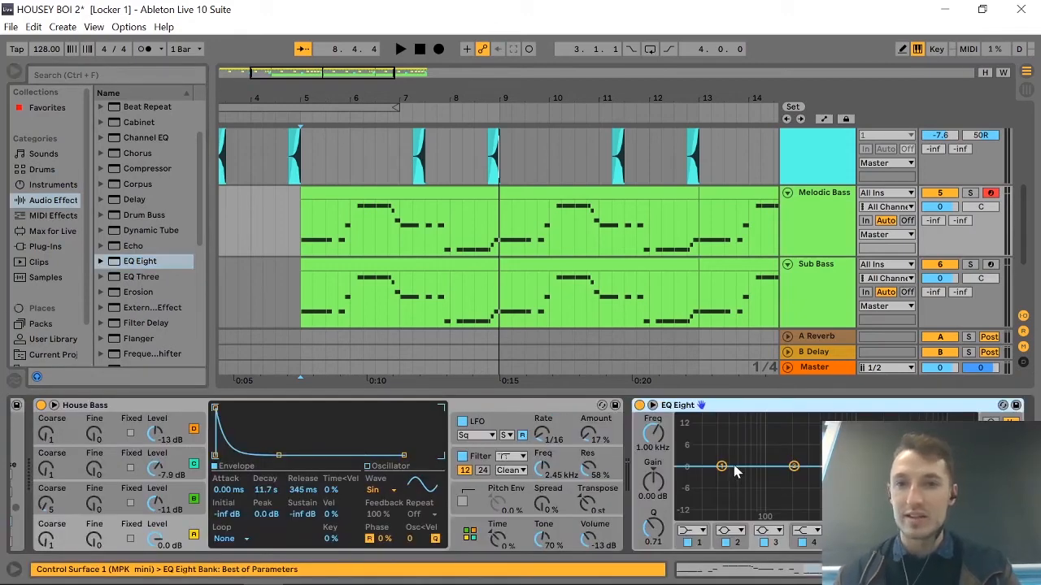
# Solo the Melodic Bass track and play it from bar 5 to examine its spectrum in EQ Eight.
pyautogui.press('space')
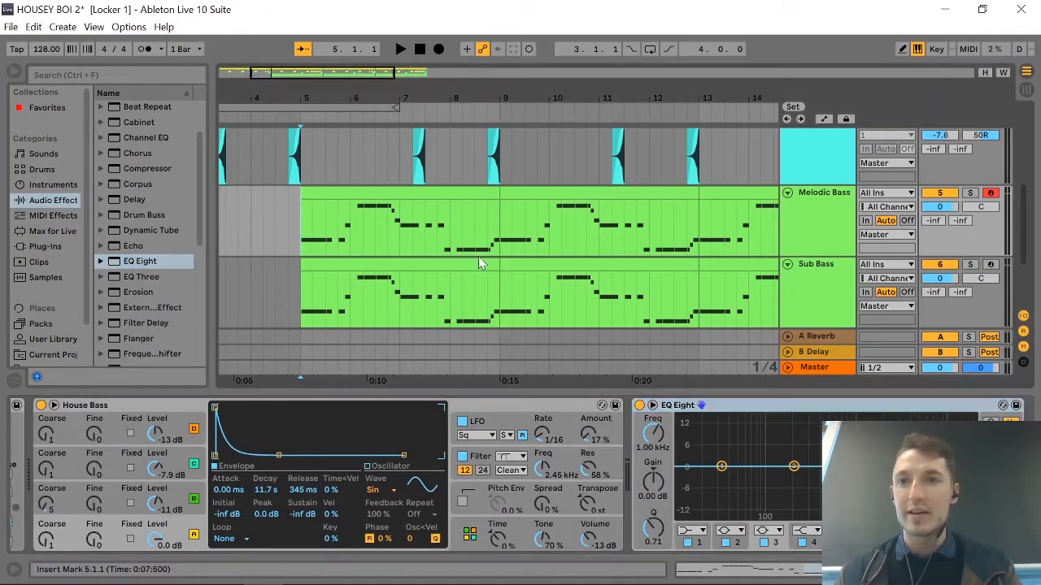
pyautogui.click(970, 194)
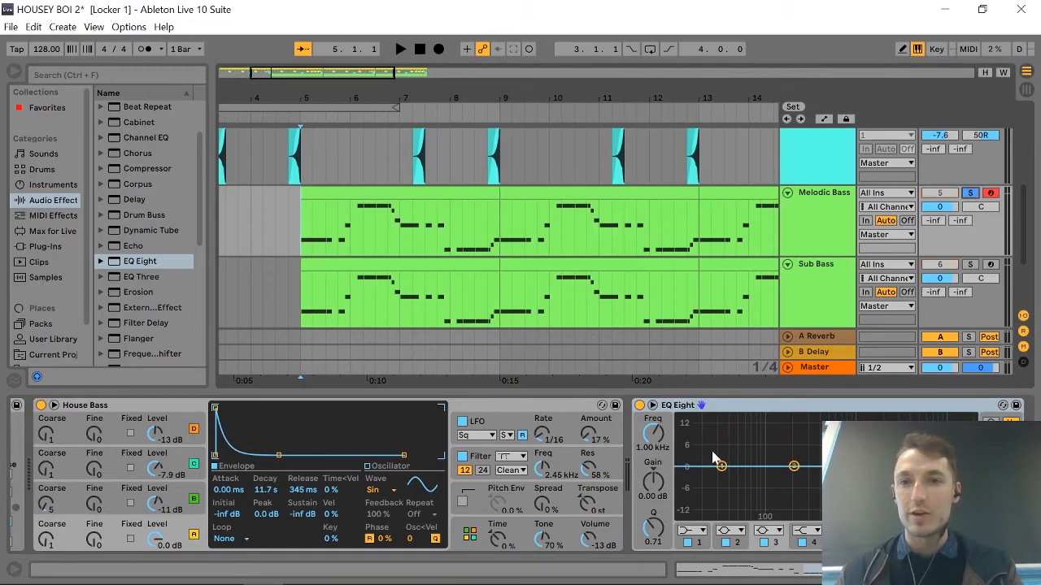
pyautogui.press('space')
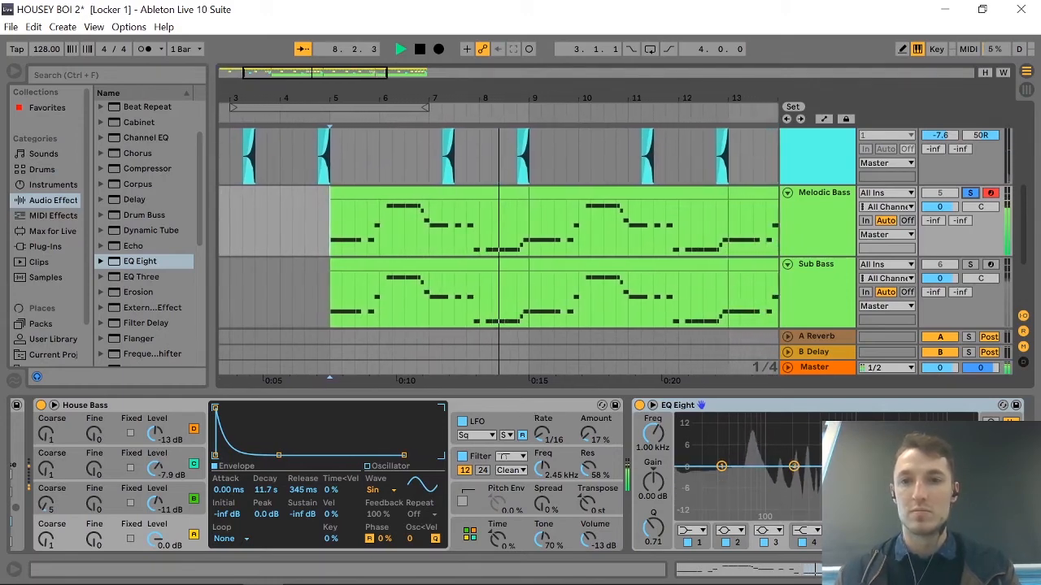
pyautogui.press('space')
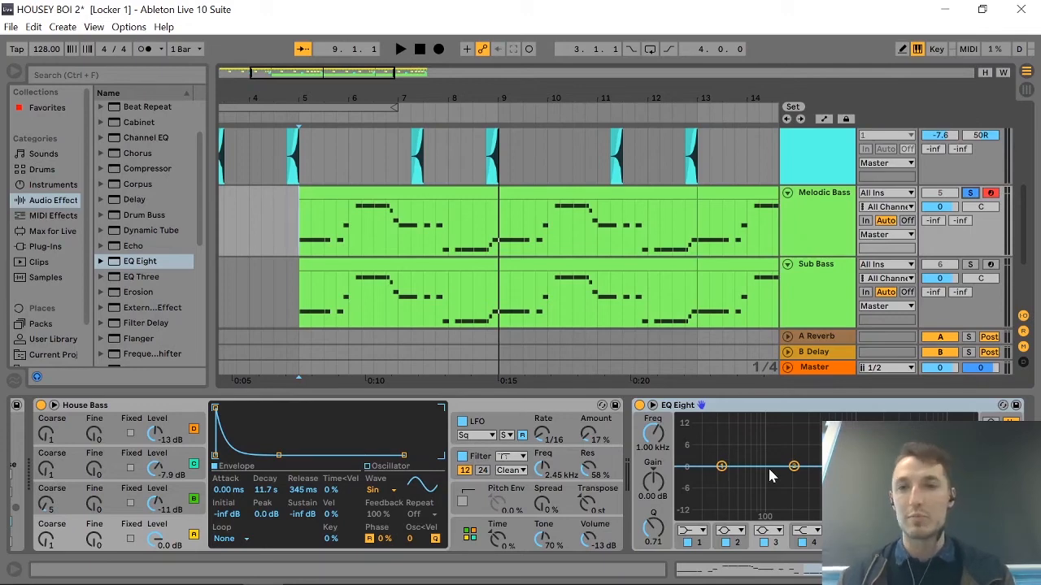
pyautogui.press('space')
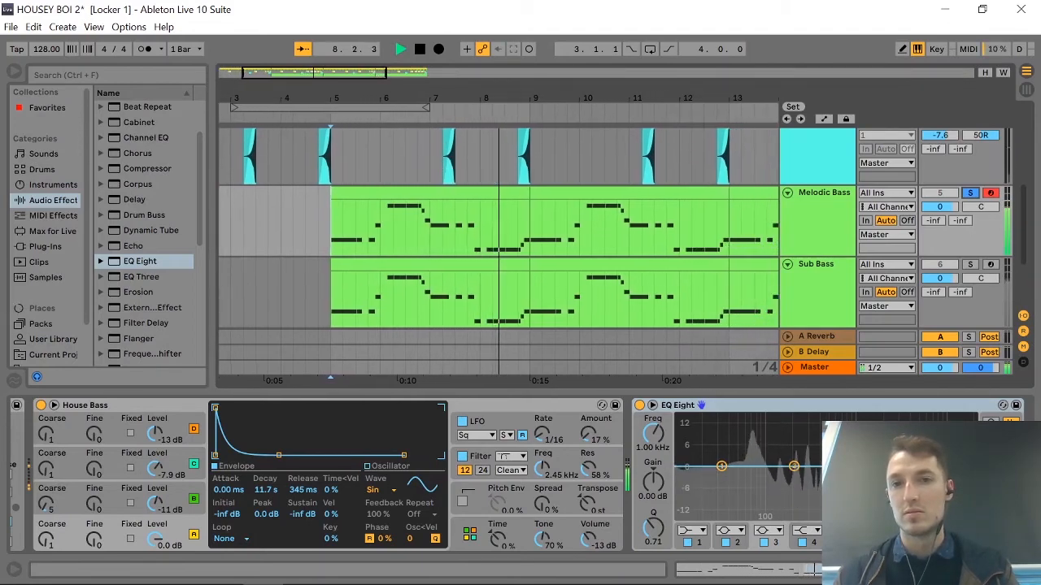
pyautogui.press('space')
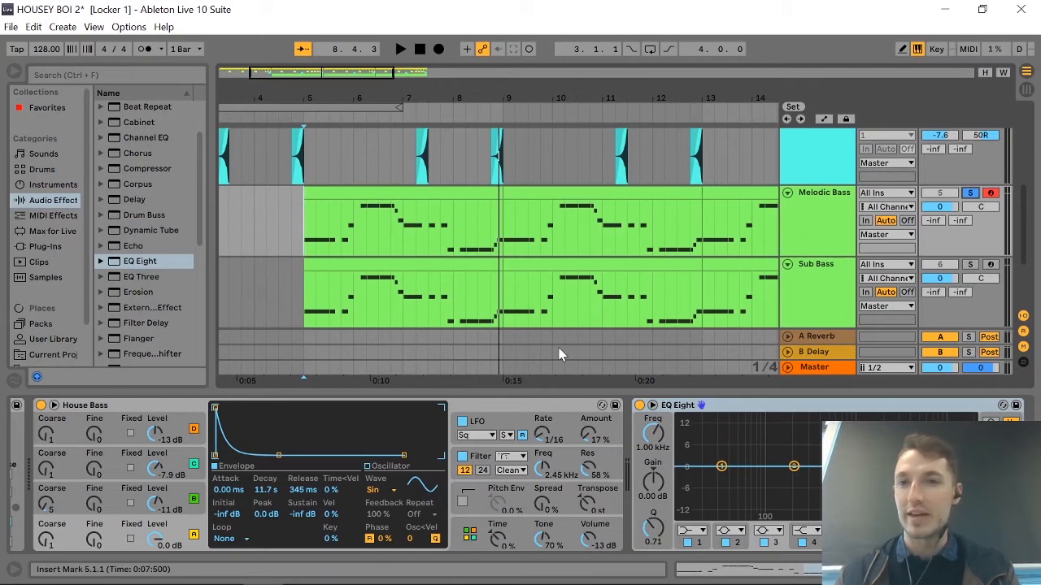
# Change EQ Eight's band 1 to a steep low-cut filter at about 57 Hz and audition the Melodic Bass.
pyautogui.click(721, 466)
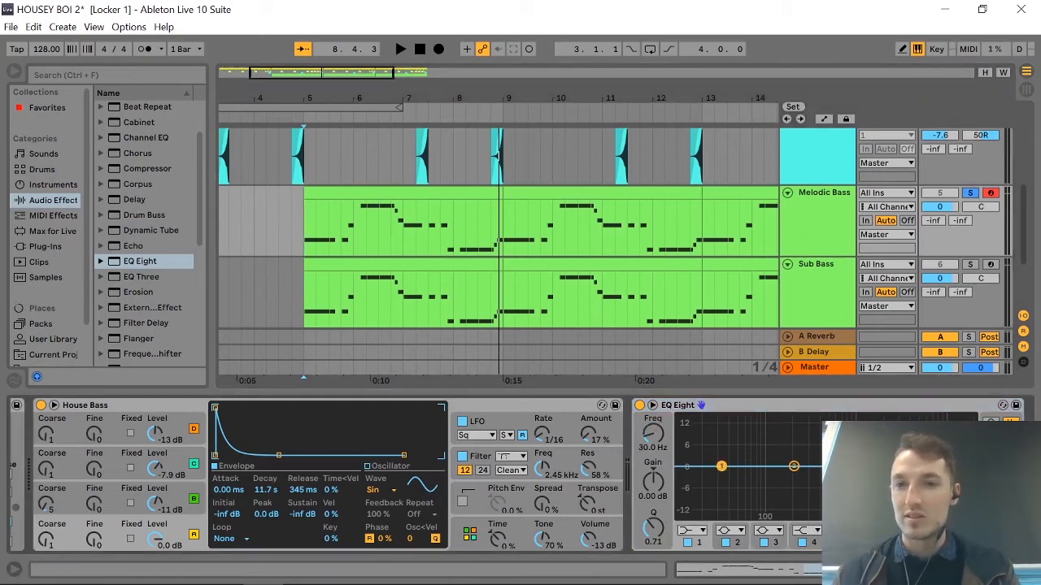
pyautogui.moveTo(721, 465); pyautogui.dragTo(732, 499)
pyautogui.click(701, 531)
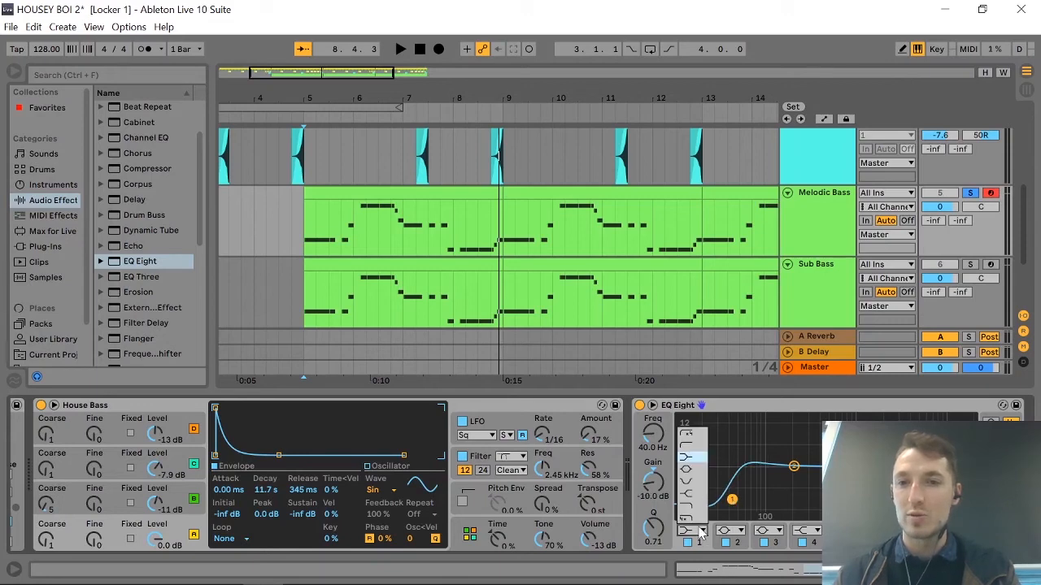
pyautogui.click(690, 436)
pyautogui.moveTo(732, 480); pyautogui.dragTo(746, 478)
pyautogui.press('space')
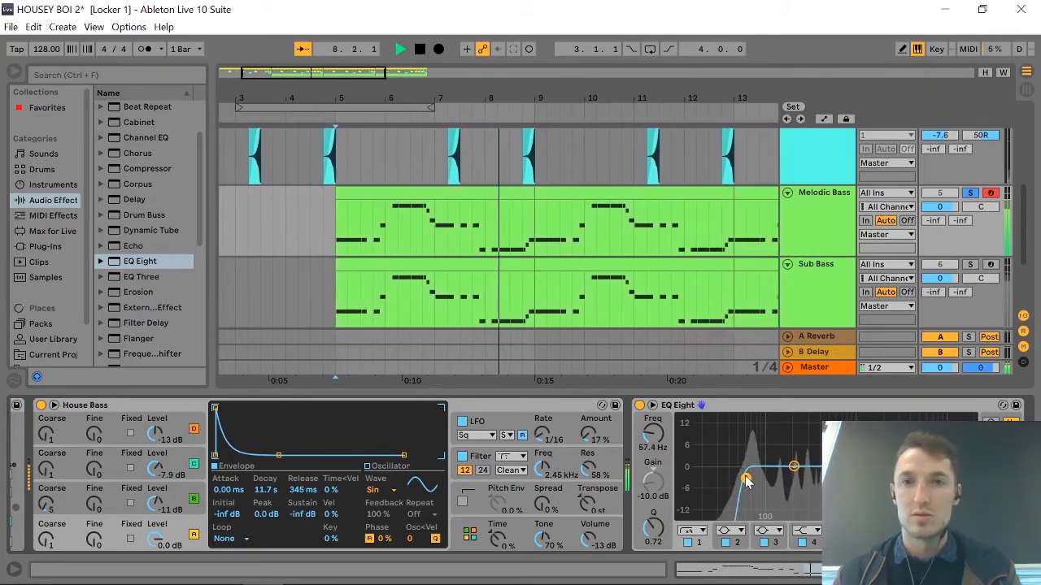
pyautogui.press('space')
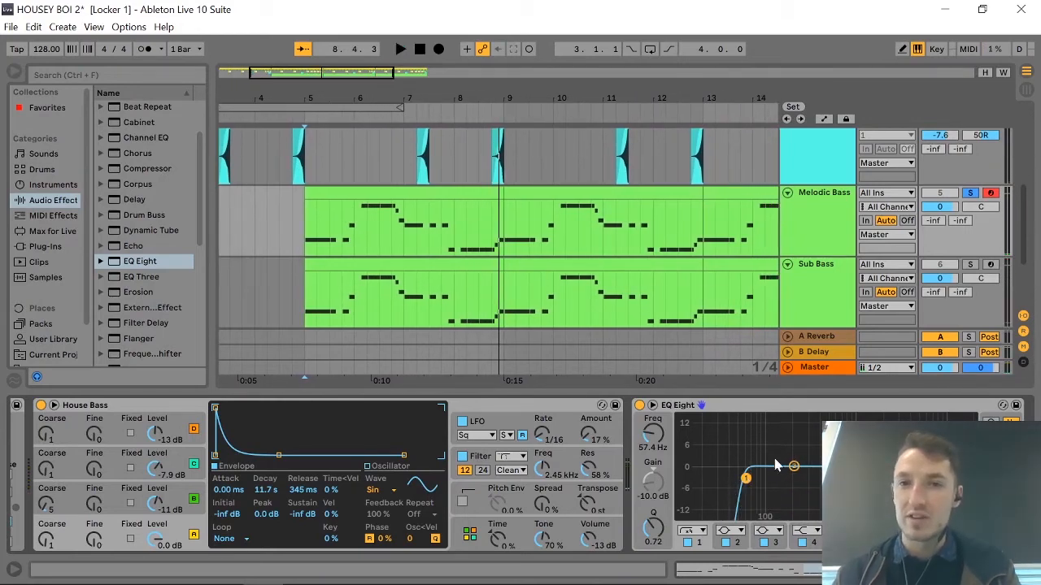
# Raise the Melodic Bass low-cut frequency to about 240 Hz while auditioning the track.
pyautogui.moveTo(648, 440); pyautogui.dragTo(648, 413)
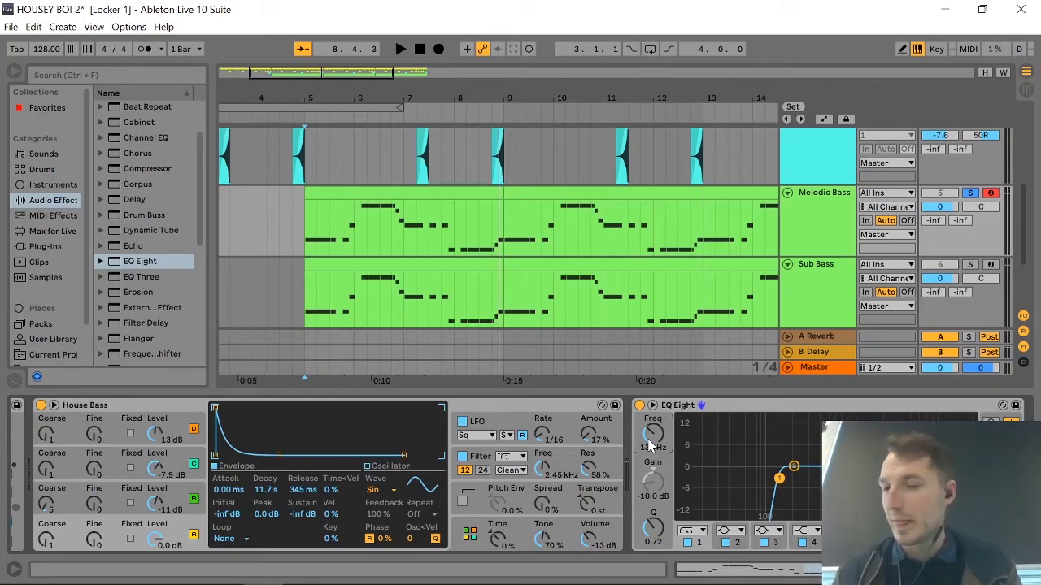
pyautogui.press('space')
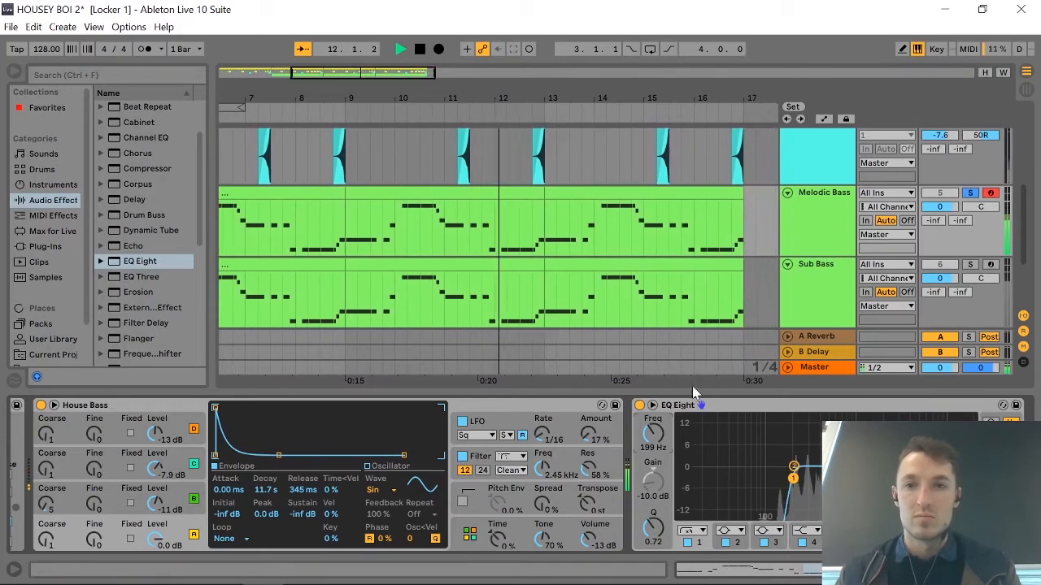
pyautogui.moveTo(650, 431); pyautogui.dragTo(651, 417)
pyautogui.press('space')
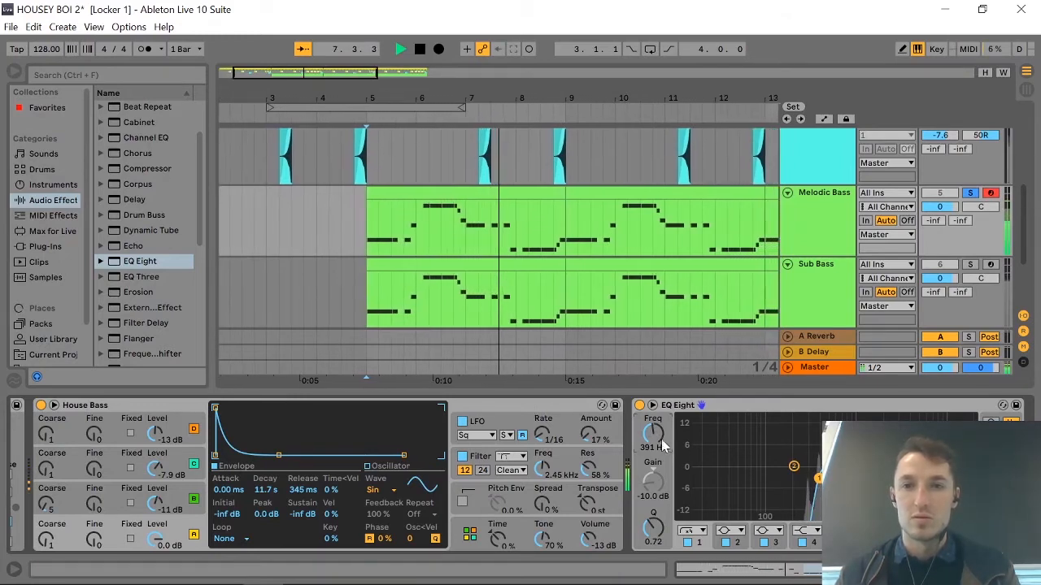
pyautogui.moveTo(654, 433); pyautogui.dragTo(654, 444)
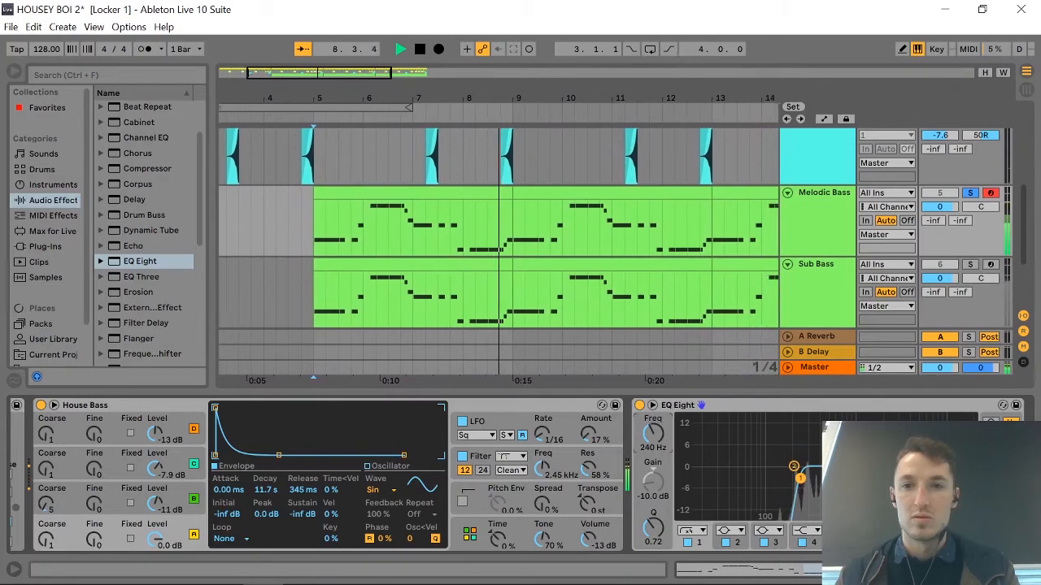
pyautogui.press('space')
pyautogui.press('space')
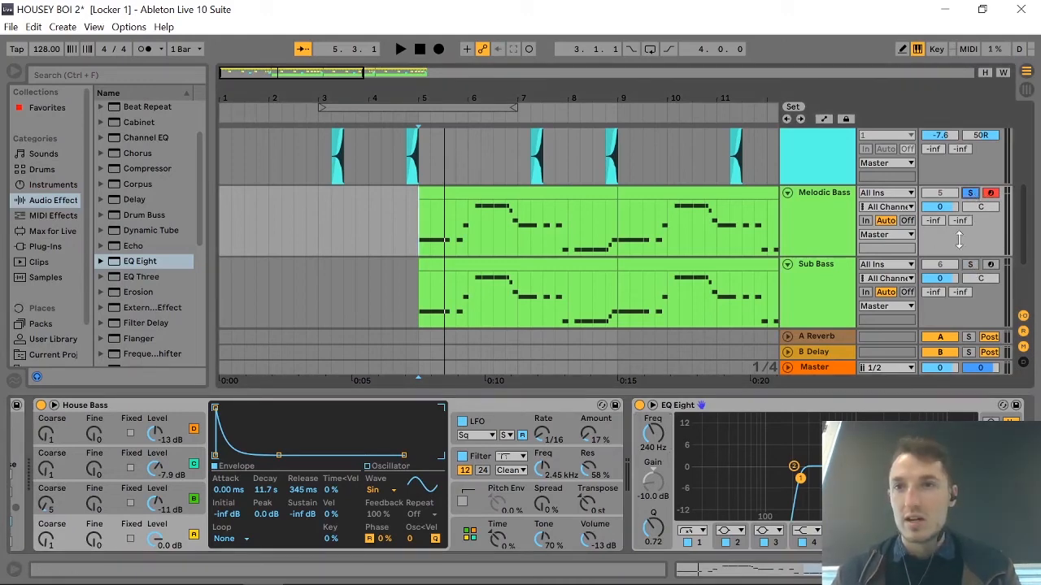
# Solo the Sub Bass track together with the Melodic Bass and play both from bar 5.
pyautogui.click(849, 244)
pyautogui.keyDown('shift'); pyautogui.click(836, 281); pyautogui.keyUp('shift')
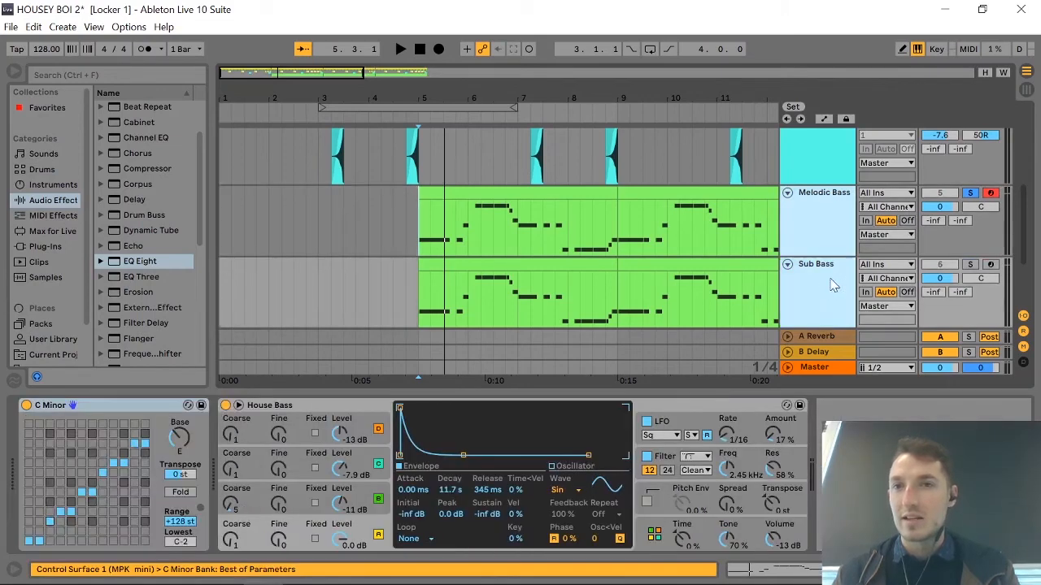
pyautogui.click(968, 266)
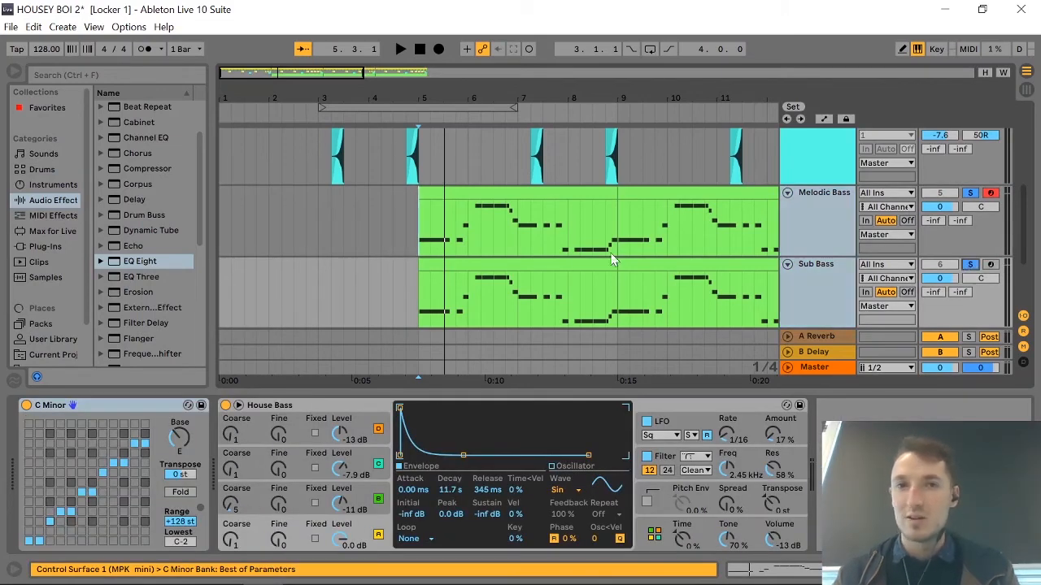
pyautogui.click(493, 263)
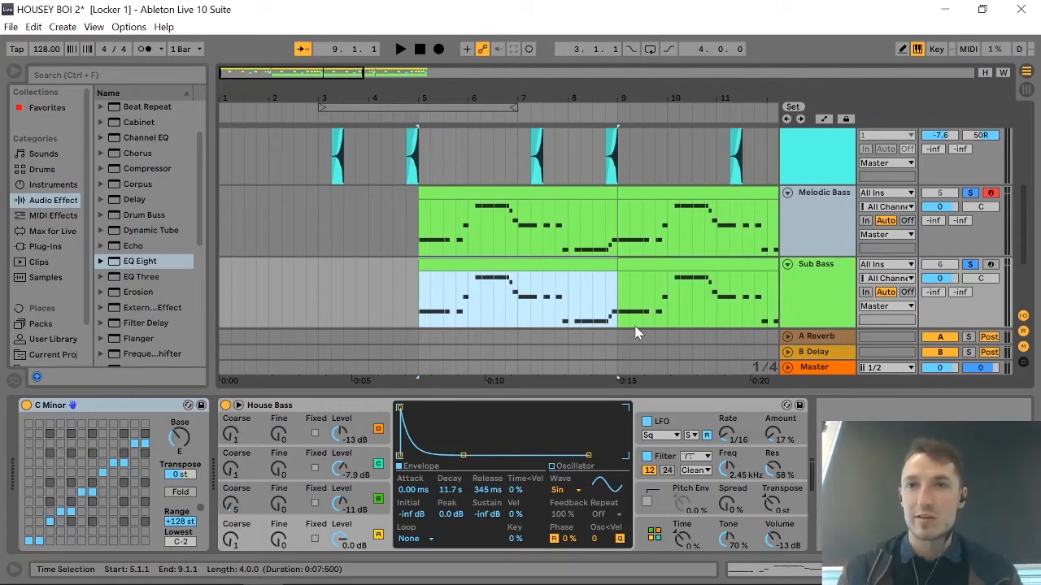
pyautogui.press('space')
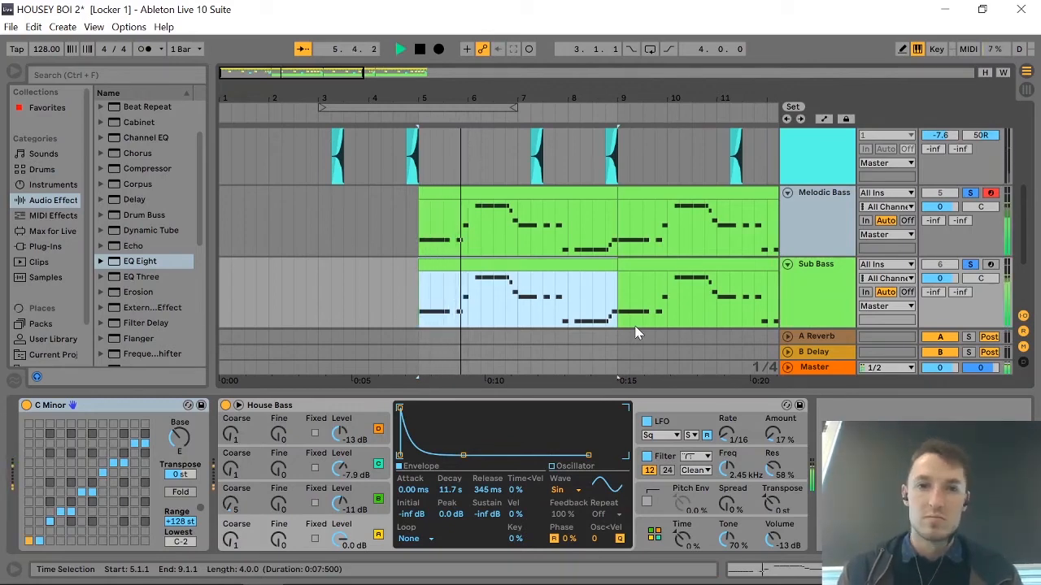
pyautogui.press('space')
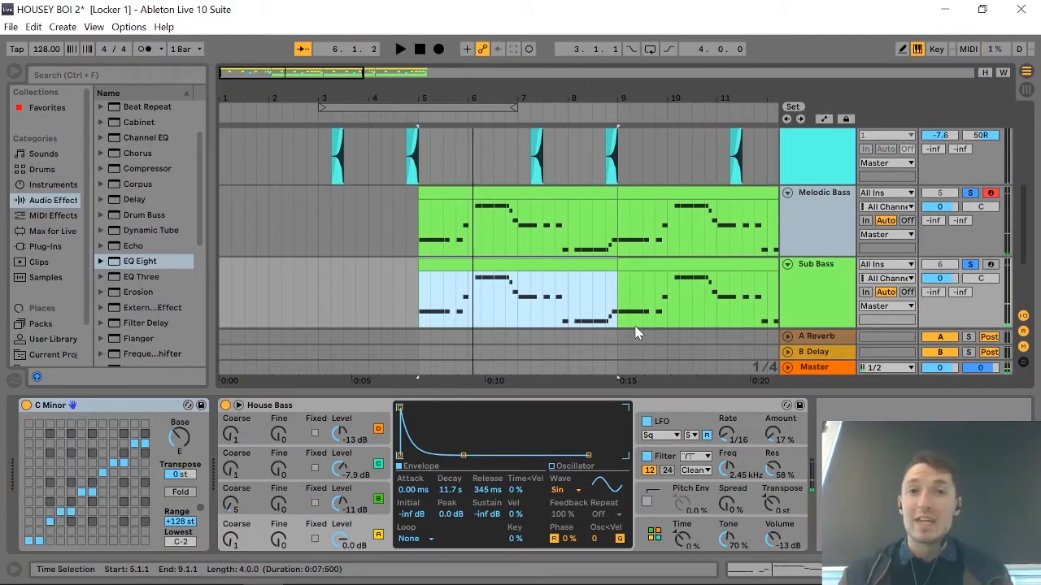
# Transpose all notes of the Sub Bass clip at bar 5 down one octave and play the result.
pyautogui.click(694, 267)
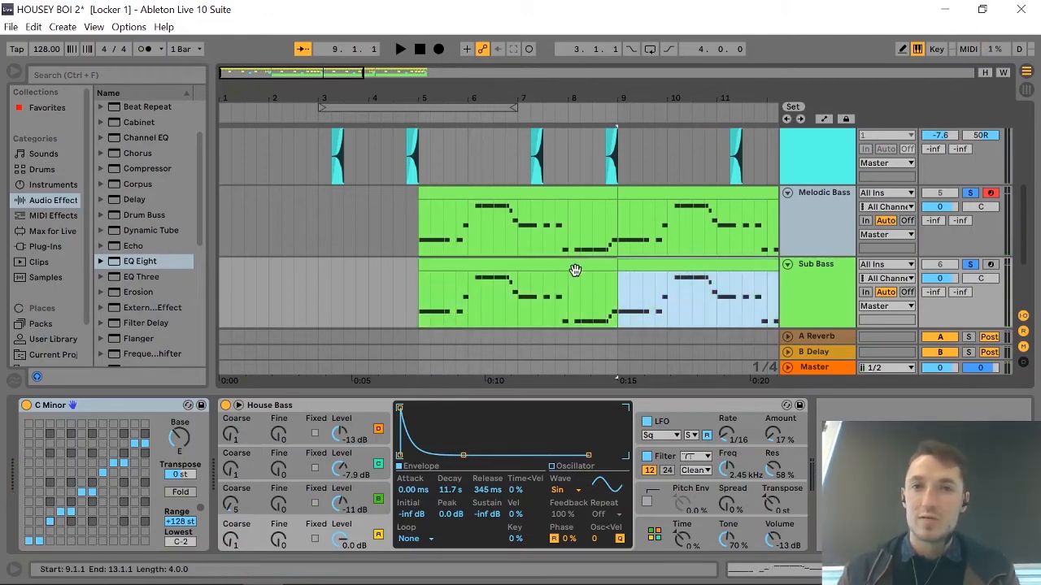
pyautogui.click(482, 268)
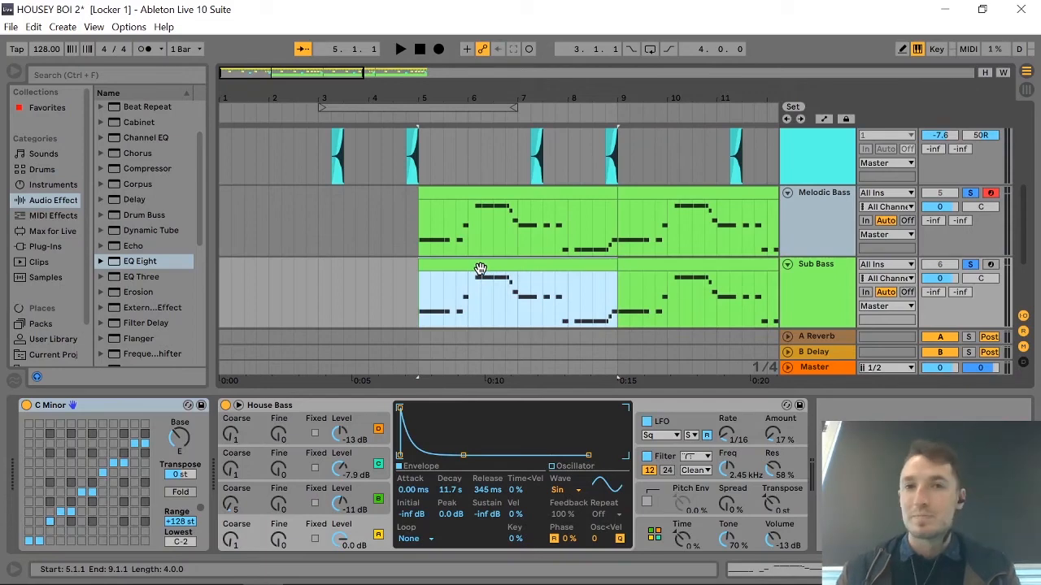
pyautogui.doubleClick(480, 268)
pyautogui.click(292, 496)
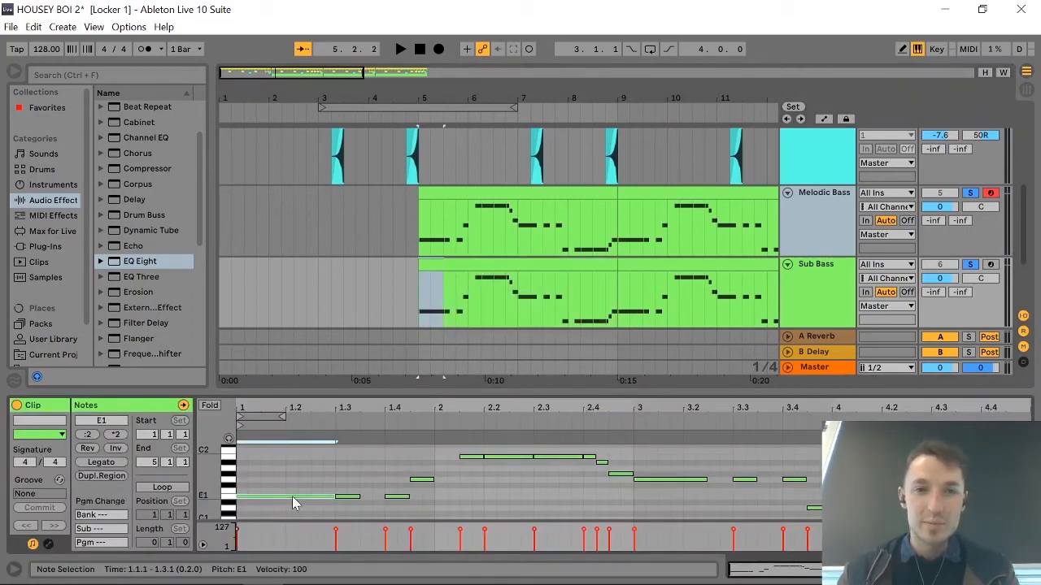
pyautogui.hotkey('ctrl', 'a')
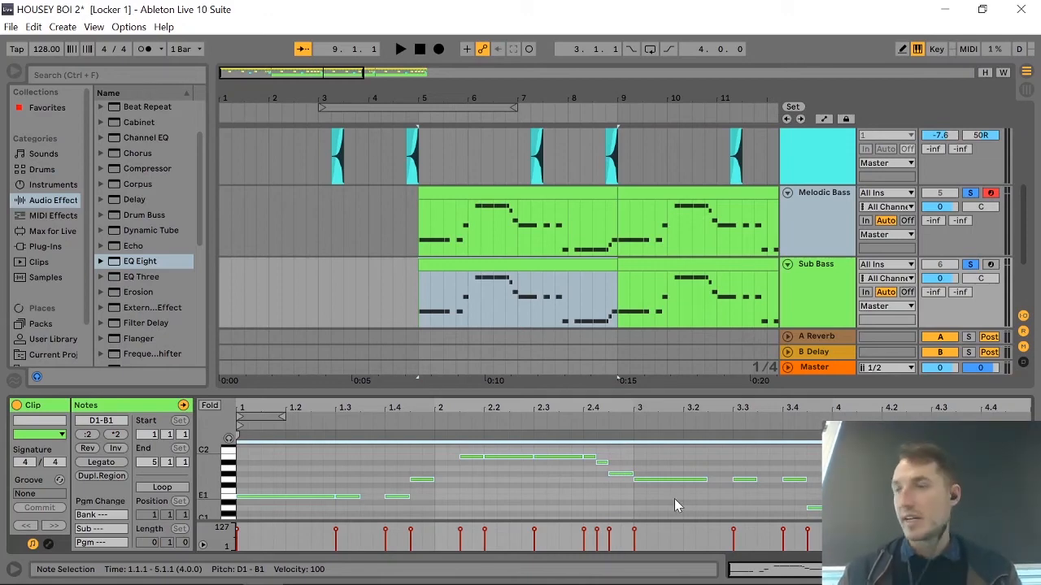
pyautogui.hotkey('shift', 'Down')
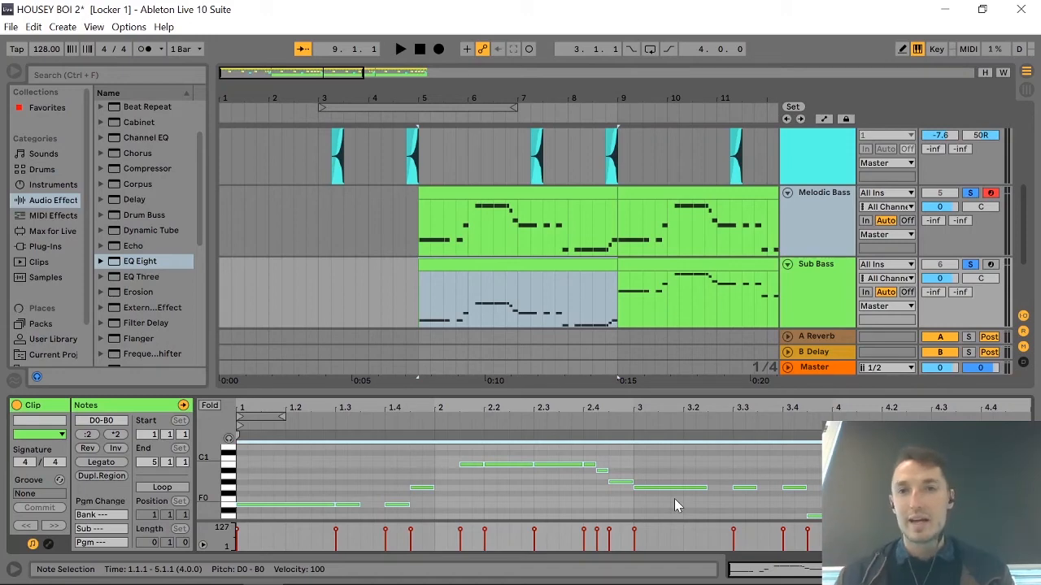
pyautogui.press('space')
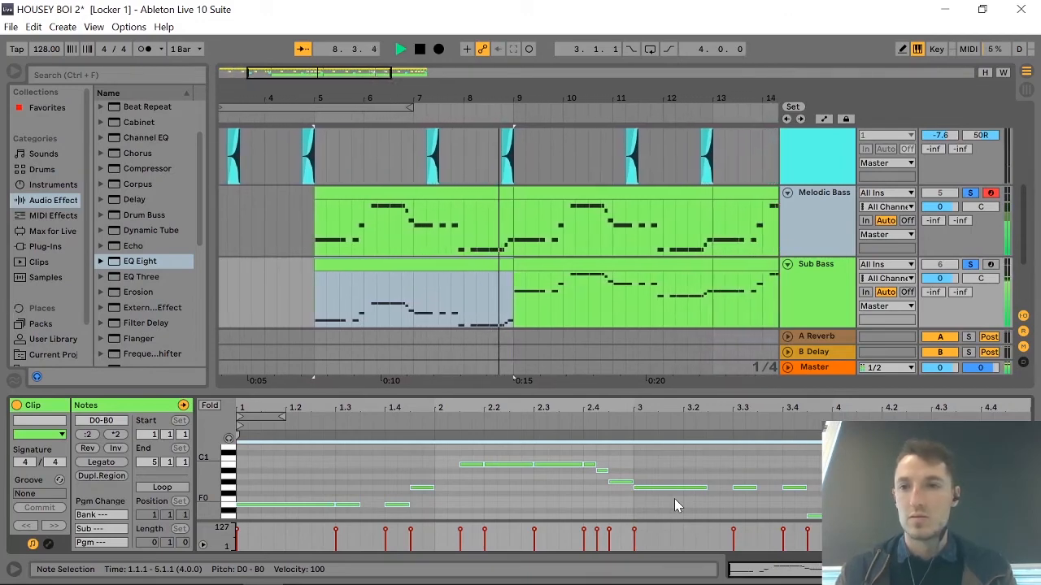
pyautogui.press('space')
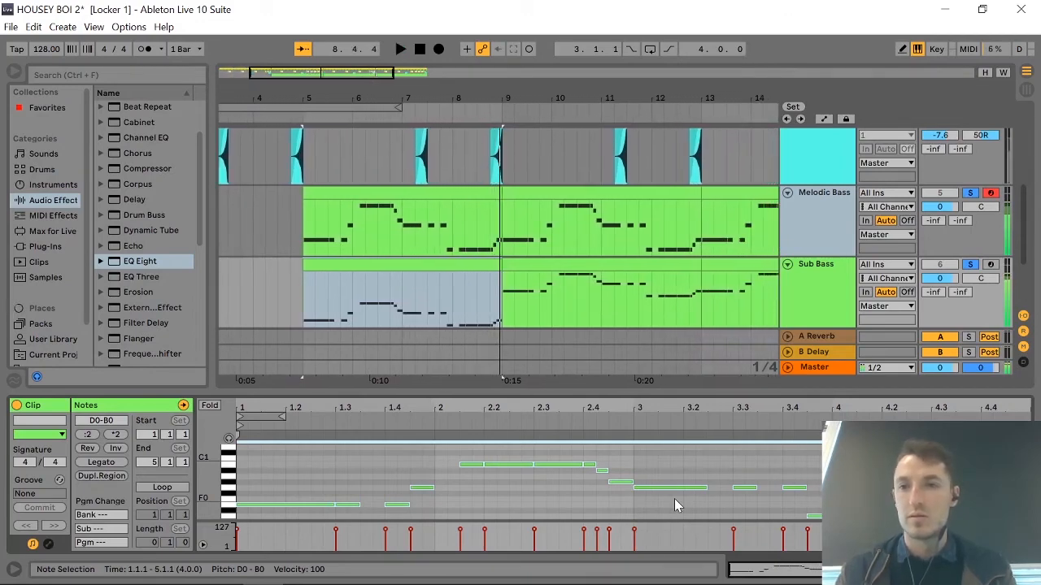
# Add an EQ Eight after the instrument on the Sub Bass track and play the clip to view its spectrum.
pyautogui.click(809, 299)
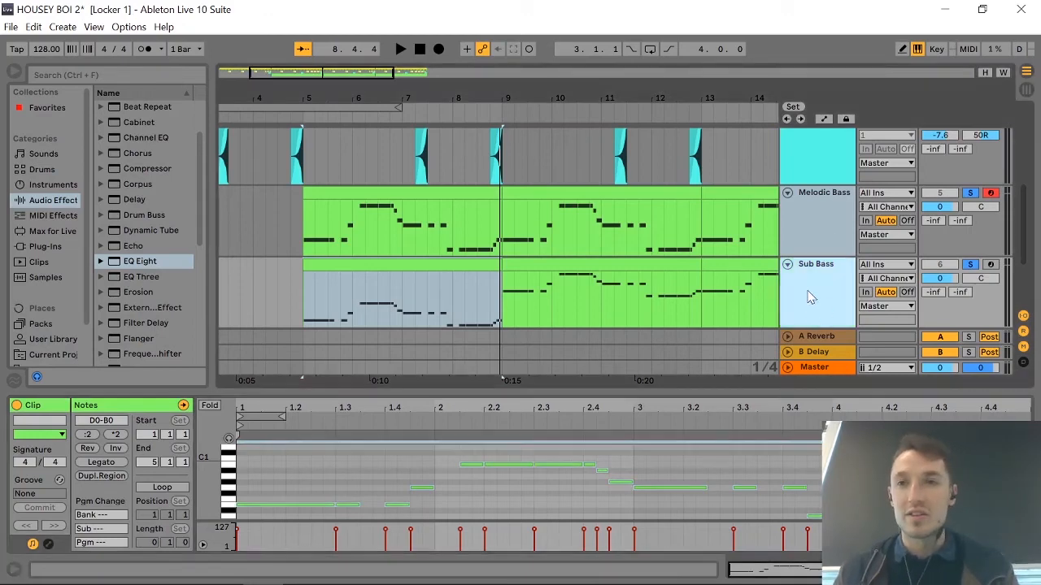
pyautogui.doubleClick(809, 299)
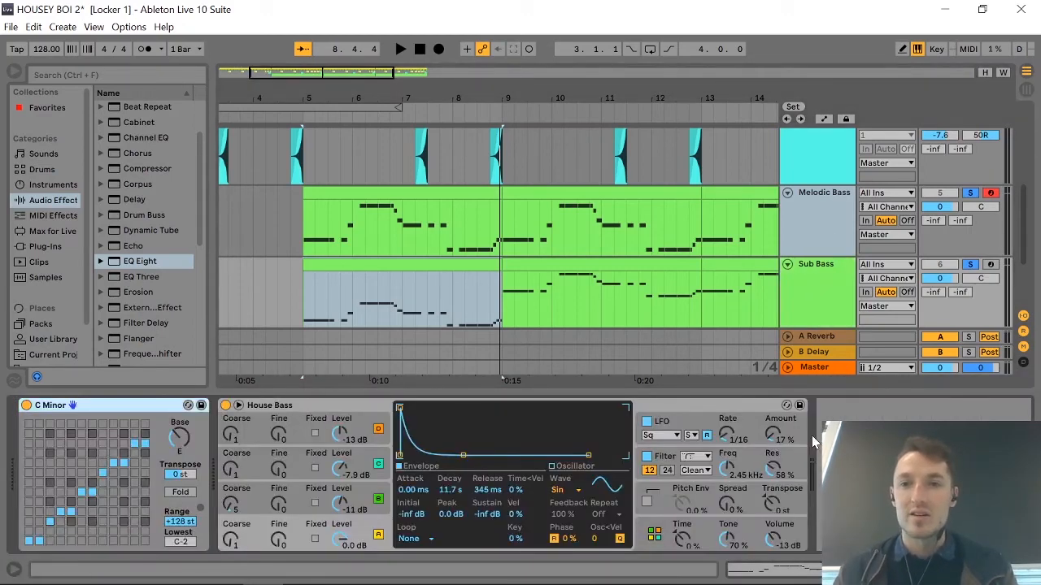
pyautogui.moveTo(128, 262); pyautogui.dragTo(709, 402)
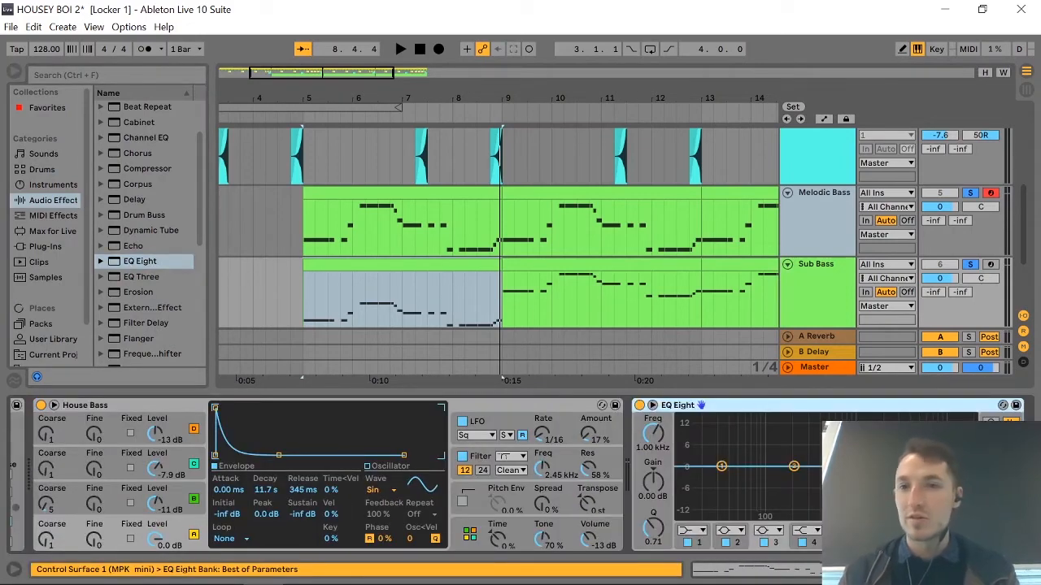
pyautogui.press('space')
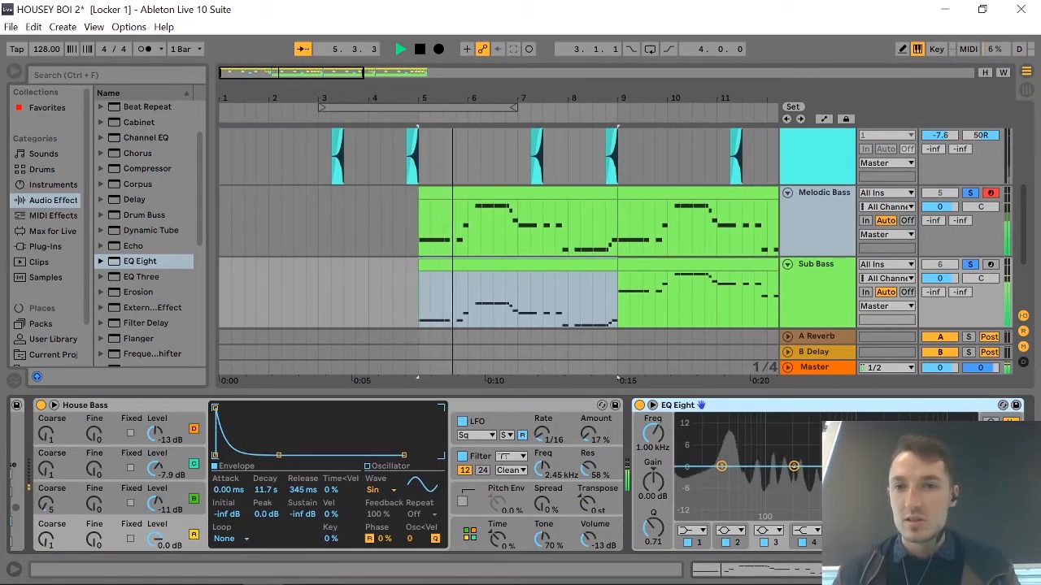
# Set band 4 of the Sub Bass EQ Eight to a steep high-cut filter at 90.2 Hz and audition the result.
pyautogui.press('space')
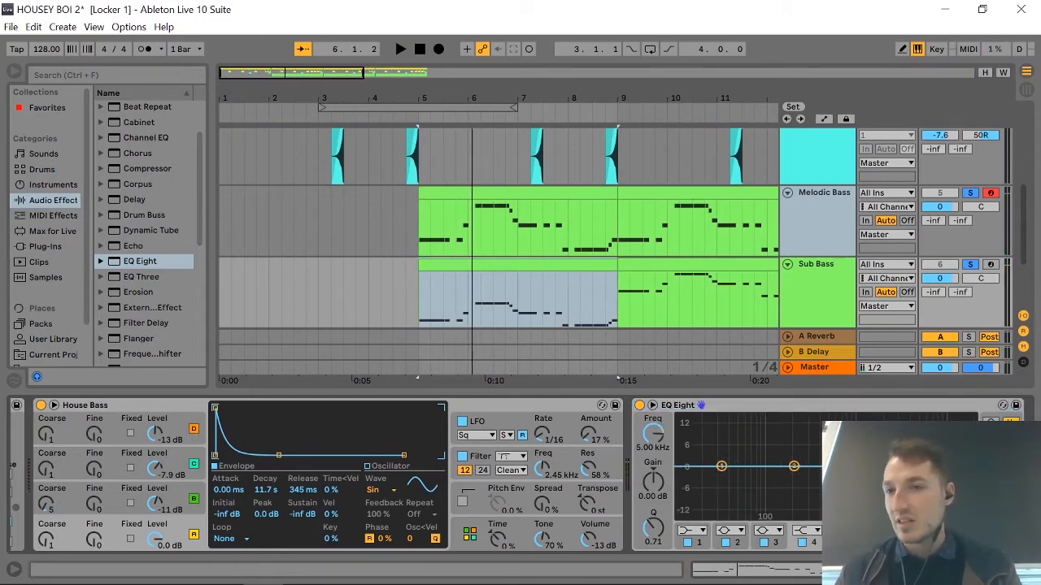
pyautogui.click(810, 533)
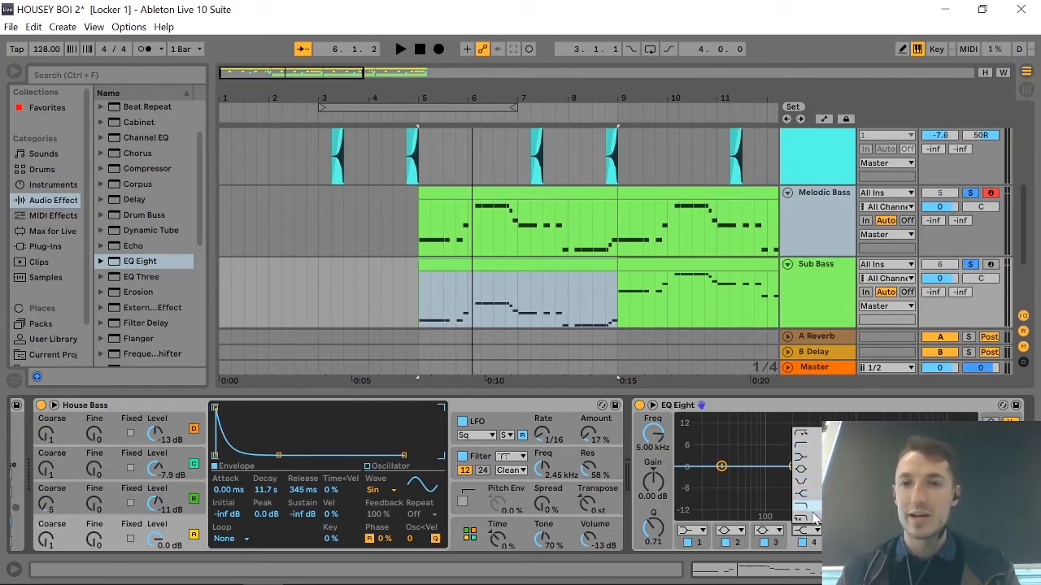
pyautogui.click(813, 517)
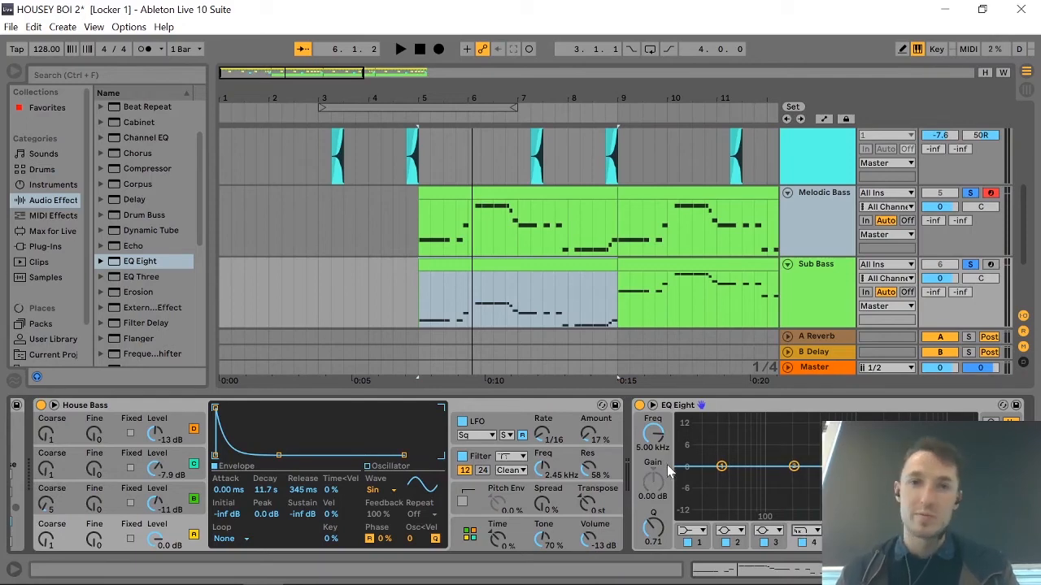
pyautogui.moveTo(919, 466); pyautogui.dragTo(763, 478)
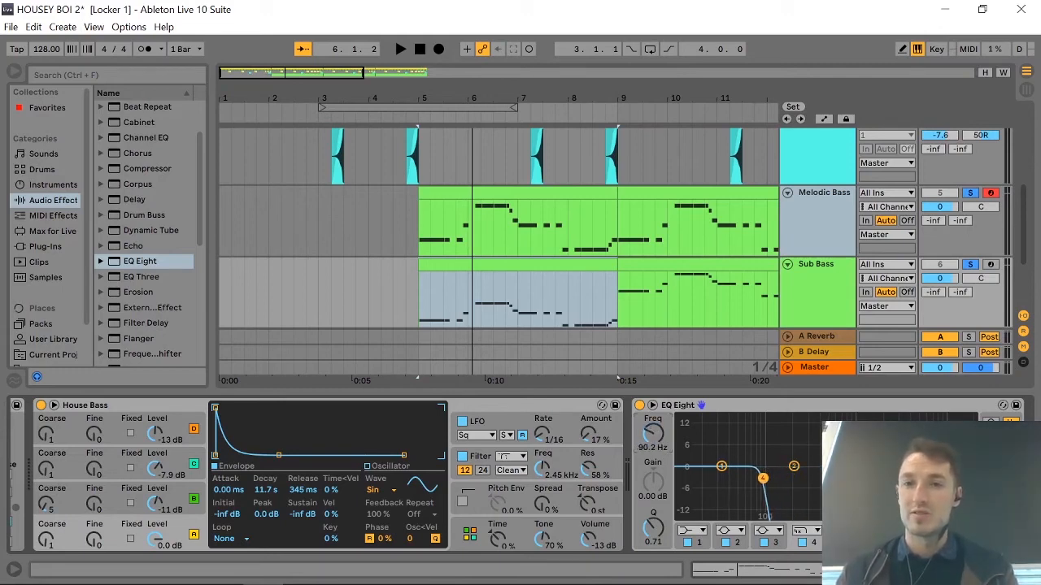
pyautogui.press('space')
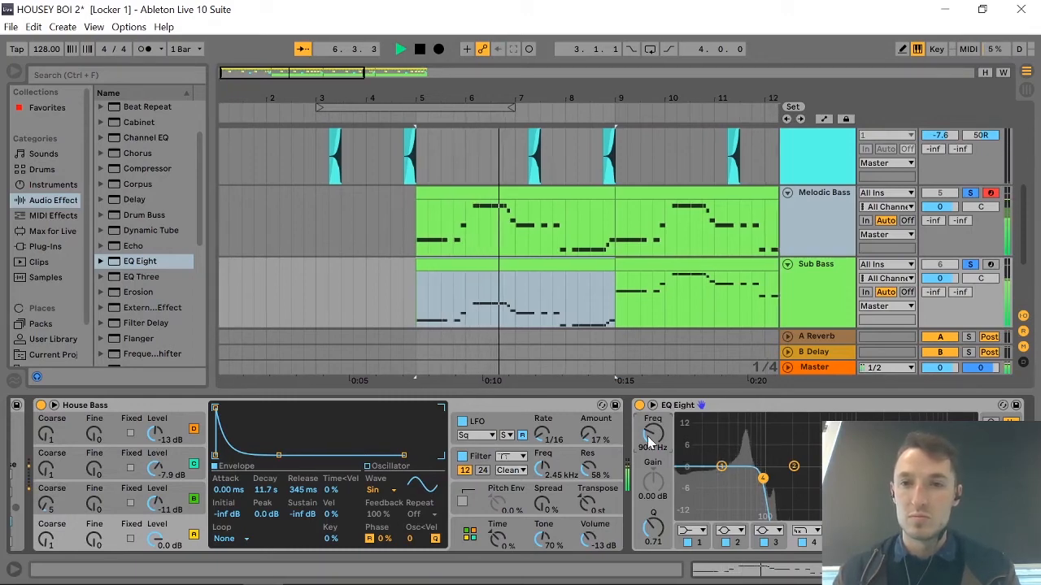
pyautogui.press('space')
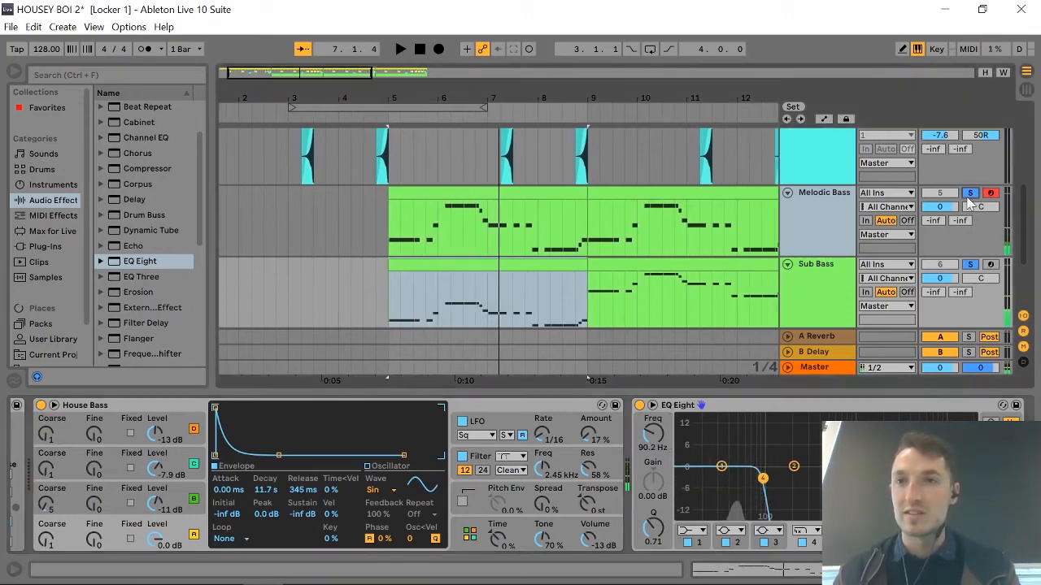
# Solo only the Sub Bass track, leaving the Melodic Bass unsoloed, and play the filtered sub from bar 5.
pyautogui.press('space')
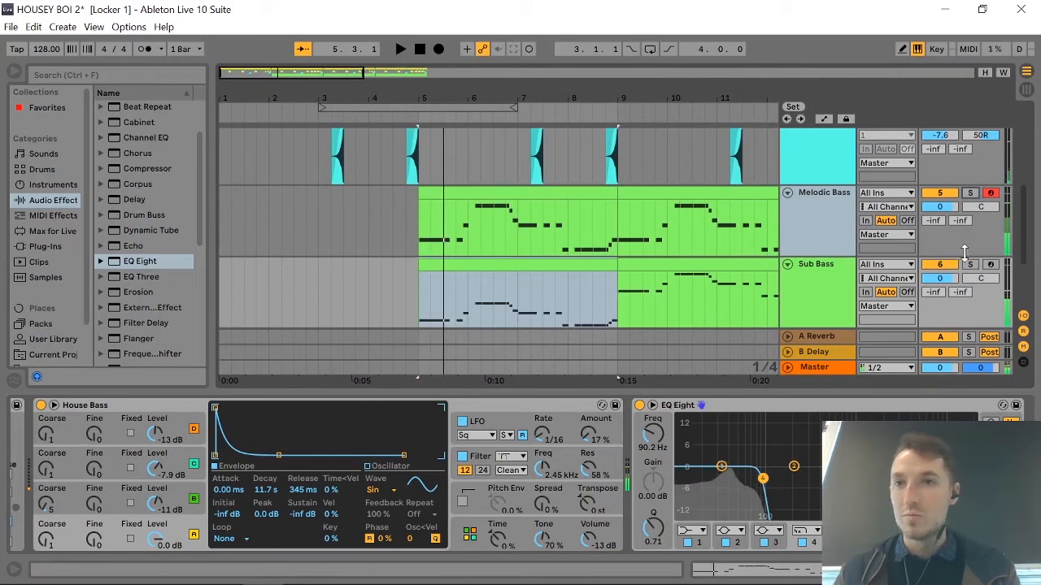
pyautogui.click(970, 265)
pyautogui.press('space')
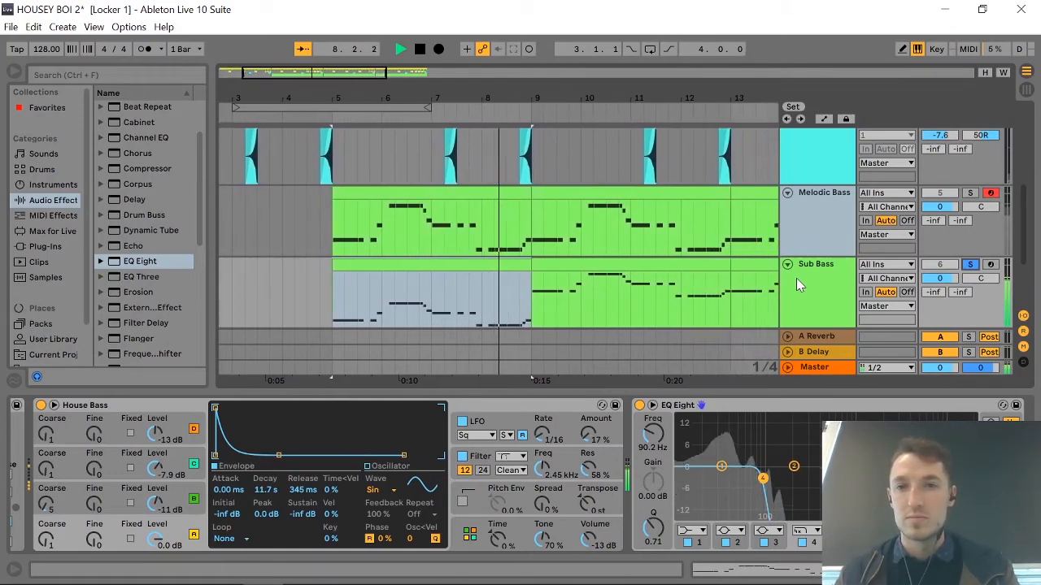
pyautogui.press('space')
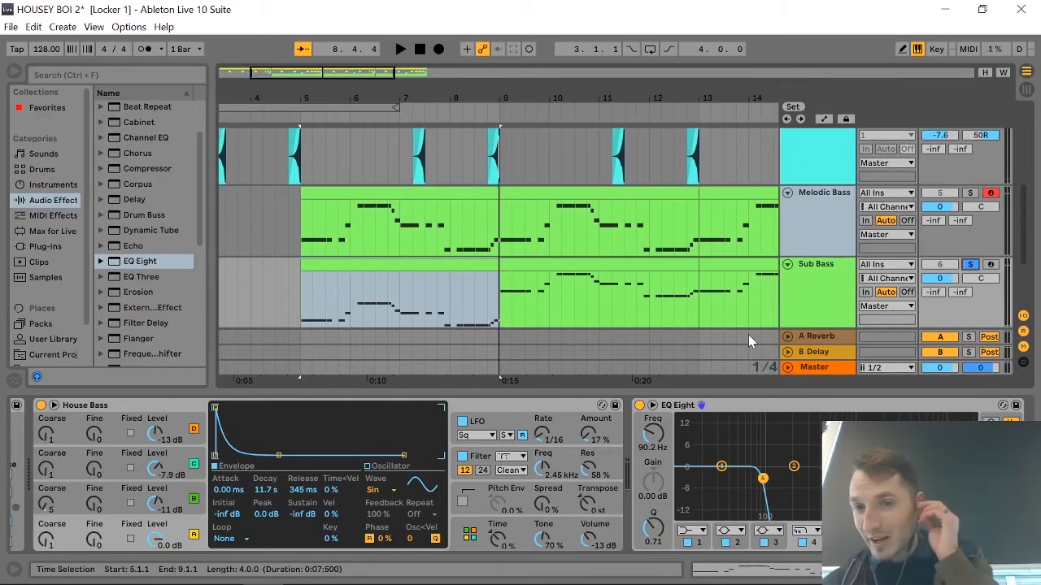
# Raise the system playback volume and replay the soloed Sub Bass clip.
pyautogui.press('XF86AudioRaiseVolume')
pyautogui.press('XF86AudioRaiseVolume')
pyautogui.press('XF86AudioRaiseVolume')
pyautogui.press('XF86AudioRaiseVolume')
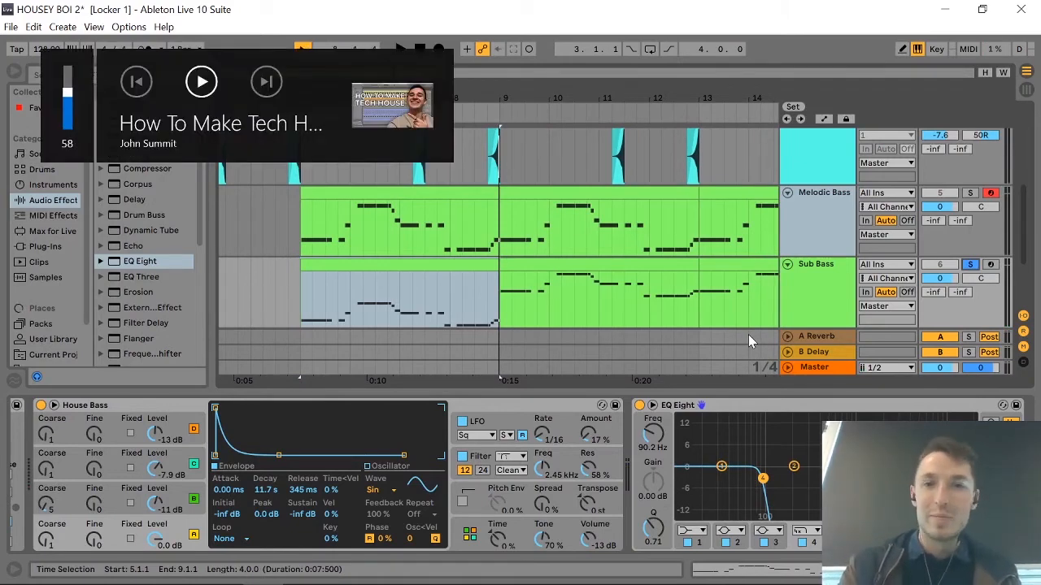
pyautogui.press('XF86AudioRaiseVolume')
pyautogui.press('space')
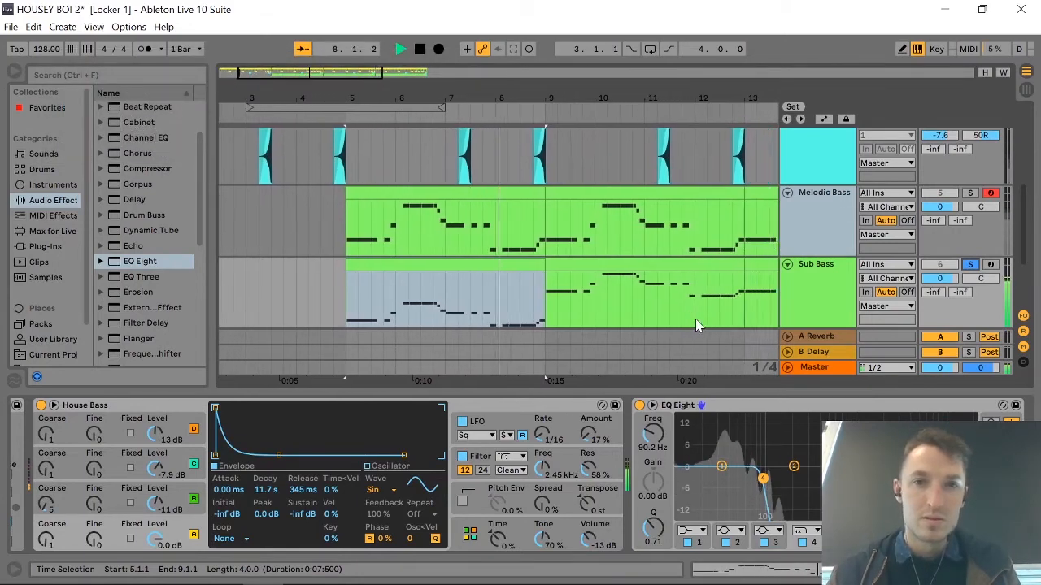
pyautogui.press('space')
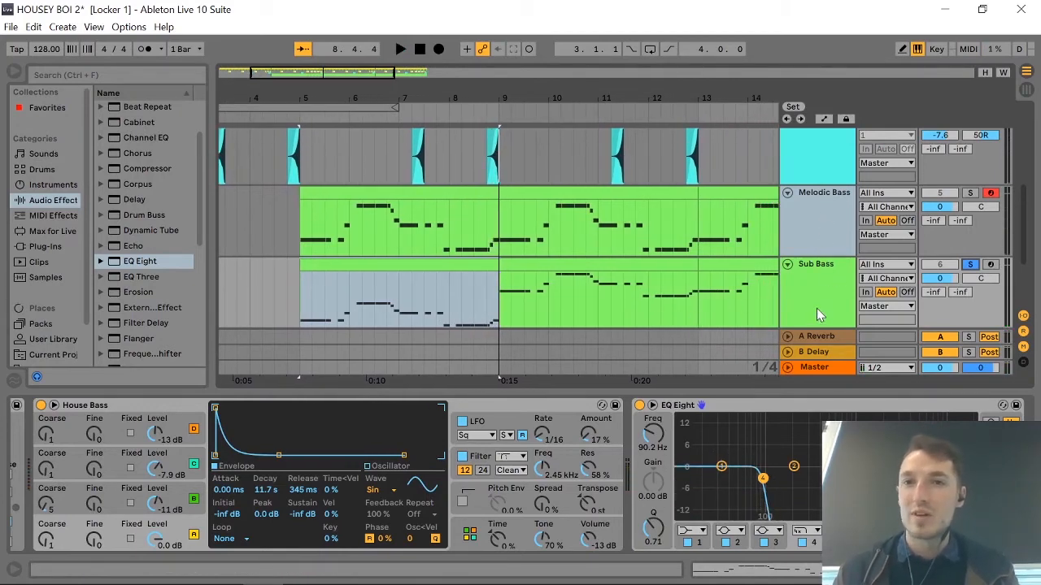
# Delete the short passing notes at the ends of bars 1, 2 and 4 in the first Sub Bass clip.
pyautogui.click(412, 269)
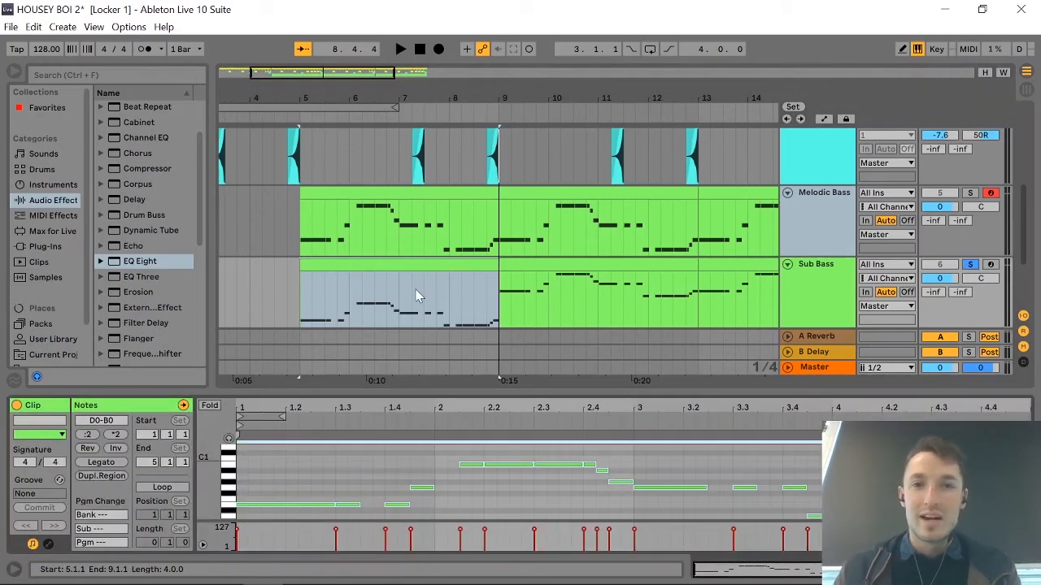
pyautogui.click(440, 496)
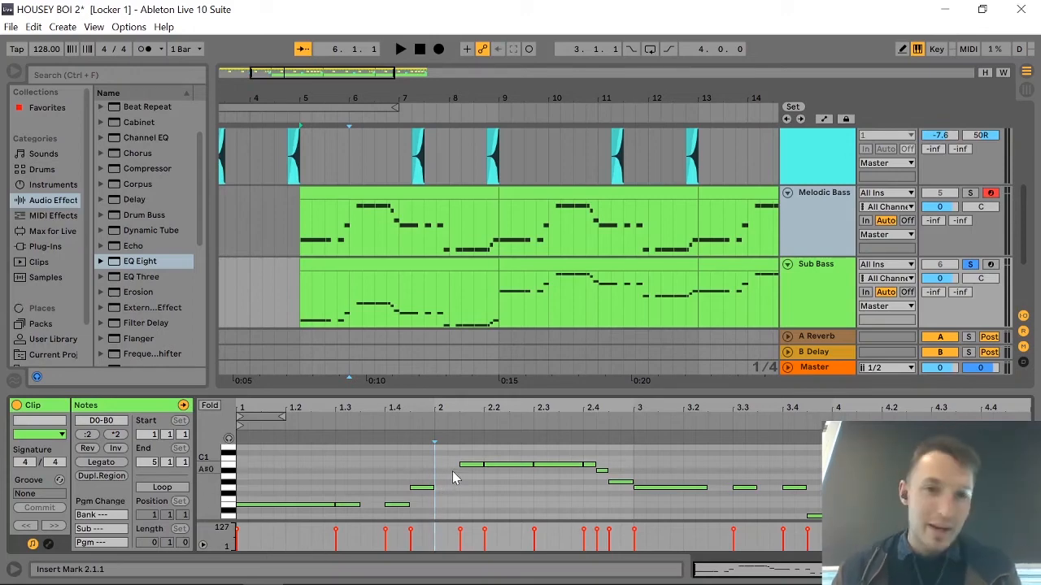
pyautogui.click(332, 511)
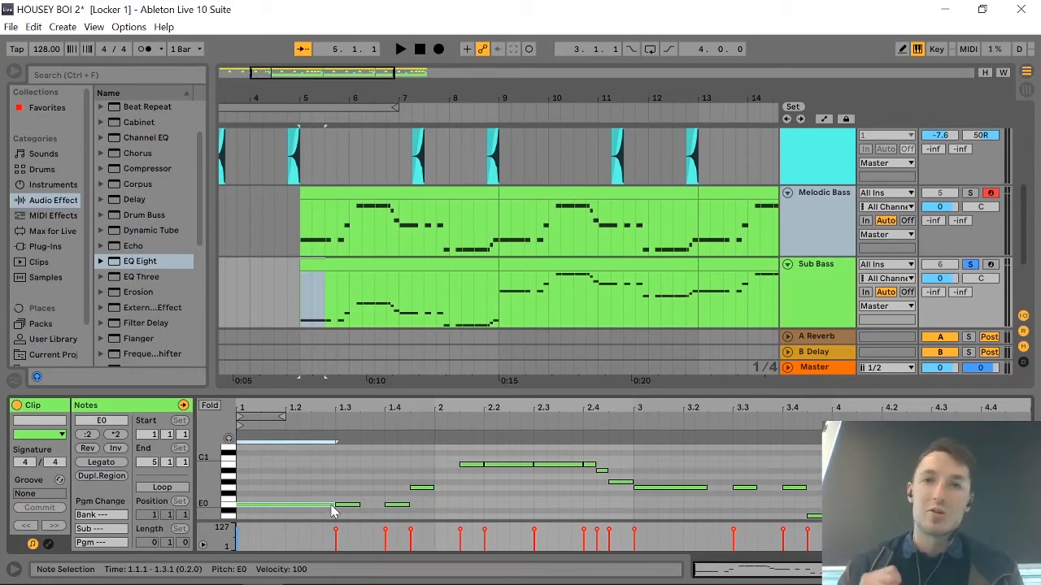
pyautogui.click(422, 489)
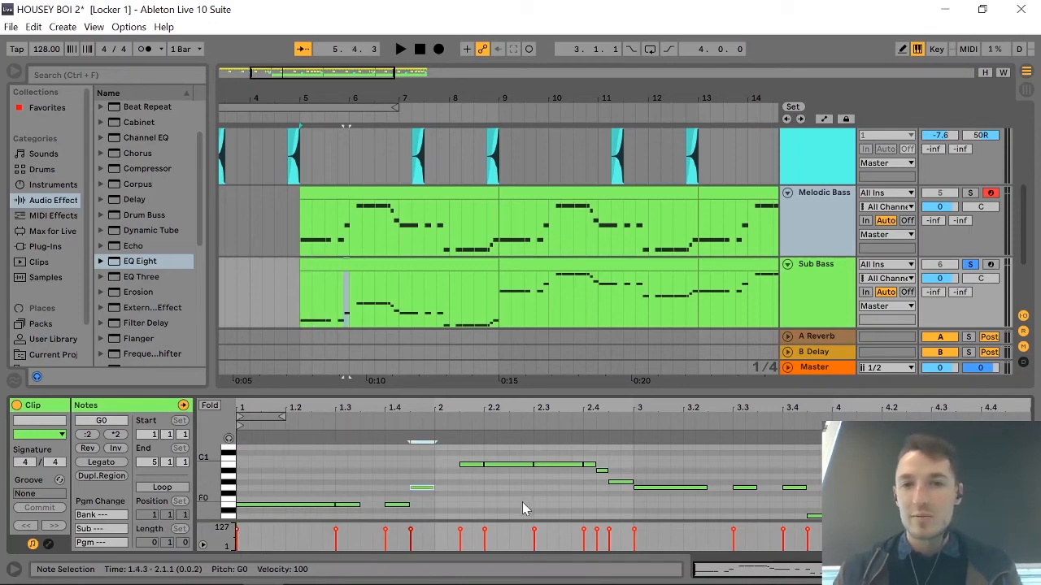
pyautogui.click(600, 470)
pyautogui.press('Delete')
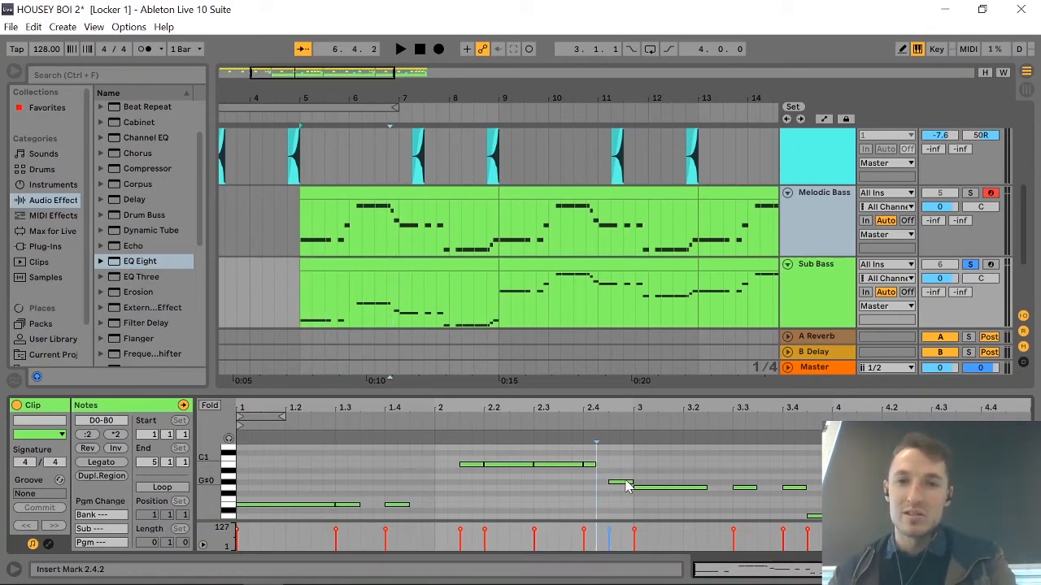
pyautogui.click(620, 483)
pyautogui.press('Delete')
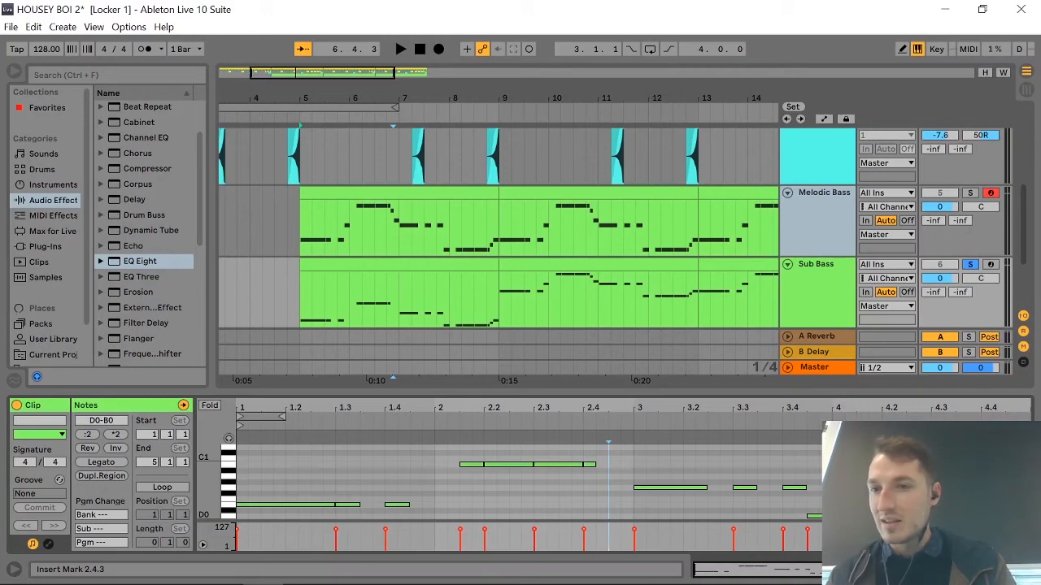
pyautogui.moveTo(1011, 516); pyautogui.dragTo(998, 506)
pyautogui.press('Delete')
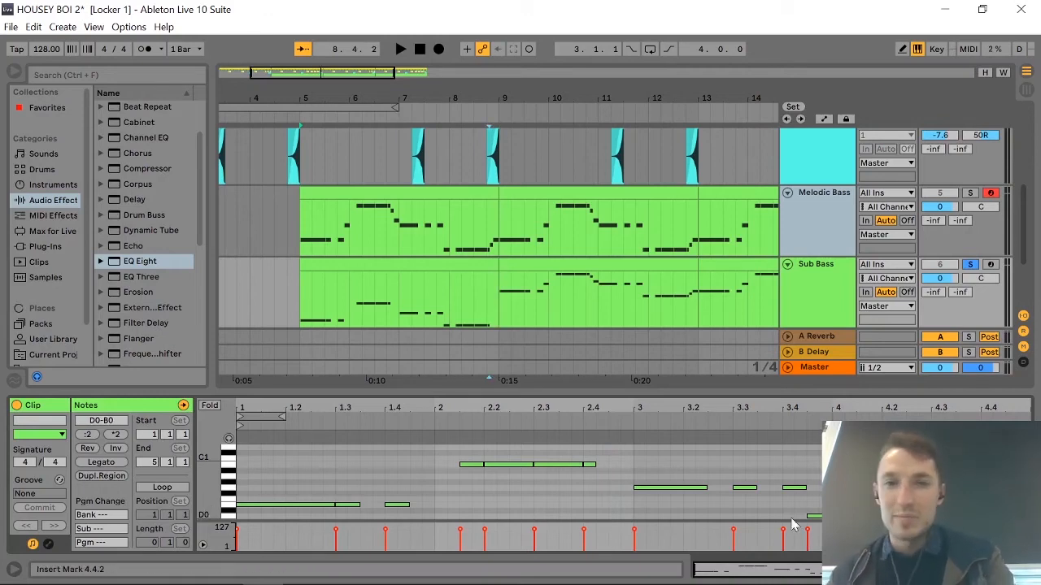
# Merge the remaining Sub Bass notes into four long sustained notes without gaps across the four-bar clip and play it.
pyautogui.click(319, 506)
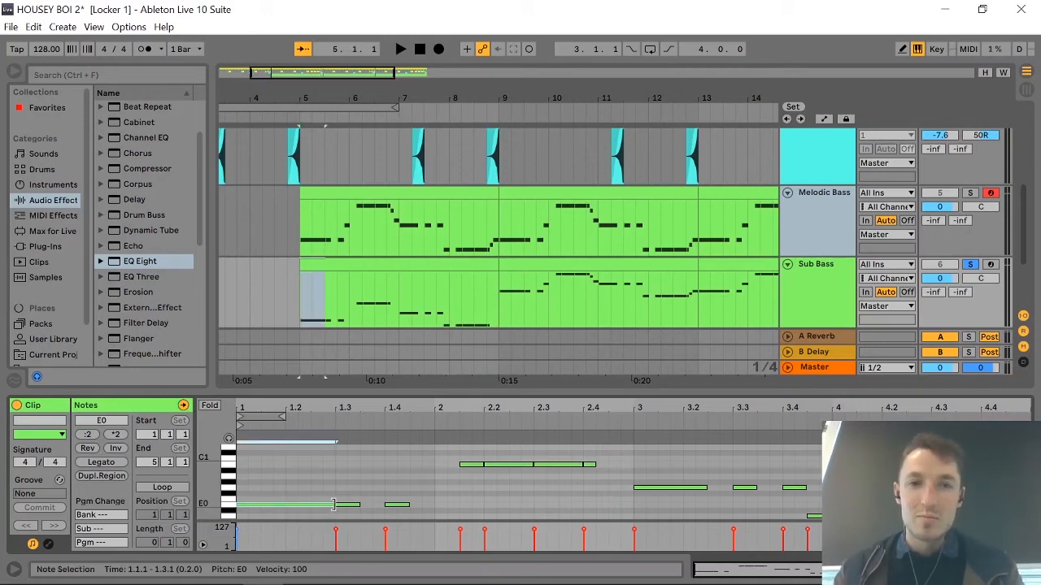
pyautogui.moveTo(334, 505); pyautogui.dragTo(431, 504)
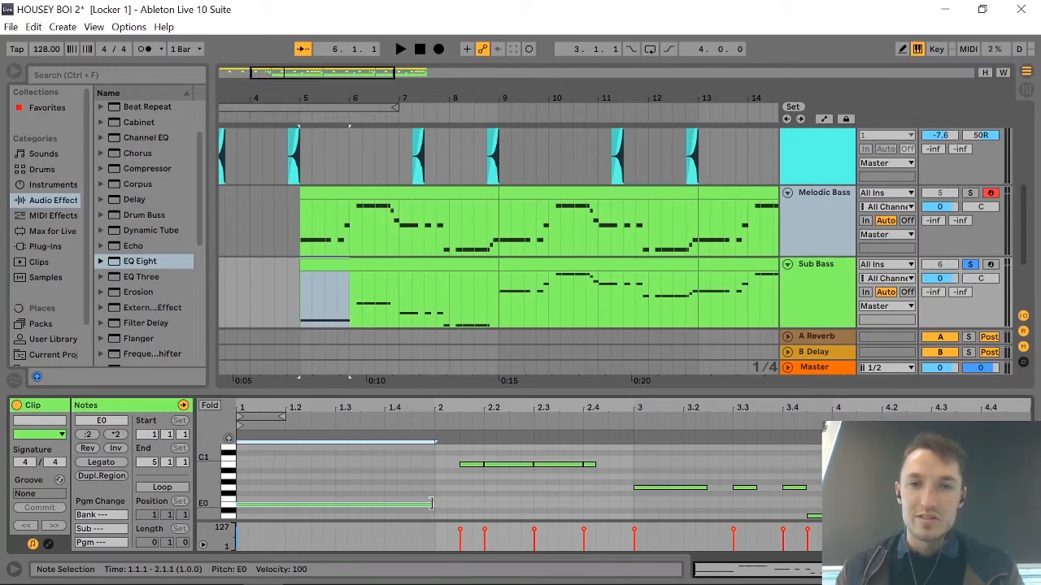
pyautogui.click(465, 465)
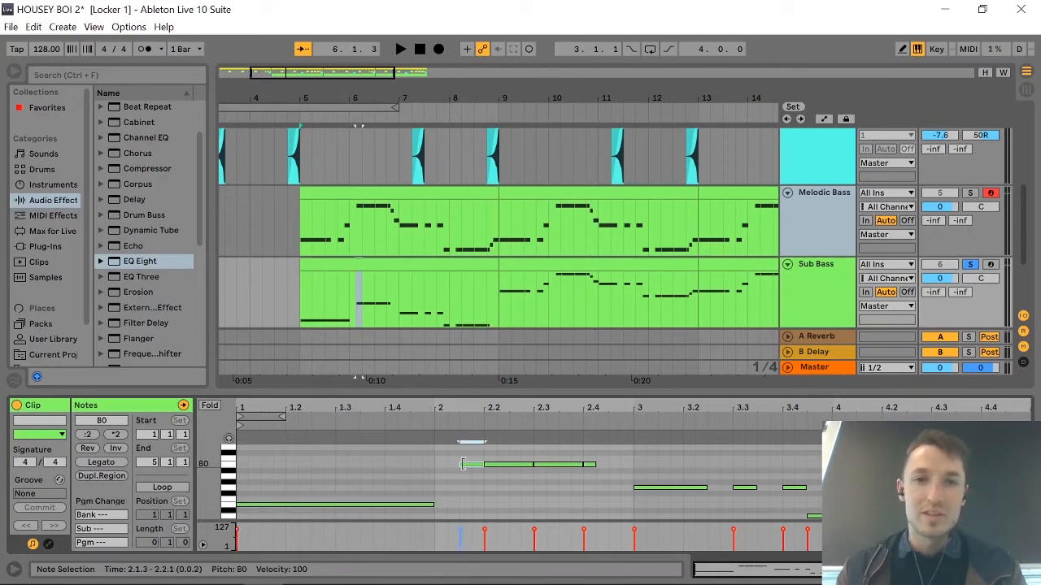
pyautogui.moveTo(463, 464); pyautogui.dragTo(634, 464)
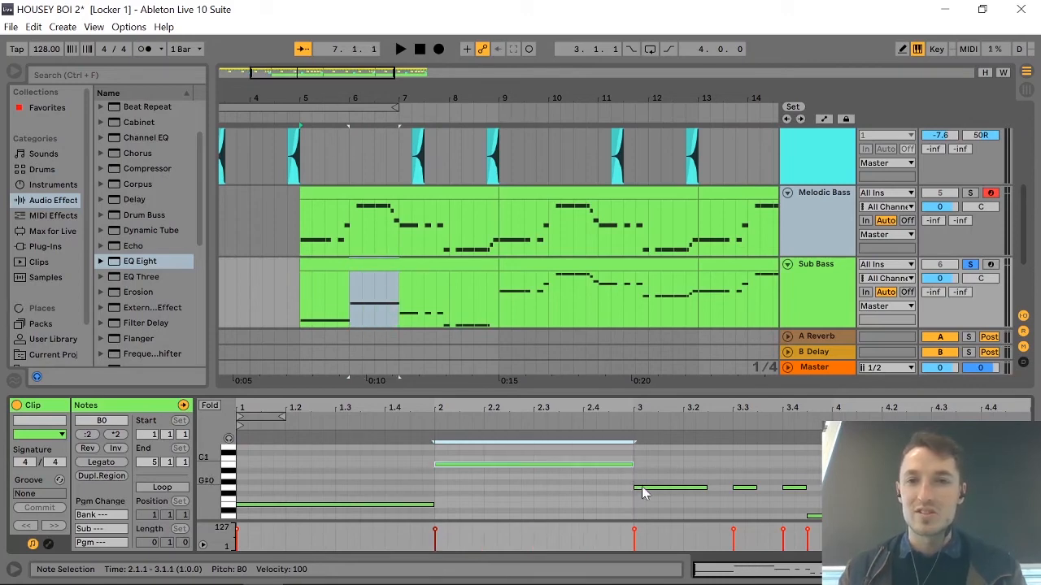
pyautogui.moveTo(705, 487); pyautogui.dragTo(1032, 517)
pyautogui.click(744, 507)
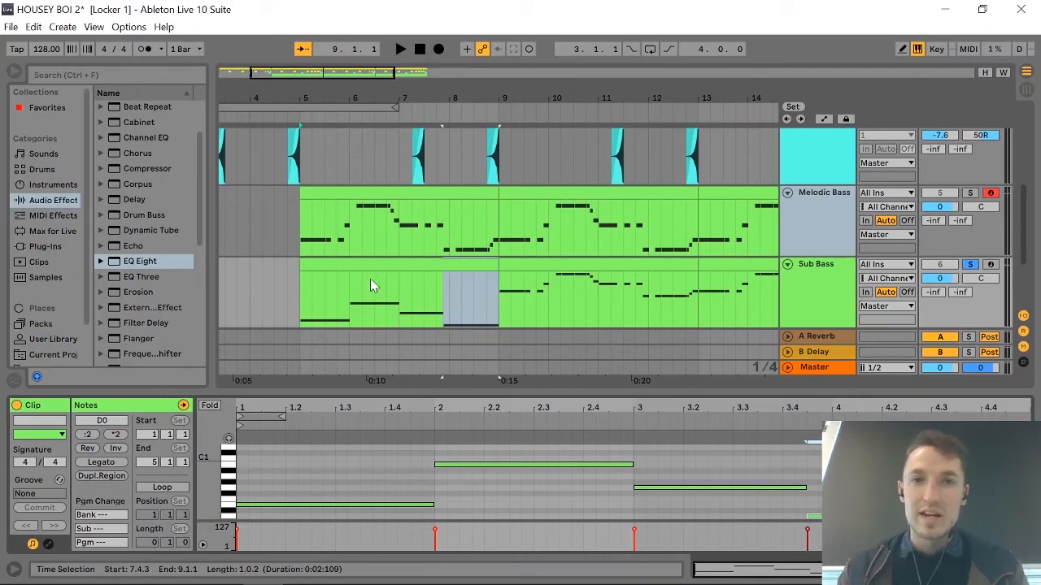
pyautogui.press('space')
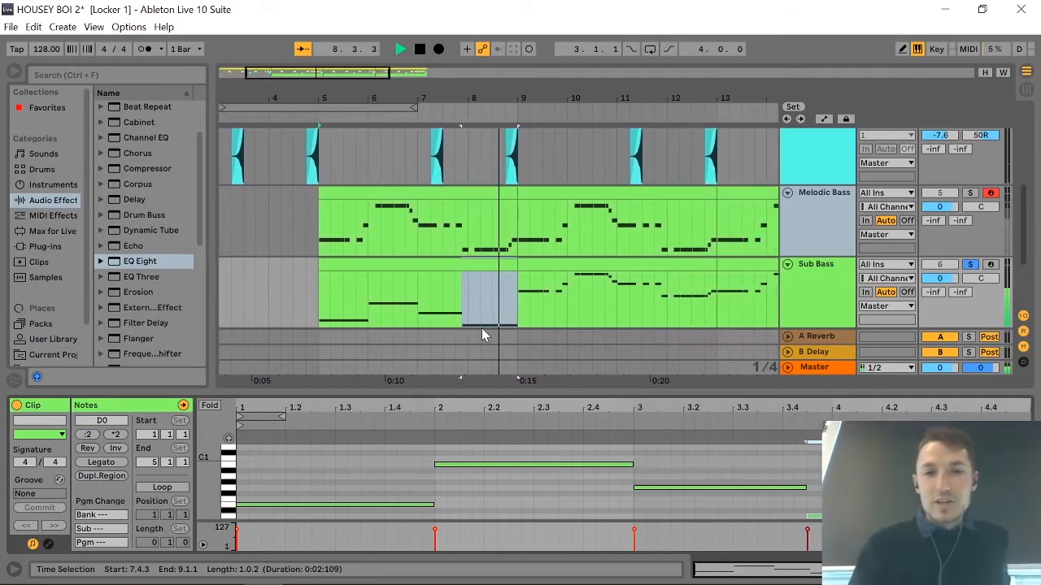
pyautogui.press('space')
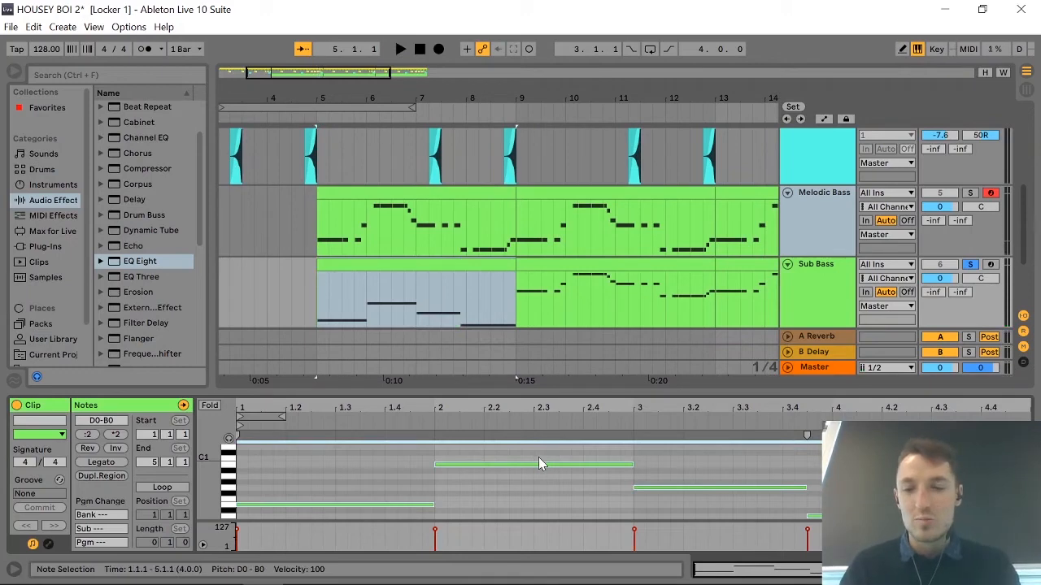
# Try all Sub Bass clip notes one octave higher, play them, and transpose them back down an octave.
pyautogui.hotkey('shift', 'Up')
pyautogui.press('space')
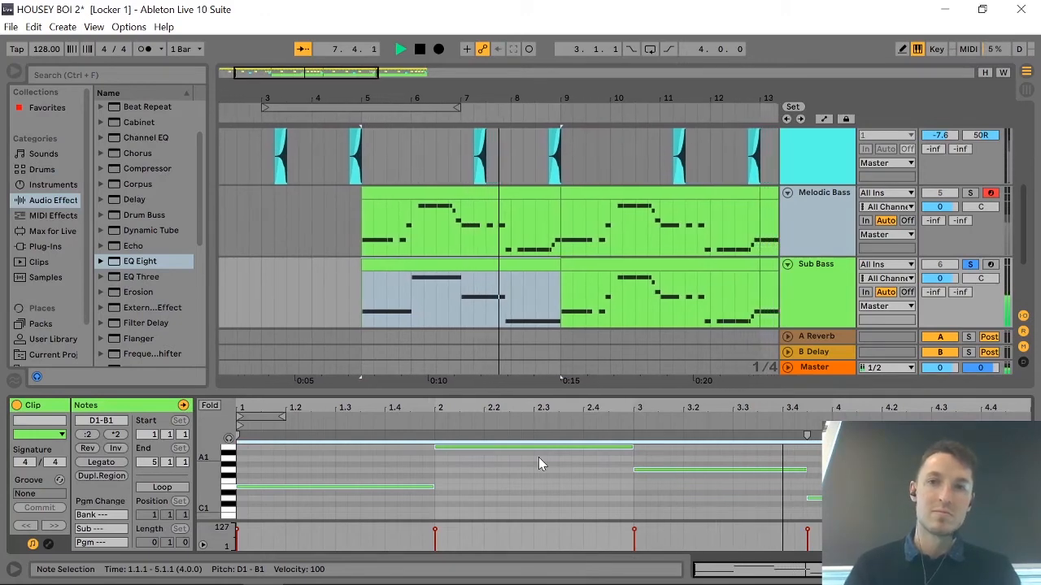
pyautogui.press('space')
pyautogui.hotkey('shift', 'Down')
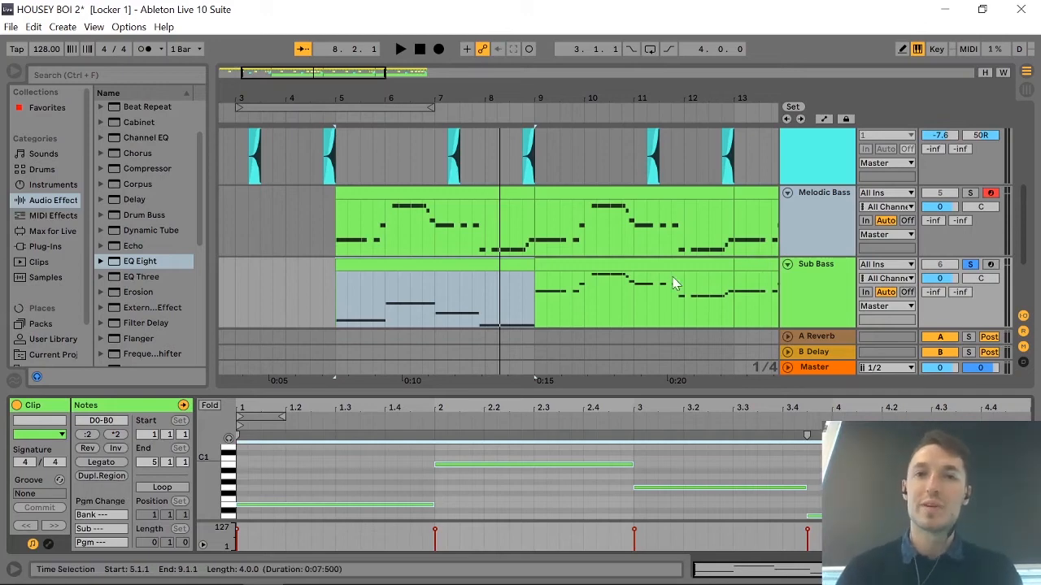
pyautogui.scroll(5, 672, 276)
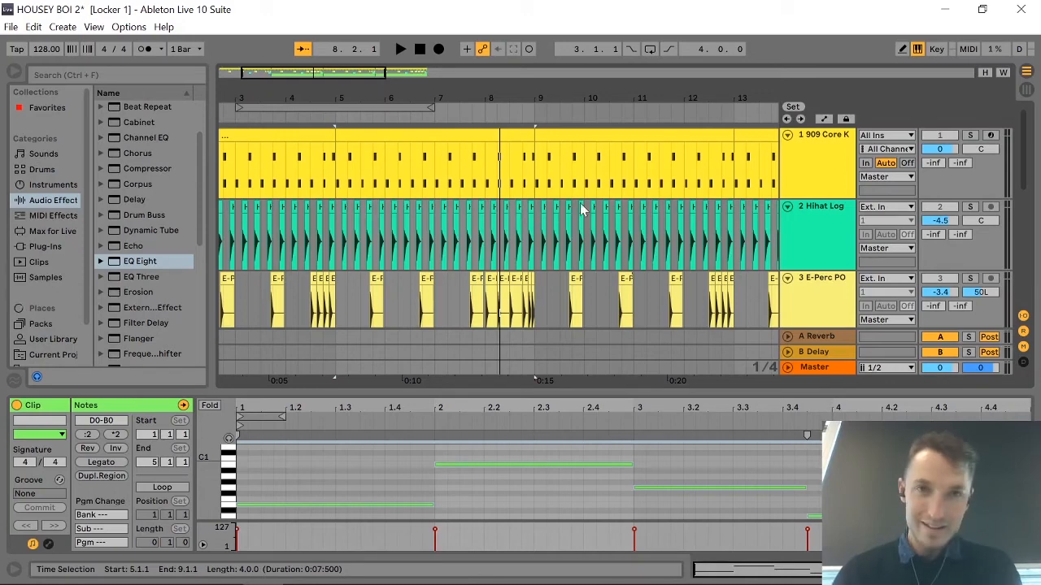
pyautogui.scroll(-1, 600, 213)
pyautogui.scroll(-10, 600, 214)
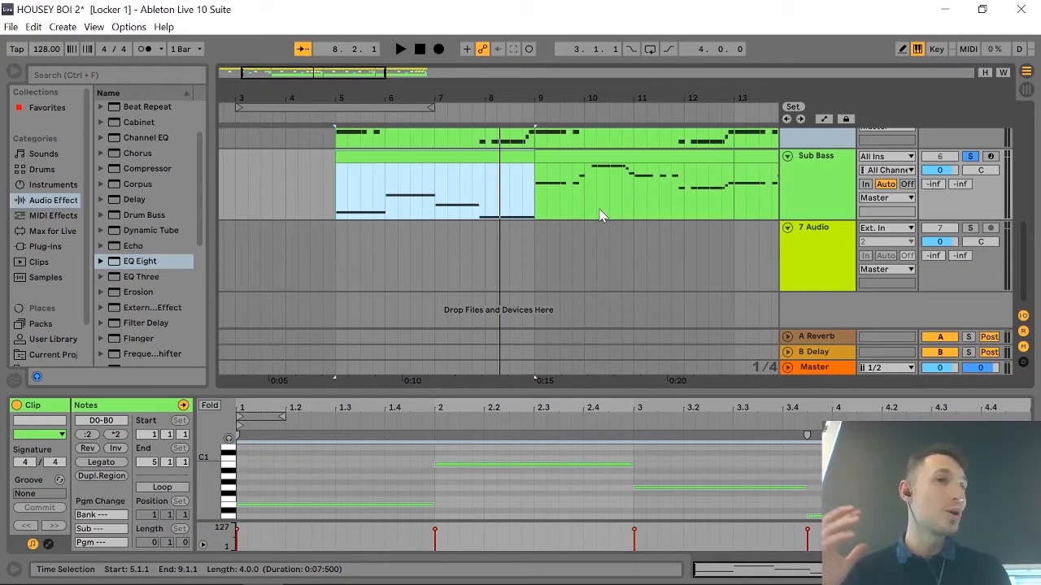
pyautogui.scroll(2, 601, 215)
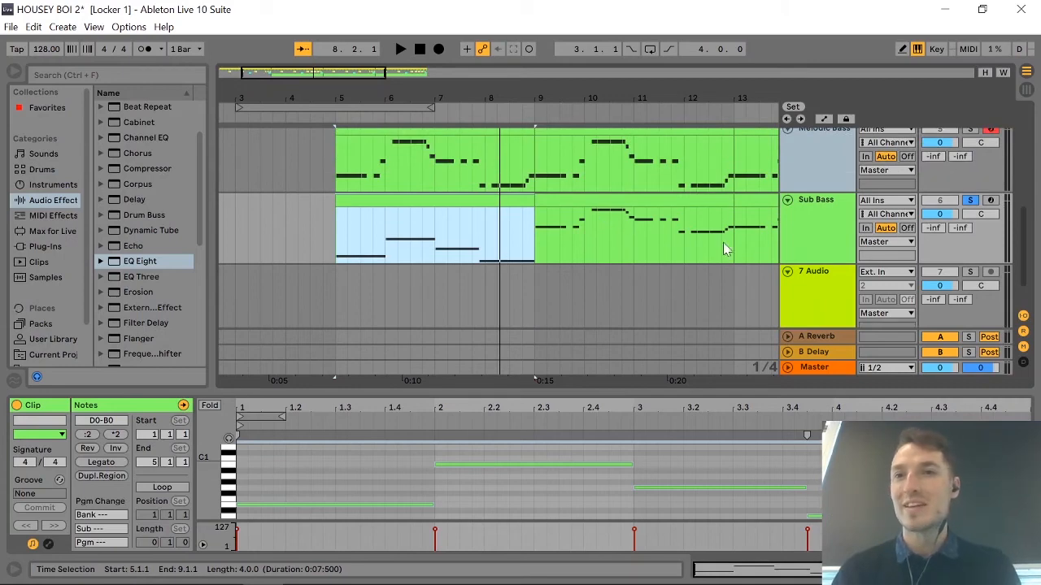
# Add a Compressor after the EQ Eight in the Sub Bass track's device chain.
pyautogui.click(837, 244)
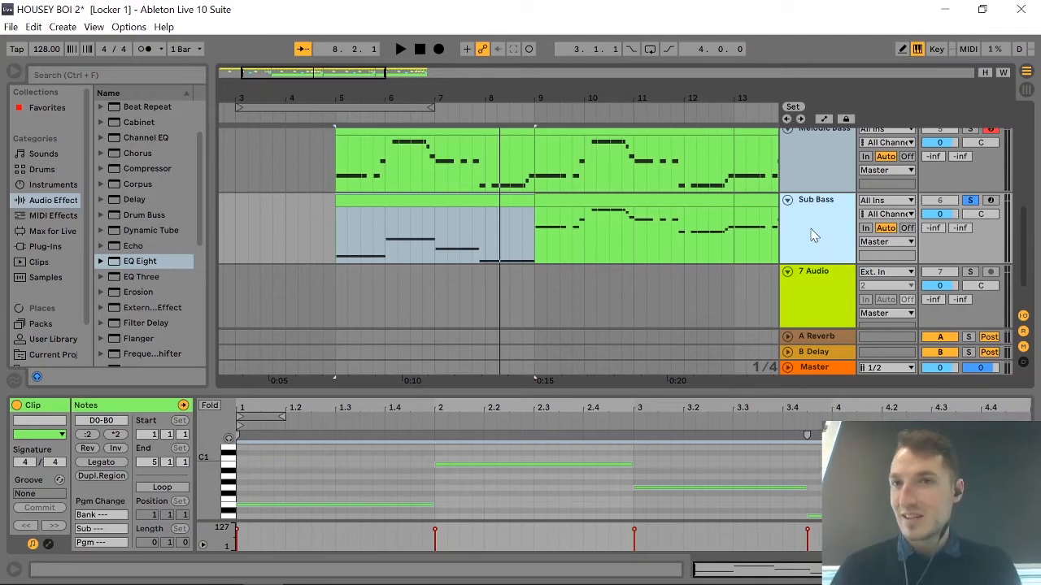
pyautogui.doubleClick(812, 231)
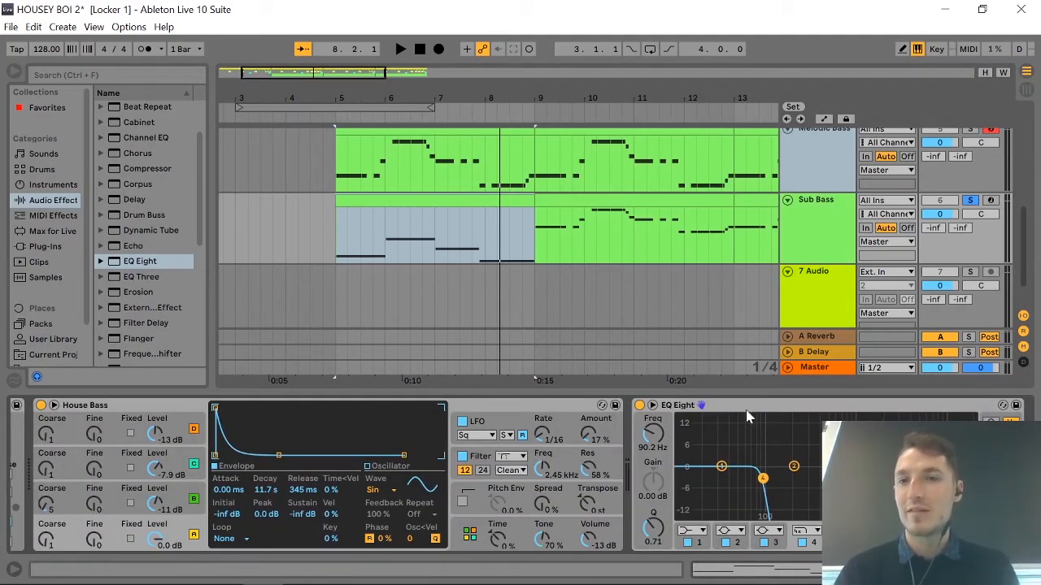
pyautogui.hscroll(2, 820, 457)
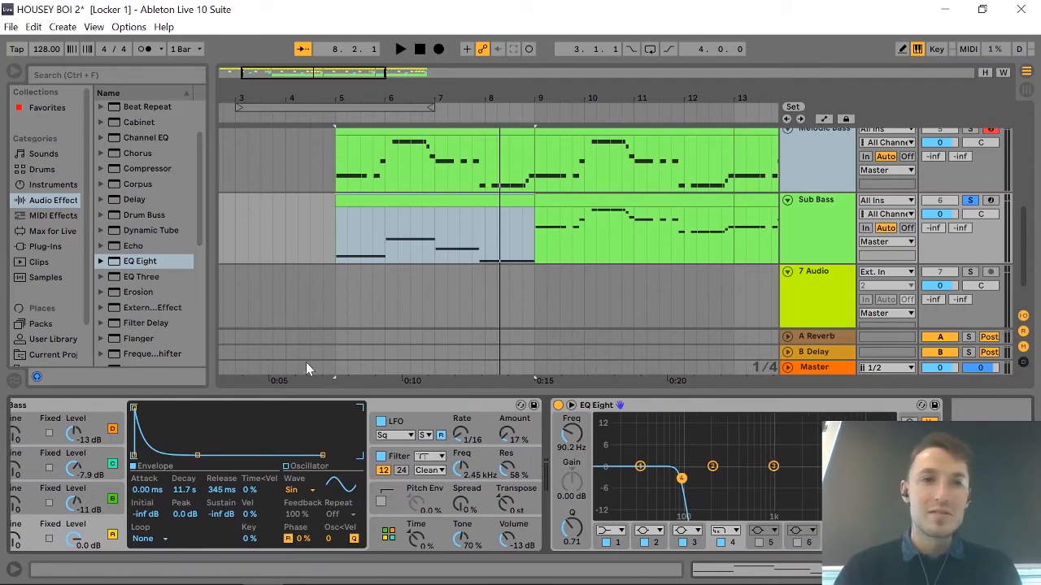
pyautogui.click(130, 170)
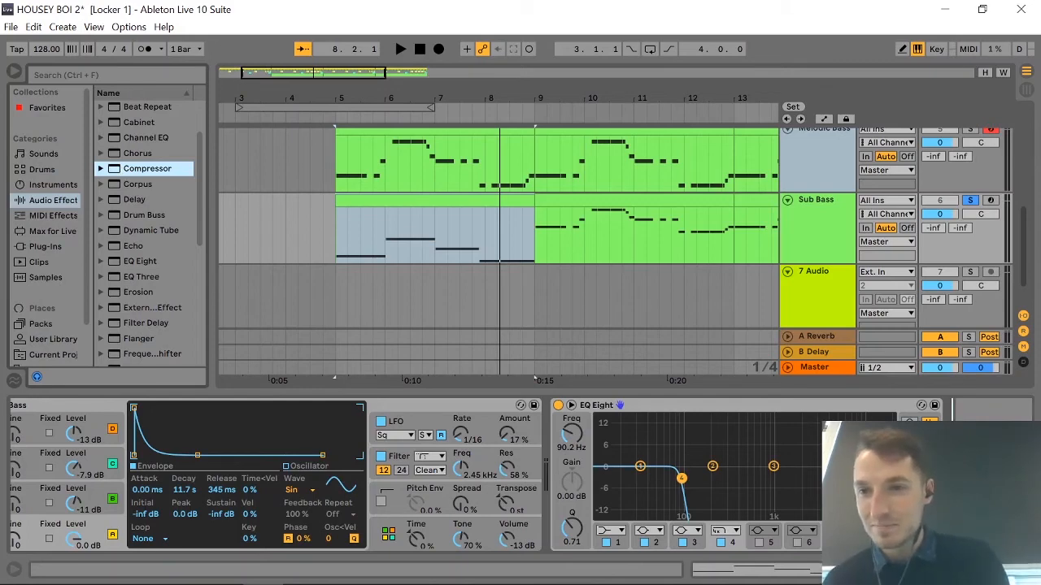
pyautogui.moveTo(130, 170); pyautogui.dragTo(976, 472)
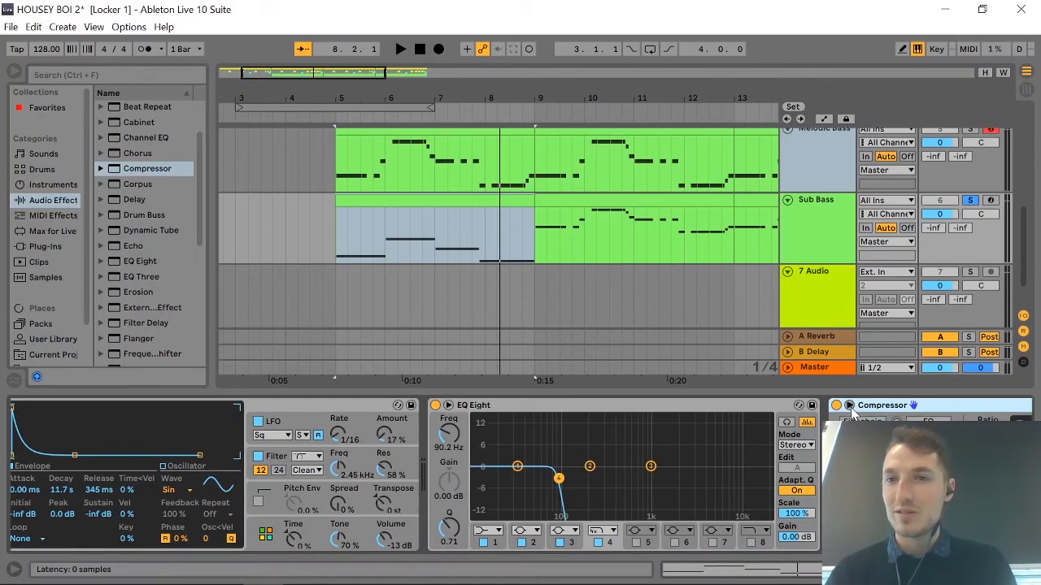
# Show the sidechain section of the Sub Bass Compressor and select the four-bar Sub Bass clip from bar 5.
pyautogui.hscroll(3, 854, 455)
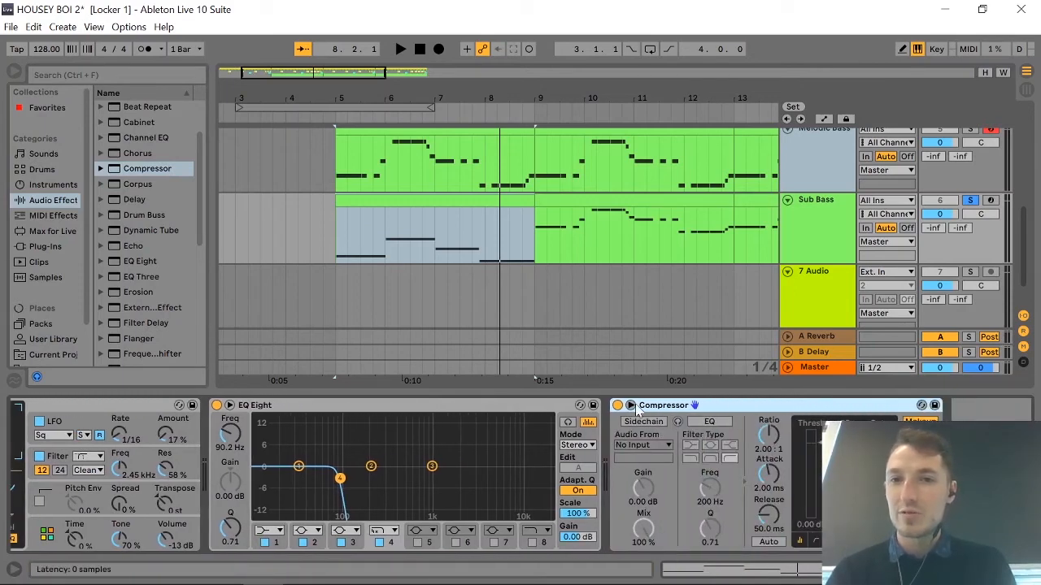
pyautogui.click(632, 406)
pyautogui.click(632, 405)
pyautogui.click(632, 407)
pyautogui.click(632, 407)
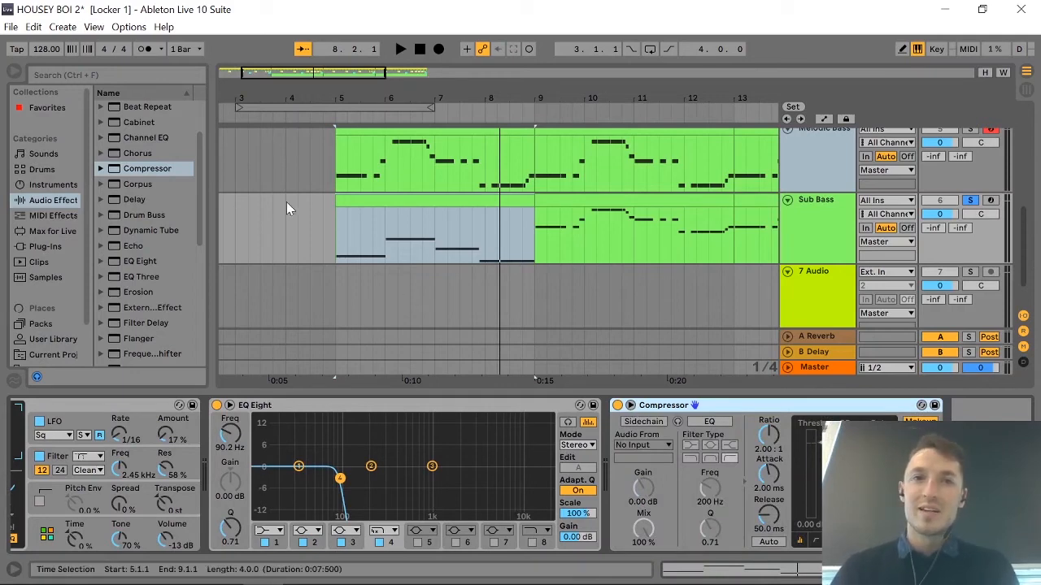
pyautogui.click(335, 222)
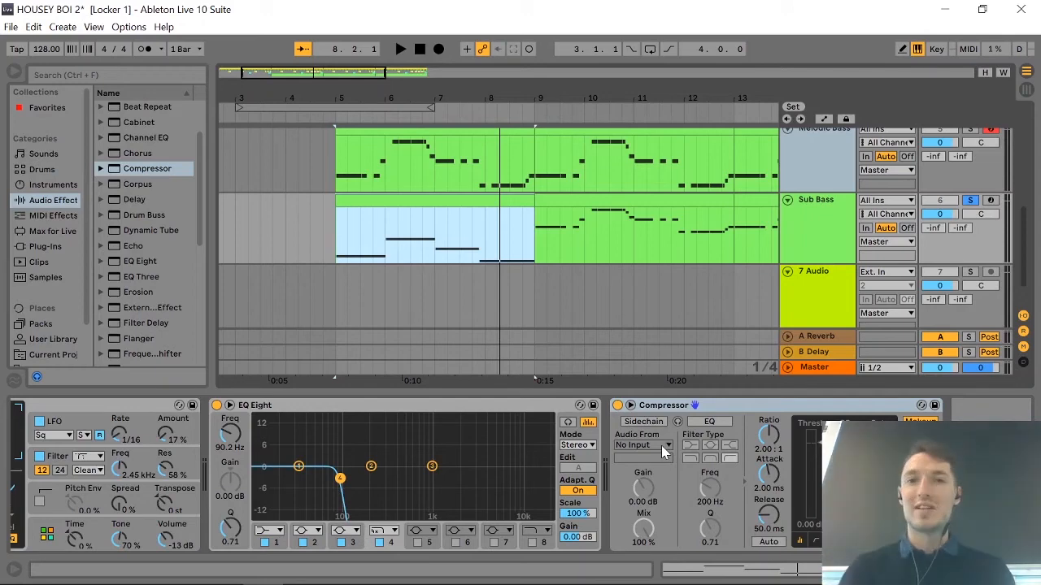
# Insert a new audio track directly below the 909 Core Kit track and select it.
pyautogui.scroll(5, 687, 280)
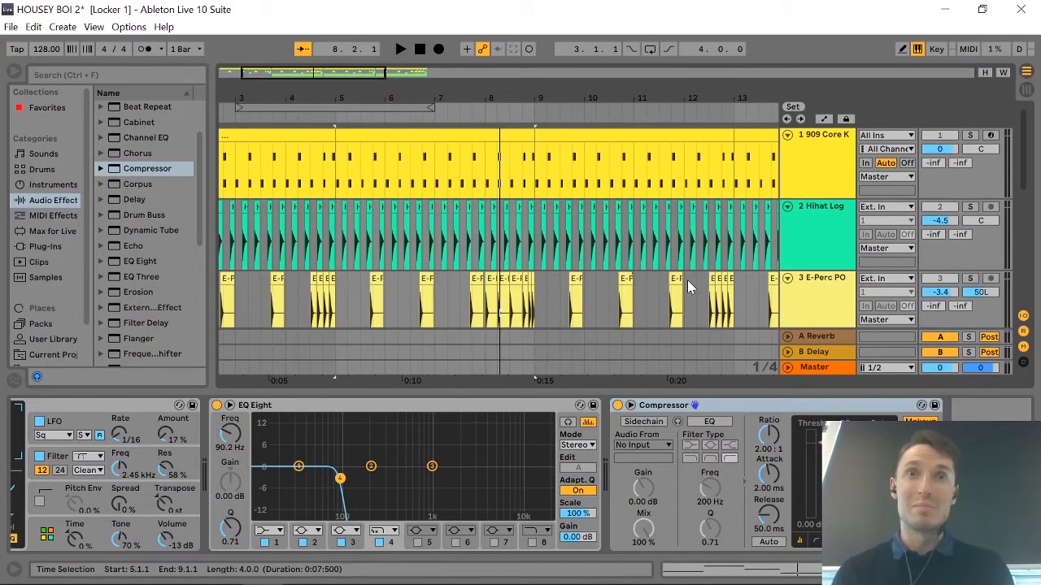
pyautogui.click(831, 179)
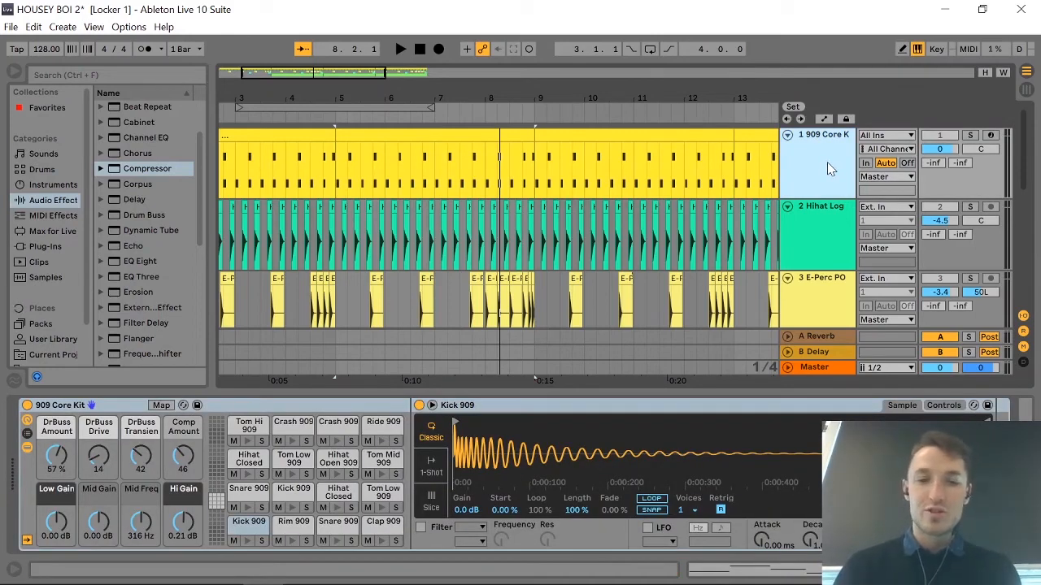
pyautogui.hotkey('ctrl', 't')
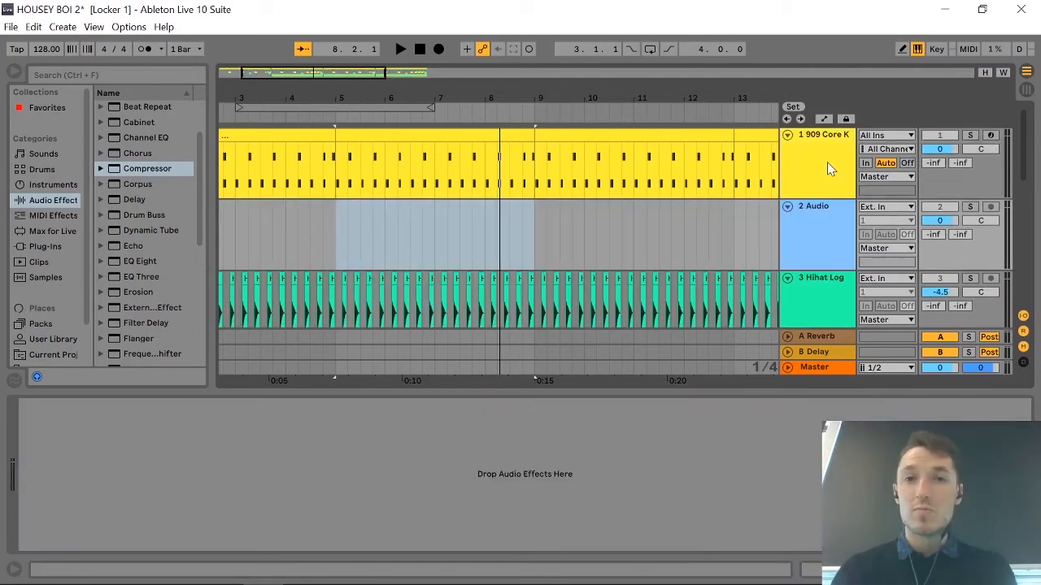
pyautogui.click(815, 222)
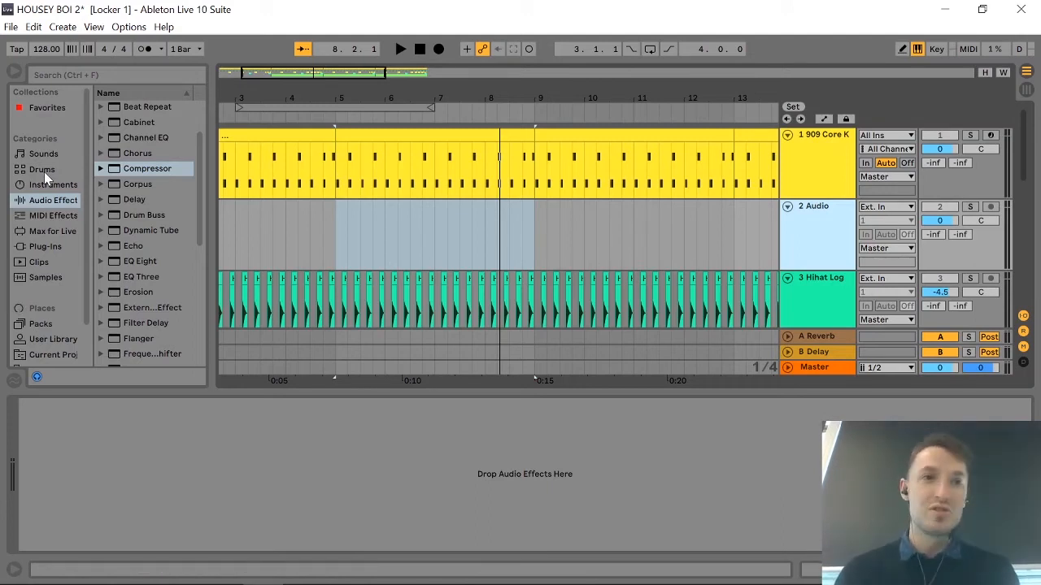
# Search the sample library for "kick".
pyautogui.click(45, 277)
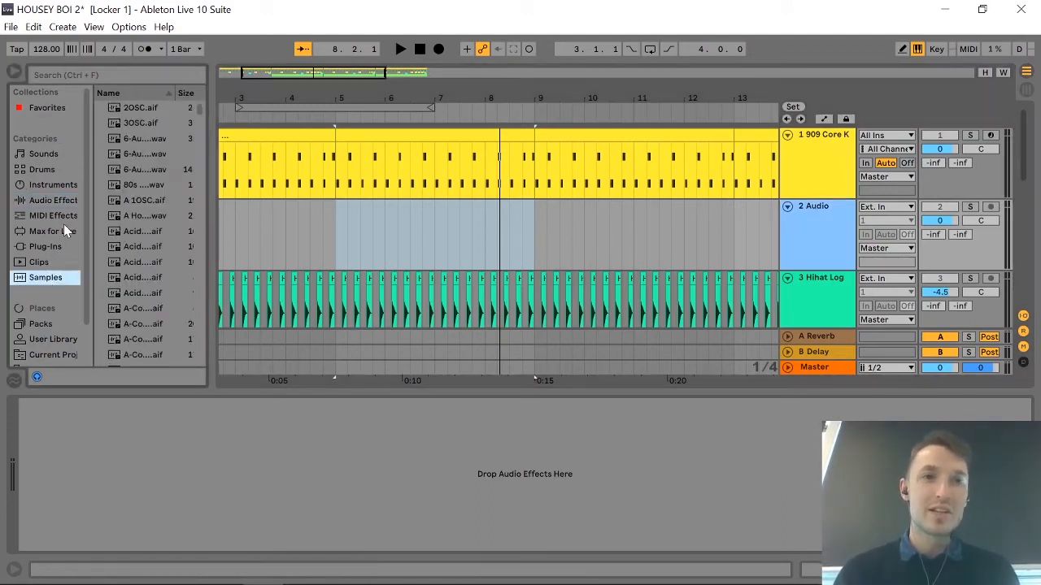
pyautogui.click(108, 82)
pyautogui.write('kick')
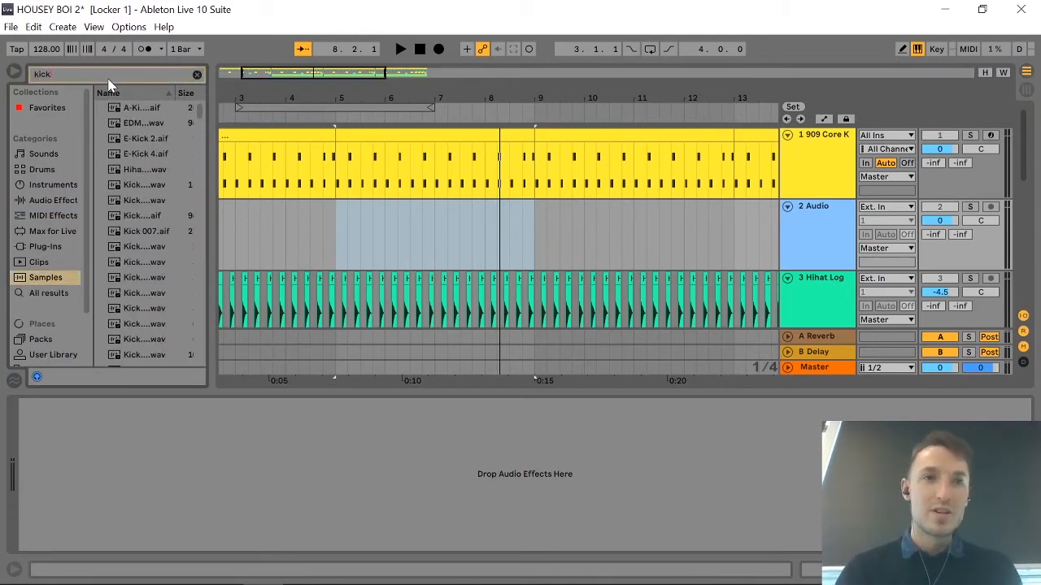
# Audition several kick samples and place the Kick 70s 4 sample at bar 1, beat 1 of the new audio track.
pyautogui.click(138, 122)
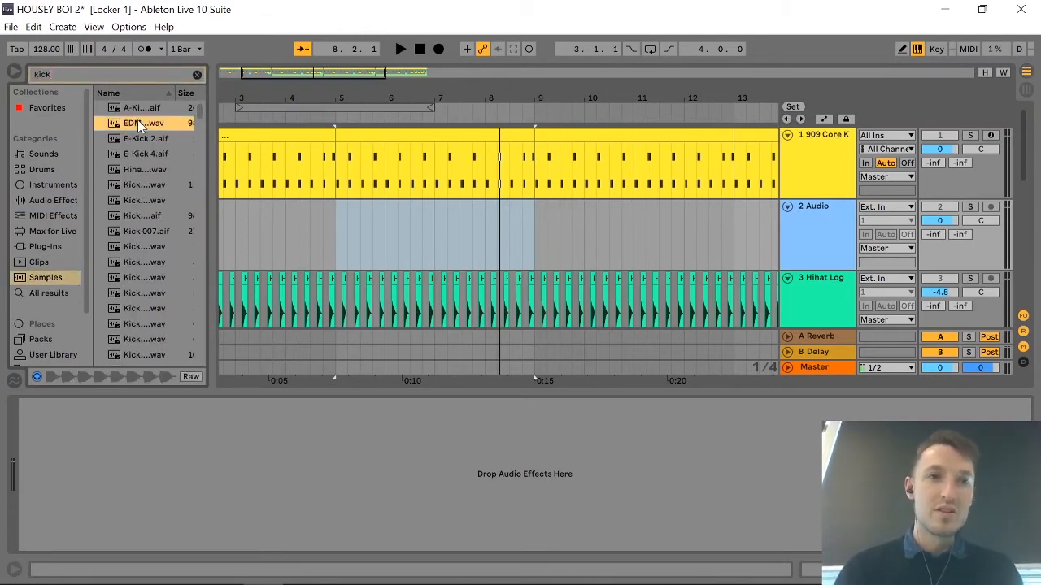
pyautogui.click(135, 141)
pyautogui.click(135, 152)
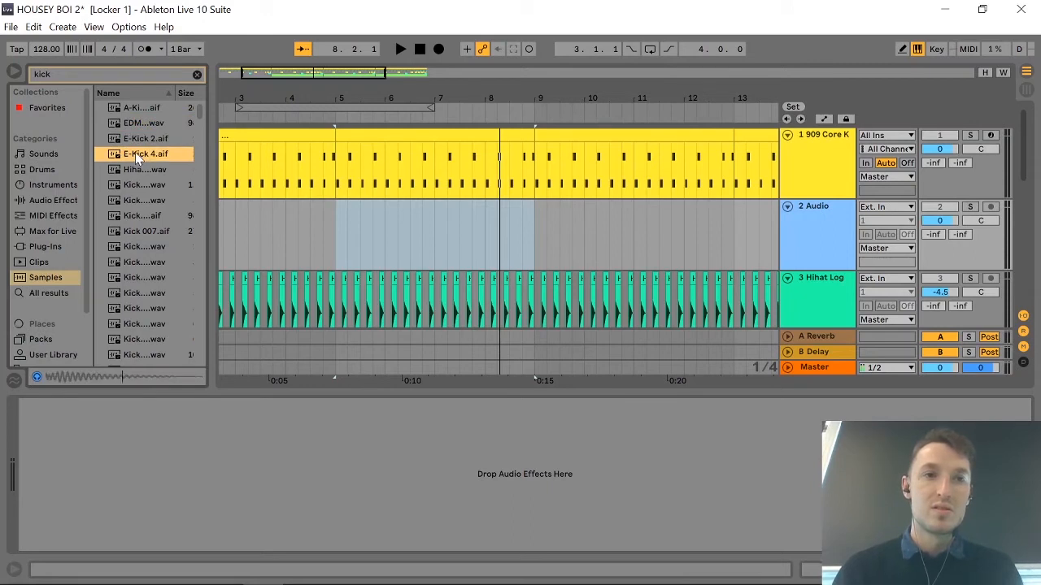
pyautogui.click(133, 169)
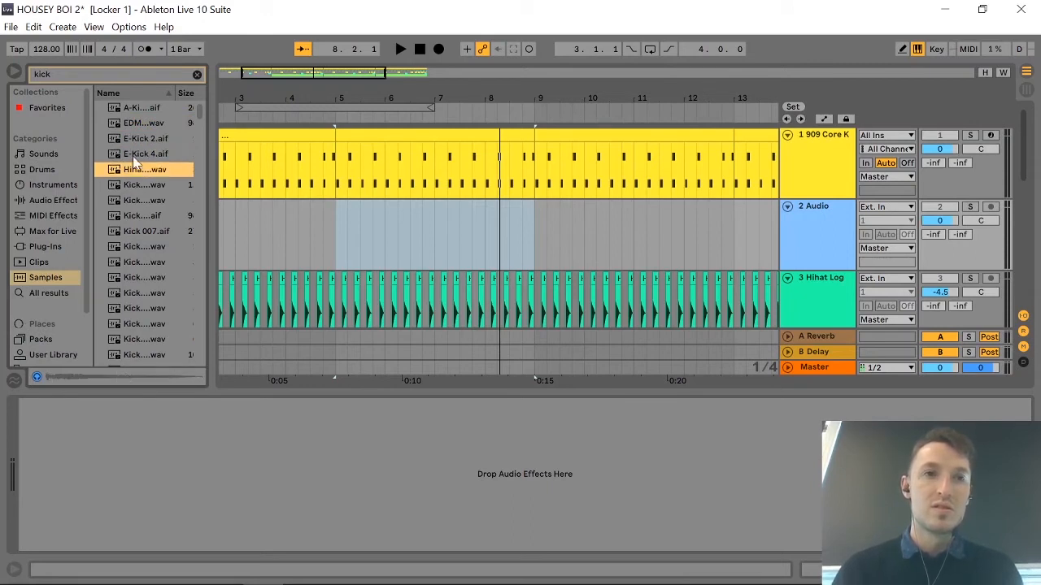
pyautogui.click(136, 123)
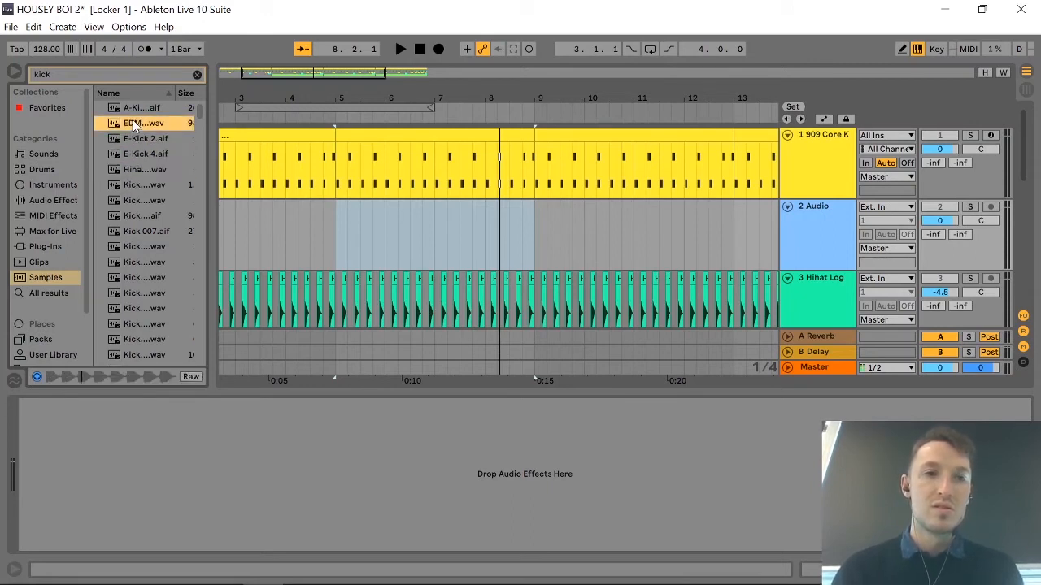
pyautogui.click(144, 259)
pyautogui.click(145, 247)
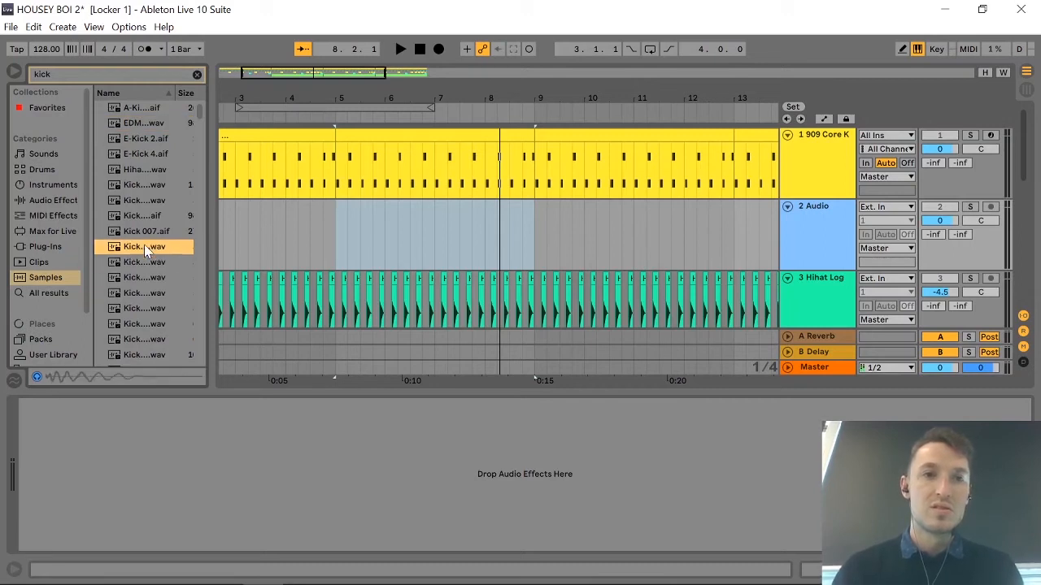
pyautogui.click(144, 296)
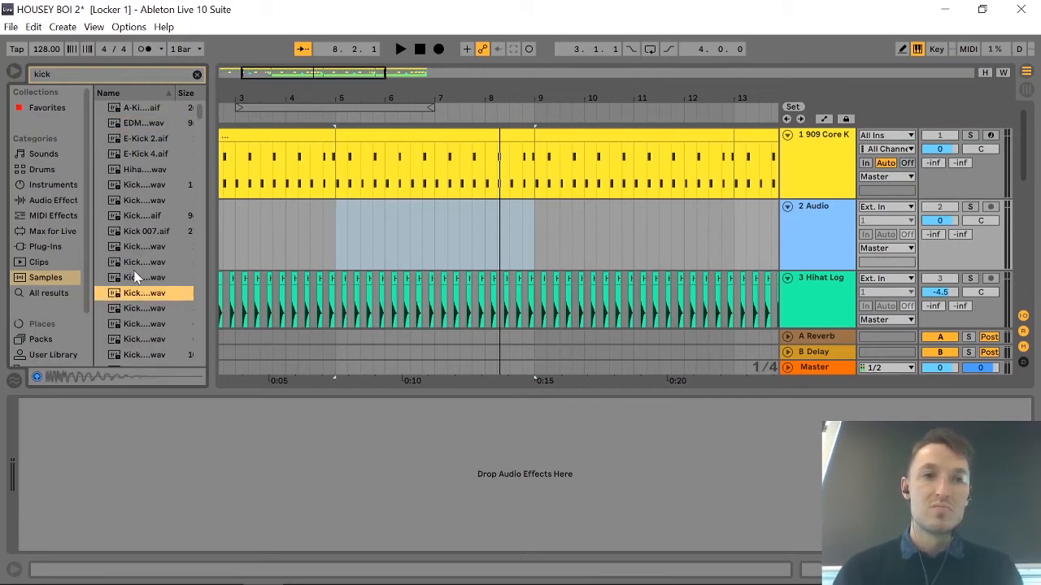
pyautogui.click(137, 278)
pyautogui.click(140, 324)
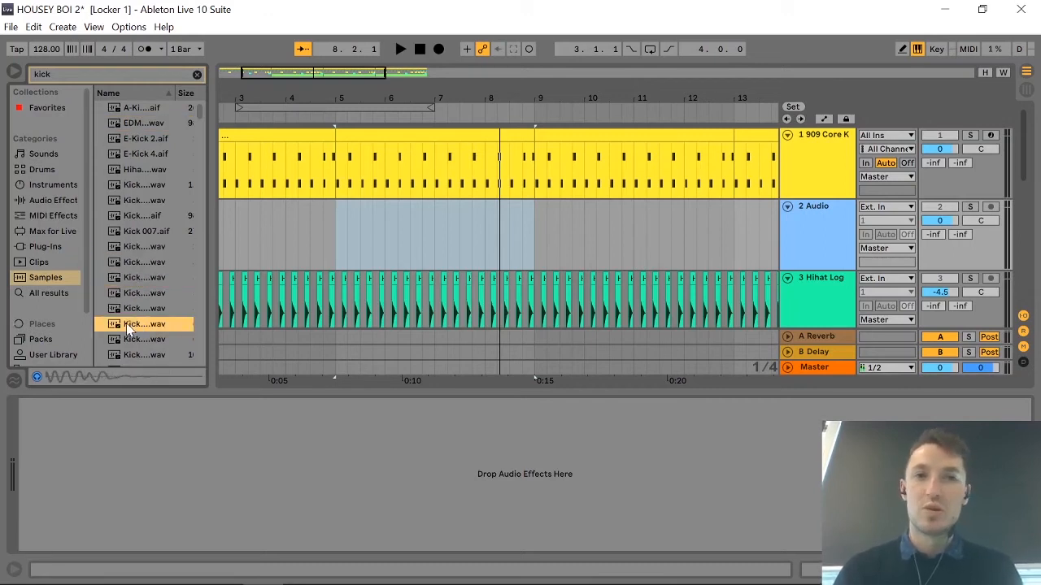
pyautogui.hscroll(-3, 268, 250)
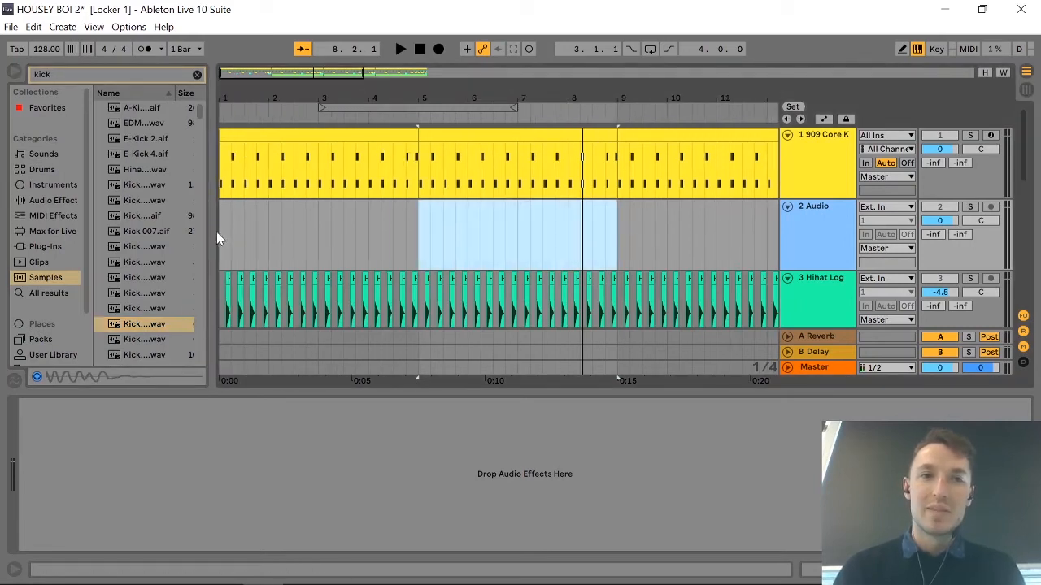
pyautogui.moveTo(126, 330); pyautogui.dragTo(223, 226)
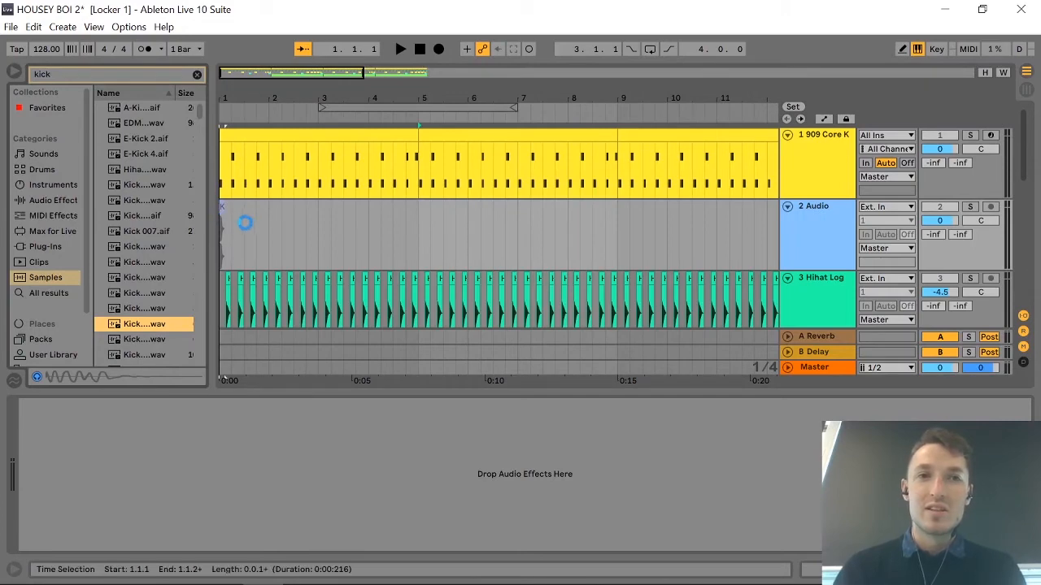
# Duplicate the one-beat kick selection until there is a kick on every beat of bars 1 and 2.
pyautogui.scroll(6, 247, 230)
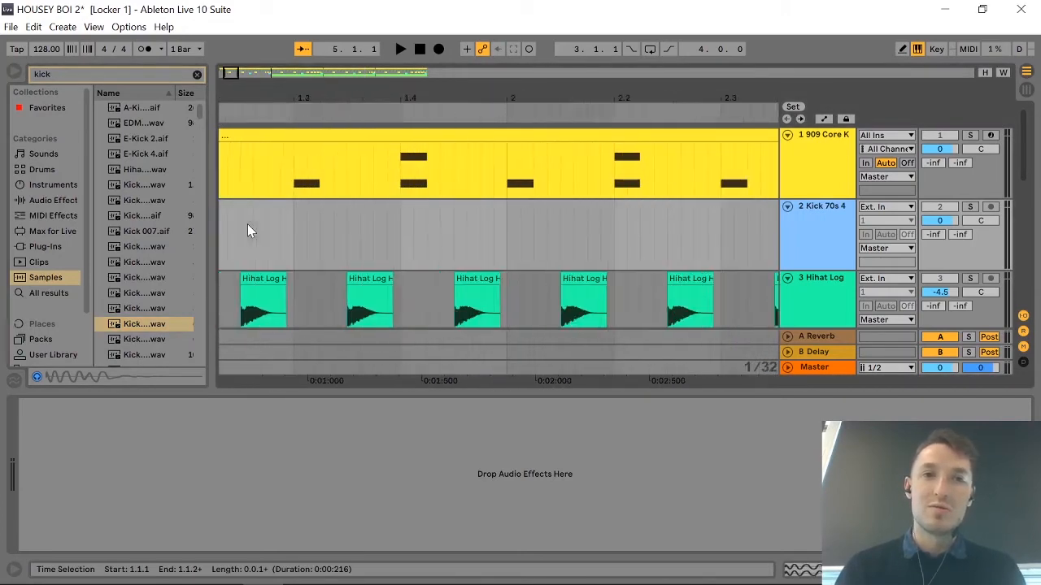
pyautogui.hscroll(-3, 247, 230)
pyautogui.moveTo(326, 228); pyautogui.dragTo(193, 224)
pyautogui.scroll(-6, 500, 247)
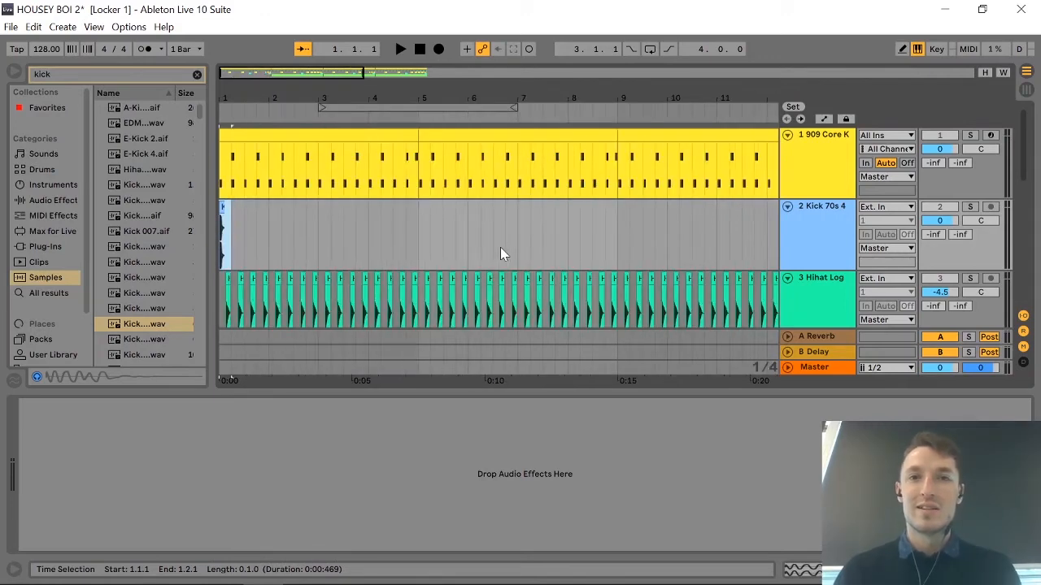
pyautogui.scroll(-3, 500, 247)
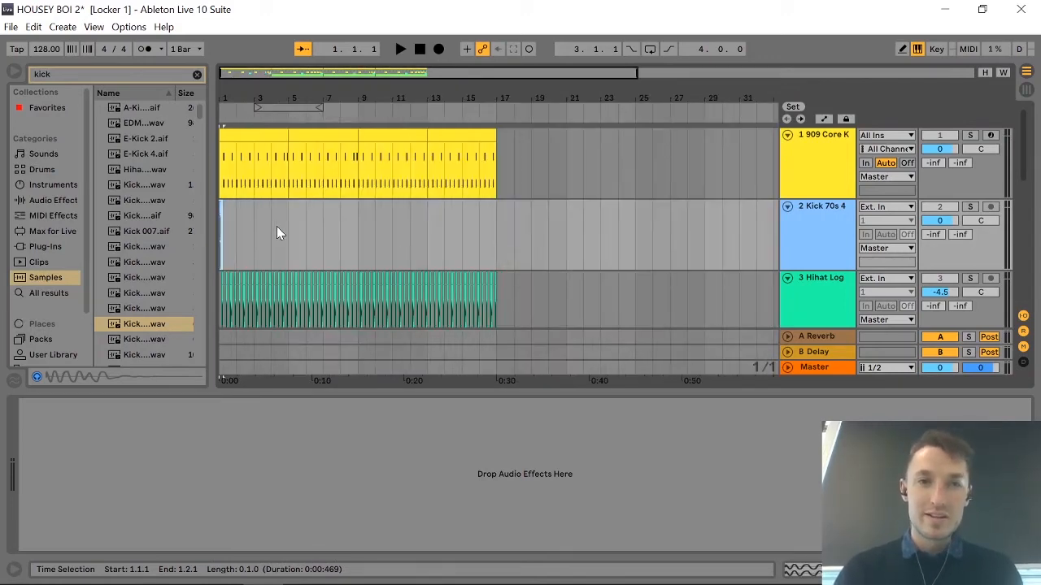
pyautogui.scroll(8, 276, 226)
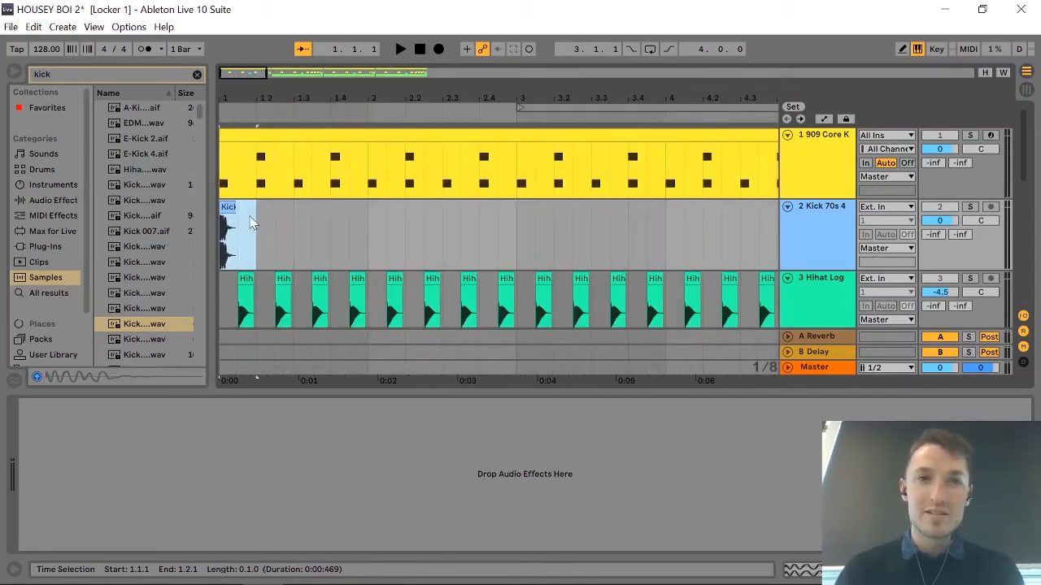
pyautogui.hotkey('ctrl', 'd')
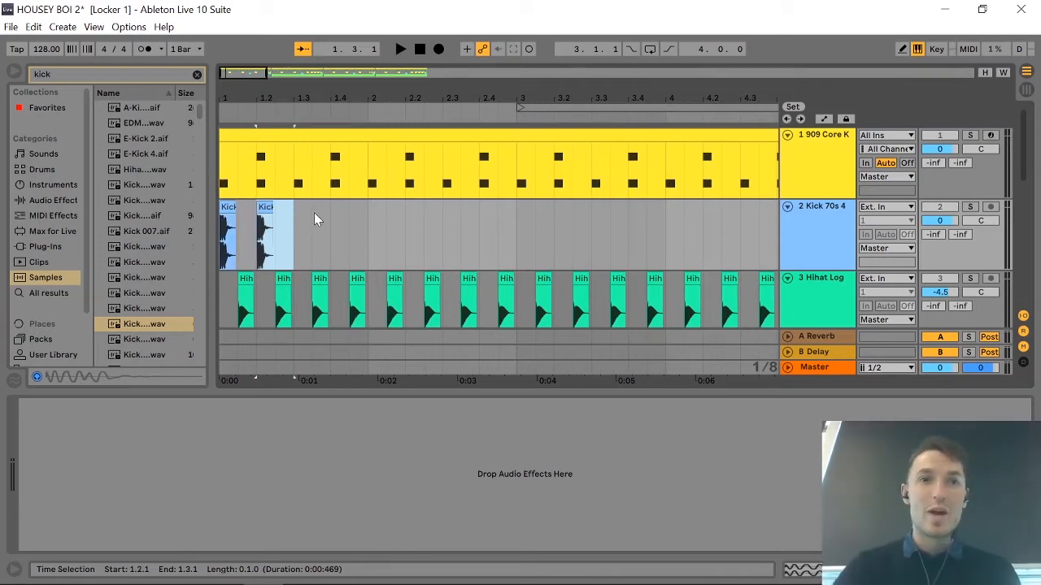
pyautogui.hotkey('ctrl', 'd')
pyautogui.hotkey('ctrl', 'd')
pyautogui.hotkey('ctrl', 'd')
pyautogui.hotkey('ctrl', 'd')
pyautogui.hotkey('ctrl', 'd')
pyautogui.hotkey('ctrl', 'd')
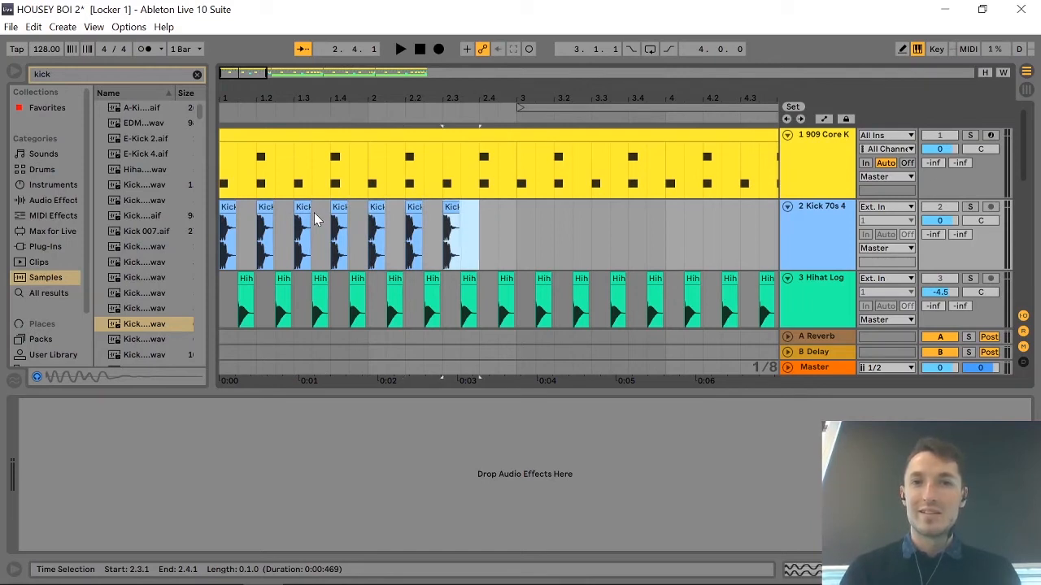
# Duplicate the two-bar kick pattern repeatedly along the Kick 70s 4 track until it reaches the end of the drums at bar 17.
pyautogui.click(514, 239)
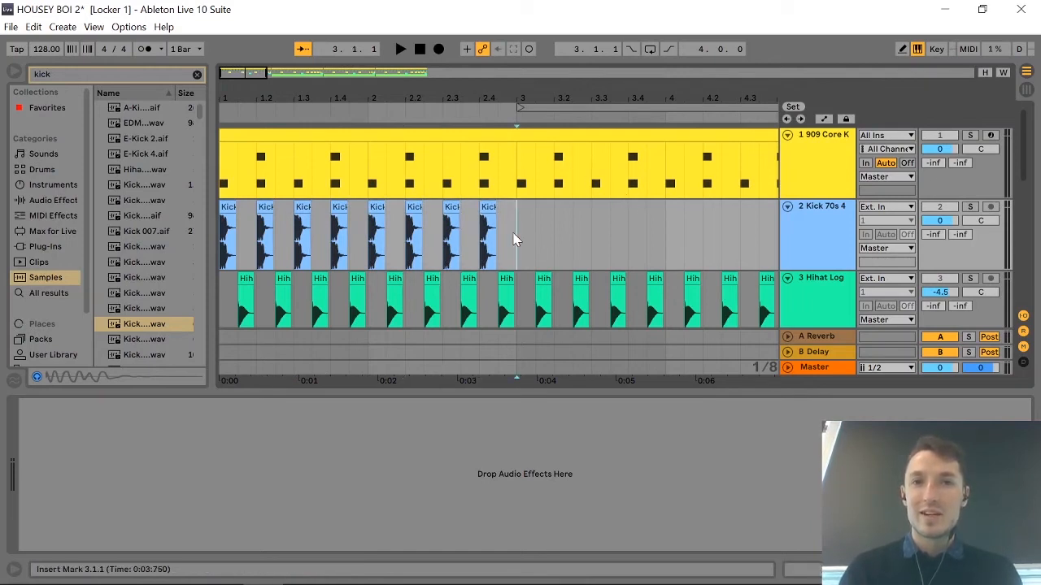
pyautogui.moveTo(517, 238); pyautogui.dragTo(203, 246)
pyautogui.hotkey('ctrl', 'd')
pyautogui.hotkey('ctrl', 'd')
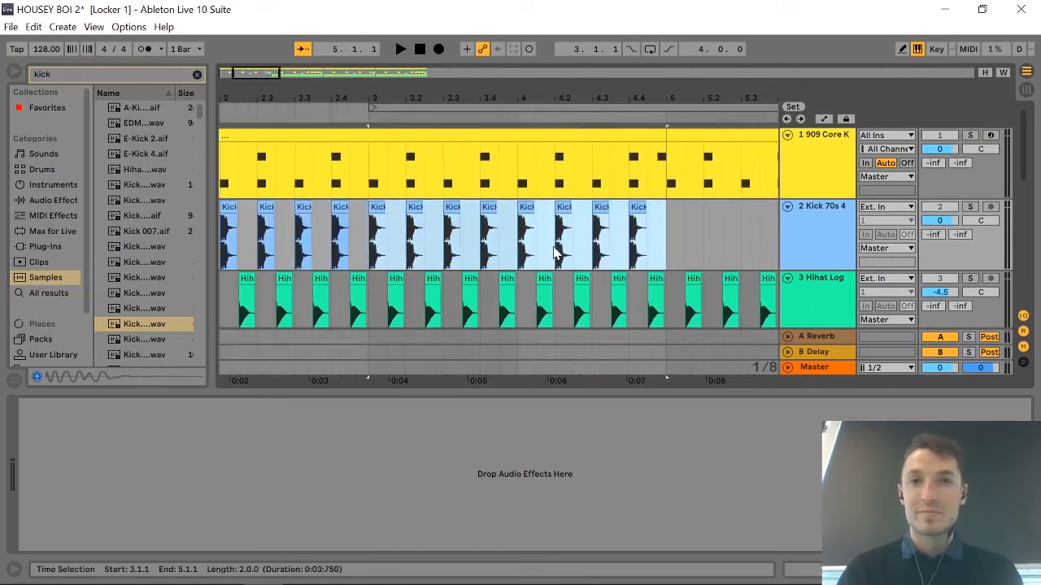
pyautogui.press('-')
pyautogui.press('-')
pyautogui.press('-')
pyautogui.press('-')
pyautogui.hotkey('ctrl', 'd')
pyautogui.hotkey('ctrl', 'd')
pyautogui.hotkey('ctrl', 'd')
pyautogui.hotkey('ctrl', 'd')
pyautogui.hotkey('ctrl', 'd')
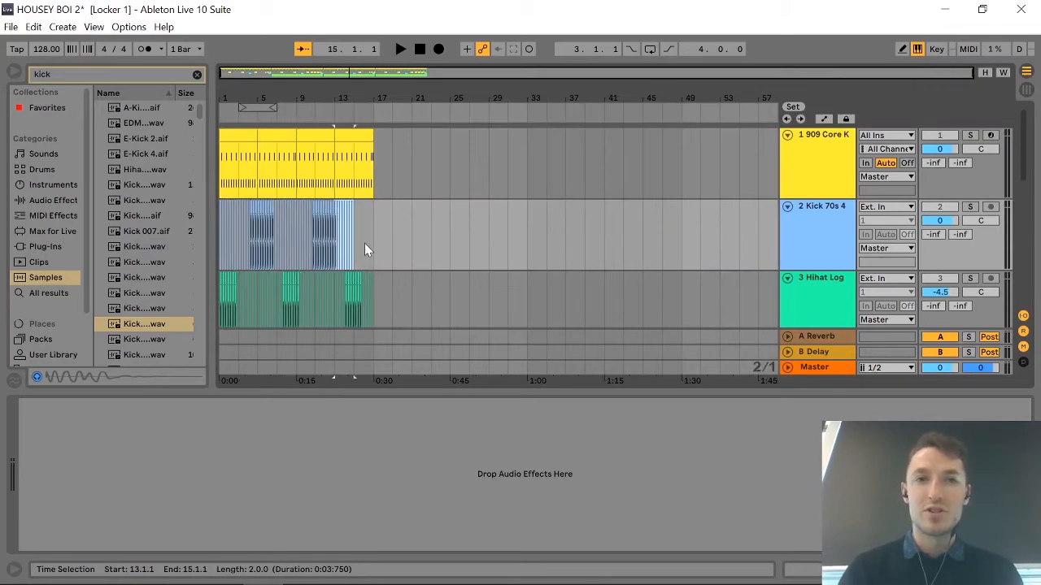
pyautogui.press('+')
pyautogui.press('+')
pyautogui.press('+')
pyautogui.press('+')
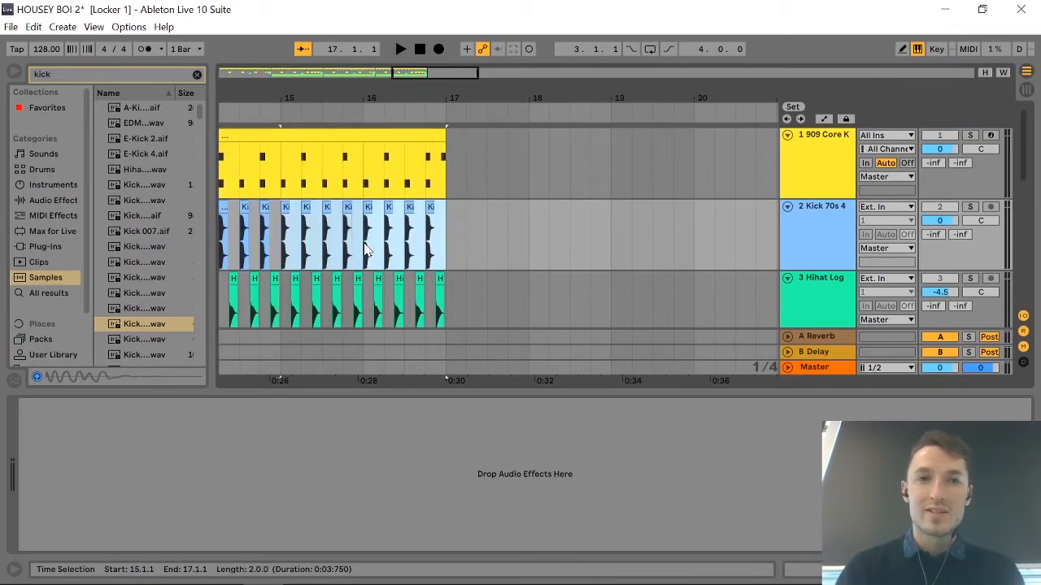
pyautogui.hscroll(-10, 375, 231)
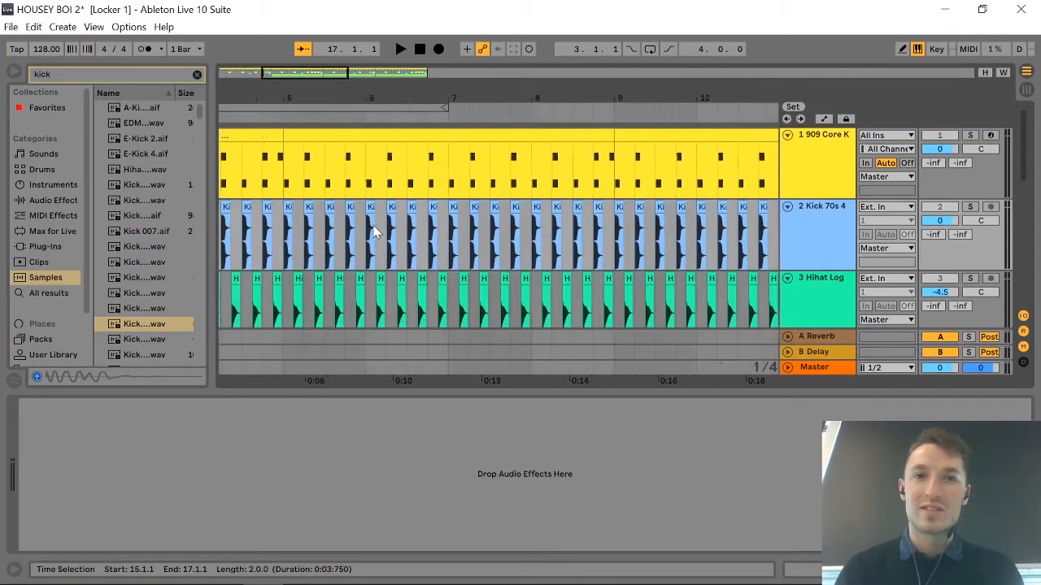
pyautogui.hscroll(-2, 374, 231)
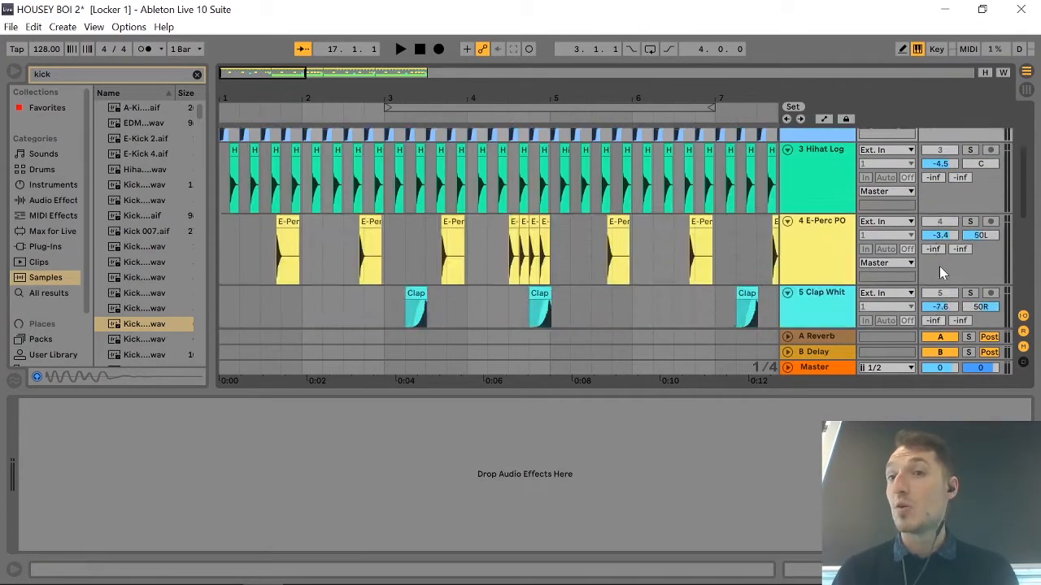
# Mute the Kick 70s 4 track.
pyautogui.scroll(-5, 951, 268)
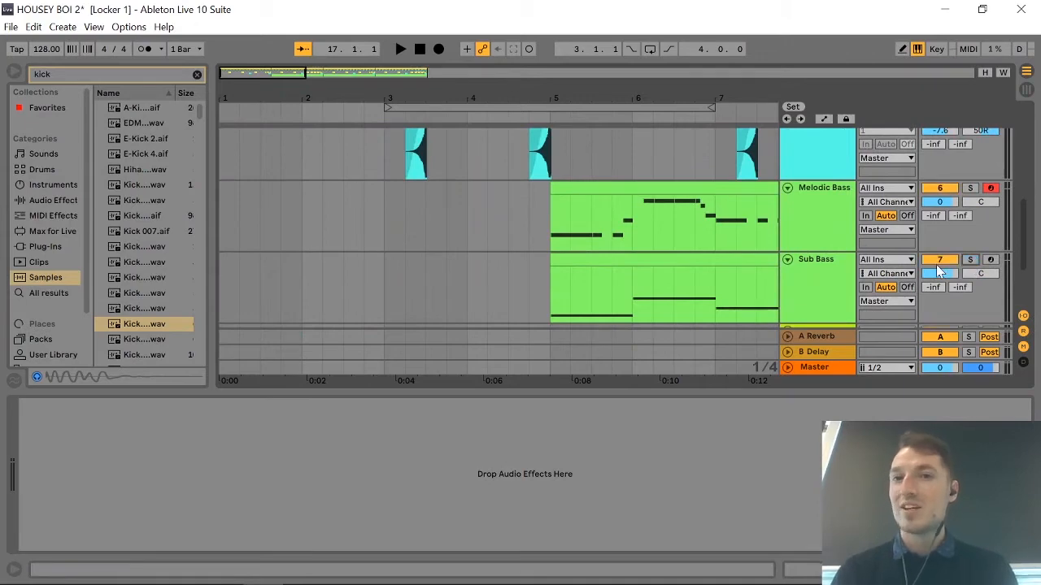
pyautogui.scroll(5, 941, 272)
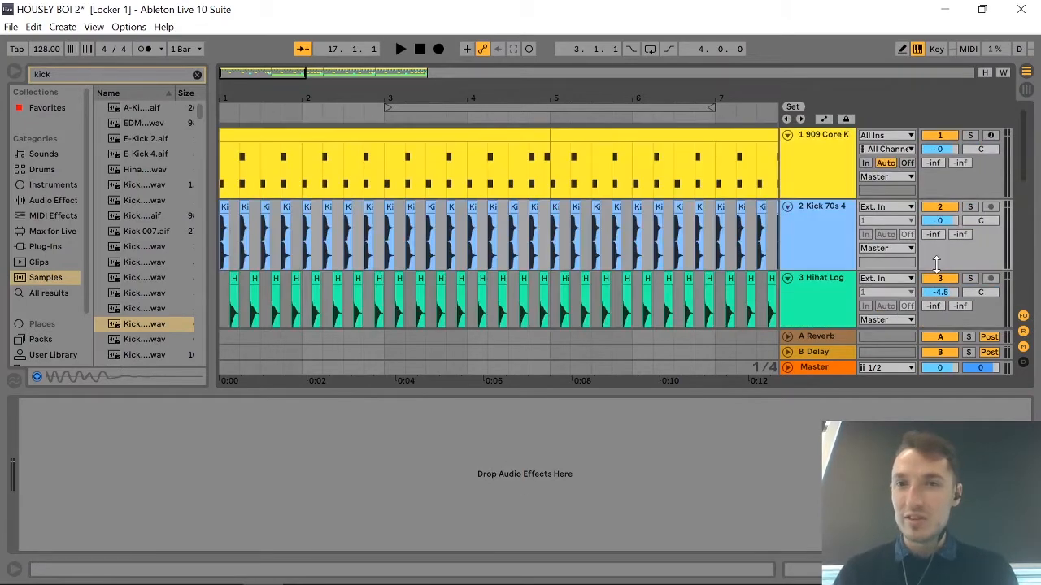
pyautogui.click(943, 208)
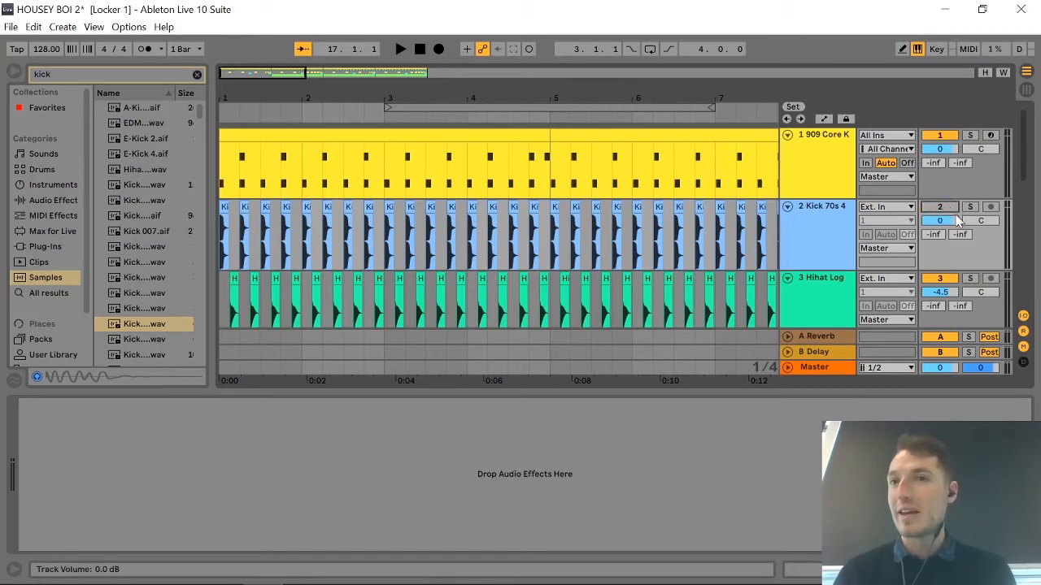
# Set the audio source of the Sub Bass track's Compressor sidechain to the Kick 70s 4 track.
pyautogui.scroll(-5, 968, 226)
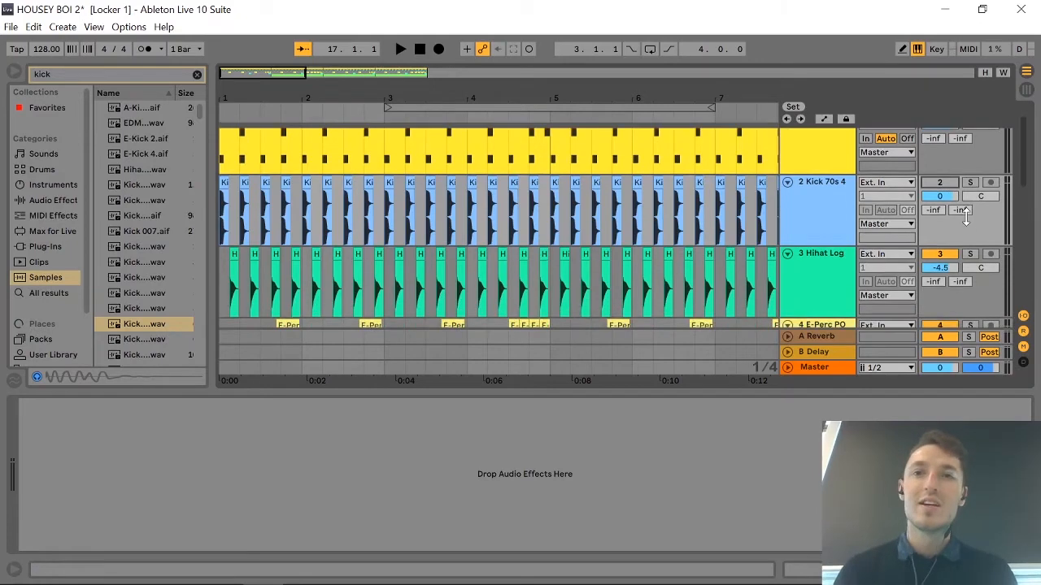
pyautogui.scroll(-3, 966, 216)
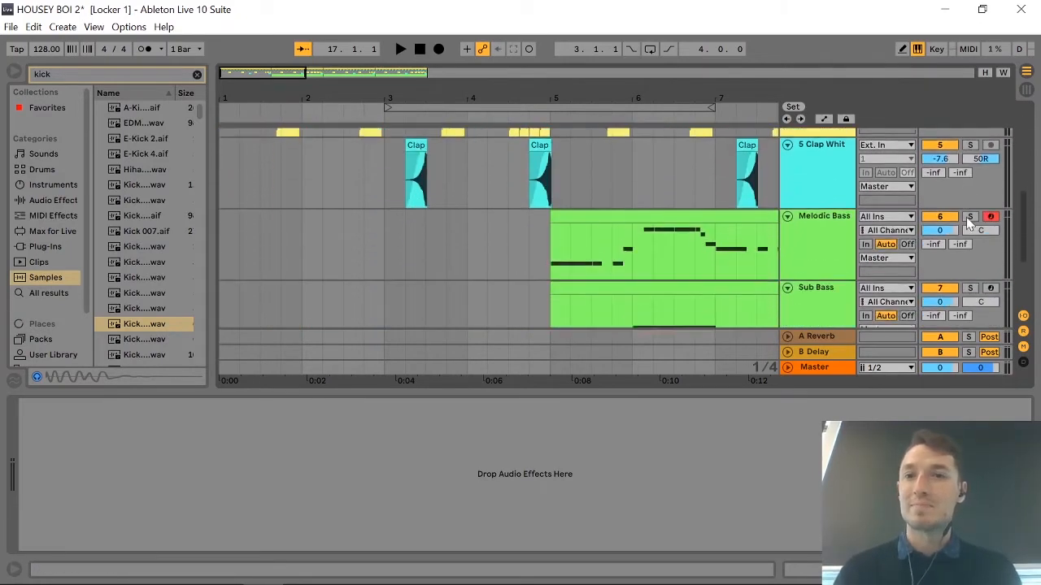
pyautogui.click(827, 303)
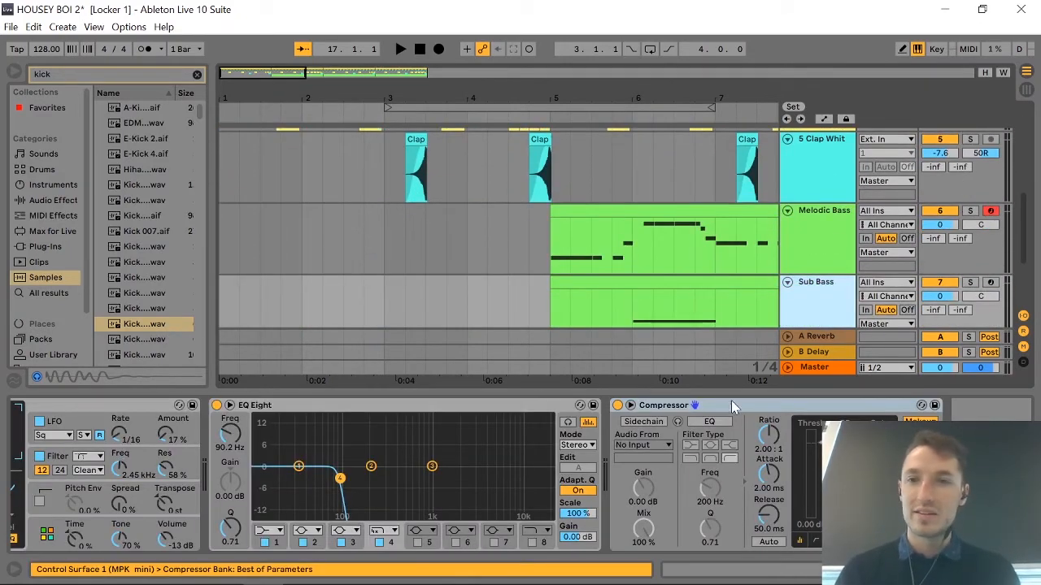
pyautogui.click(806, 304)
pyautogui.scroll(-1, 805, 305)
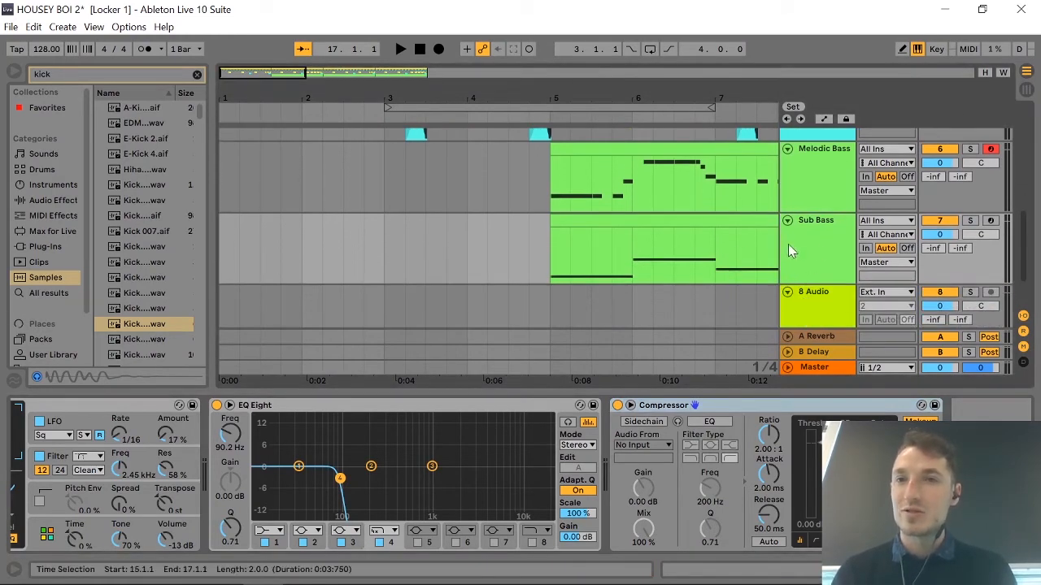
pyautogui.hscroll(10, 650, 257)
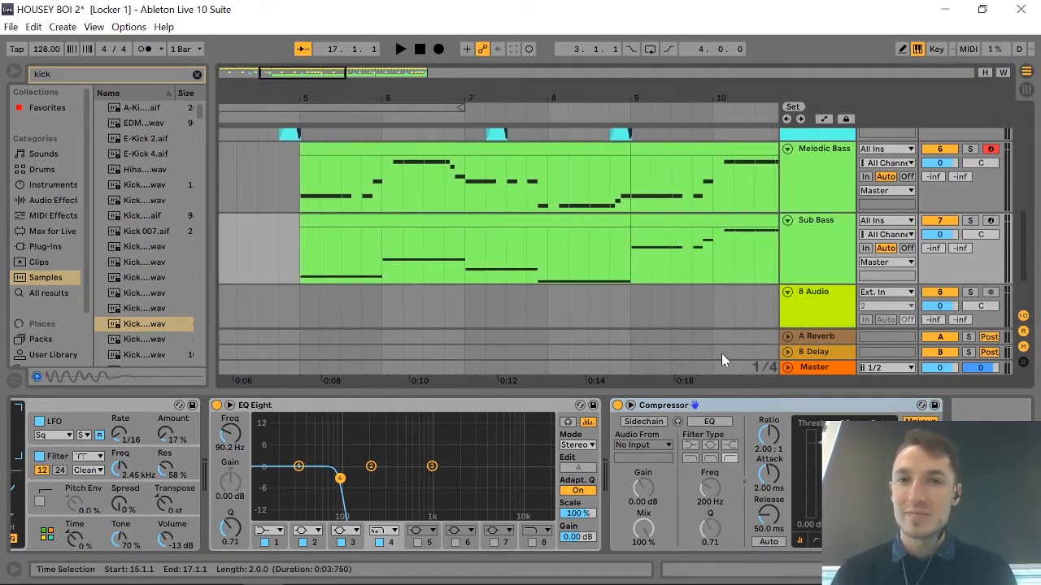
pyautogui.click(660, 453)
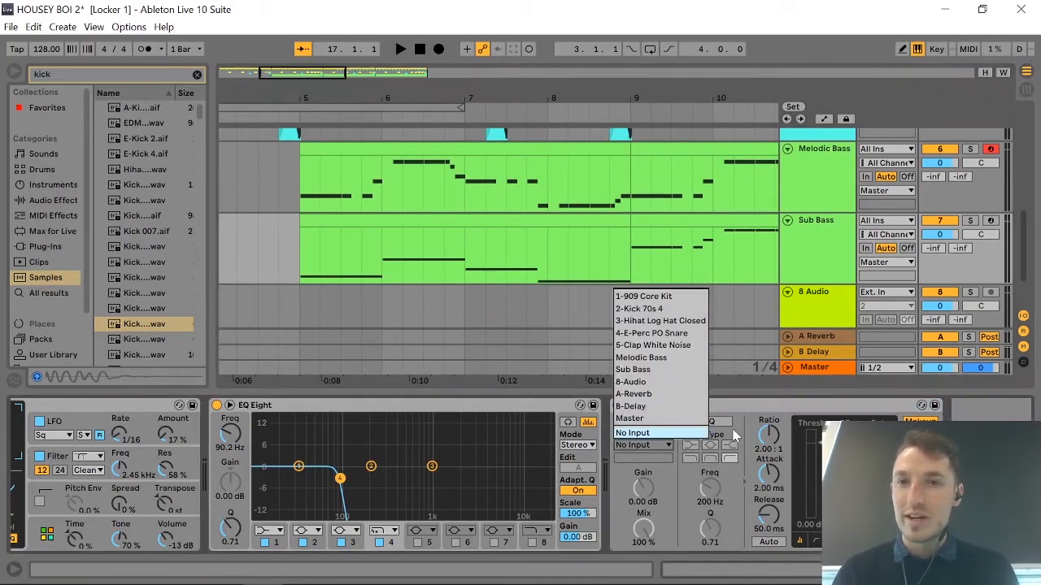
pyautogui.click(680, 310)
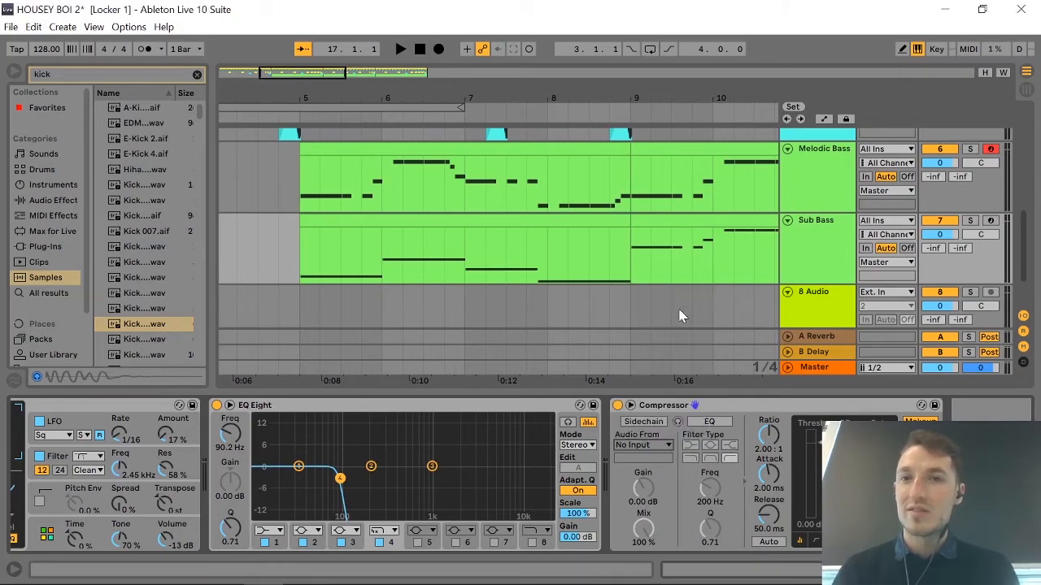
# Rename the Kick 70s 4 track to SIDECHAIN.
pyautogui.scroll(5, 813, 277)
pyautogui.click(826, 221)
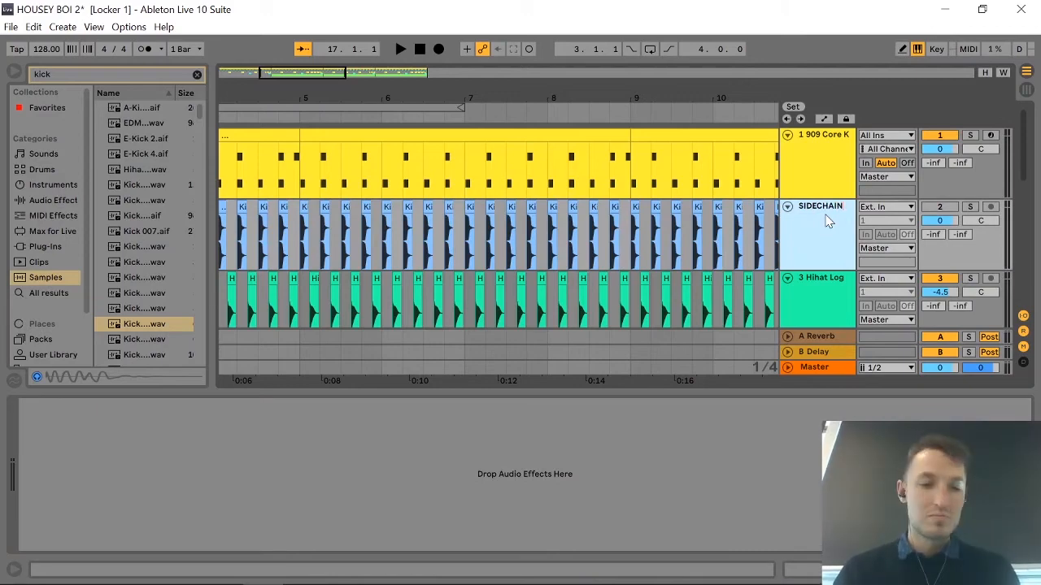
# Enable the sidechain on the Sub Bass Compressor and raise its sidechain gain to about 6 dB.
pyautogui.scroll(-5, 760, 247)
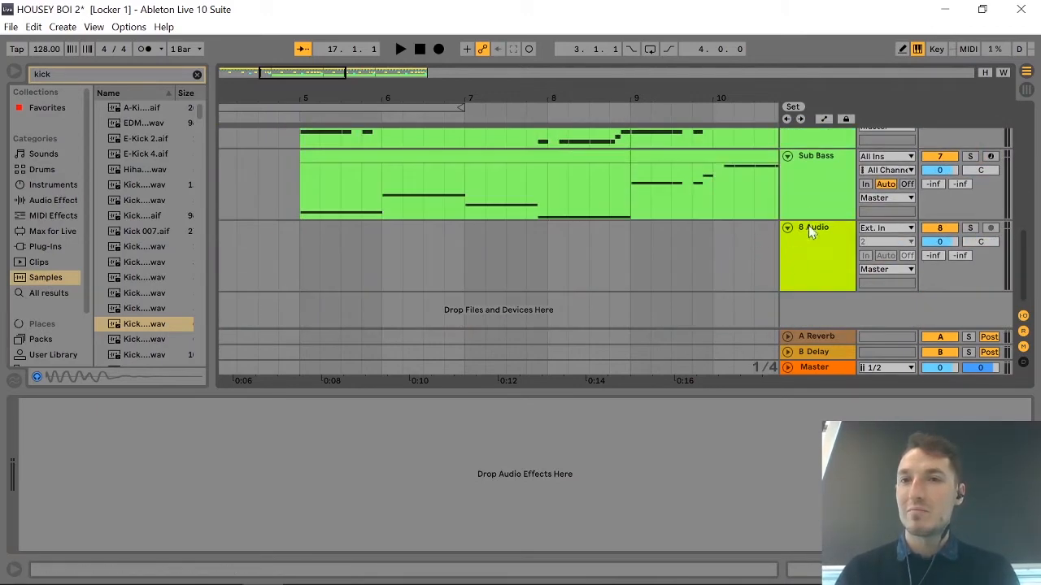
pyautogui.click(814, 184)
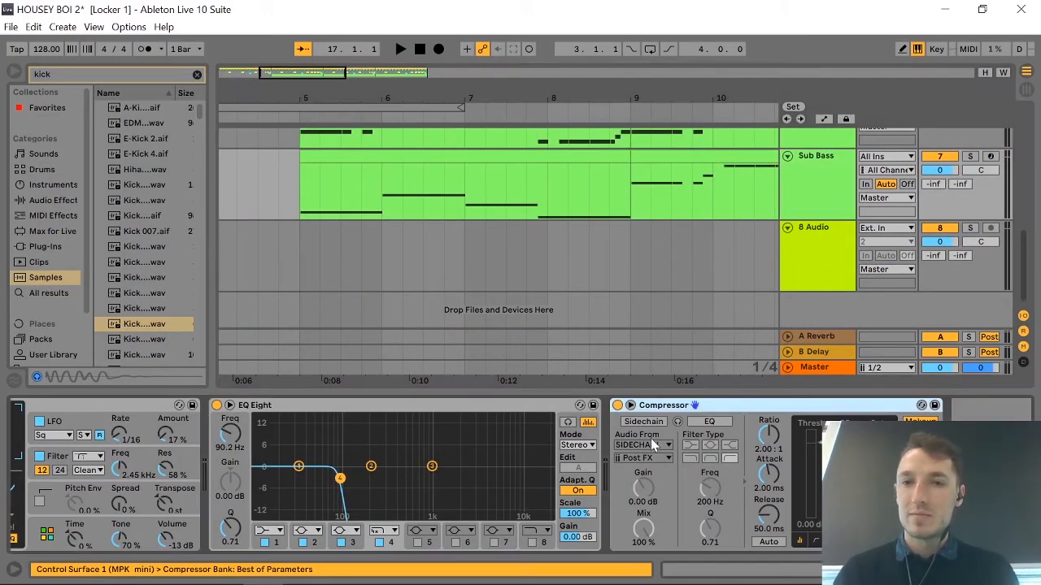
pyautogui.click(643, 421)
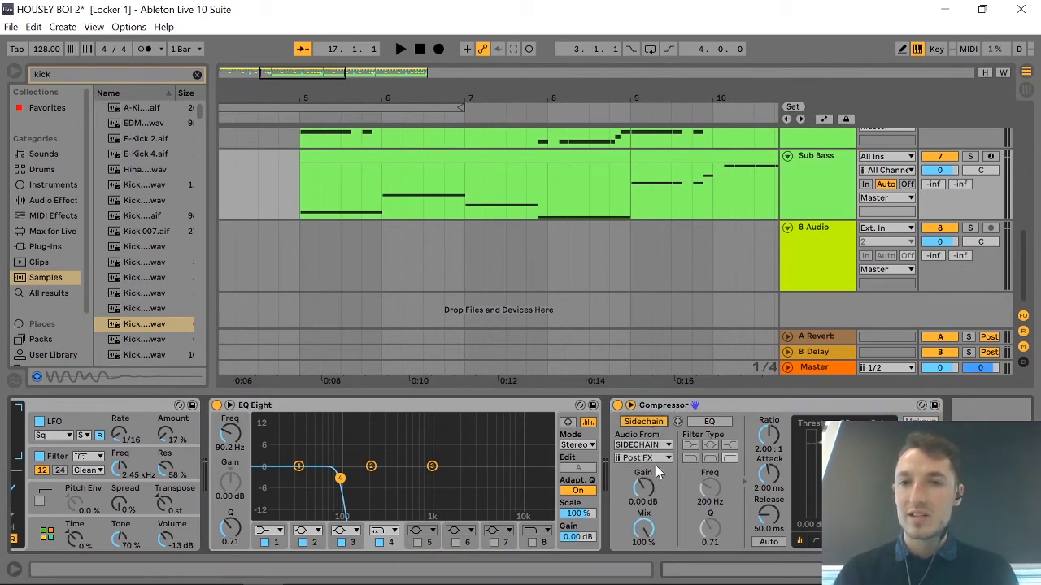
pyautogui.click(641, 486)
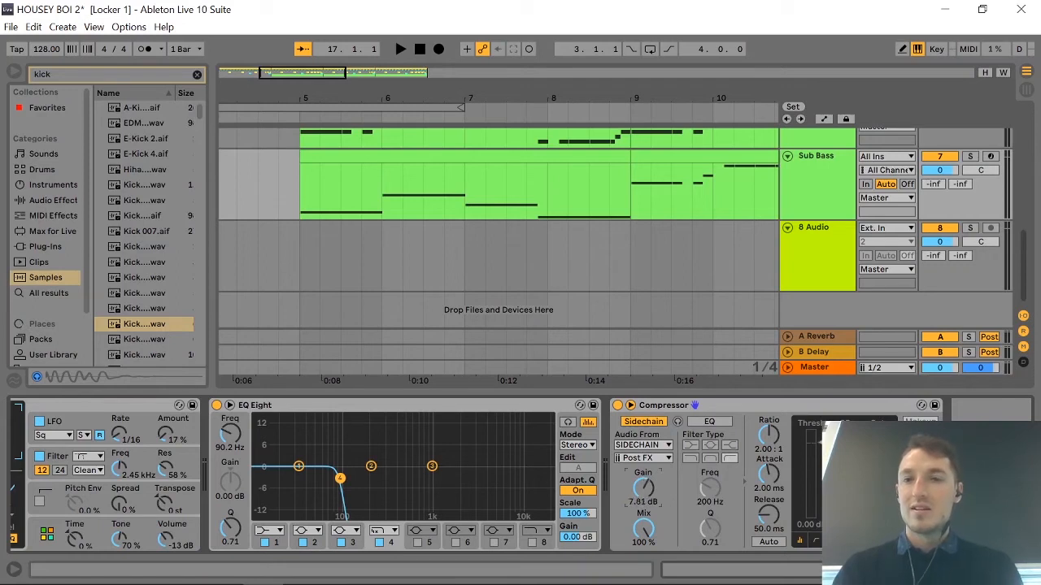
# Solo Sub Bass, play it from bar 5, and set the Compressor's sidechain gain to 8.13 dB and release to 24.8 ms.
pyautogui.click(970, 156)
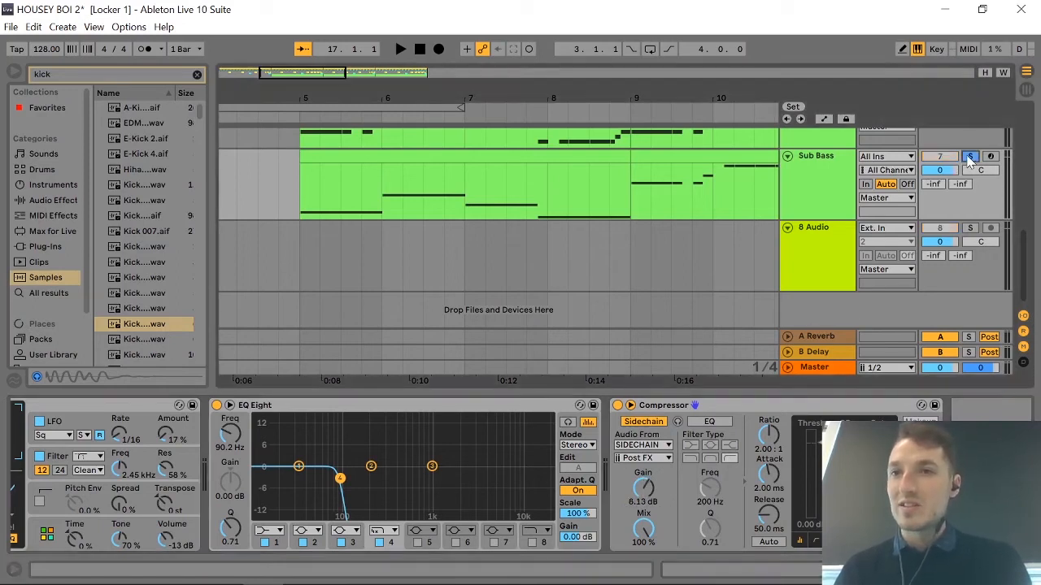
pyautogui.click(297, 169)
pyautogui.press('space')
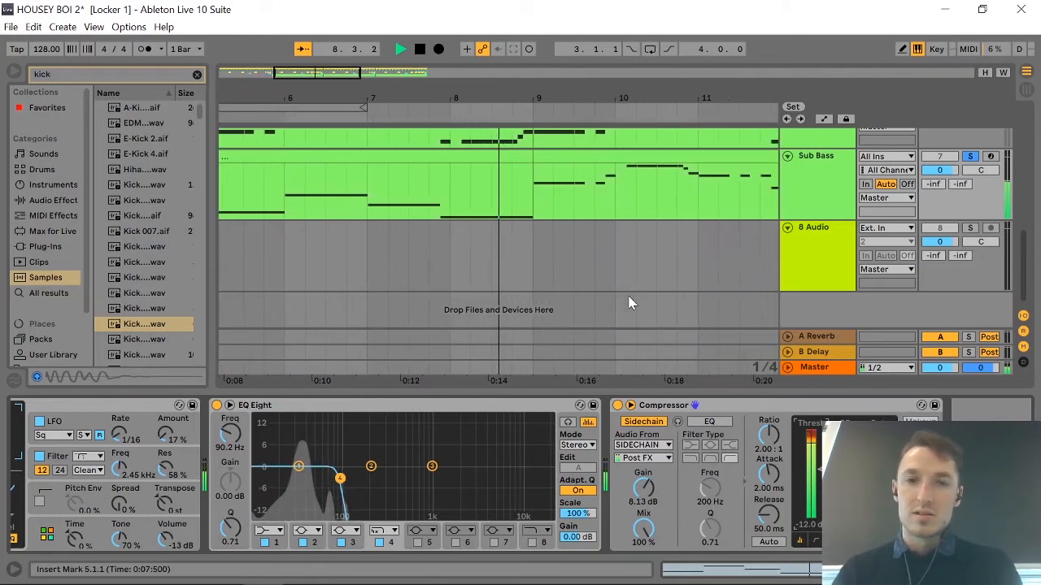
pyautogui.press('space')
pyautogui.press('space')
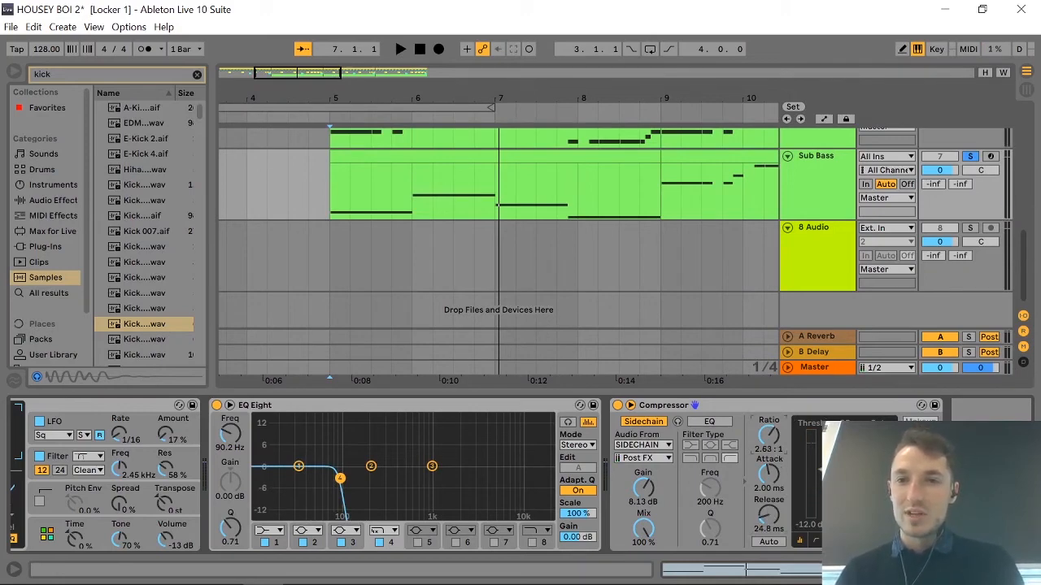
# Raise the Sub Bass Compressor's ratio to 3.82:1 during playback.
pyautogui.press('space')
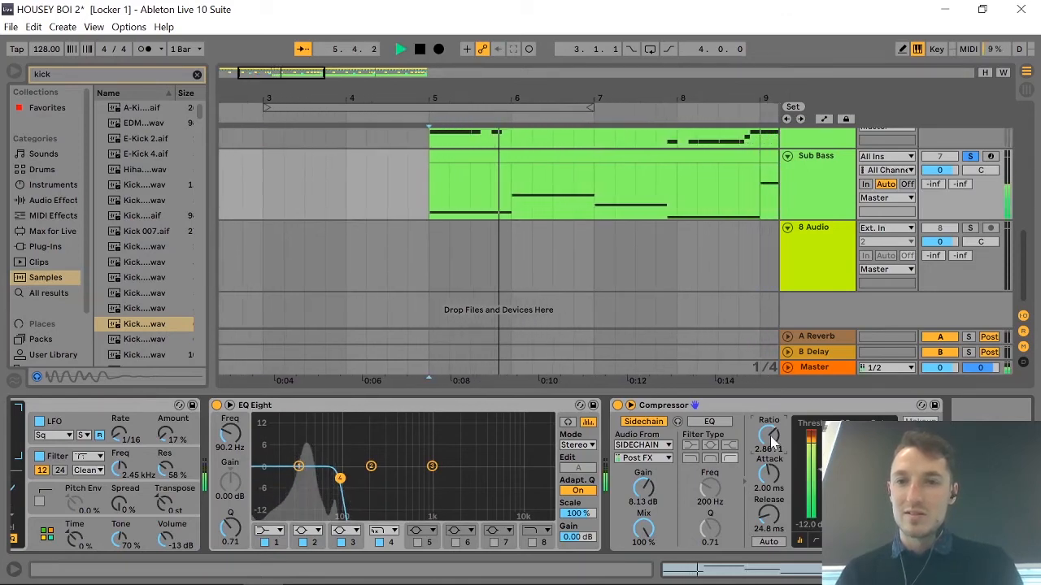
pyautogui.moveTo(770, 435); pyautogui.dragTo(770, 421)
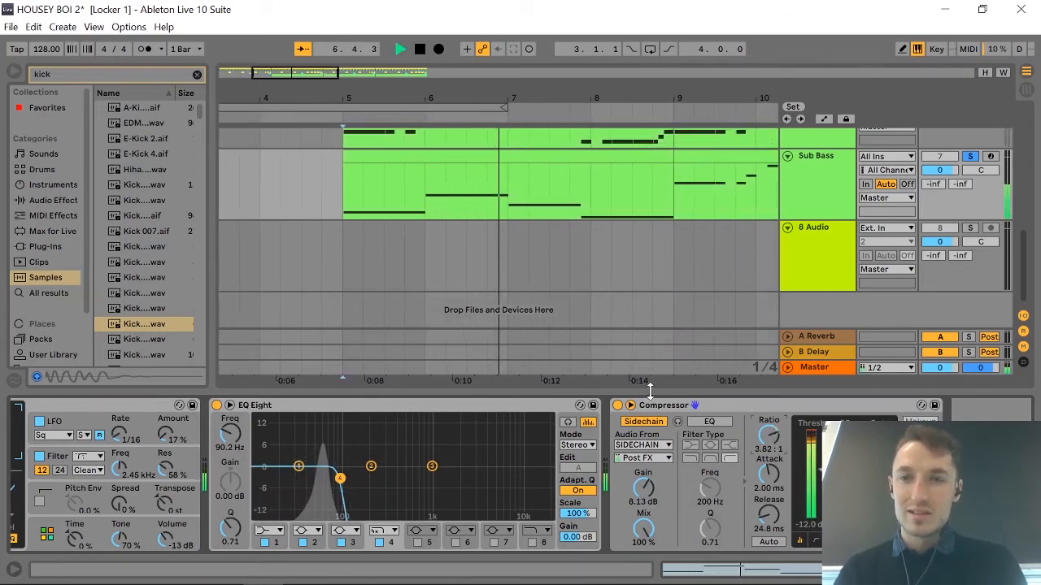
pyautogui.press('space')
# Play the soloed Sub Bass from bar 5 to listen to the sidechain compression.
pyautogui.scroll(1, 741, 240)
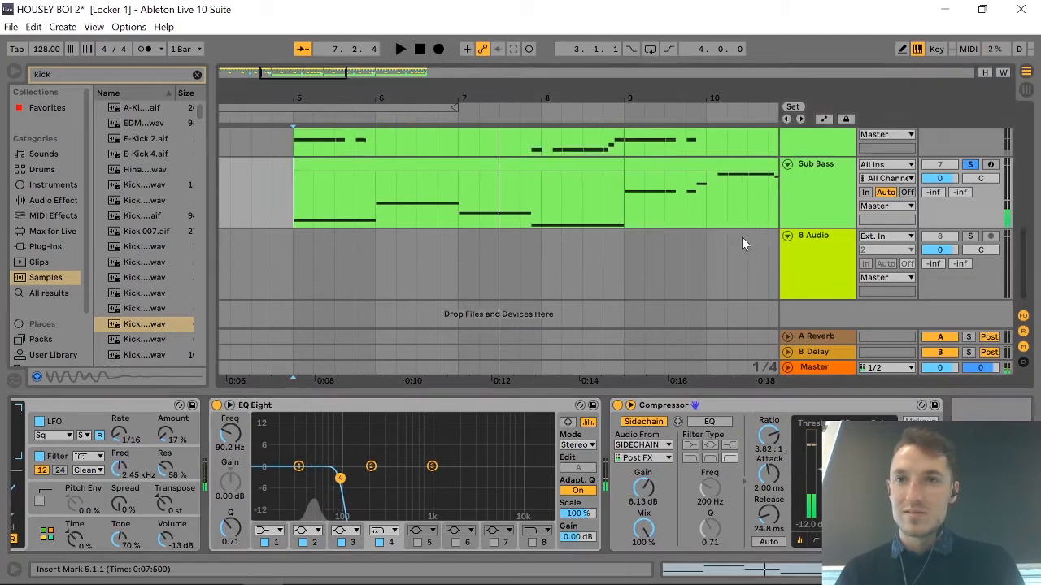
pyautogui.scroll(3, 742, 242)
pyautogui.press('space')
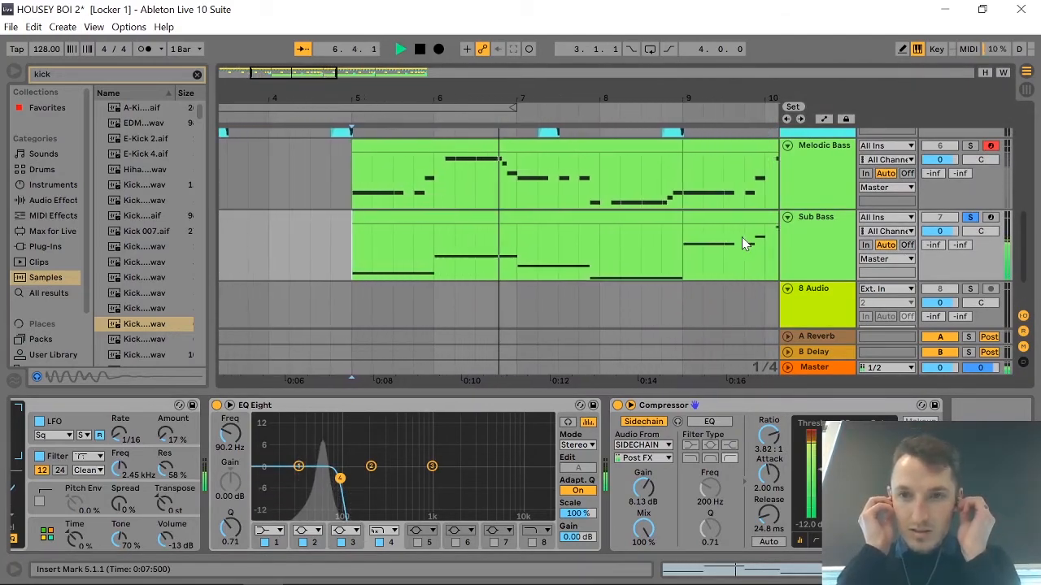
pyautogui.press('space')
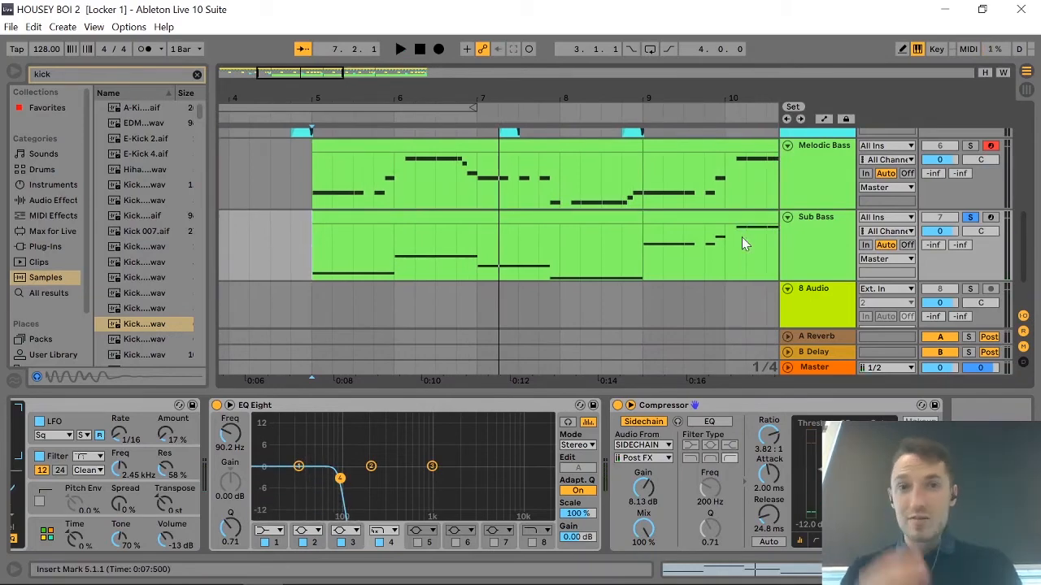
# Copy the Sub Bass Compressor with its sidechain settings onto the Melodic Bass track, after its EQ Eight.
pyautogui.scroll(-3, 662, 227)
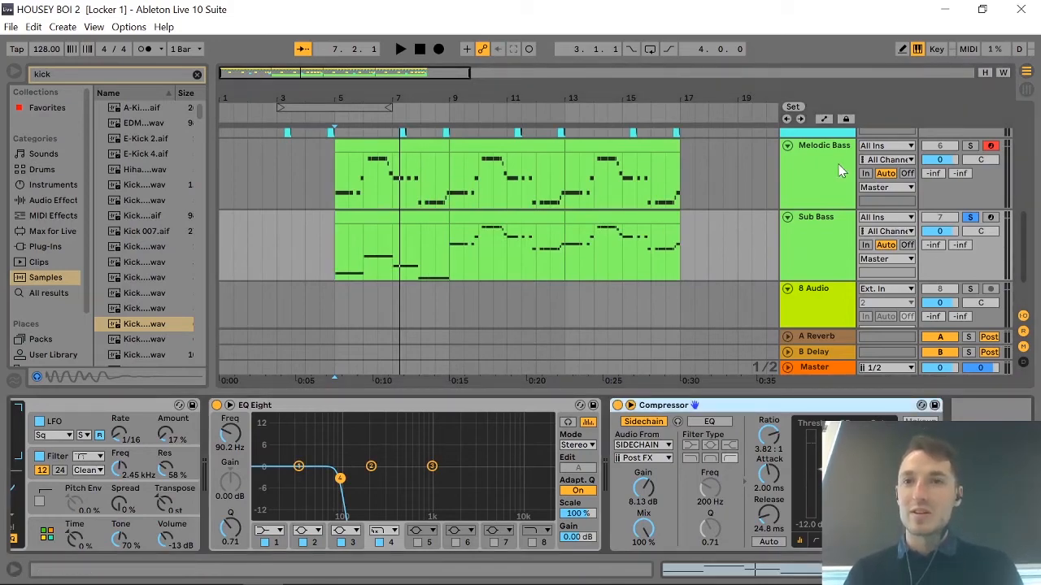
pyautogui.click(827, 230)
pyautogui.hscroll(3, 743, 437)
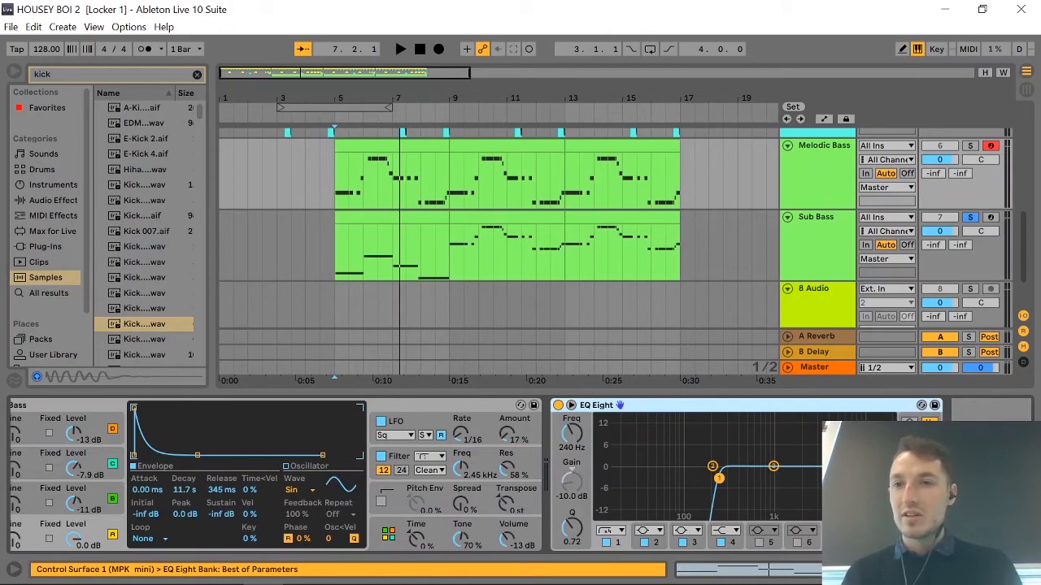
pyautogui.click(985, 463)
pyautogui.hotkey('ctrl', 'v')
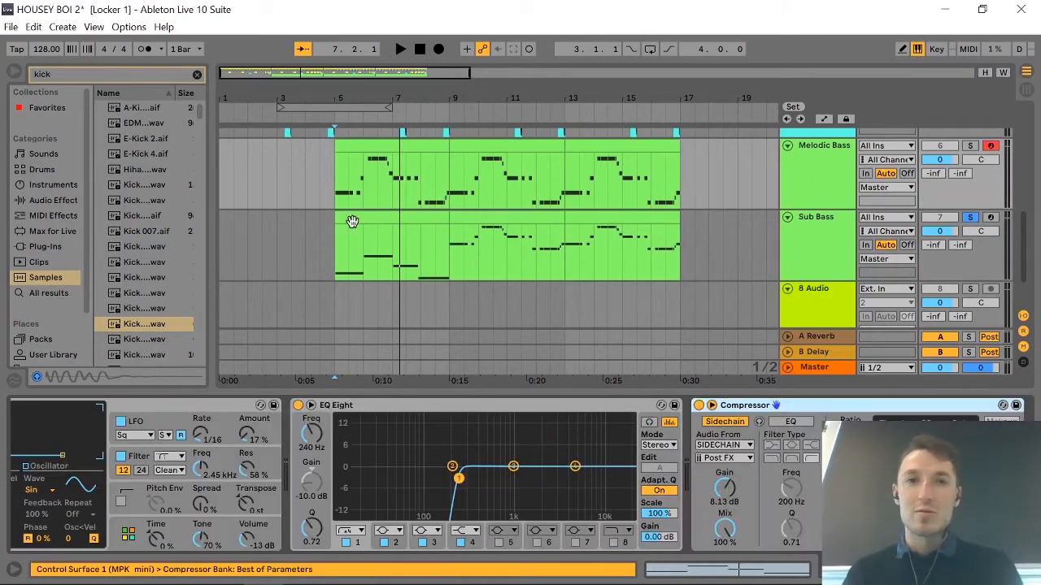
pyautogui.click(795, 191)
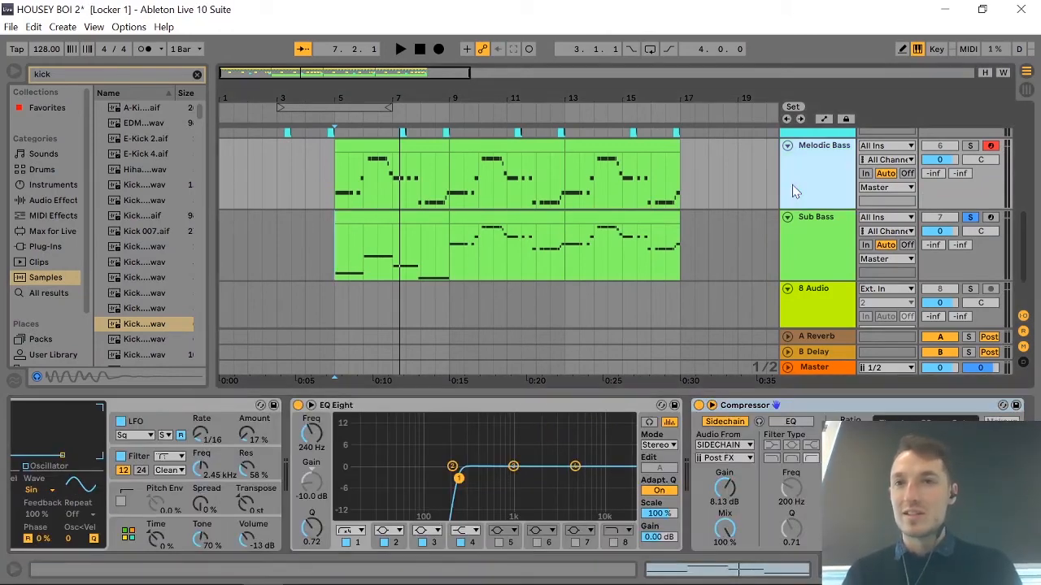
# Solo Melodic Bass and Sub Bass together and play them from bar 5 to hear both sidechained basses.
pyautogui.click(971, 147)
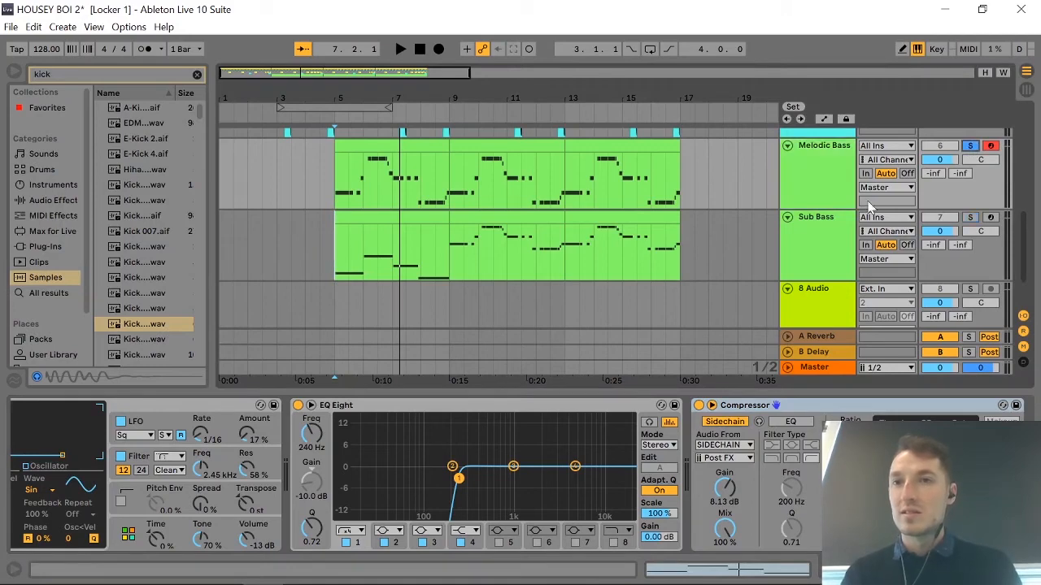
pyautogui.click(798, 185)
pyautogui.keyDown('shift'); pyautogui.click(809, 251); pyautogui.keyUp('shift')
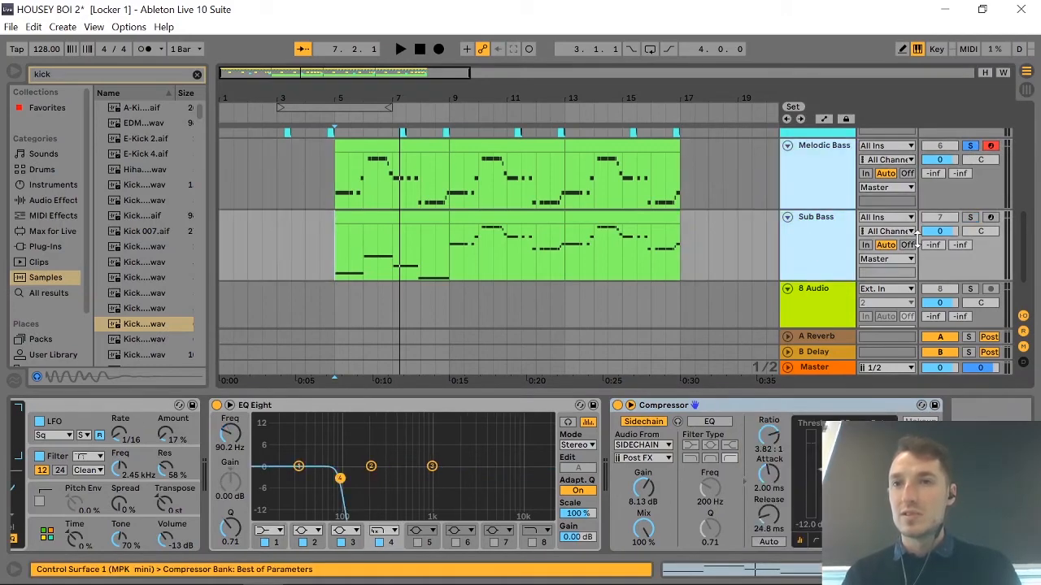
pyautogui.click(971, 217)
pyautogui.press('space')
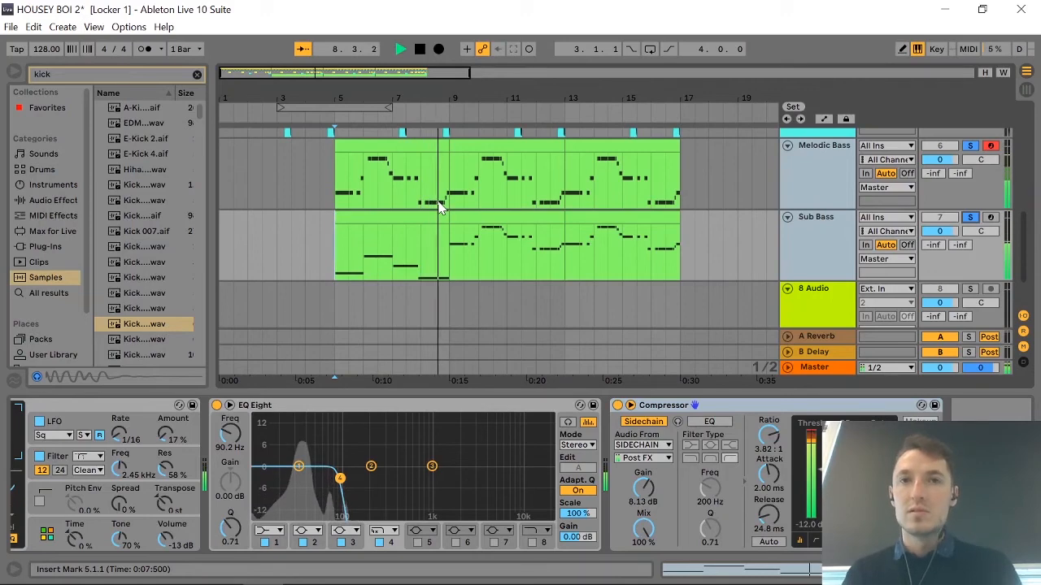
pyautogui.press('space')
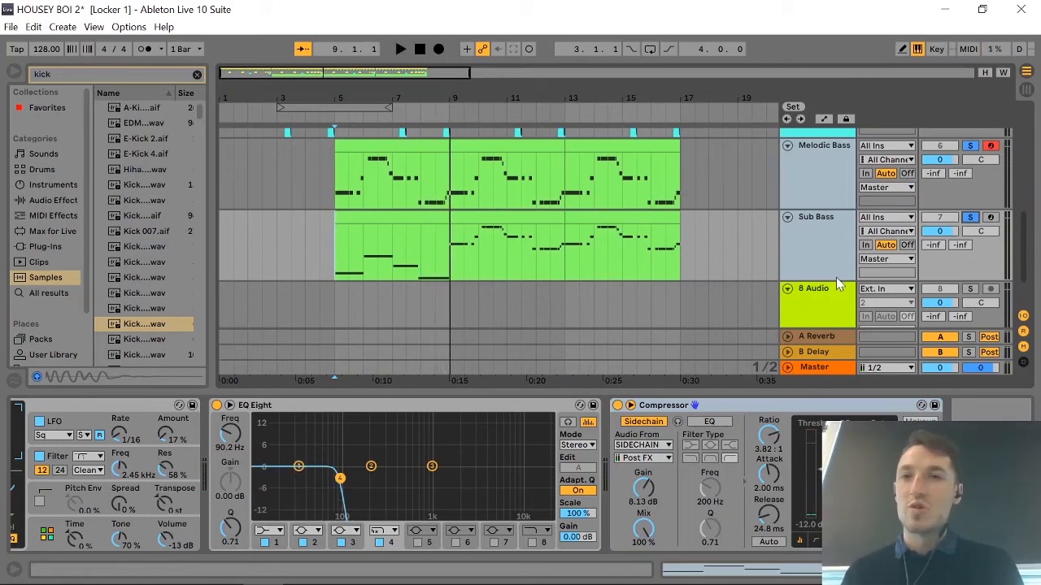
# Adjust the Melodic Bass Compressor while playing both basses, and take both tracks out of solo.
pyautogui.click(823, 193)
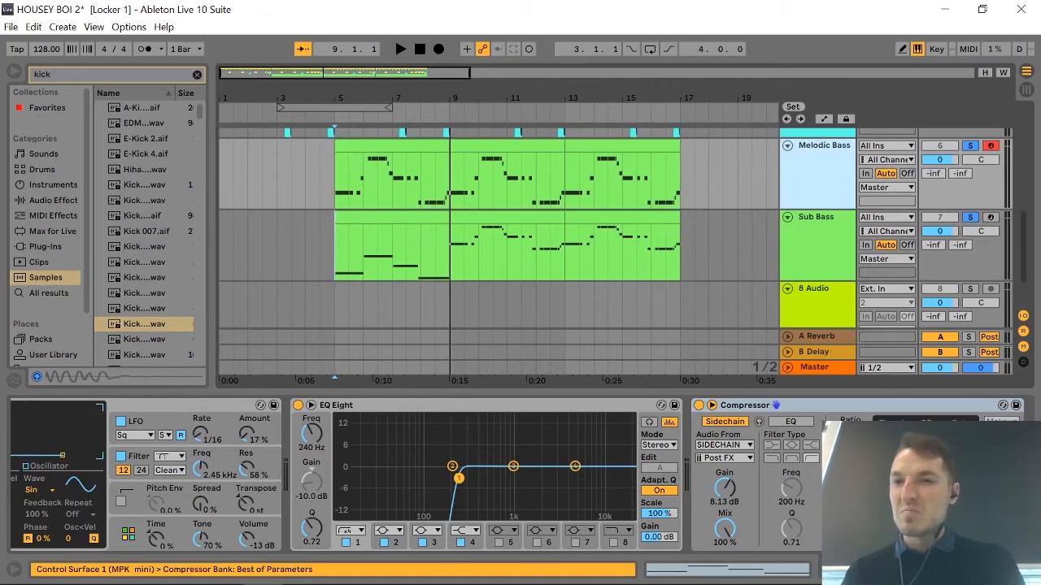
pyautogui.click(911, 480)
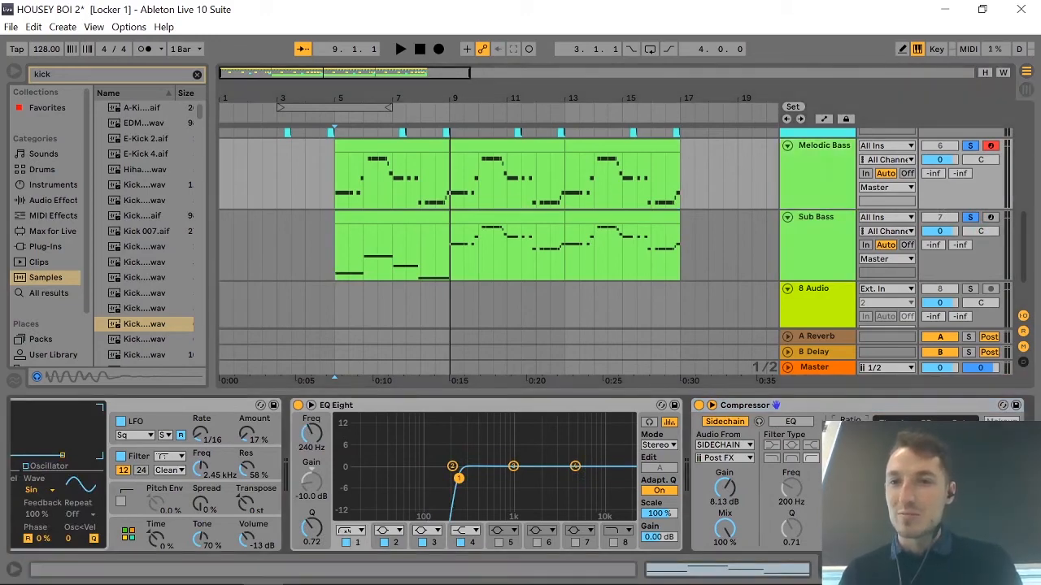
pyautogui.press('space')
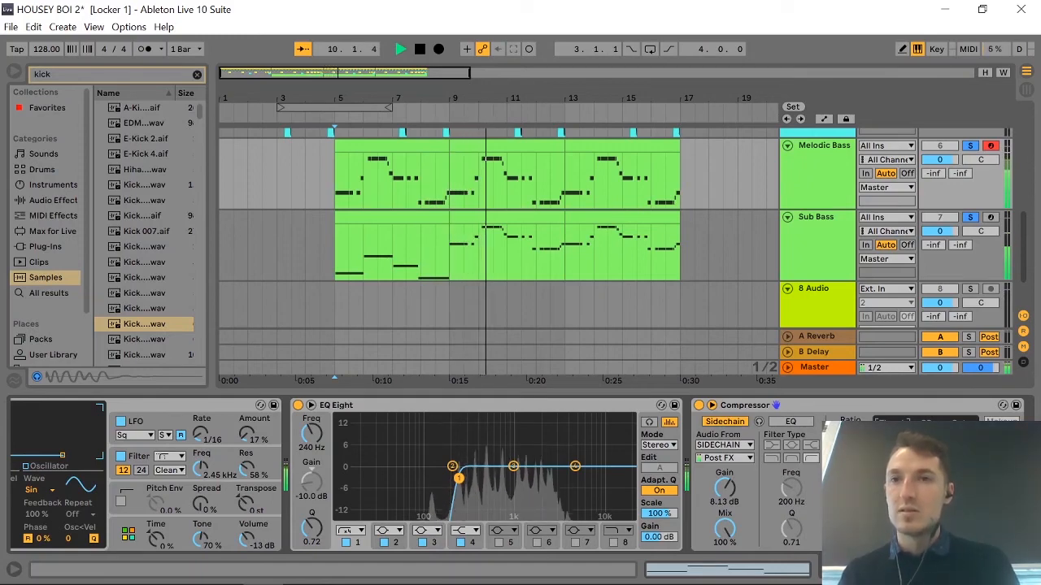
pyautogui.click(971, 217)
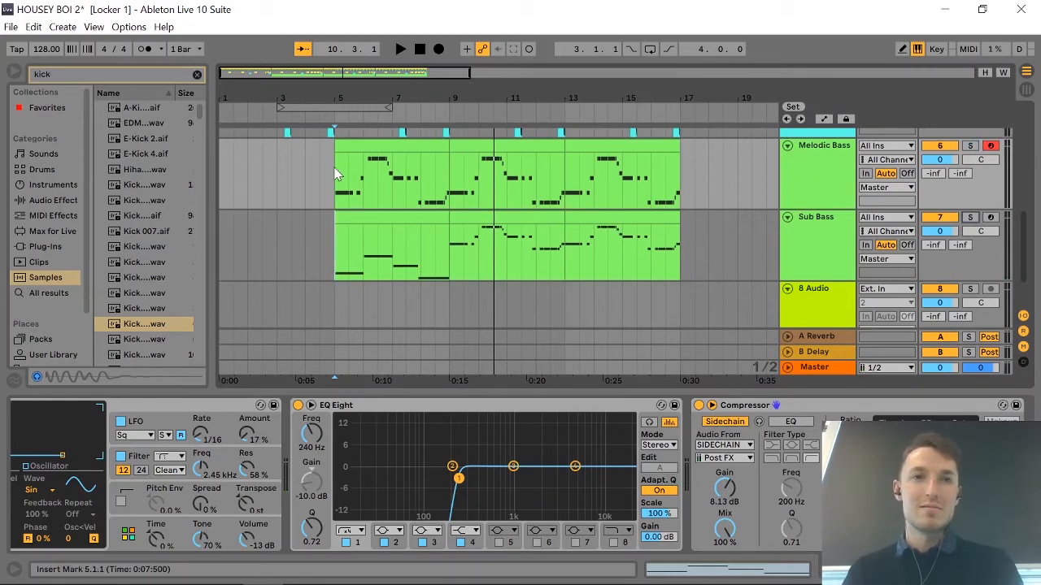
# Play the full arrangement from bar 5 to hear both sidechained basses together with the drums.
pyautogui.press('space')
pyautogui.press('space')
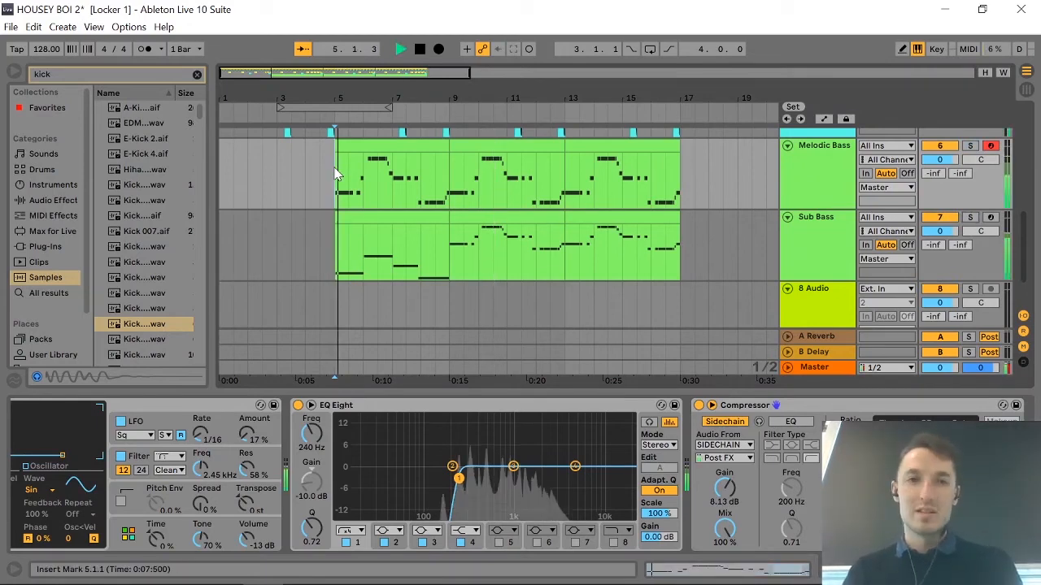
pyautogui.scroll(6, 660, 267)
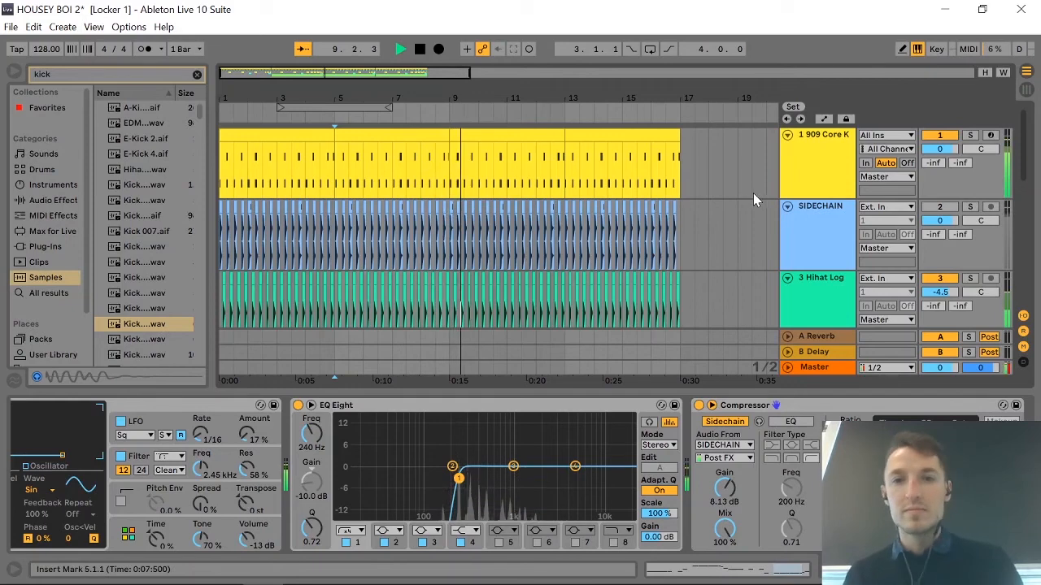
pyautogui.press('space')
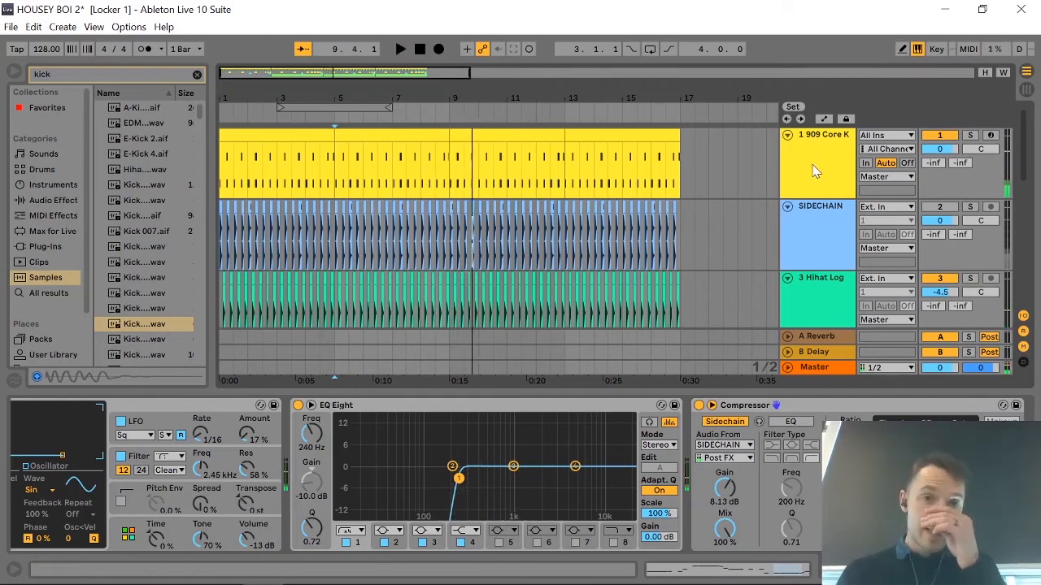
# Try deleting the Kick 909 sample from the 909 Core Kit, and undo the deletion.
pyautogui.click(806, 182)
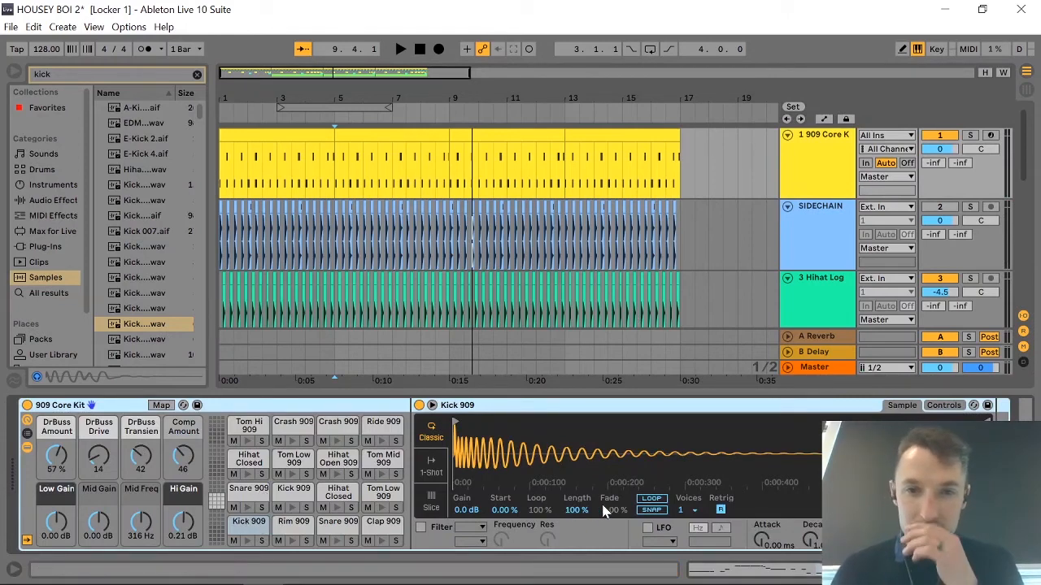
pyautogui.click(643, 499)
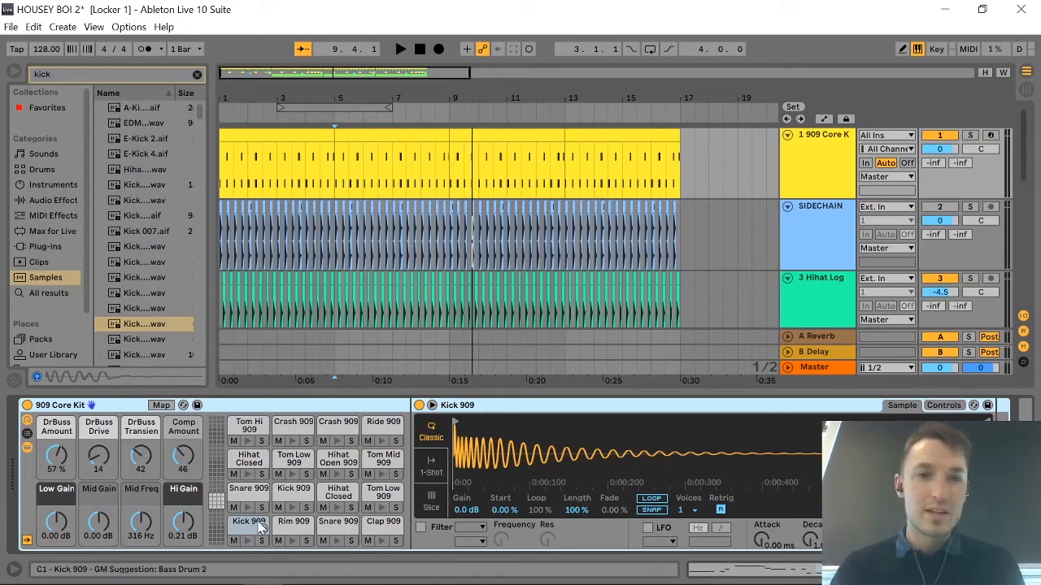
pyautogui.press('Delete')
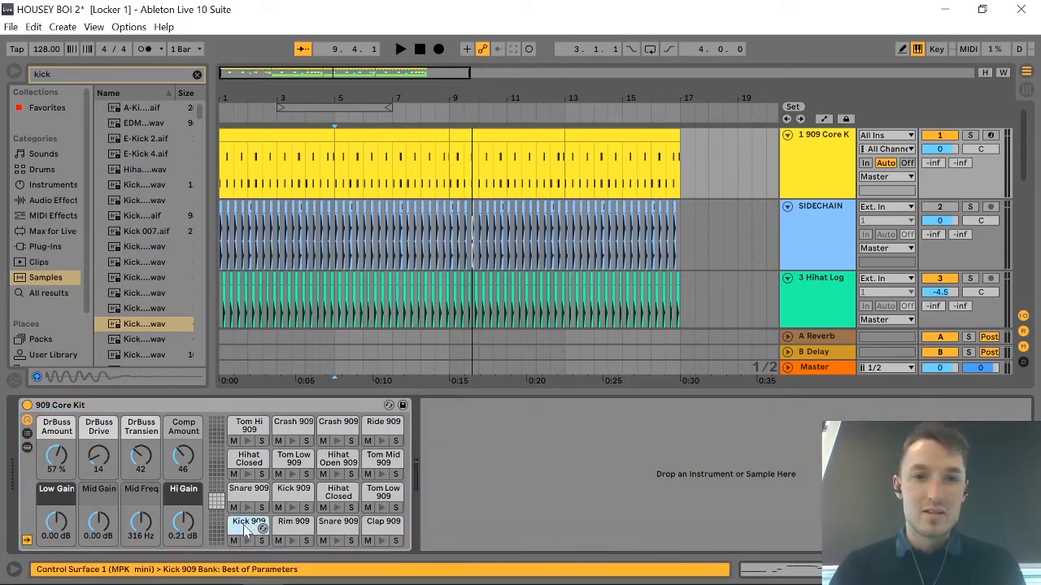
pyautogui.hotkey('ctrl', 'z')
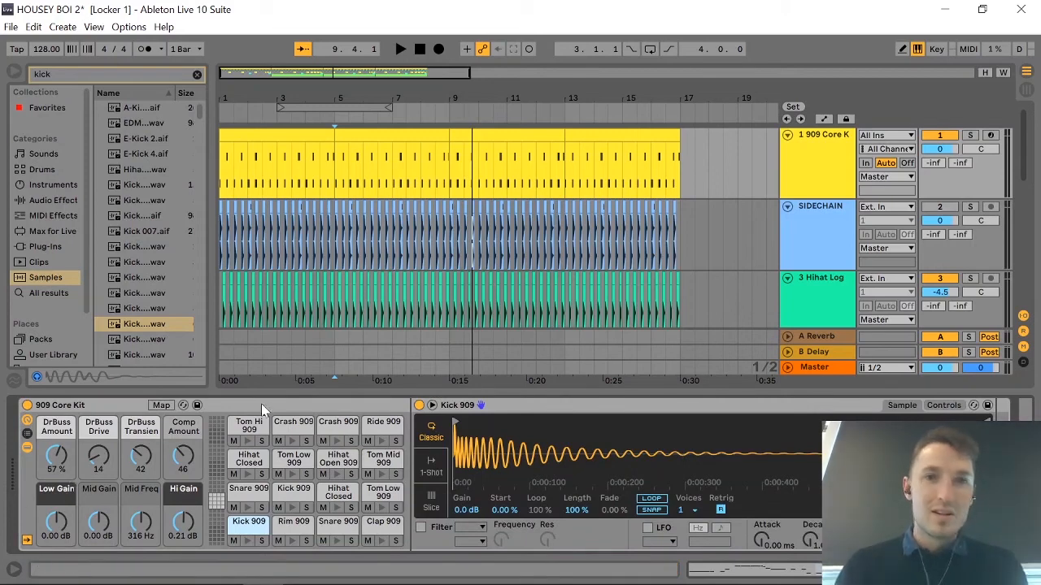
# Solo the 909 Core Kit and, during playback from bar 5, set its Low Gain to 3.76 dB and Mid Gain to -9.00 dB.
pyautogui.click(969, 136)
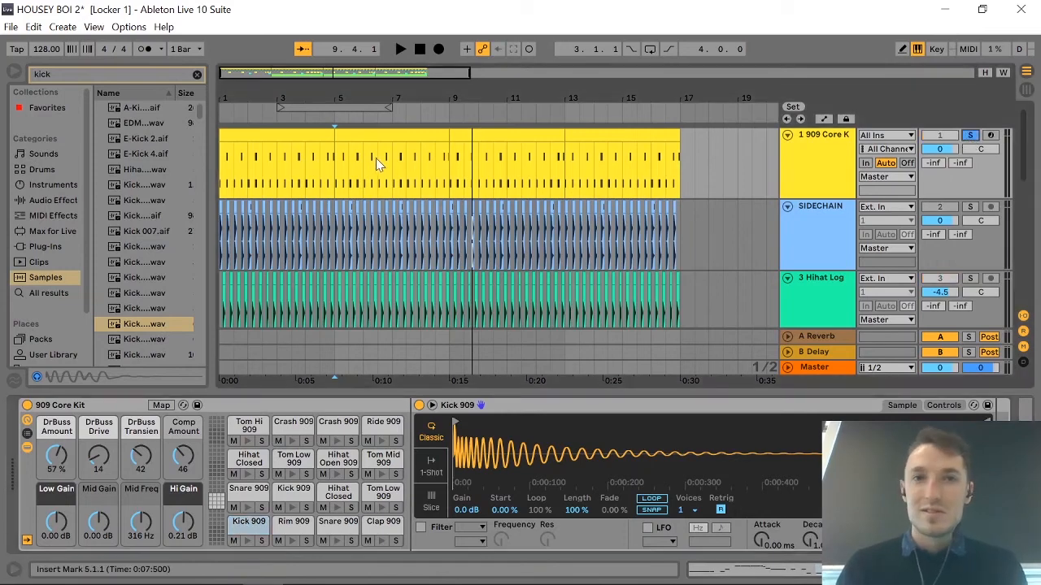
pyautogui.press('space')
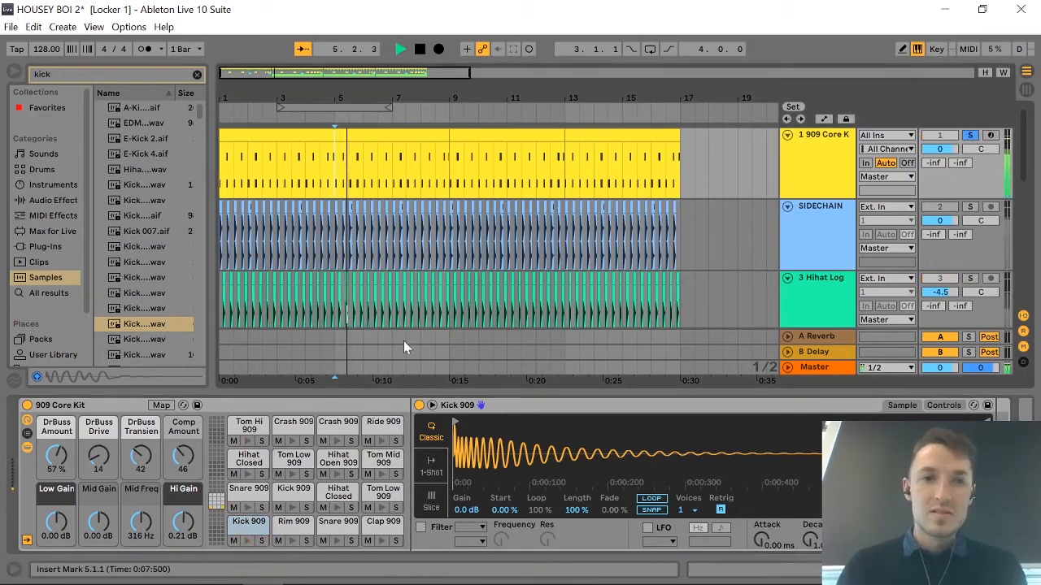
pyautogui.press('space')
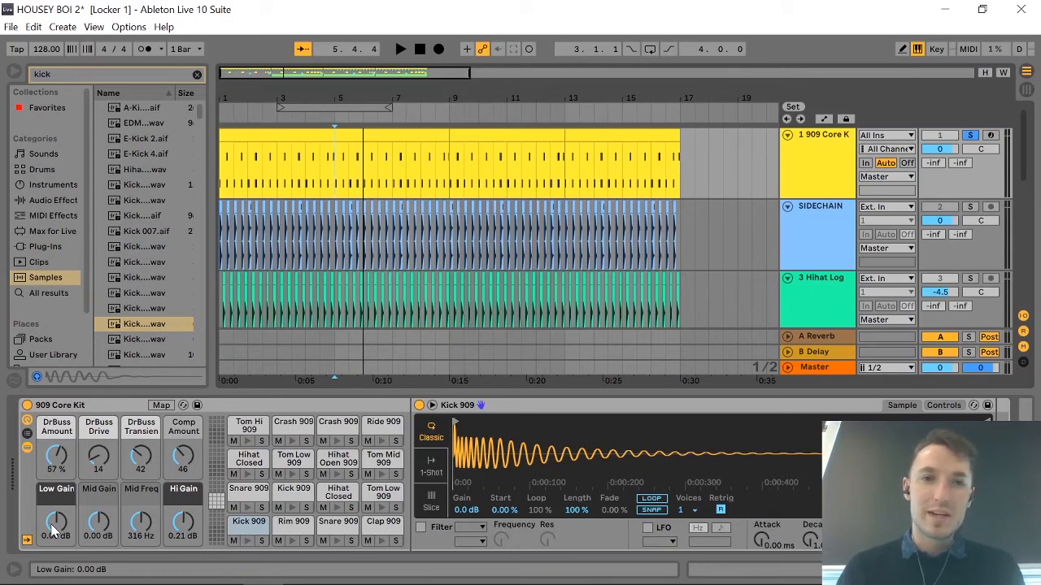
pyautogui.press('space')
pyautogui.moveTo(54, 531); pyautogui.dragTo(53, 496)
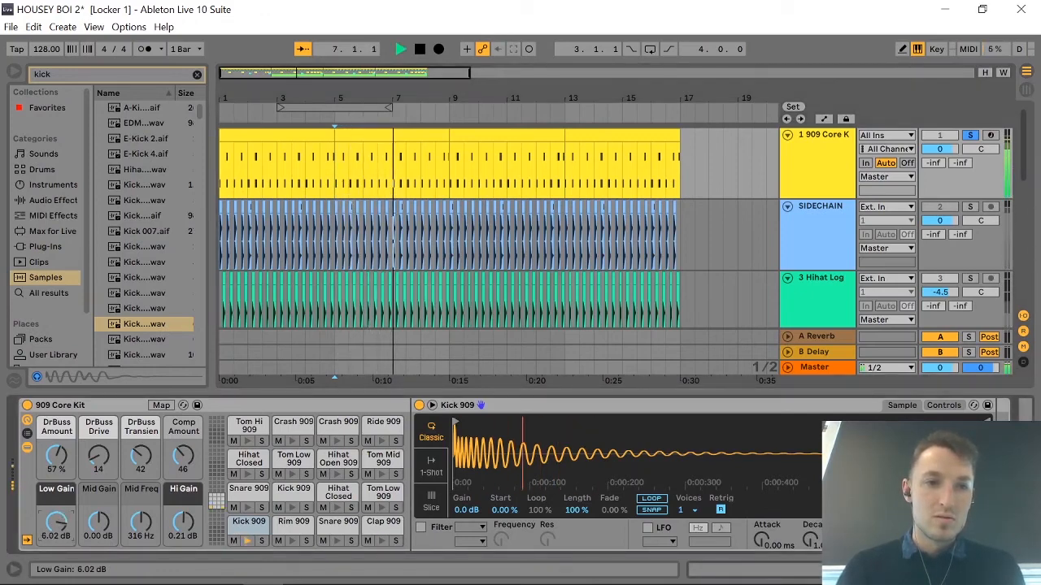
pyautogui.moveTo(54, 496); pyautogui.dragTo(98, 545)
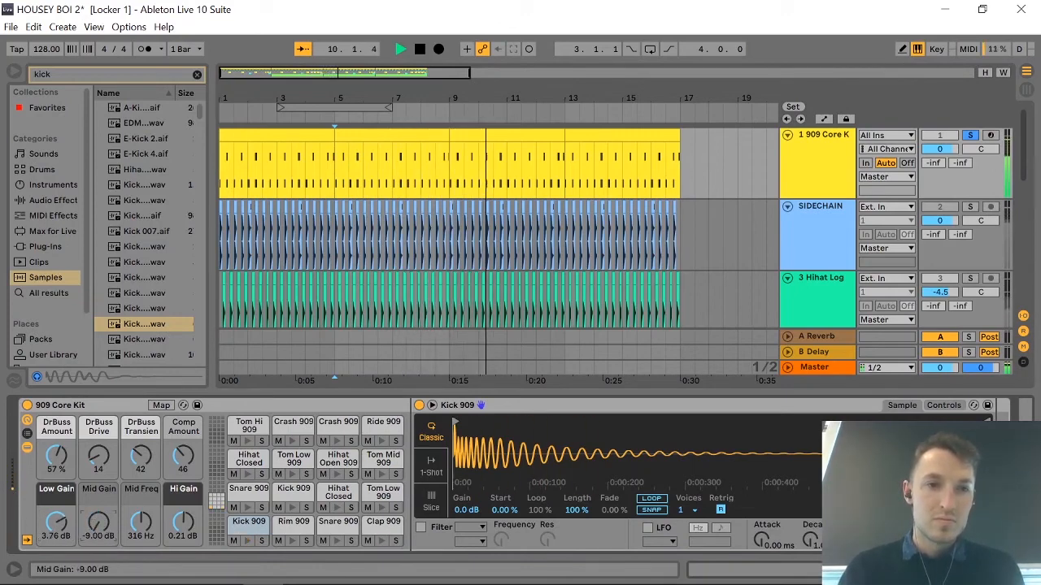
pyautogui.press('space')
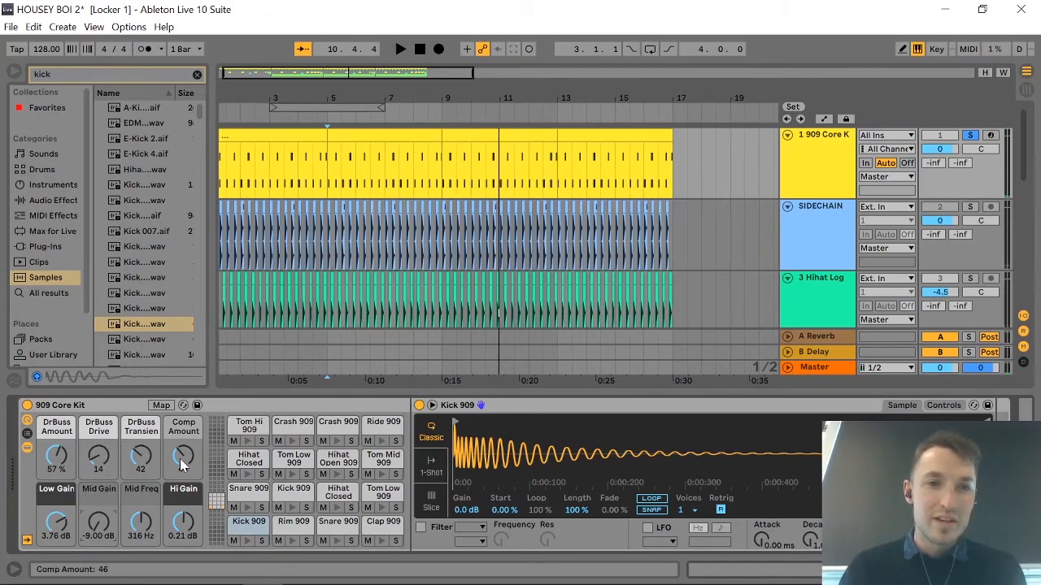
# Set the 909 Core Kit's Comp Amount to 85, DrBuss Transient to 84 and DrBuss Drive to 71 while playing the soloed drums.
pyautogui.press('space')
pyautogui.moveTo(183, 464); pyautogui.dragTo(143, 427)
pyautogui.click(143, 453)
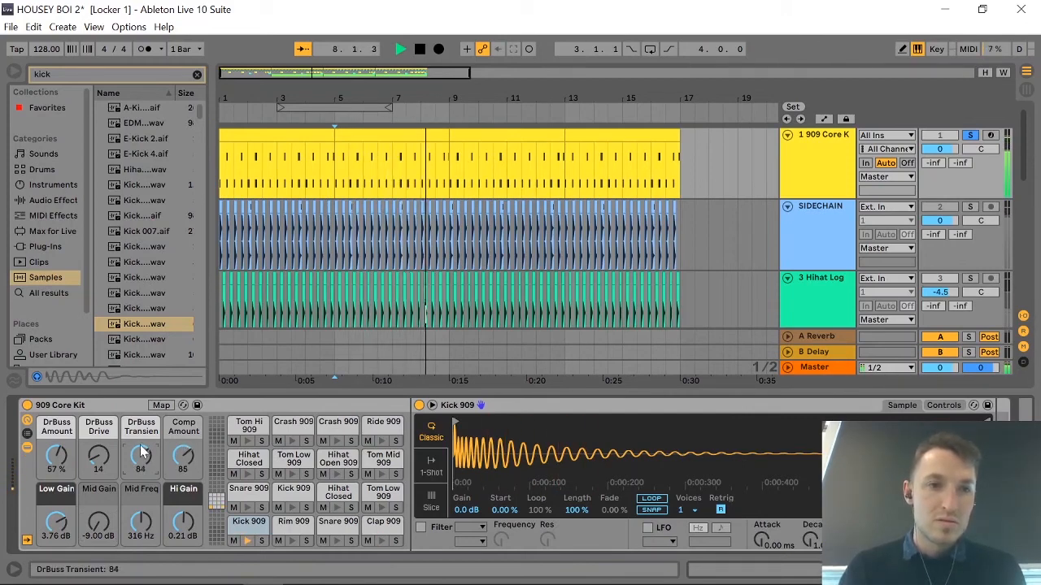
pyautogui.press('space')
pyautogui.press('space')
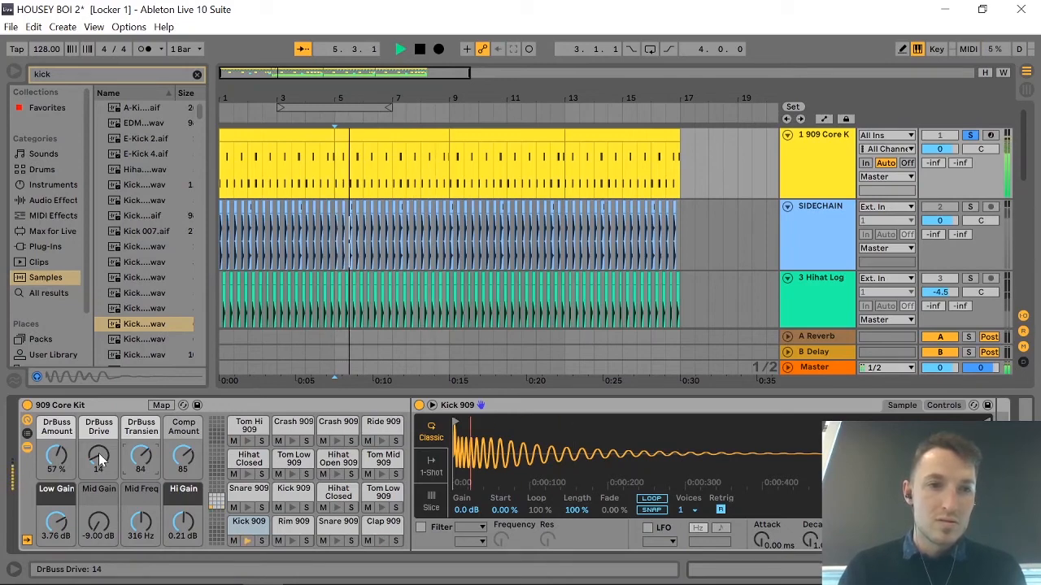
pyautogui.moveTo(98, 461); pyautogui.dragTo(99, 426)
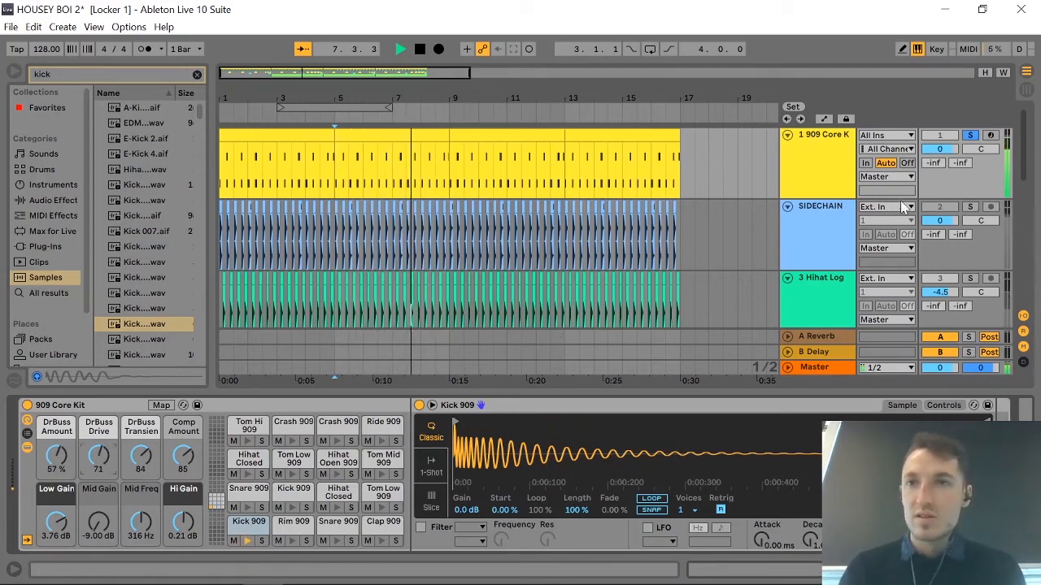
pyautogui.press('space')
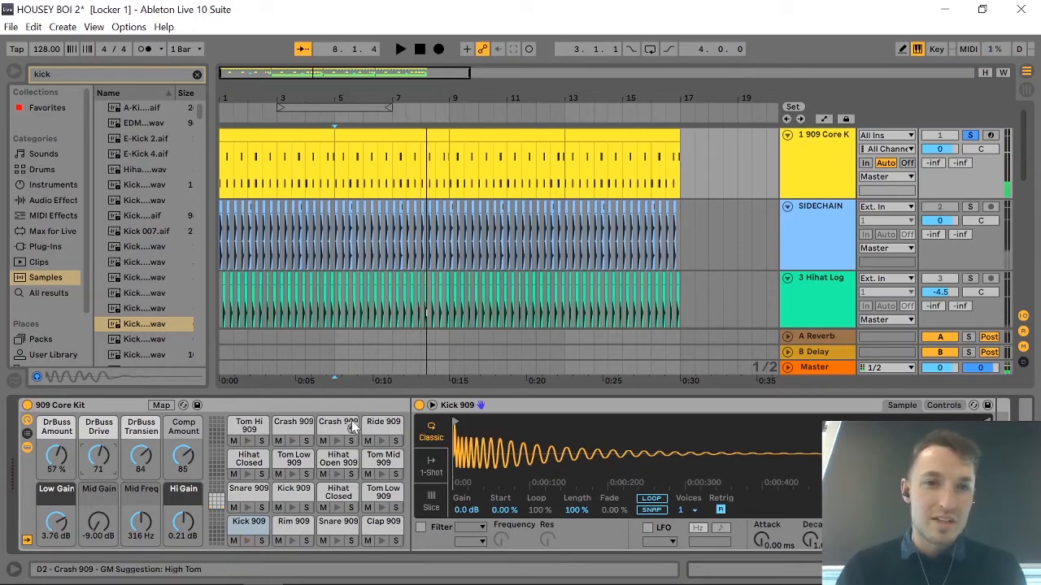
pyautogui.press('space')
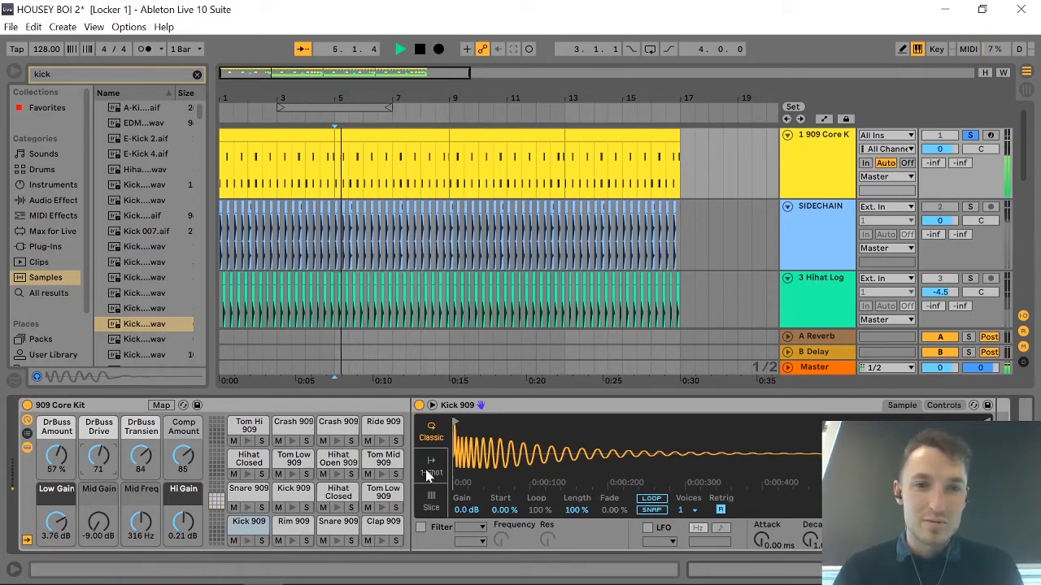
pyautogui.press('space')
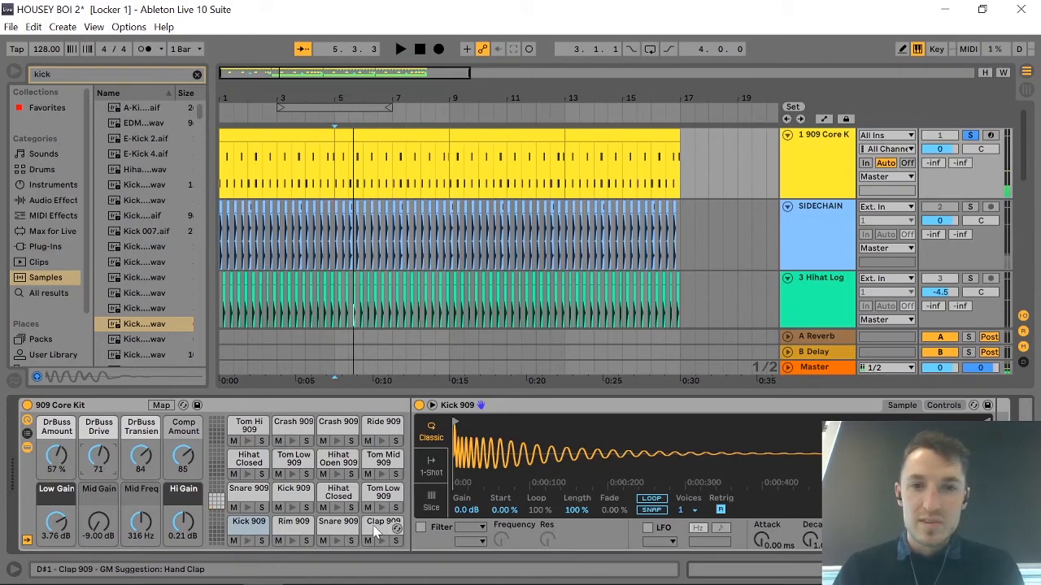
# Lower the Clap 909 sample's gain to -7.8 dB during playback, and take the 909 Core Kit out of solo.
pyautogui.click(374, 529)
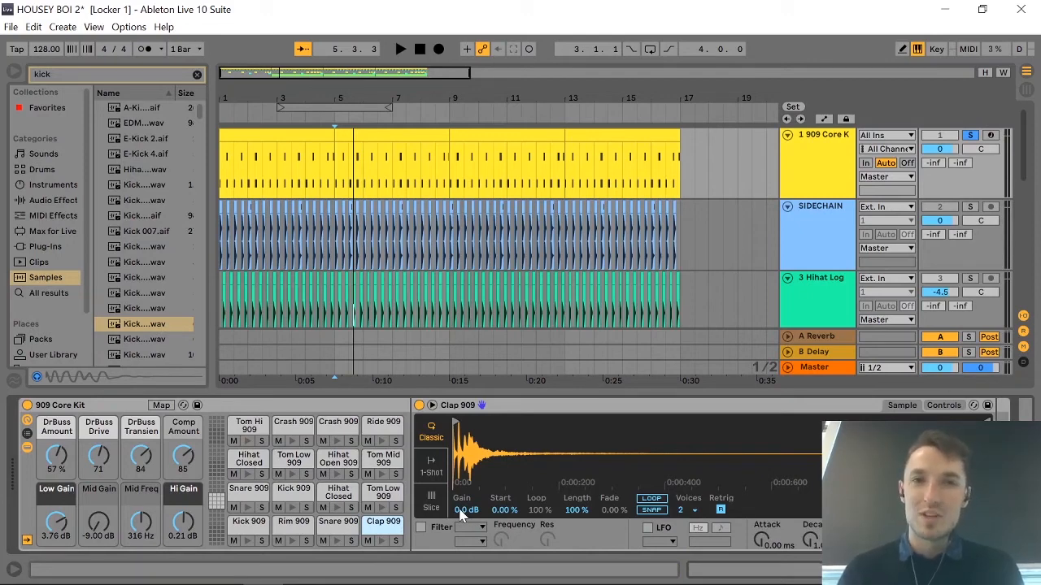
pyautogui.press('space')
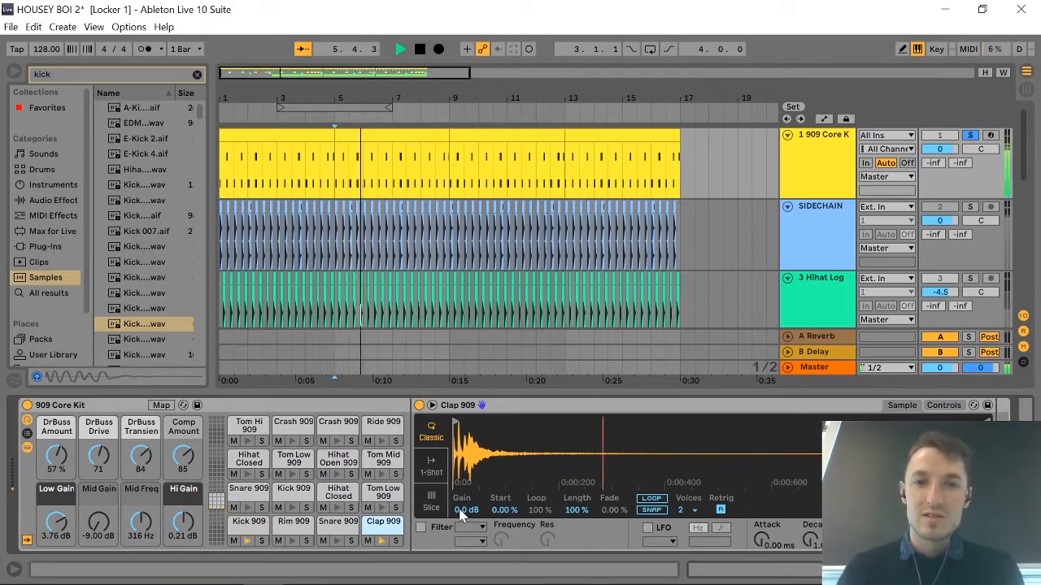
pyautogui.click(467, 510)
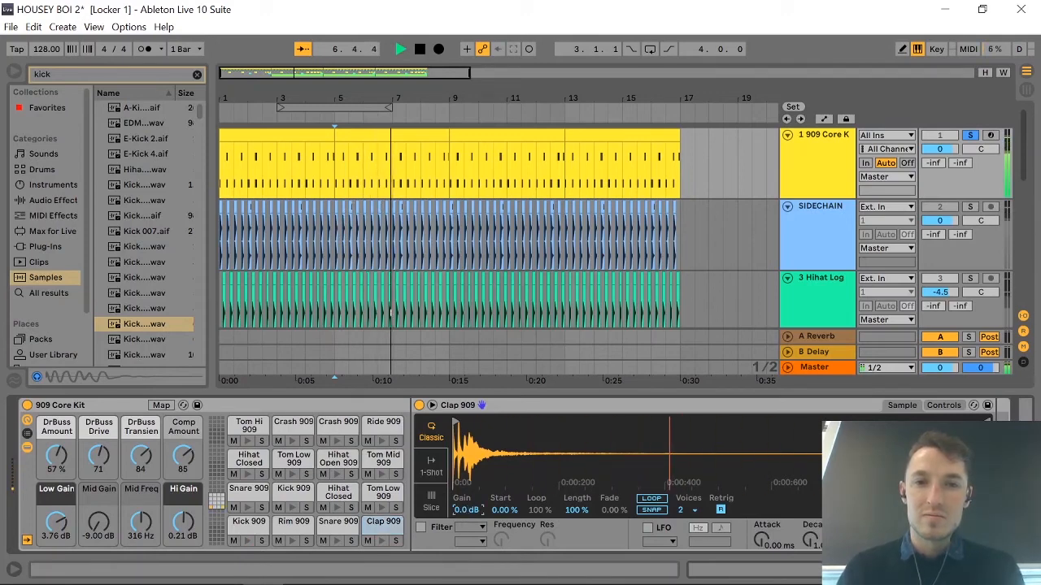
pyautogui.moveTo(467, 509); pyautogui.dragTo(466, 534)
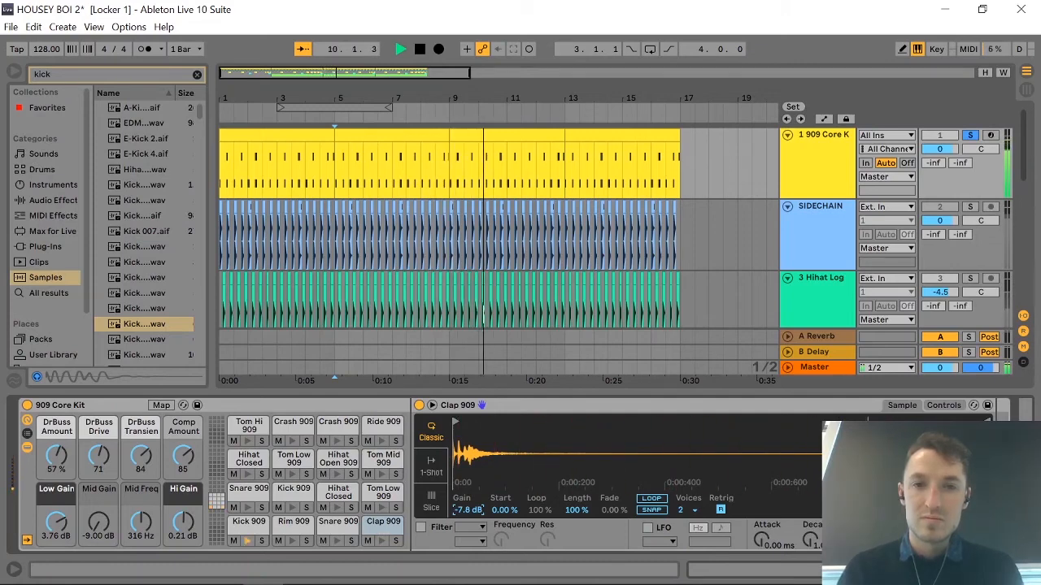
pyautogui.press('space')
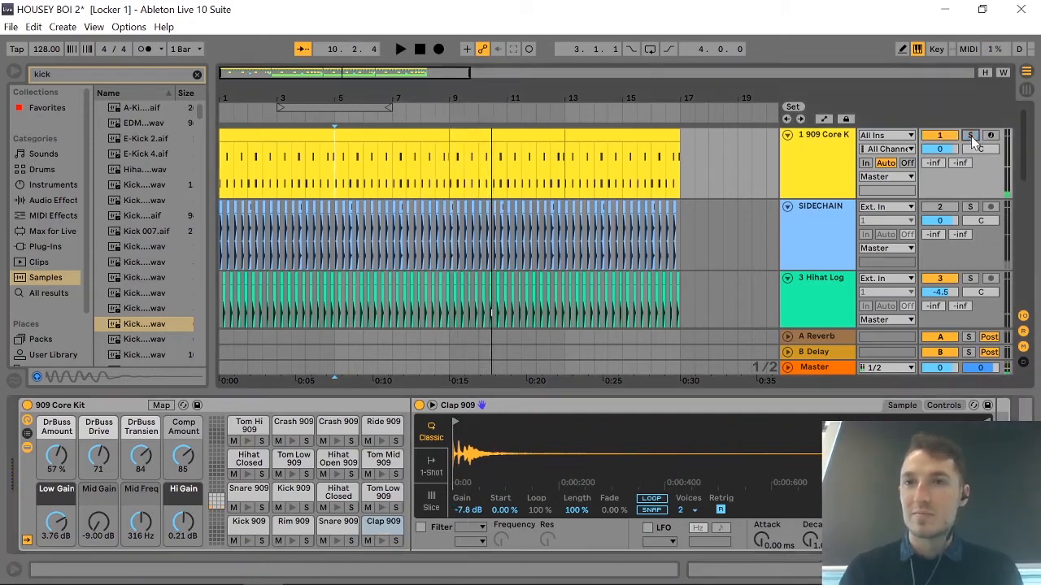
# Play the full mix from bar 5 and lower the Hihat track's volume to -8.0 dB.
pyautogui.press('space')
pyautogui.scroll(-3, 530, 260)
pyautogui.scroll(3, 530, 261)
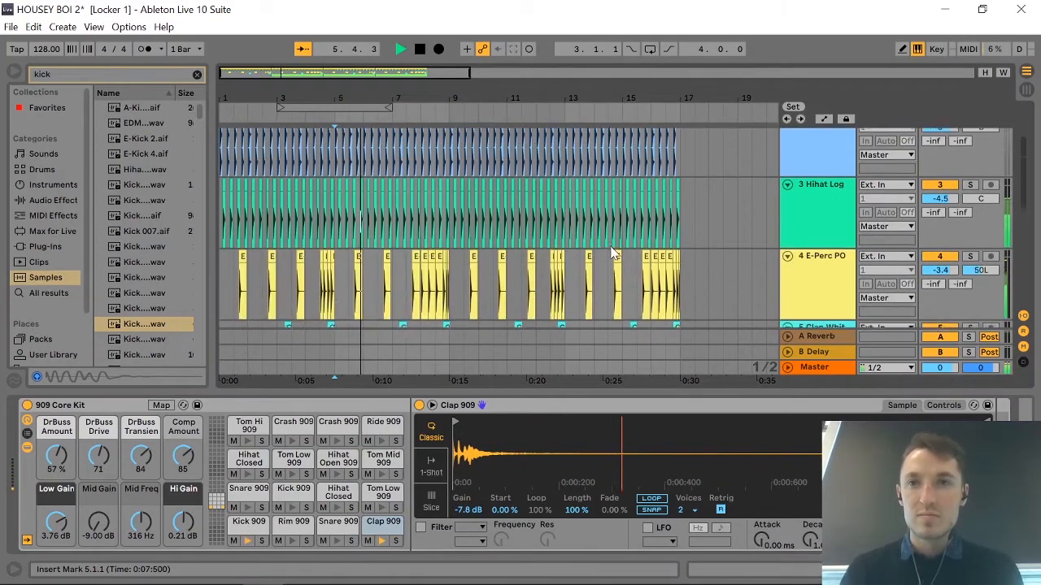
pyautogui.press('space')
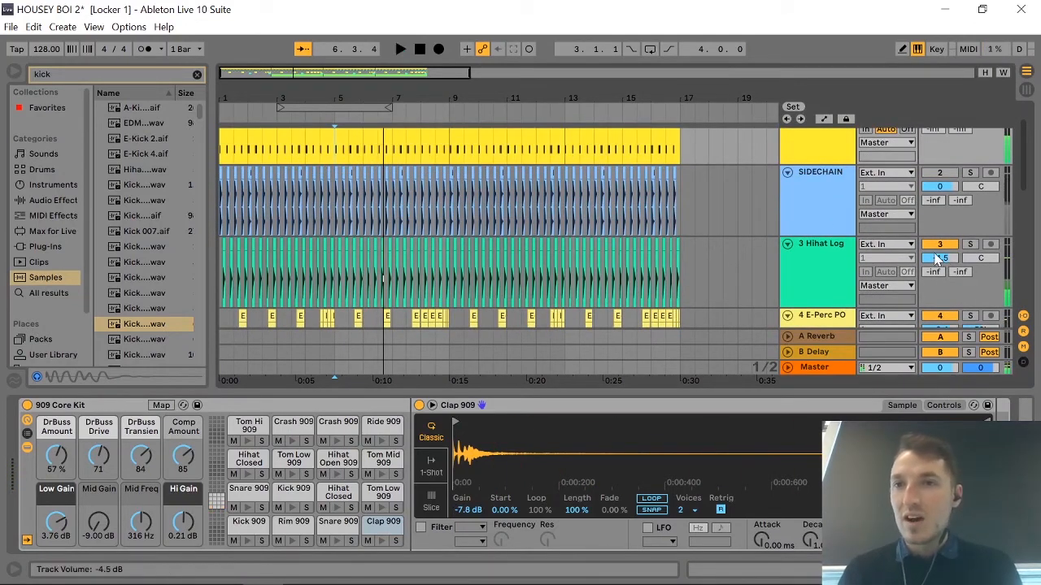
pyautogui.press('space')
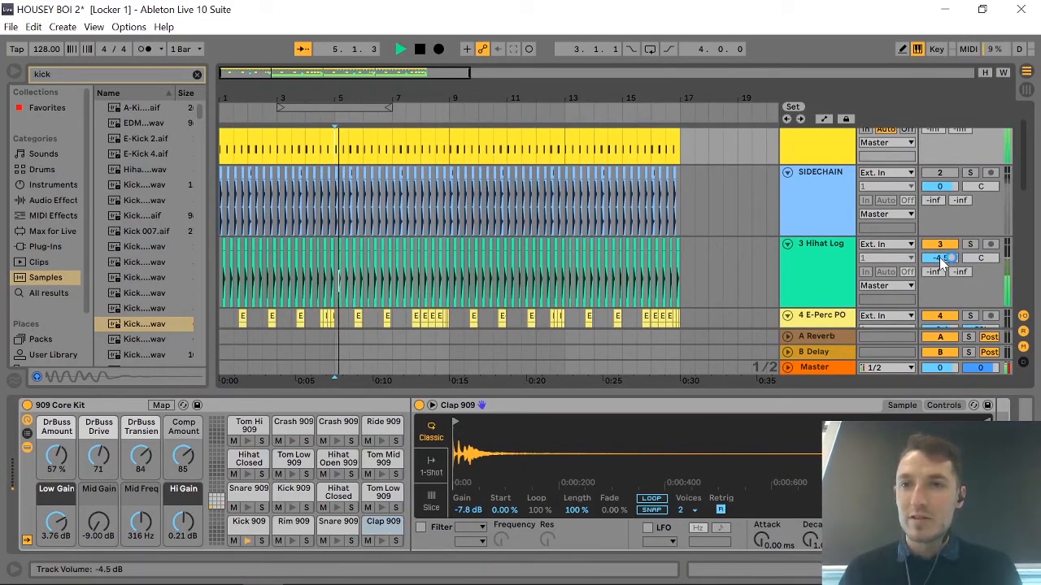
pyautogui.moveTo(941, 260); pyautogui.dragTo(941, 289)
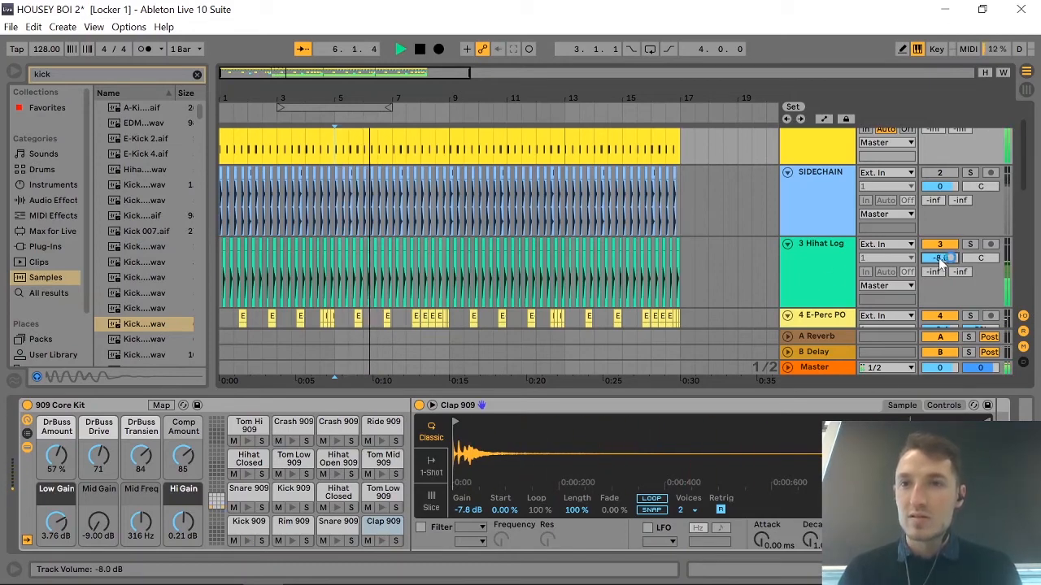
# Lower the E-Perc track's volume to -5.3 dB and the Clap Whit track's to -8.6 dB, and stop playback.
pyautogui.scroll(-3, 819, 276)
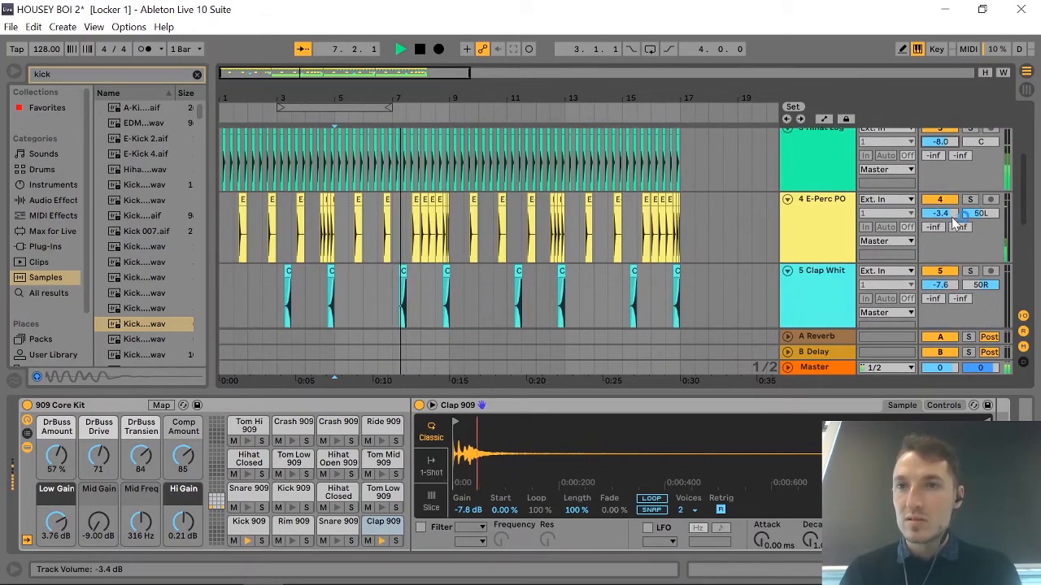
pyautogui.moveTo(940, 213); pyautogui.dragTo(941, 226)
pyautogui.moveTo(940, 288); pyautogui.dragTo(941, 295)
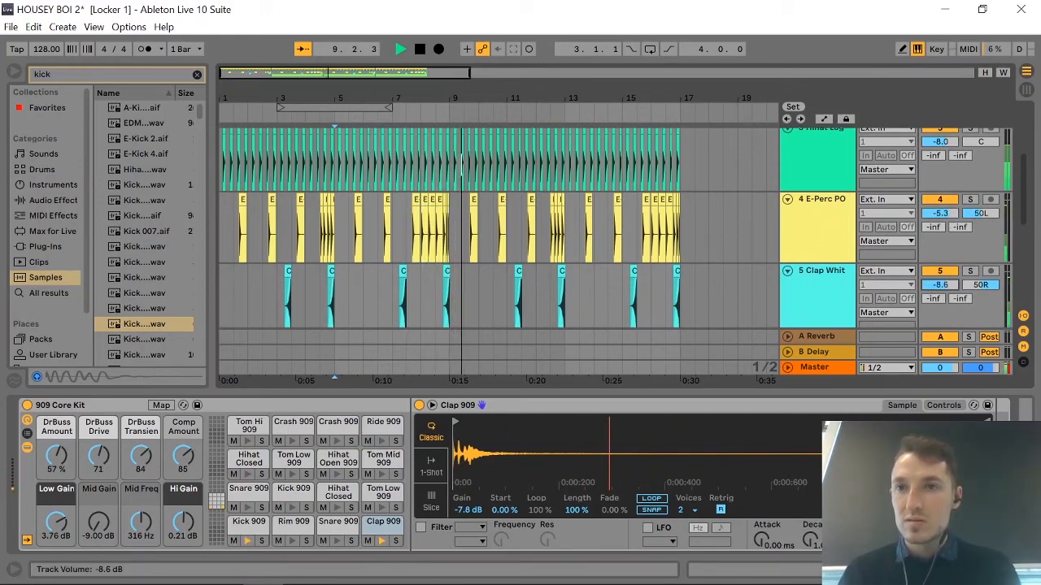
pyautogui.scroll(-3, 827, 322)
pyautogui.scroll(-2, 827, 322)
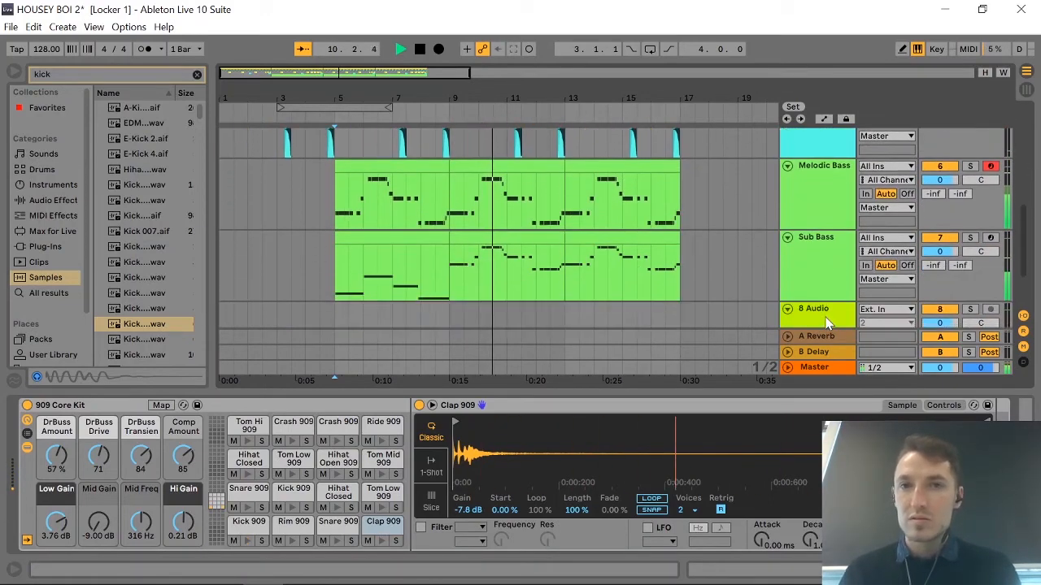
pyautogui.press('space')
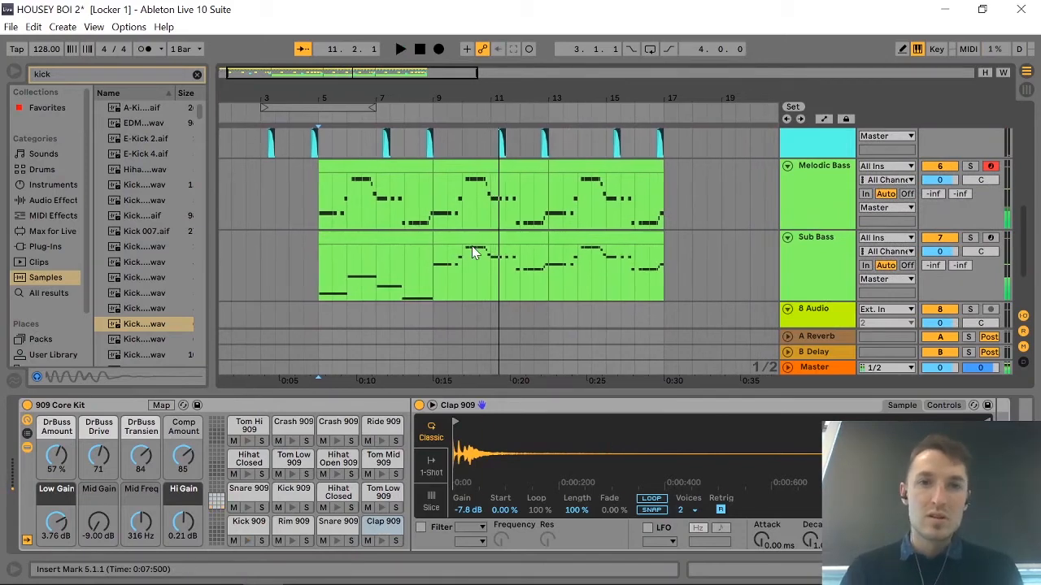
# Duplicate the Sub Bass clip in bars 5 to 9 twice to replace the clips up to bar 17, and play from bar 5.
pyautogui.click(399, 236)
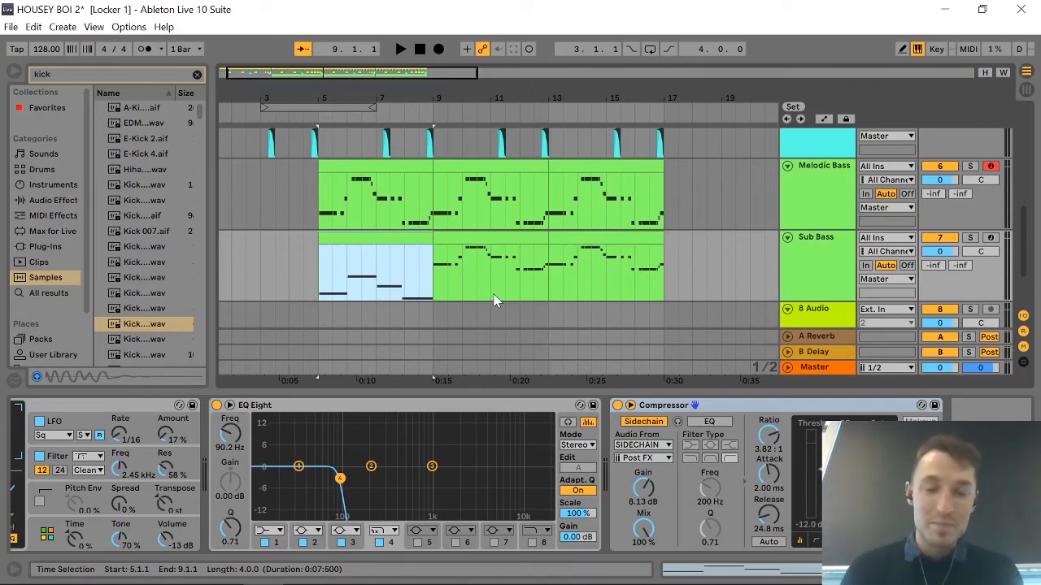
pyautogui.hotkey('ctrl', 'd')
pyautogui.hotkey('ctrl', 'd')
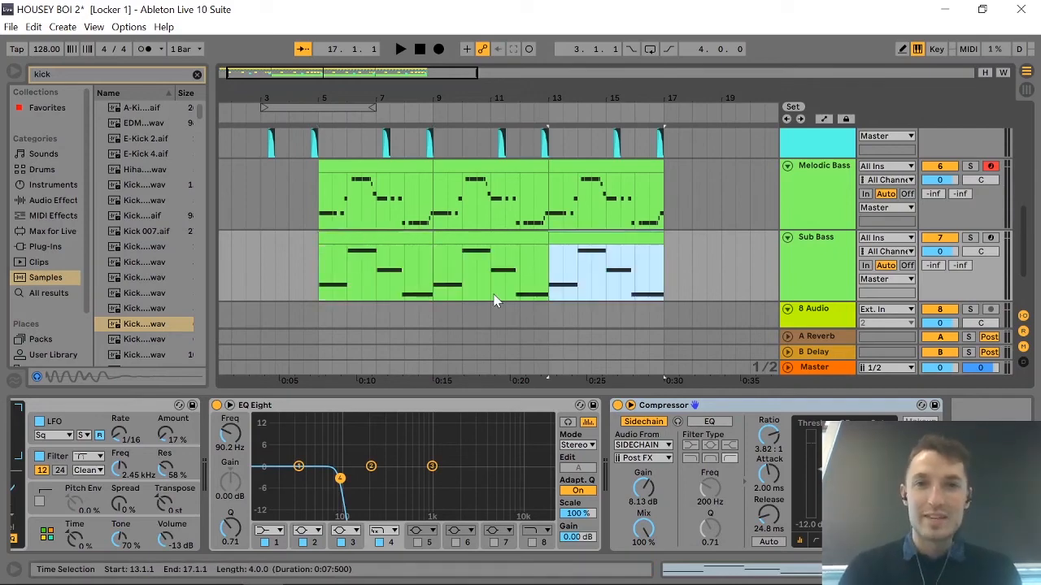
pyautogui.click(320, 250)
pyautogui.press('space')
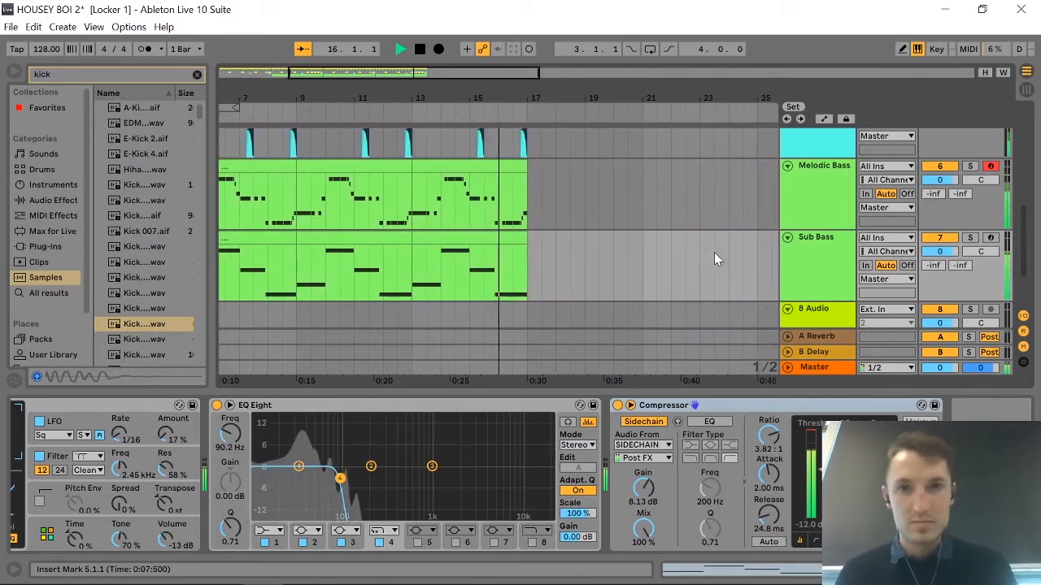
# Stop playback and clear the kick search from the sample browser.
pyautogui.press('space')
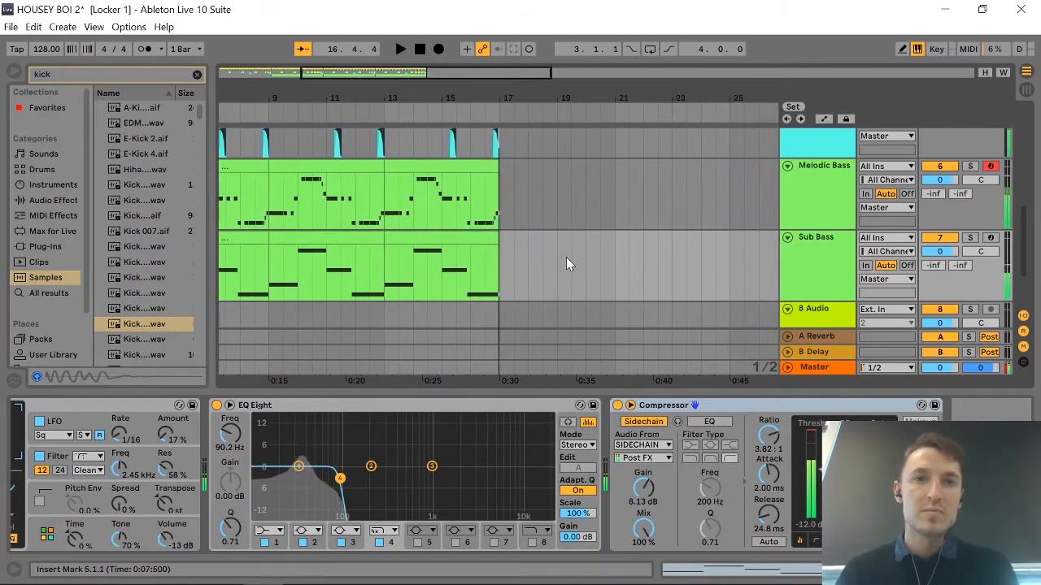
pyautogui.click(196, 75)
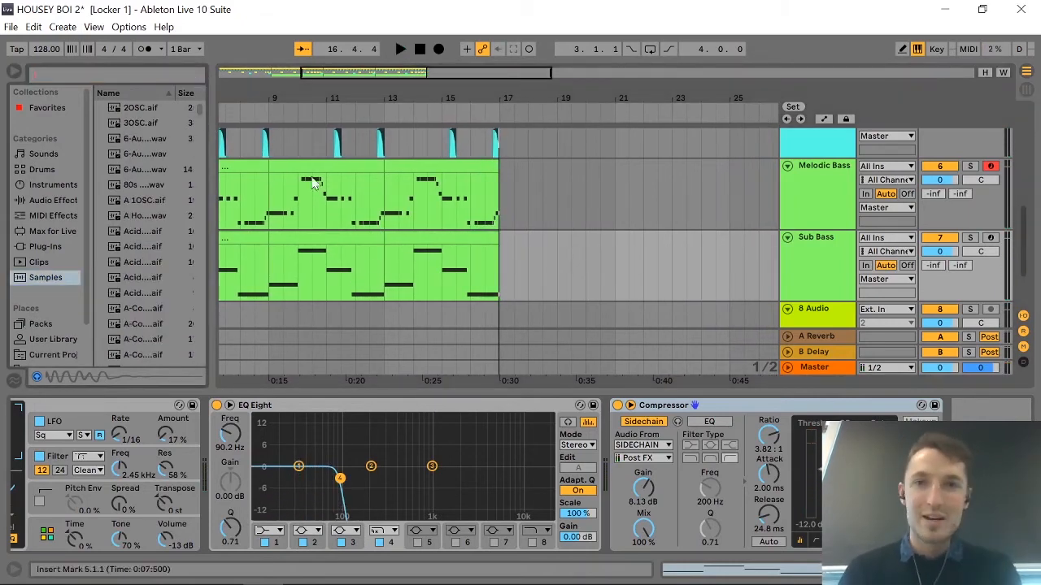
# Lower the Clap Whit track's volume to -10.2 dB and the E-Perc track's to -7.6 dB.
pyautogui.hscroll(-5, 477, 240)
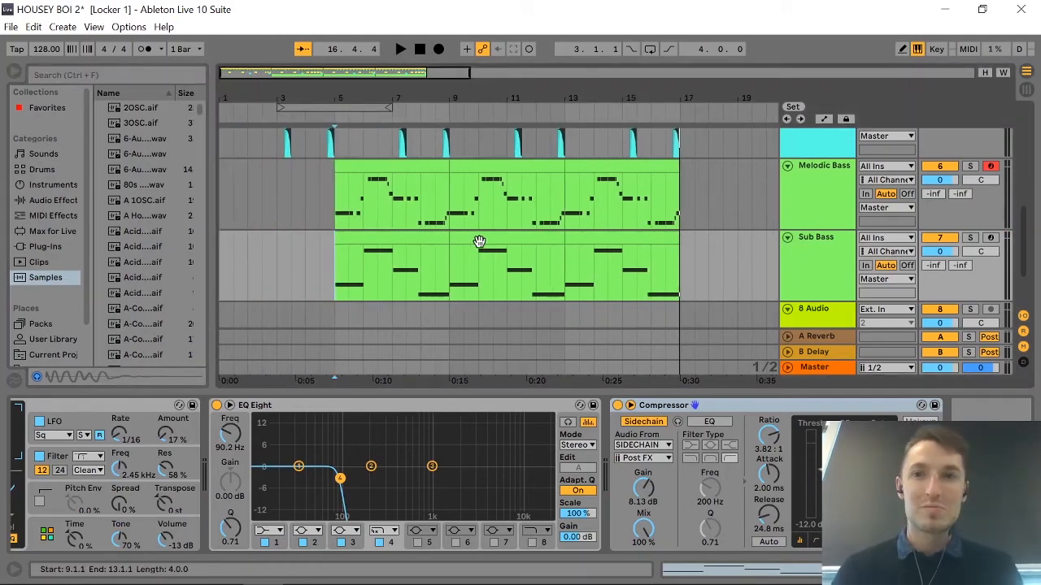
pyautogui.scroll(5, 479, 242)
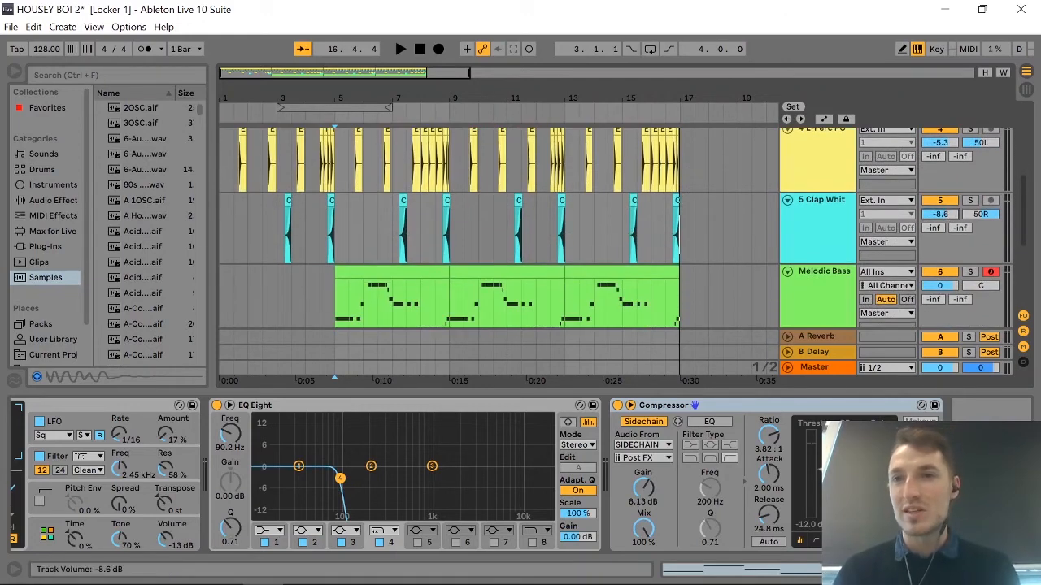
pyautogui.moveTo(940, 214); pyautogui.dragTo(940, 222)
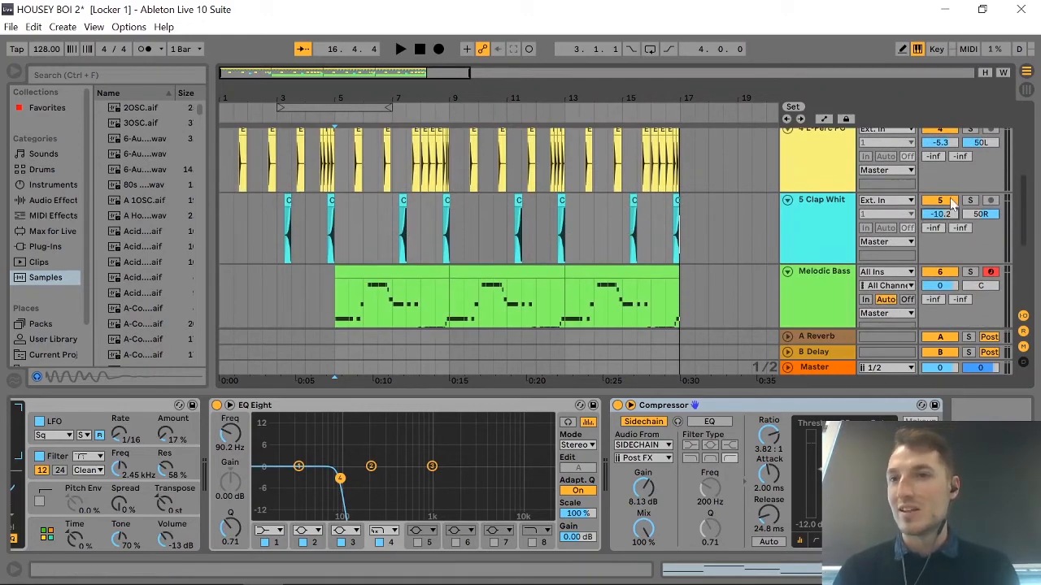
pyautogui.click(946, 146)
pyautogui.moveTo(946, 147); pyautogui.dragTo(946, 152)
pyautogui.scroll(3, 692, 222)
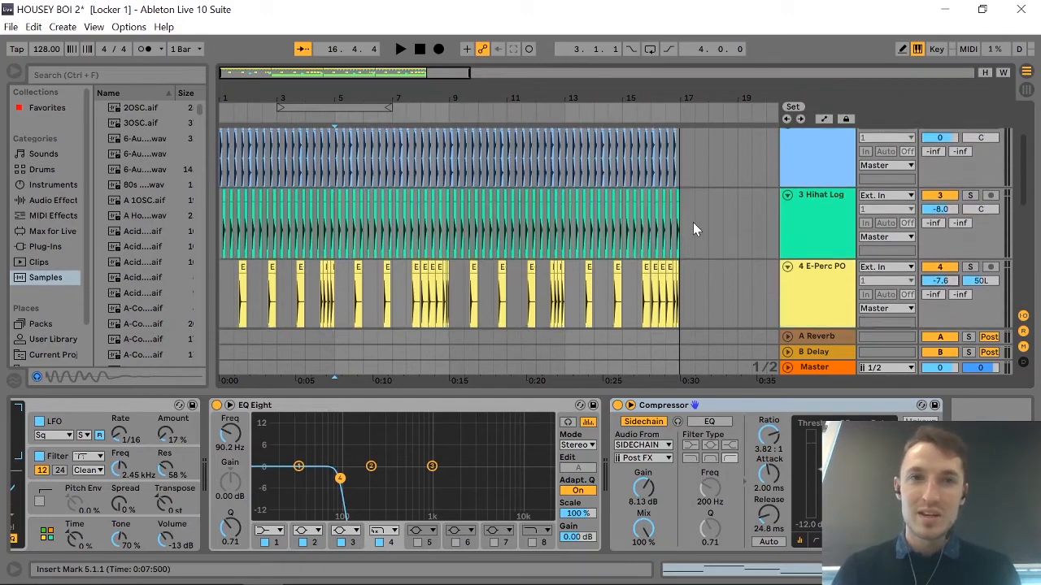
# Widen the browser to show full sample names, and preview A Hornet Pillow.wav, A 1OSC.aif and A-Conga Low Ring 2.aif.
pyautogui.scroll(-3, 693, 222)
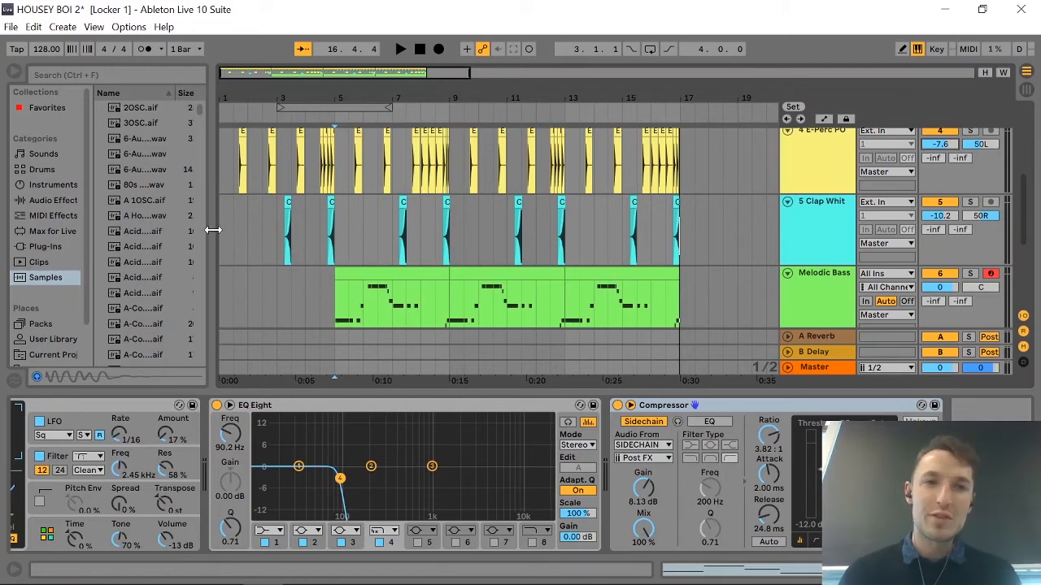
pyautogui.moveTo(209, 226); pyautogui.dragTo(343, 257)
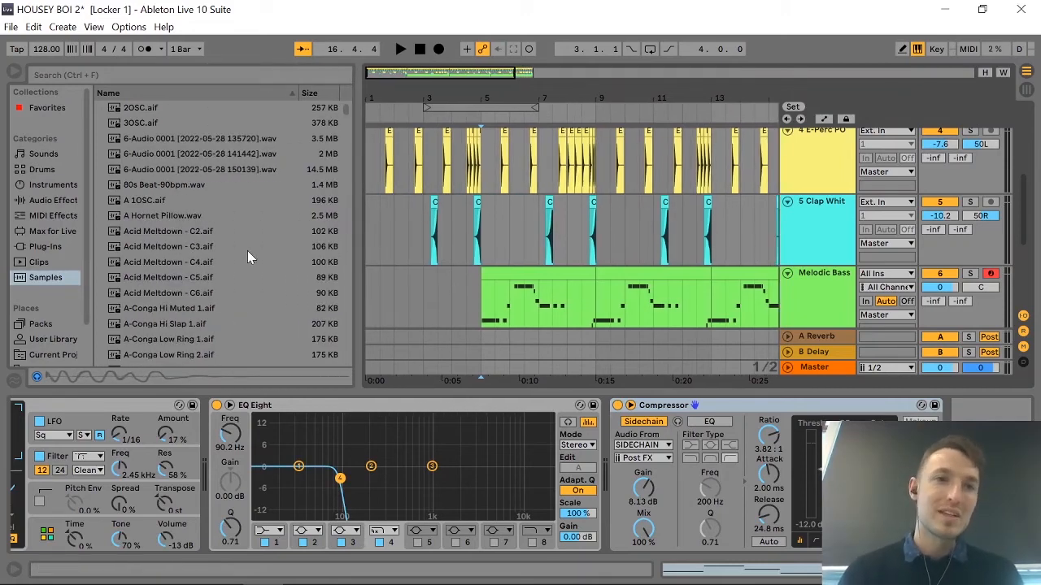
pyautogui.click(179, 214)
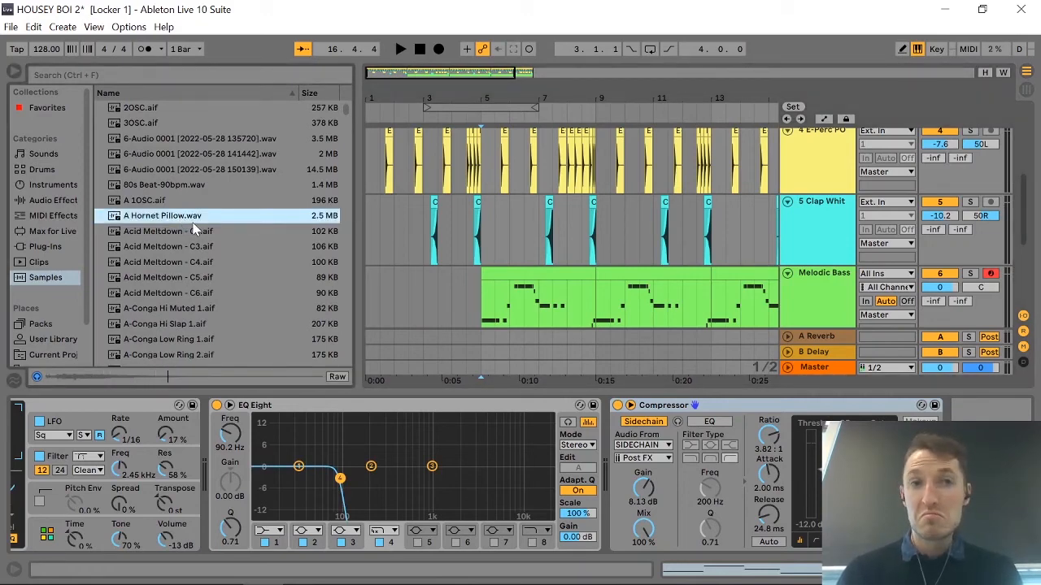
pyautogui.click(178, 204)
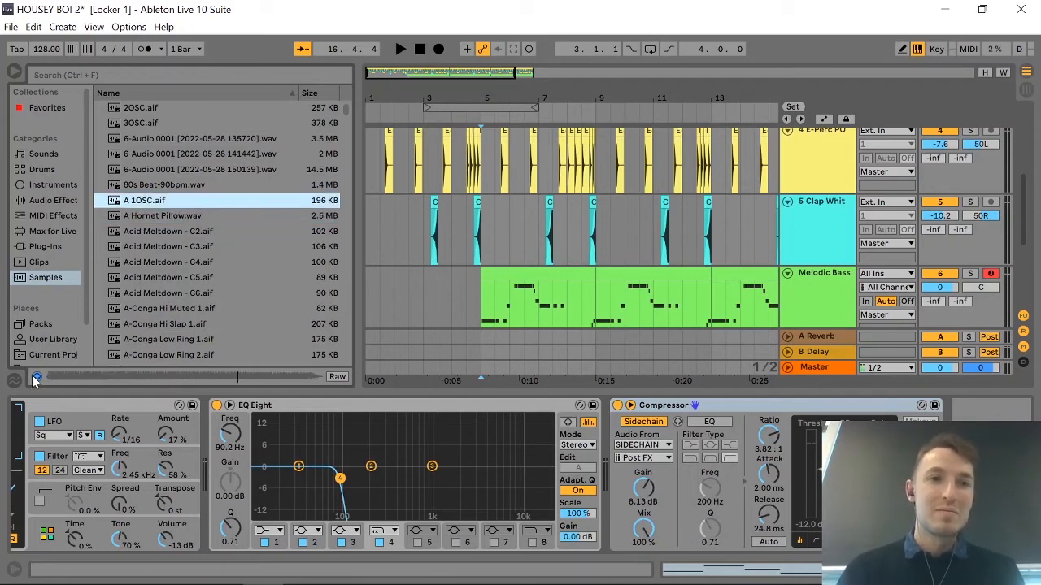
pyautogui.scroll(-3, 293, 319)
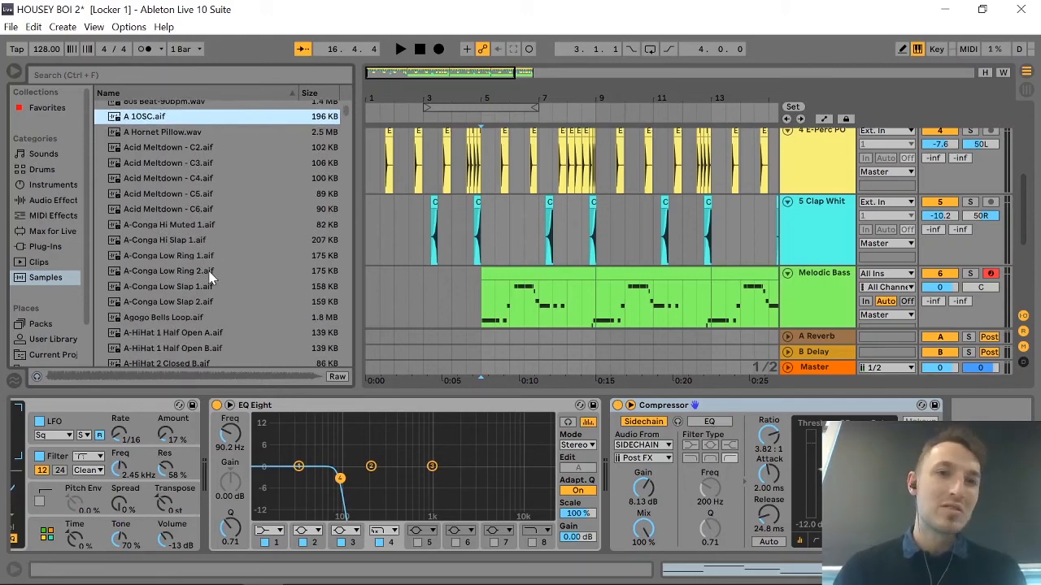
pyautogui.click(210, 273)
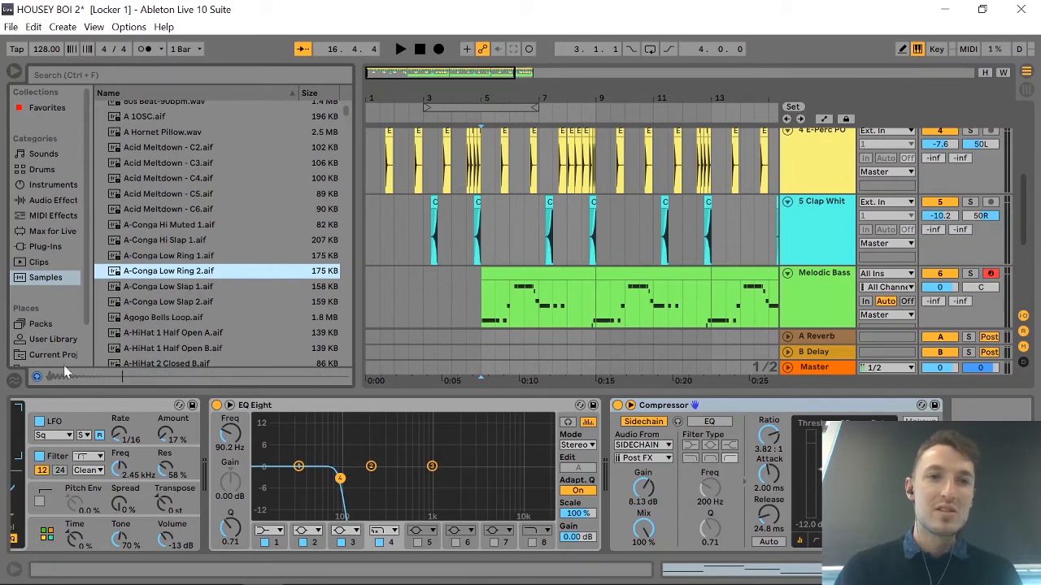
# Audition more one-shots in the sample list, including the A-Conga samples, Agogo Bells Loop, Allstate and Alien Warning FX.
pyautogui.click(174, 257)
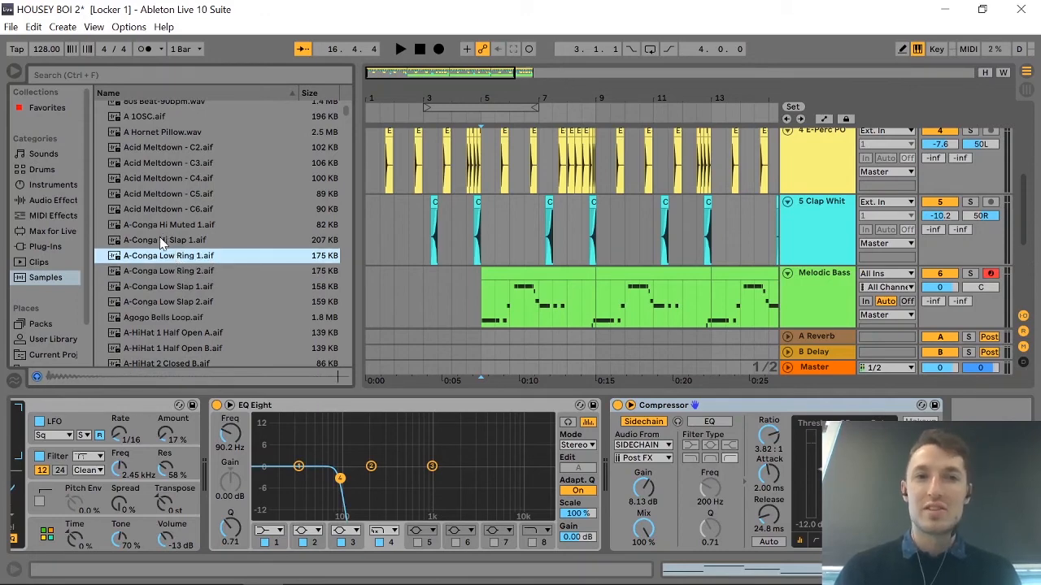
pyautogui.click(162, 239)
pyautogui.click(174, 309)
pyautogui.click(179, 317)
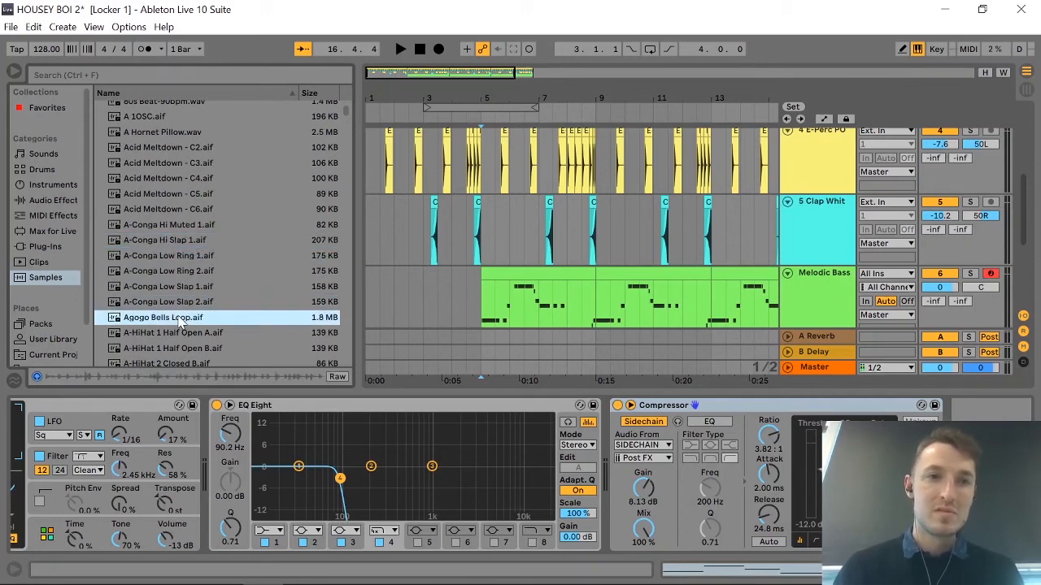
pyautogui.scroll(-1, 179, 322)
pyautogui.click(177, 297)
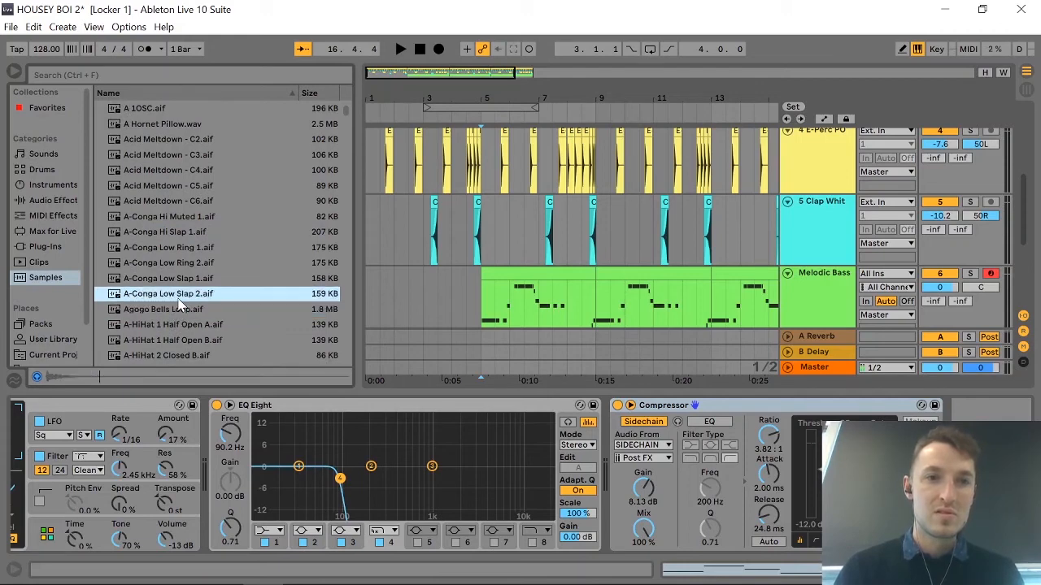
pyautogui.scroll(-3, 158, 281)
pyautogui.click(136, 255)
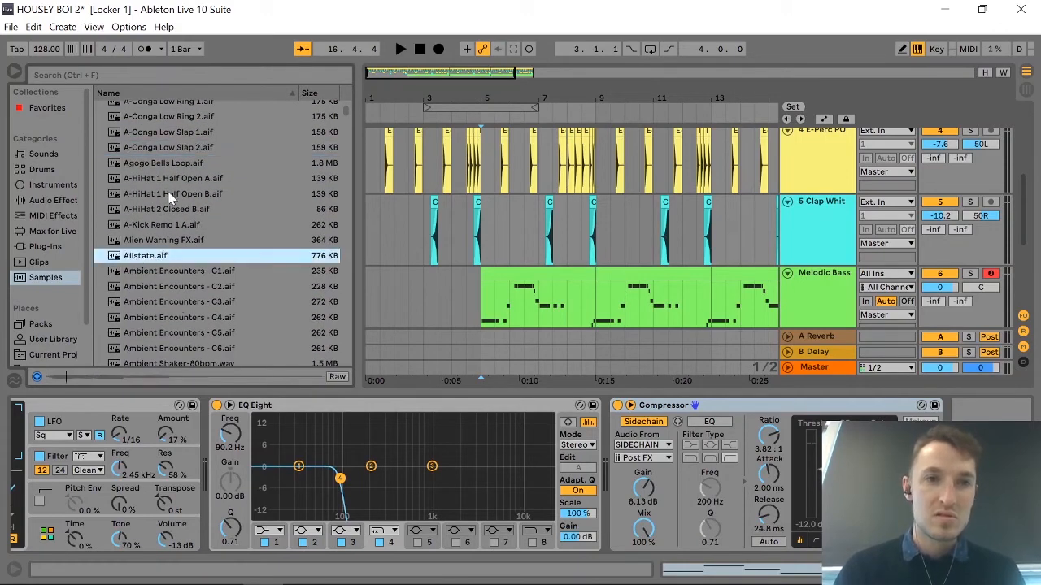
pyautogui.click(181, 147)
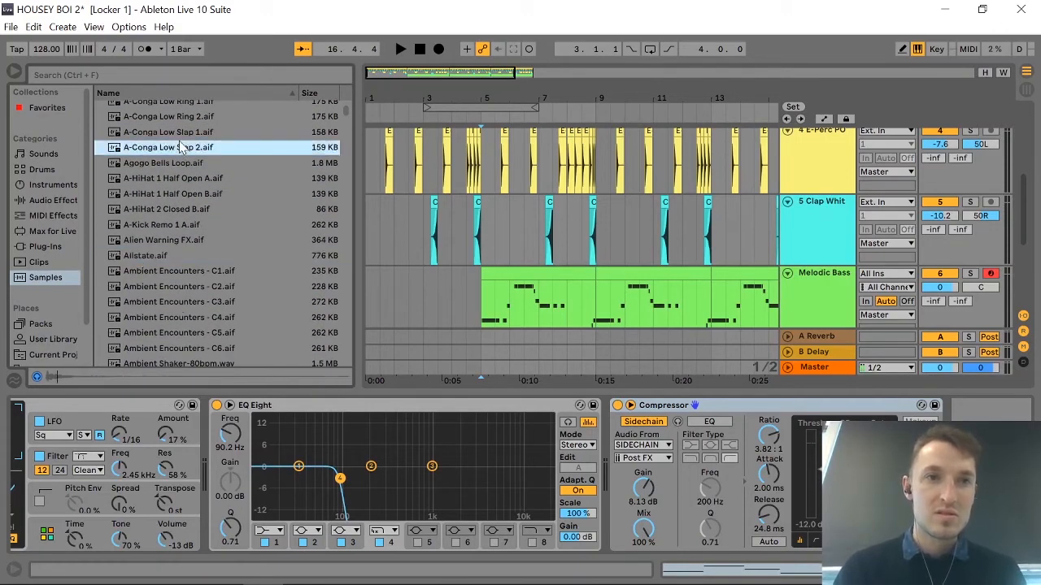
pyautogui.click(160, 244)
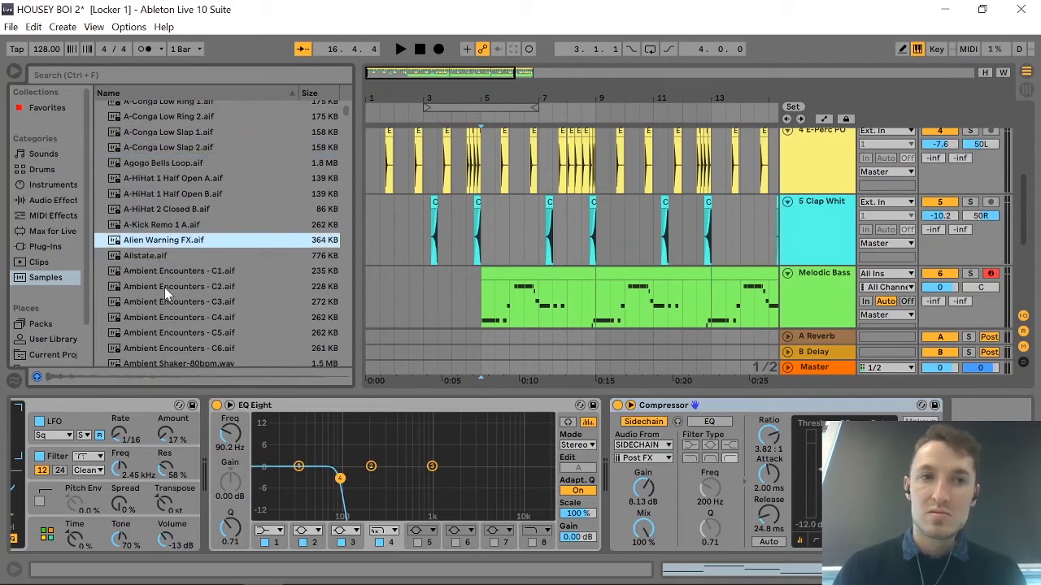
# Compare the Analog Stab, Alien Warning FX, Ambient Swells and Allstate samples by previewing them.
pyautogui.scroll(-3, 165, 287)
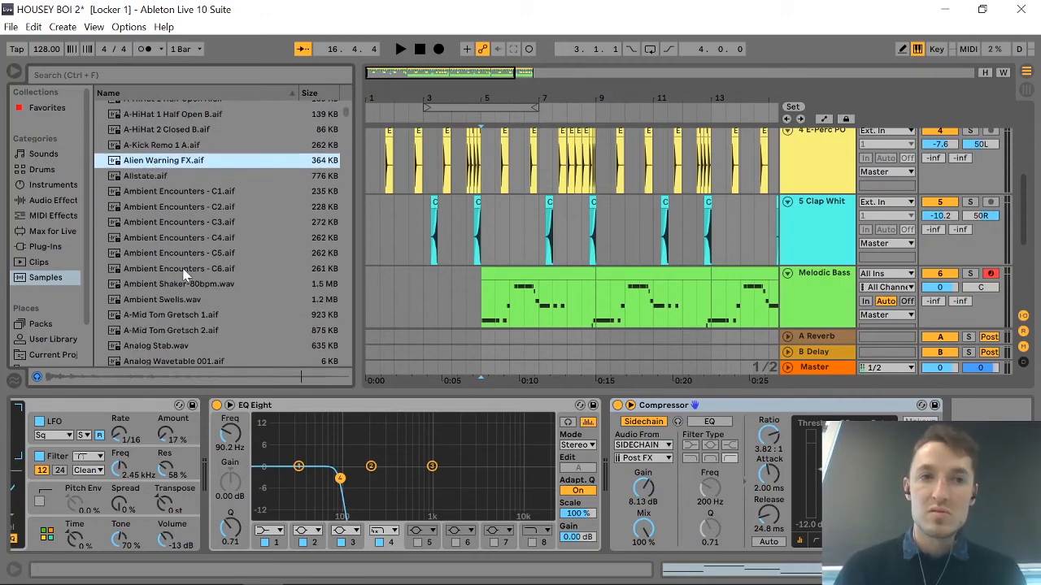
pyautogui.scroll(-1, 165, 291)
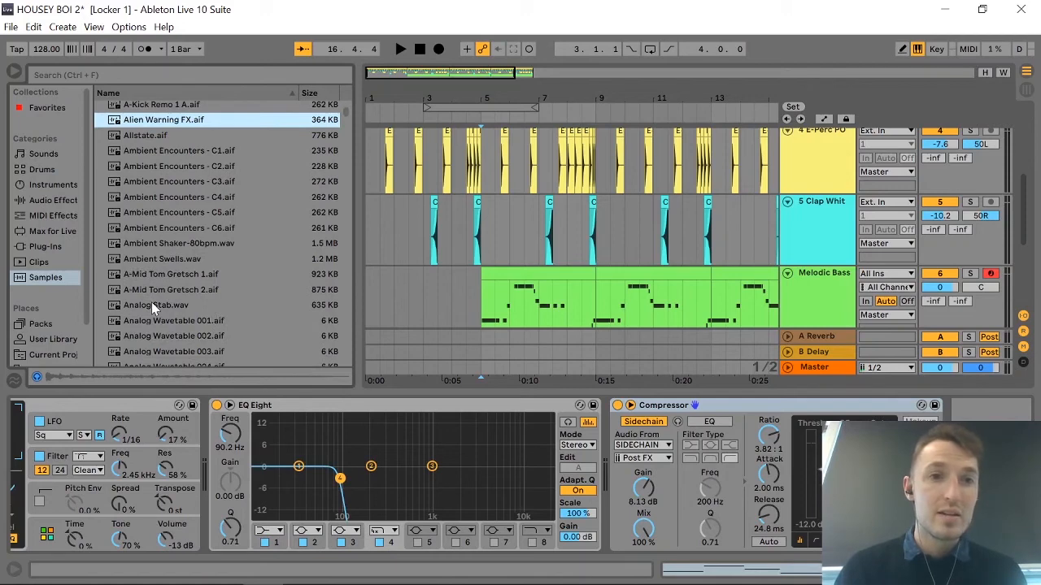
pyautogui.click(152, 305)
pyautogui.click(155, 136)
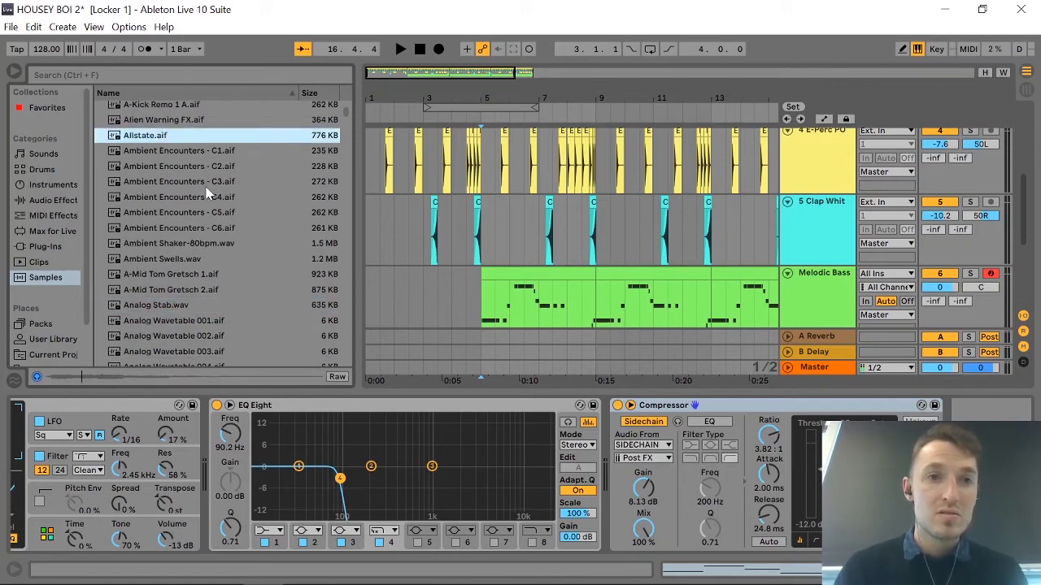
pyautogui.click(164, 122)
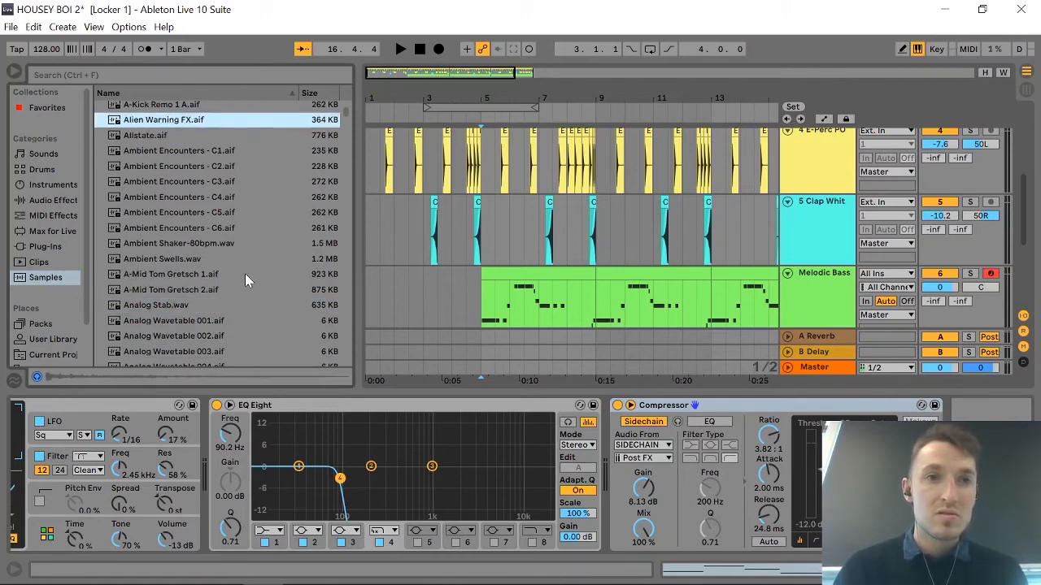
pyautogui.click(162, 258)
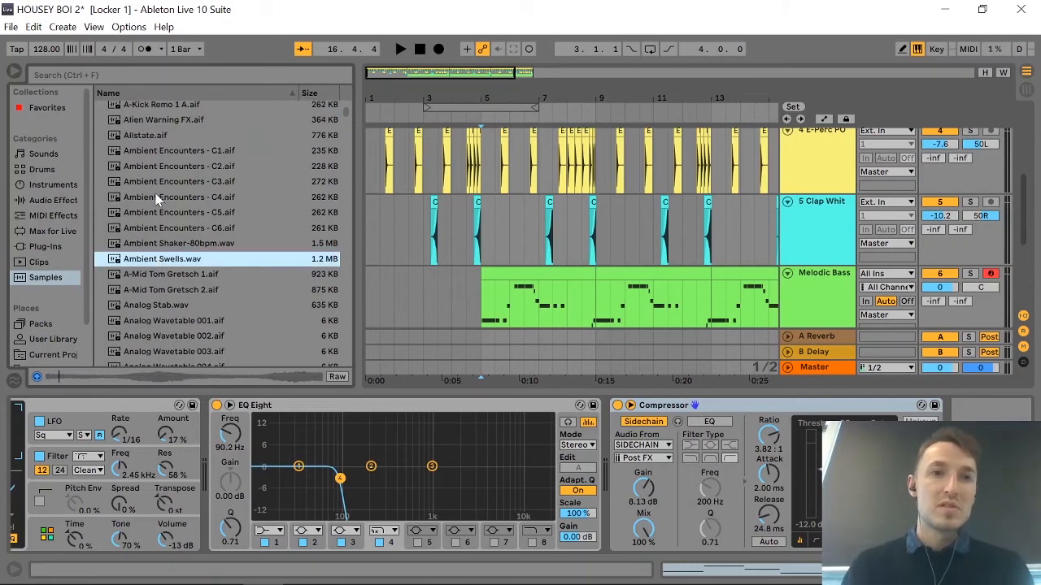
pyautogui.click(165, 134)
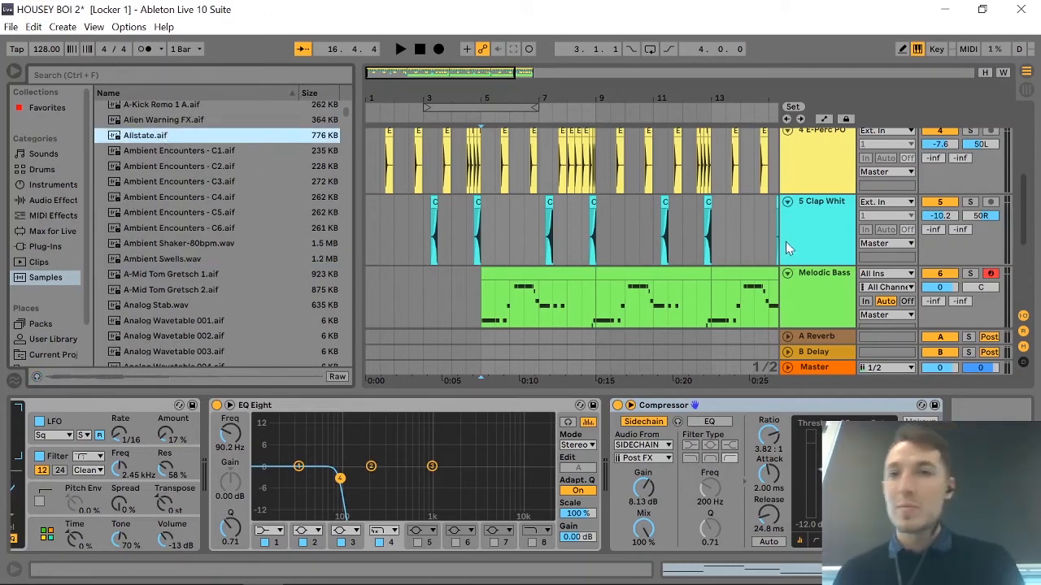
# Place the Allstate.aif sample at bar 5 on the empty audio track 8, and check its clip.
pyautogui.scroll(-5, 816, 272)
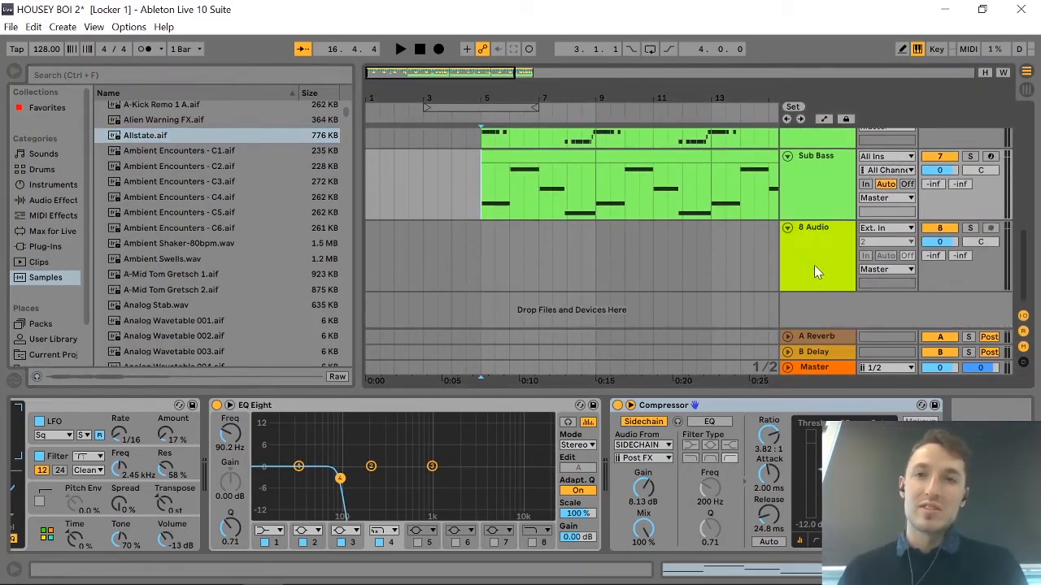
pyautogui.click(815, 270)
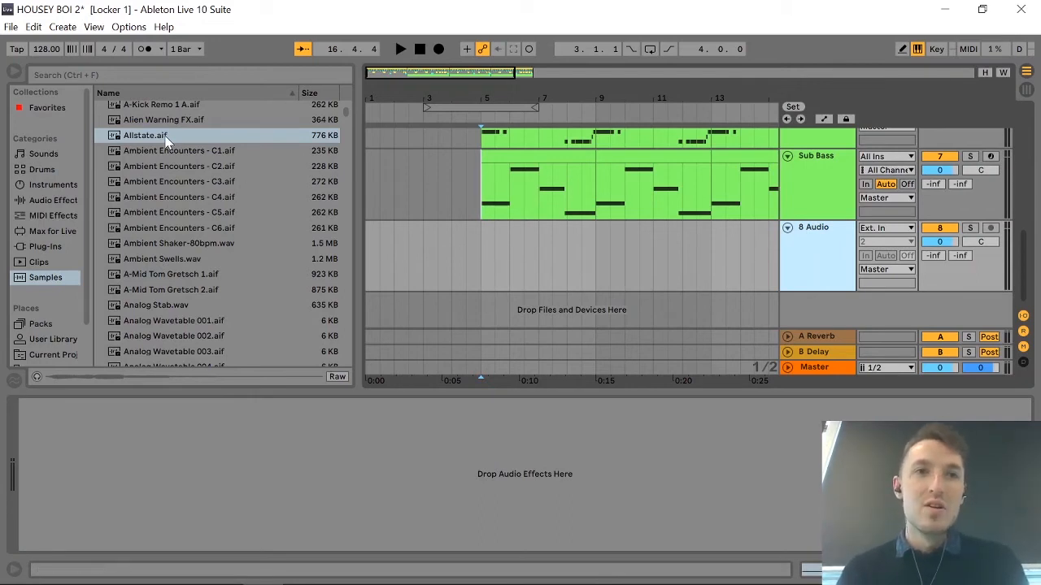
pyautogui.moveTo(166, 138); pyautogui.dragTo(483, 270)
pyautogui.click(462, 256)
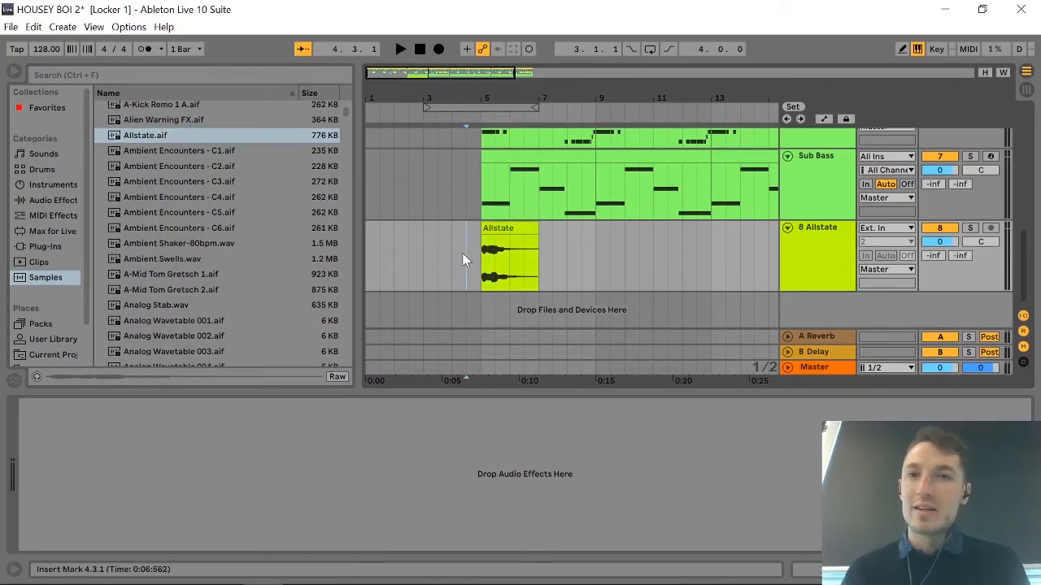
pyautogui.doubleClick(509, 237)
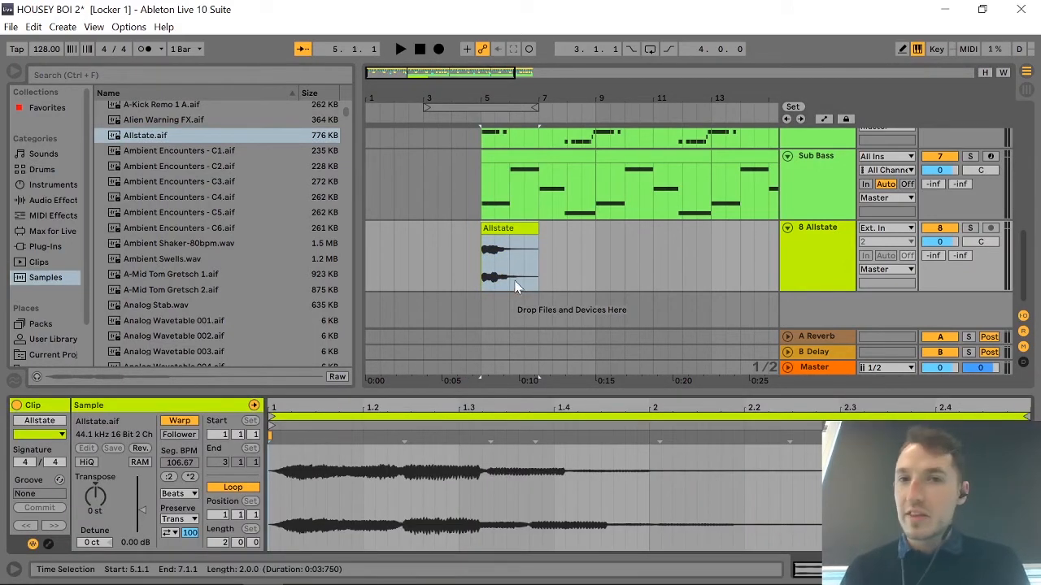
pyautogui.click(814, 273)
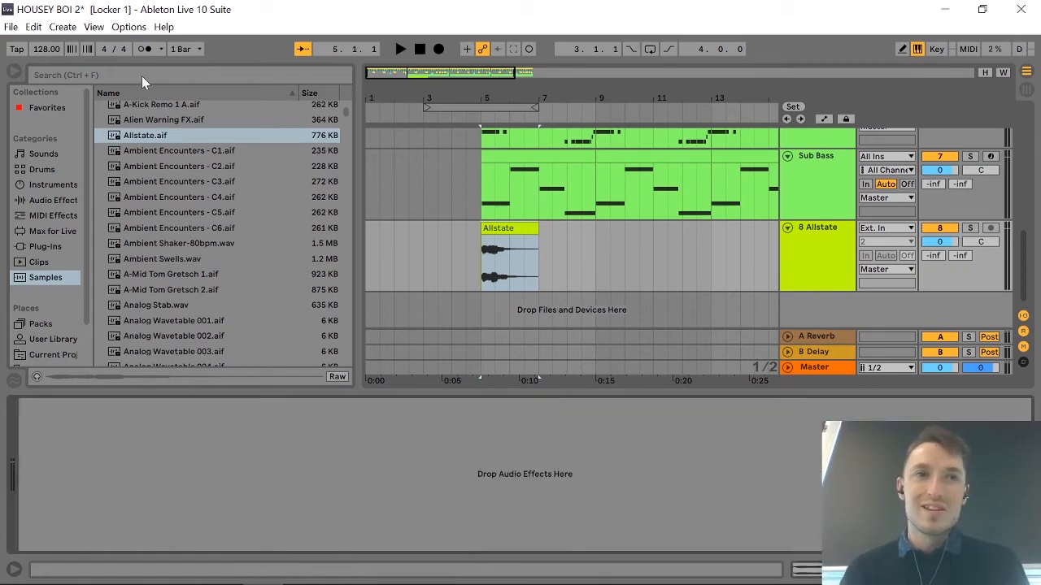
# Play the mix from bar 5 and lower the Allstate track's volume to -14.3 dB, stopping playback when done.
pyautogui.press('space')
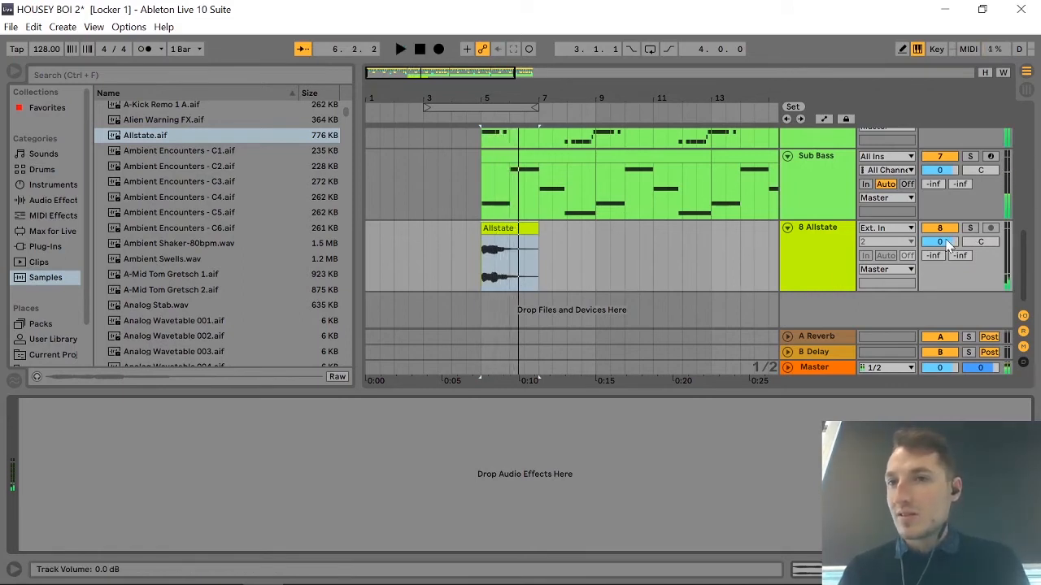
pyautogui.press('space')
pyautogui.moveTo(939, 242); pyautogui.dragTo(939, 248)
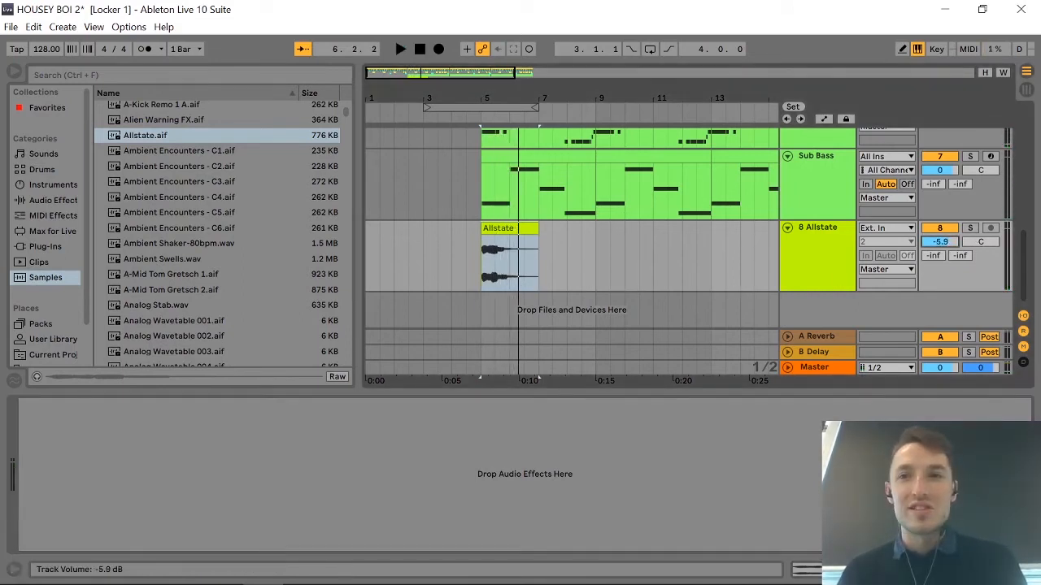
pyautogui.press('space')
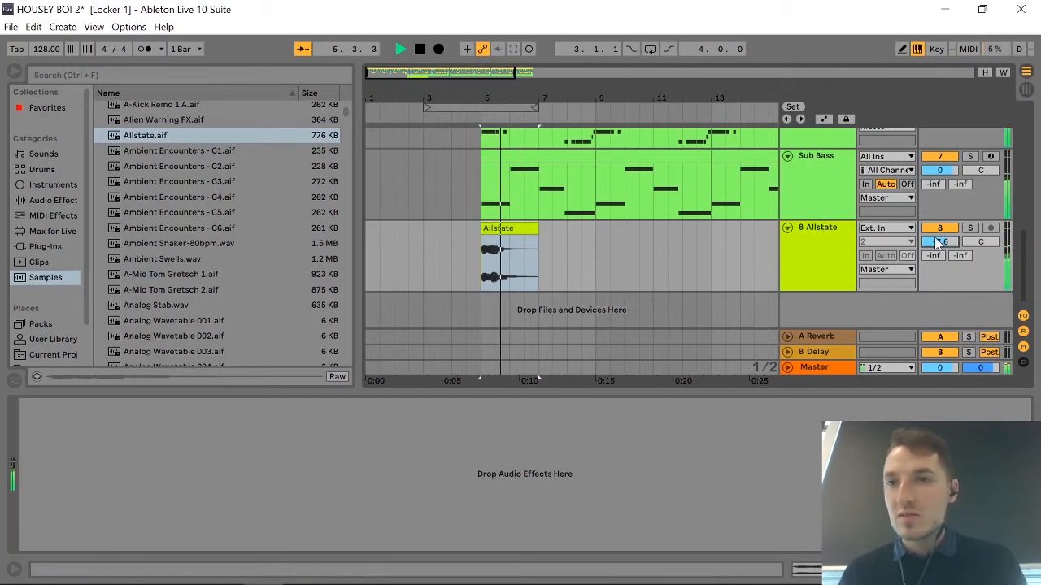
pyautogui.moveTo(939, 241); pyautogui.dragTo(939, 257)
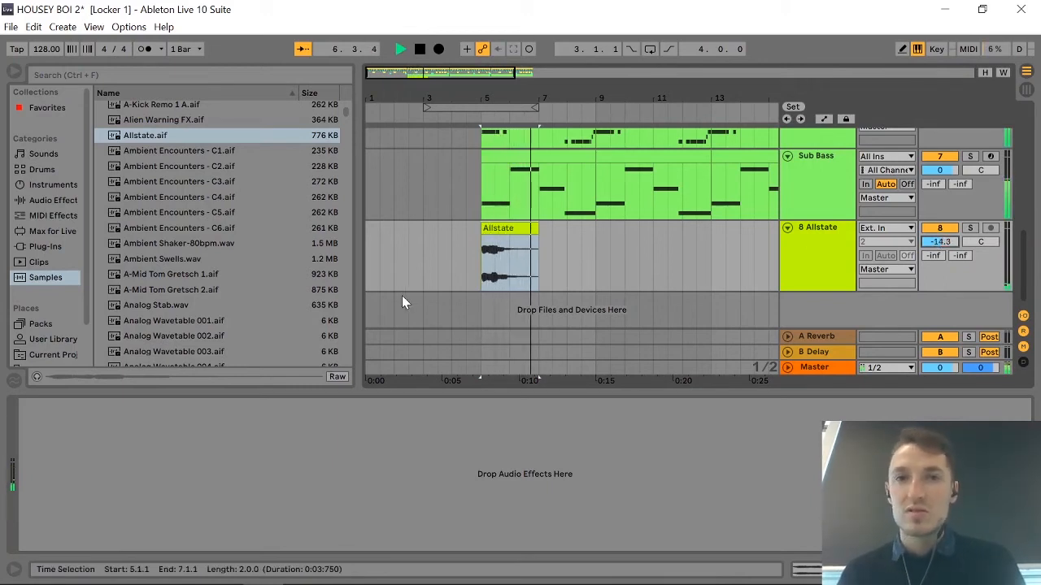
pyautogui.press('space')
pyautogui.press('space')
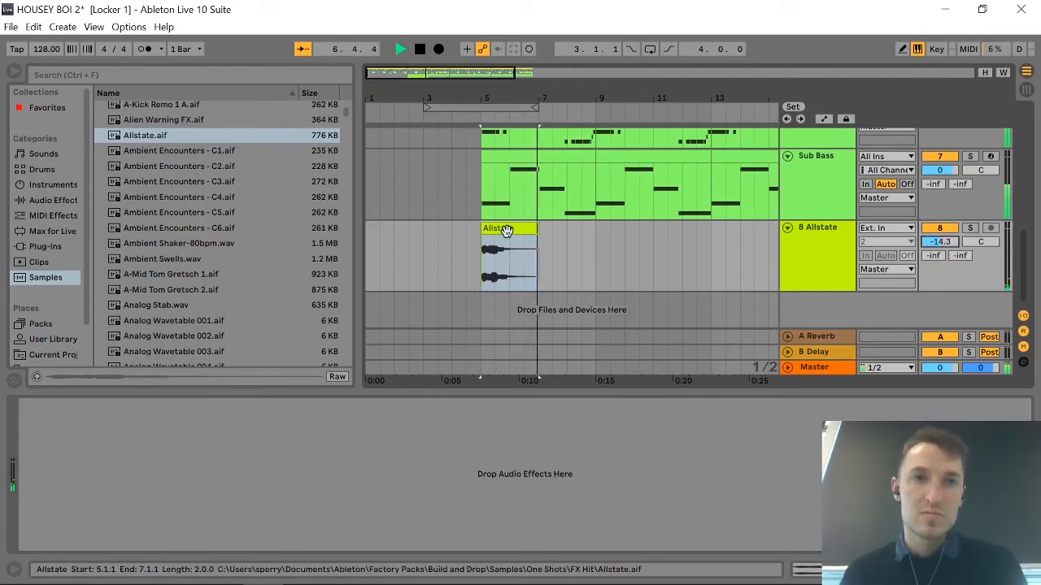
pyautogui.press('space')
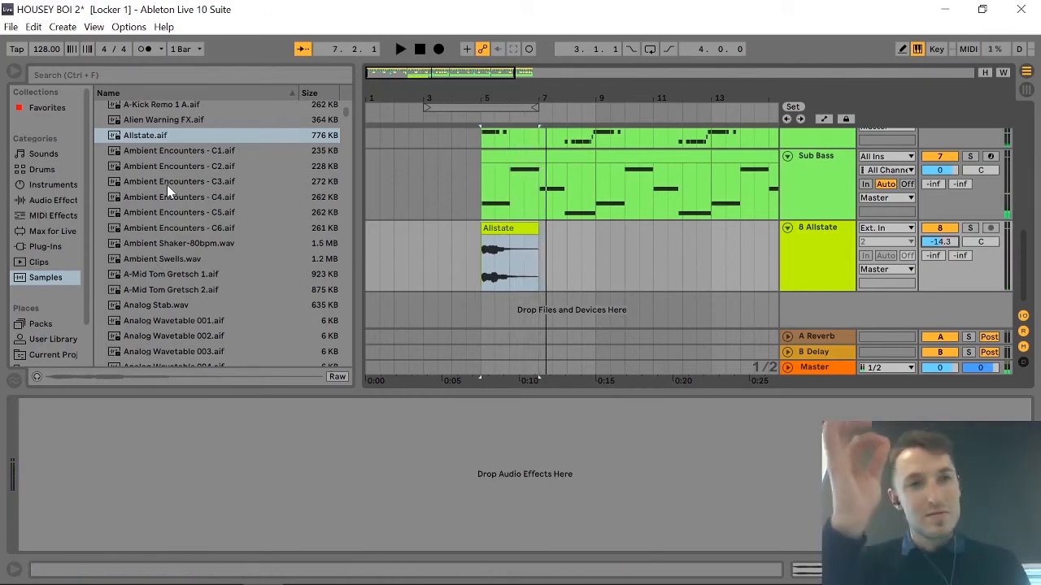
# Add the Tuner audio effect to the Allstate track and play from bar 5 to check the sample's pitch.
pyautogui.click(39, 200)
pyautogui.scroll(-6, 209, 243)
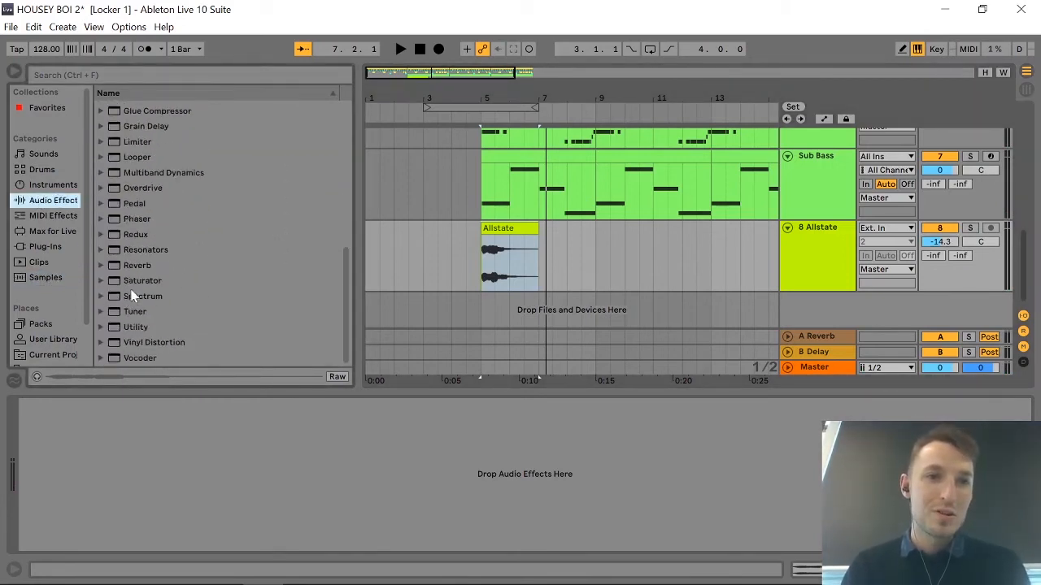
pyautogui.moveTo(123, 309); pyautogui.dragTo(456, 479)
pyautogui.press('space')
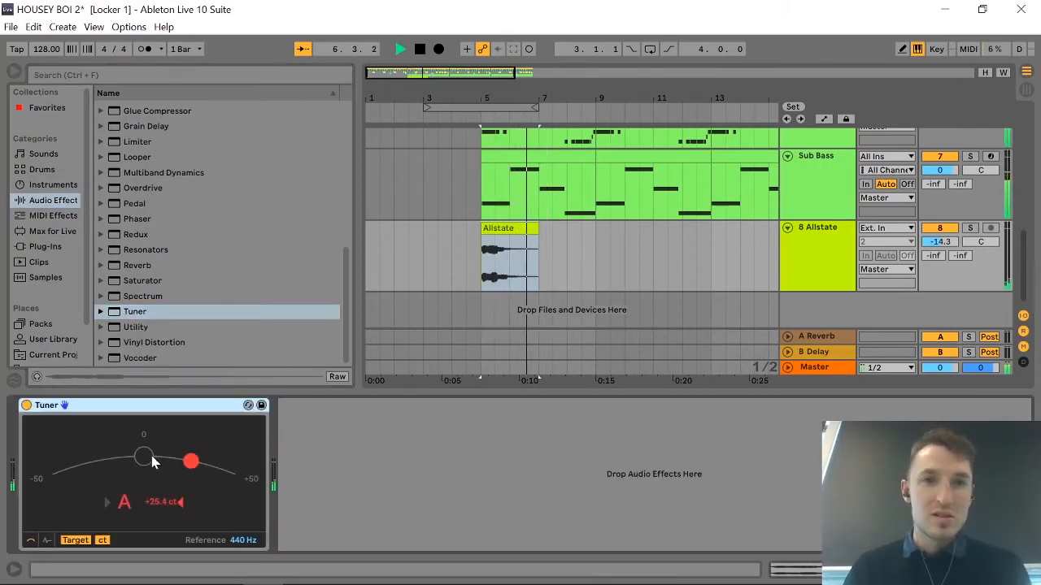
pyautogui.press('space')
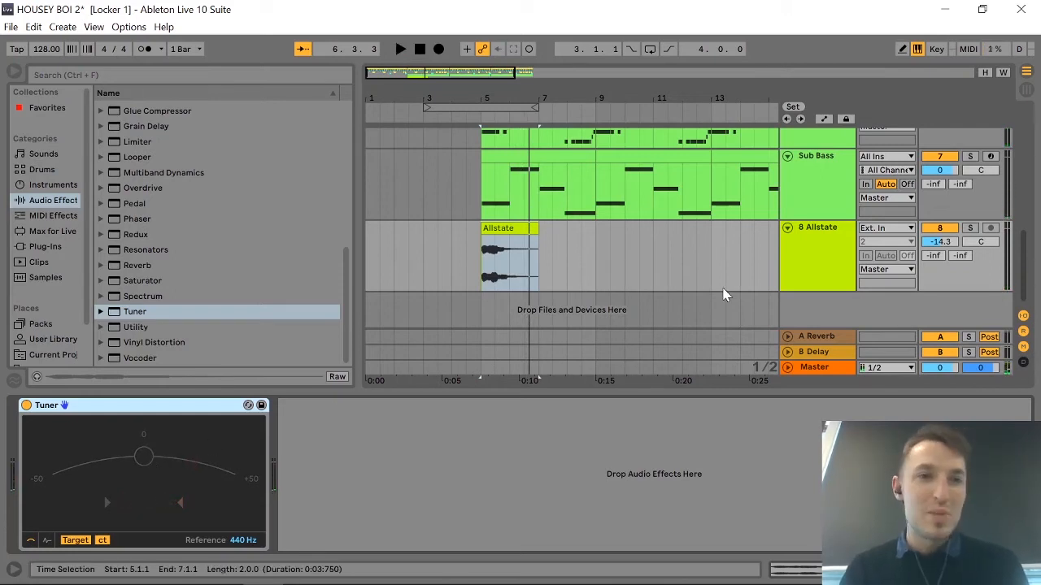
# Solo the Allstate track during playback from bar 5 to read its pitch alone on the Tuner, stopping when done.
pyautogui.press('space')
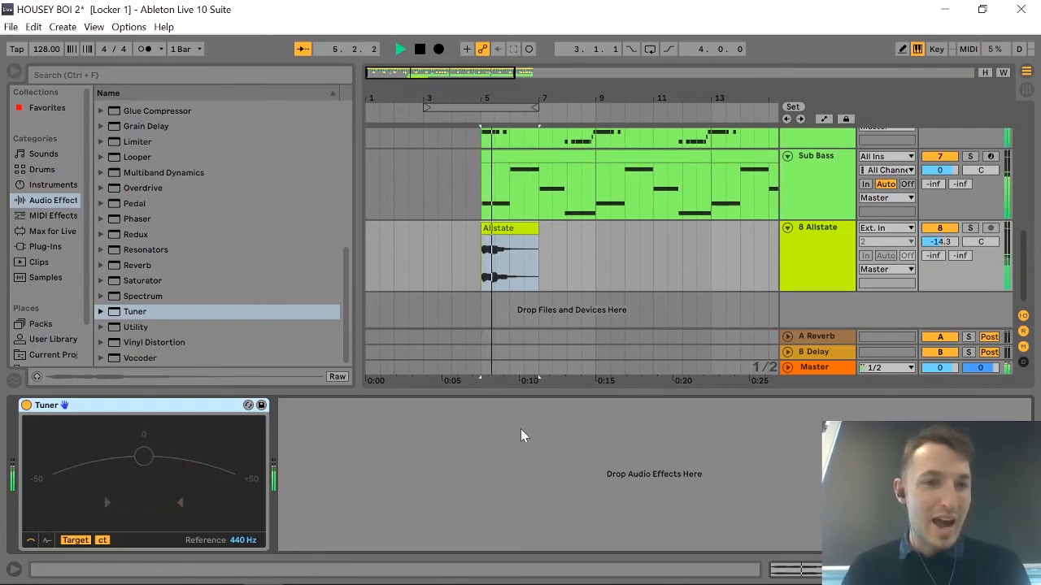
pyautogui.click(969, 229)
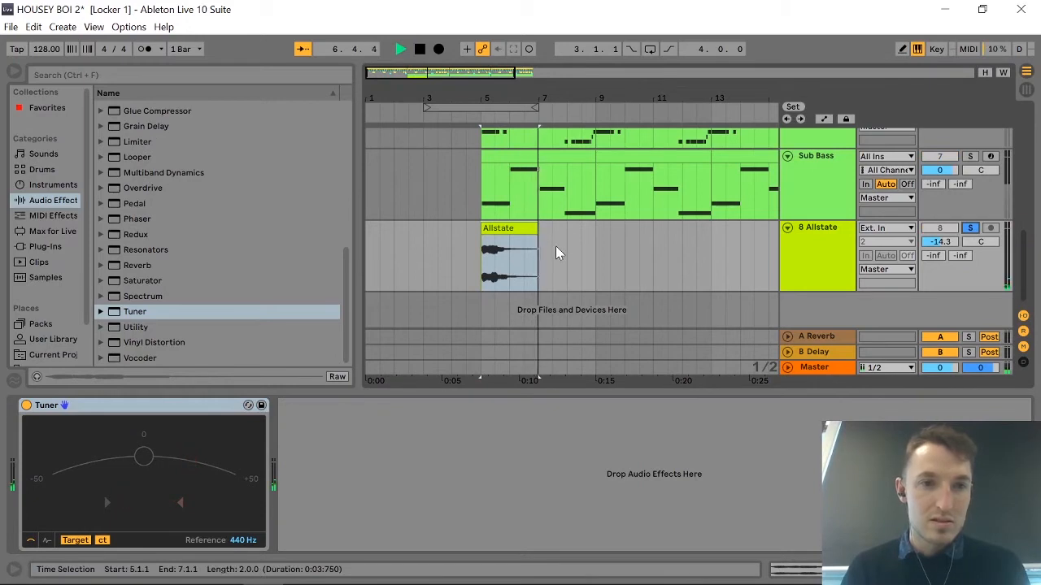
pyautogui.press('space')
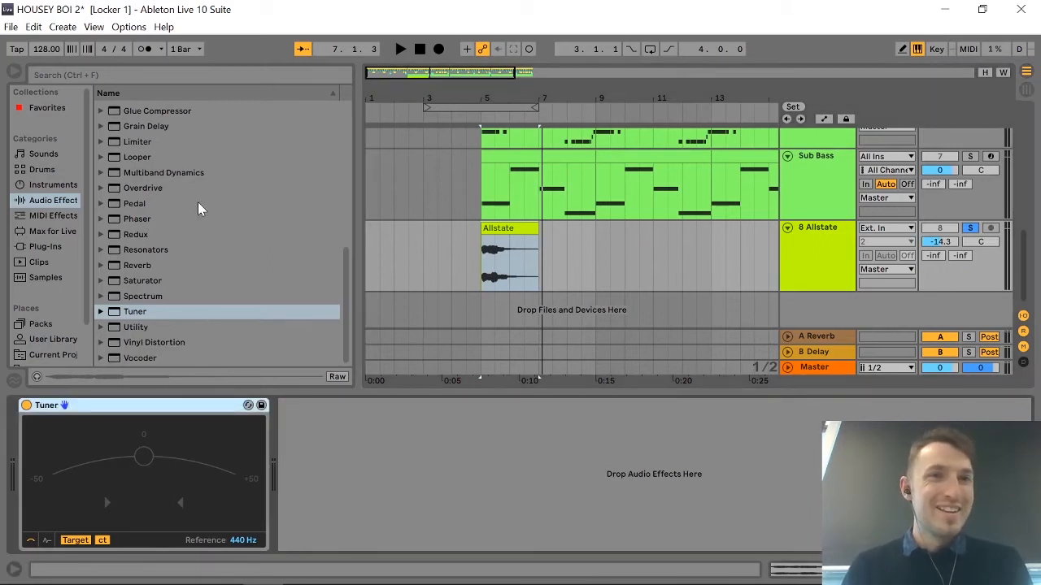
pyautogui.scroll(8, 173, 258)
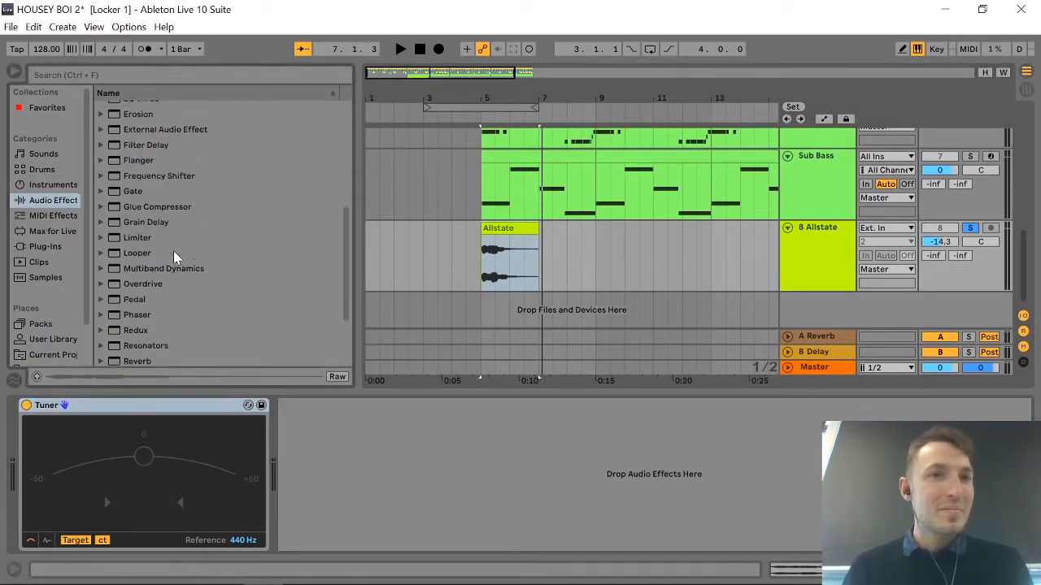
pyautogui.scroll(-2, 167, 292)
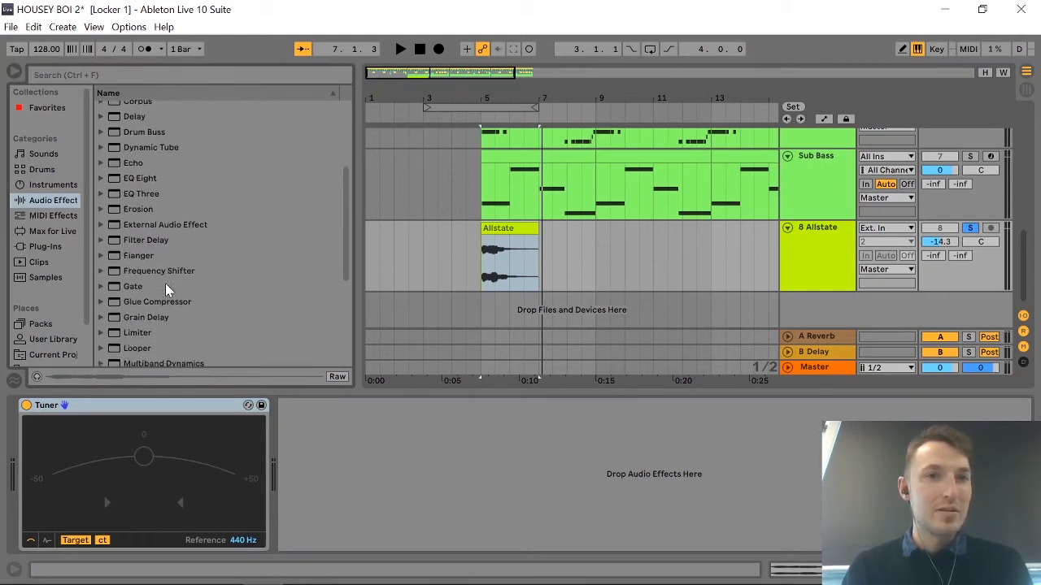
pyautogui.scroll(5, 166, 291)
pyautogui.scroll(-8, 167, 291)
pyautogui.scroll(-4, 166, 291)
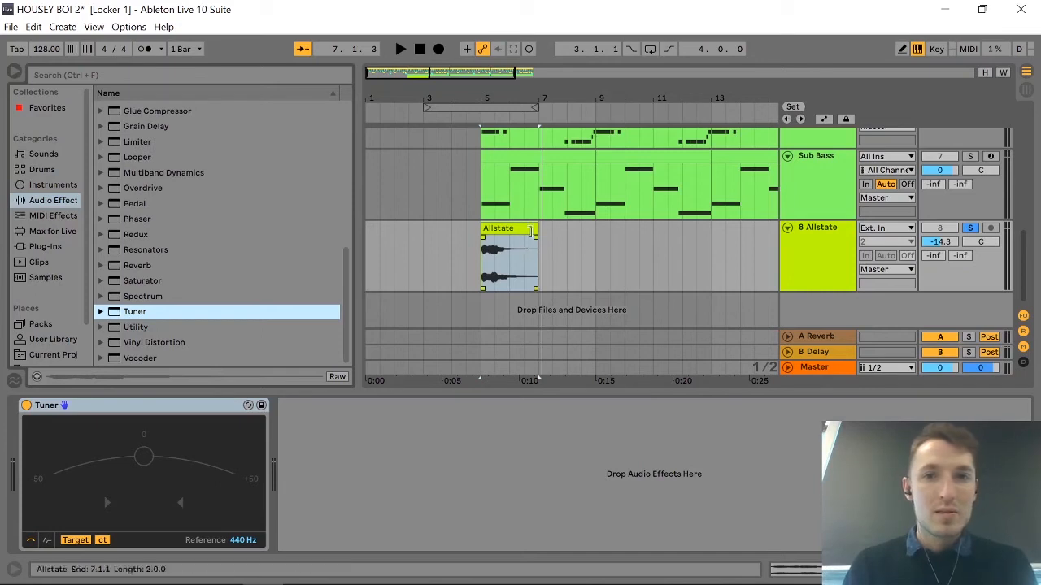
# Open the sample settings of the Allstate clip at bar 5.
pyautogui.click(510, 228)
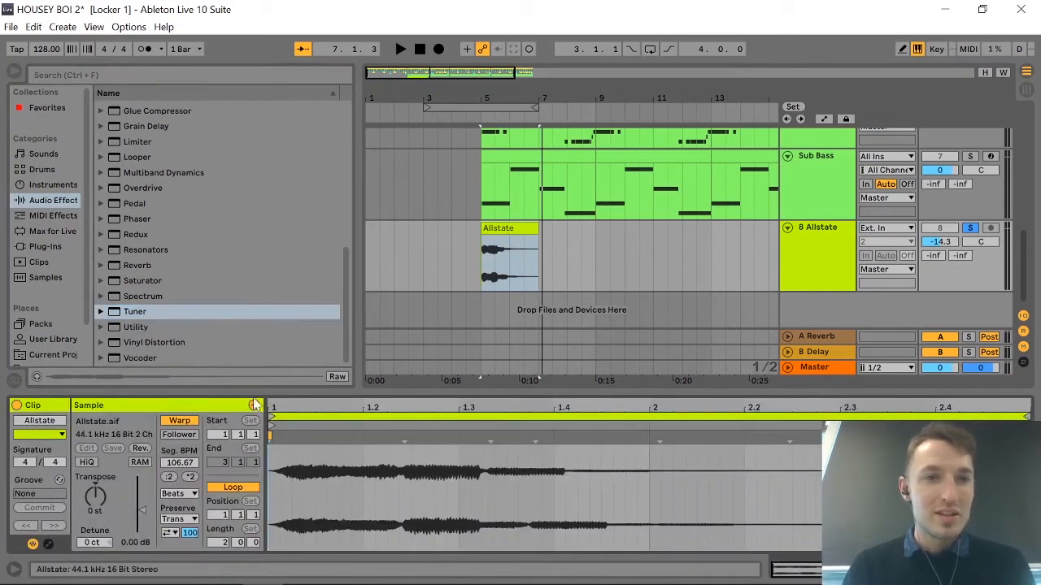
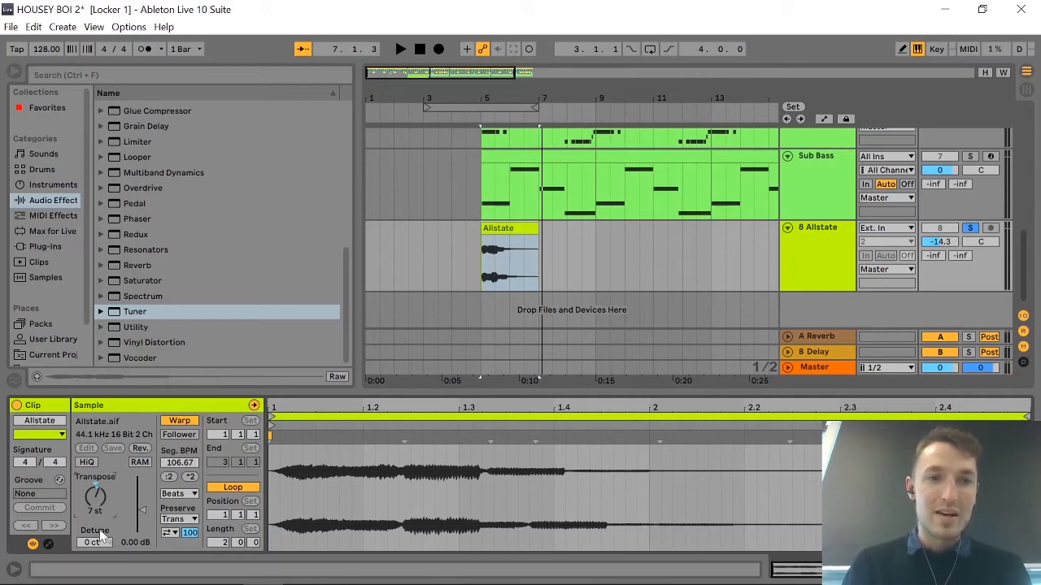
# Detune the Allstate clip to -30 ct and audition it from bar 5, stopping playback when done.
pyautogui.moveTo(91, 549); pyautogui.dragTo(92, 557)
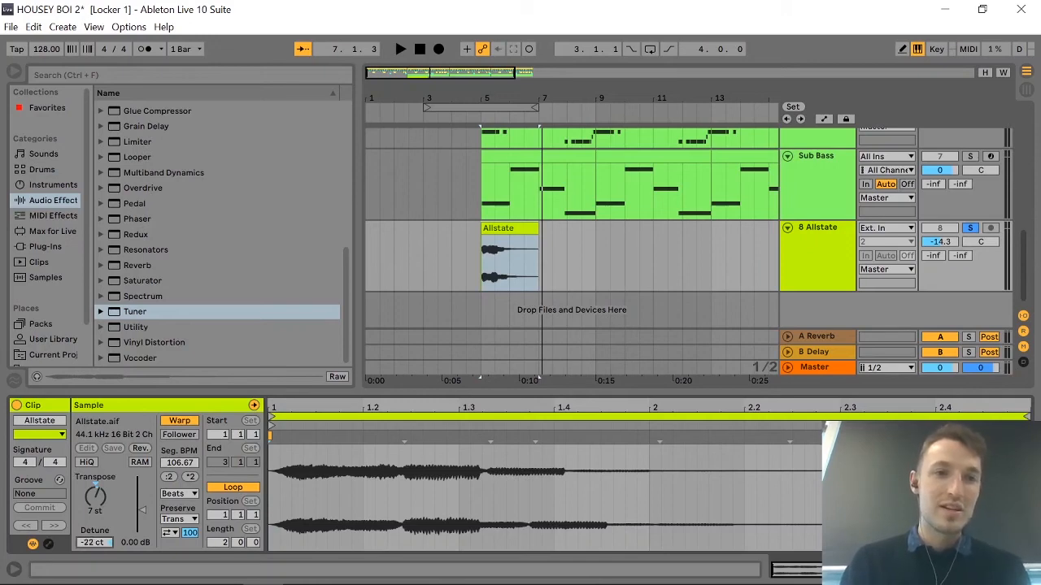
pyautogui.press('space')
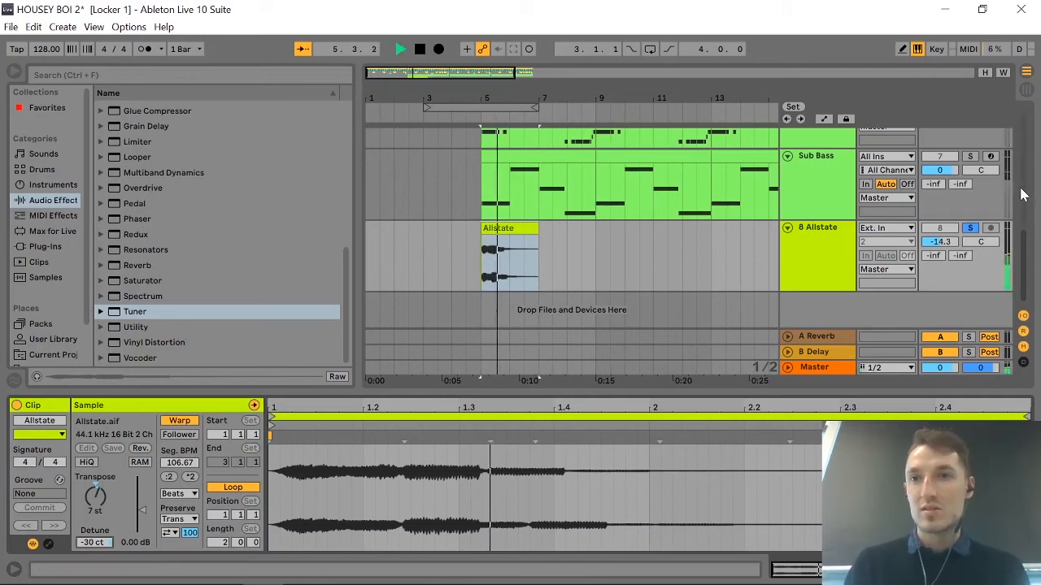
pyautogui.press('space')
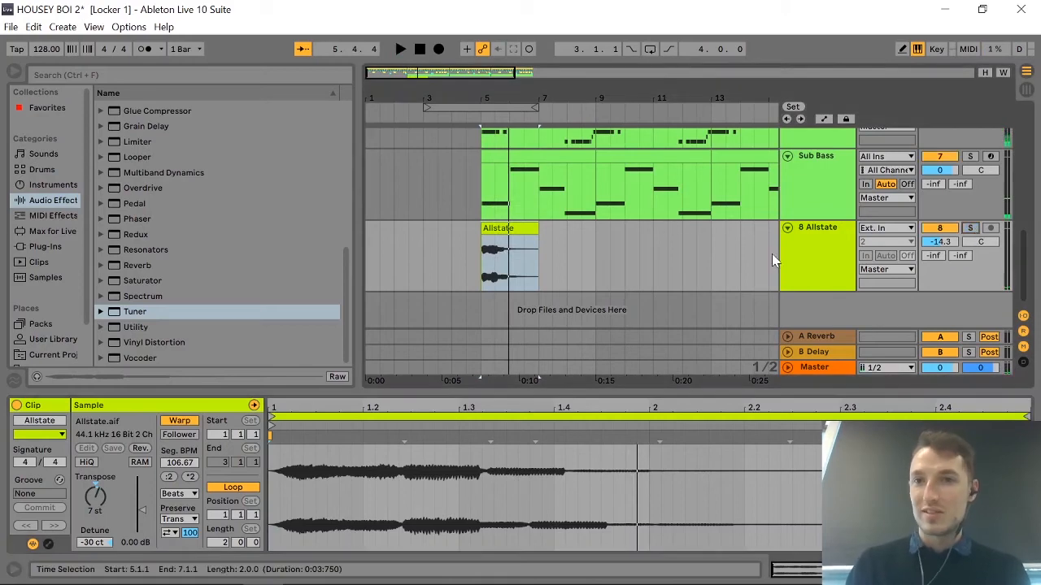
# Check the Tuner on the Allstate track while the full mix plays, and remove the Tuner from the track.
pyautogui.click(799, 258)
pyautogui.click(800, 259)
pyautogui.press('space')
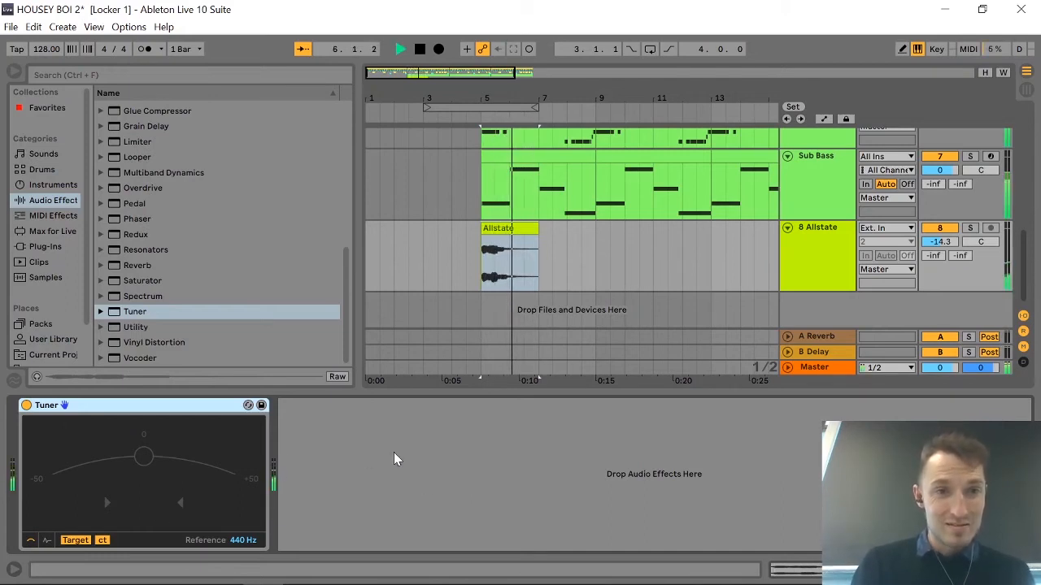
pyautogui.press('space')
pyautogui.press('Delete')
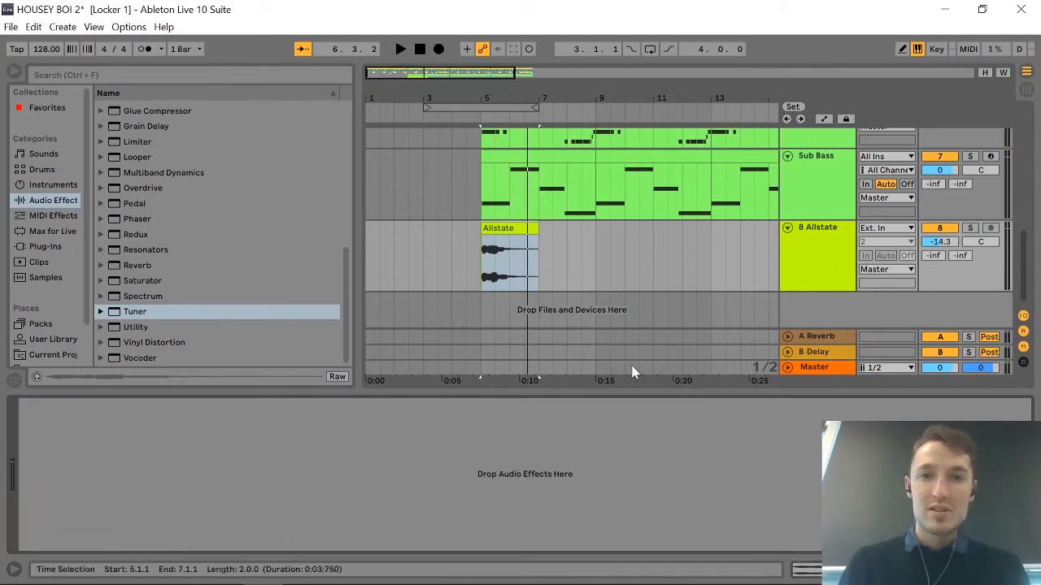
# Reopen the Allstate clip's sample settings and play the full mix from bar 5, stopping when done.
pyautogui.doubleClick(497, 228)
pyautogui.press('space')
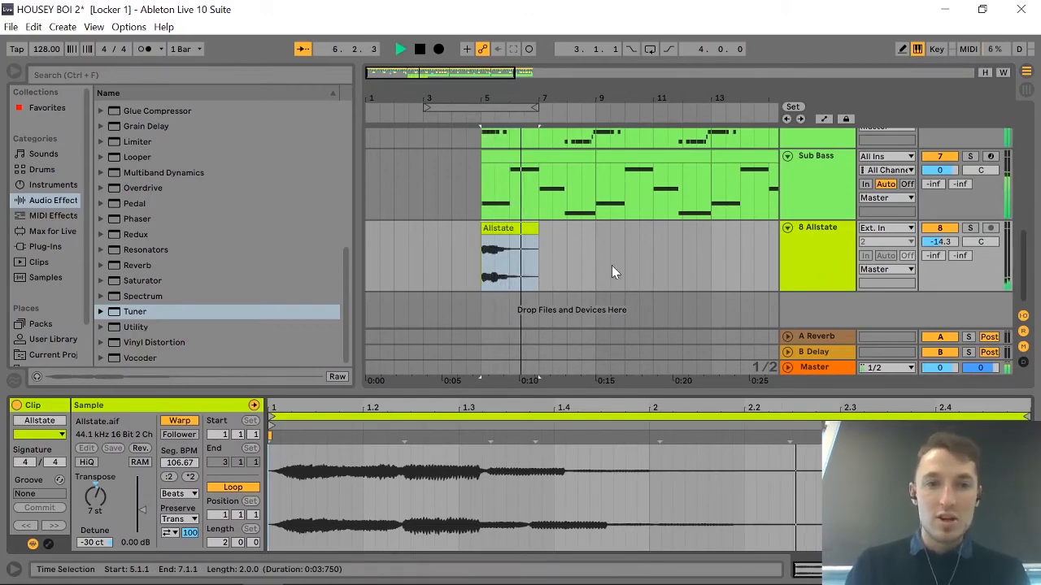
pyautogui.press('space')
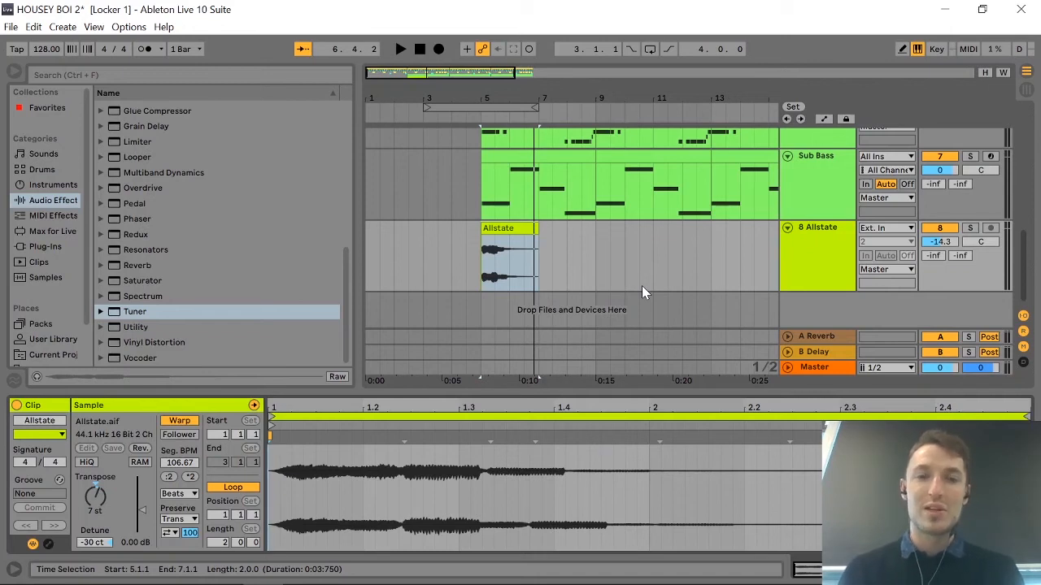
# Lower the Allstate track's volume to -18.9 dB.
pyautogui.click(514, 230)
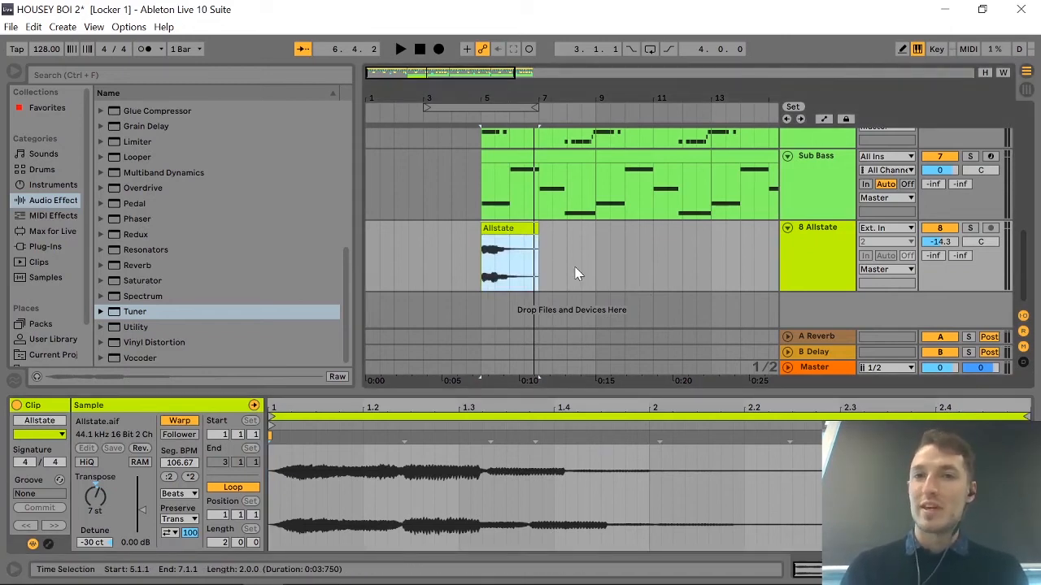
pyautogui.scroll(-3, 576, 273)
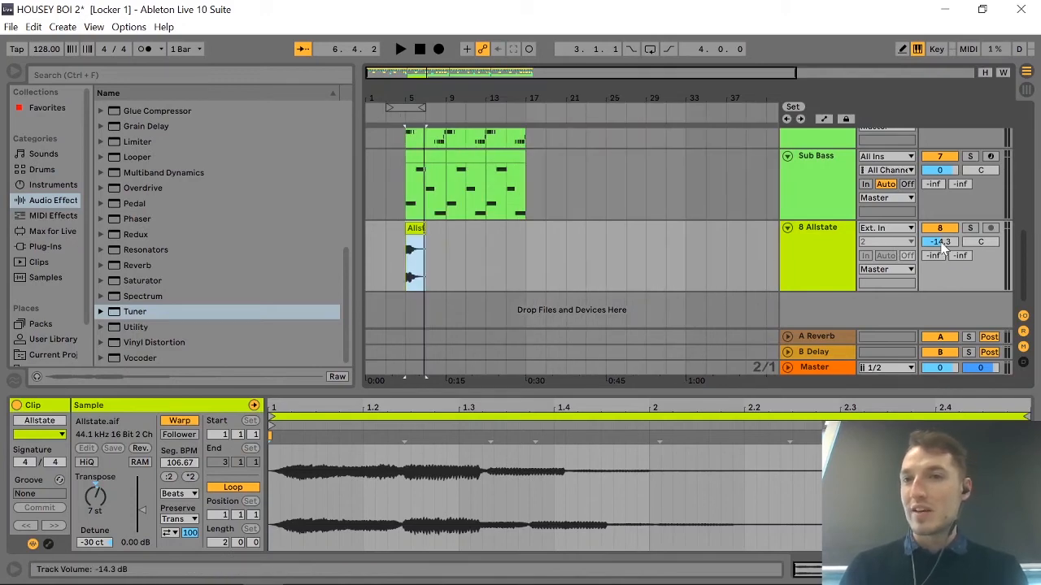
pyautogui.moveTo(942, 244); pyautogui.dragTo(942, 251)
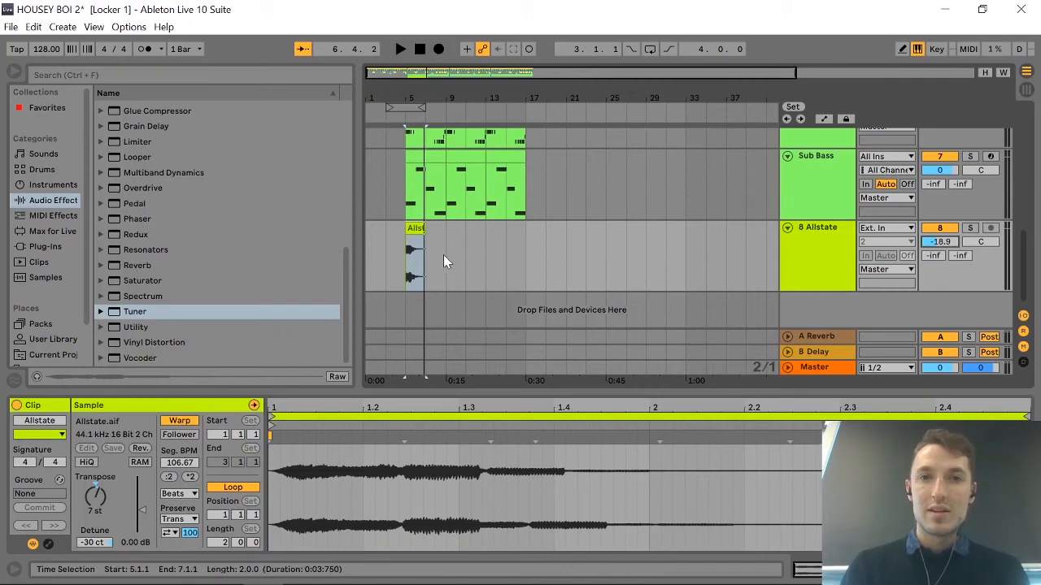
# Shorten the Allstate clip to one bar so that it ends at bar 6.
pyautogui.moveTo(443, 250); pyautogui.dragTo(408, 251)
pyautogui.click(415, 229)
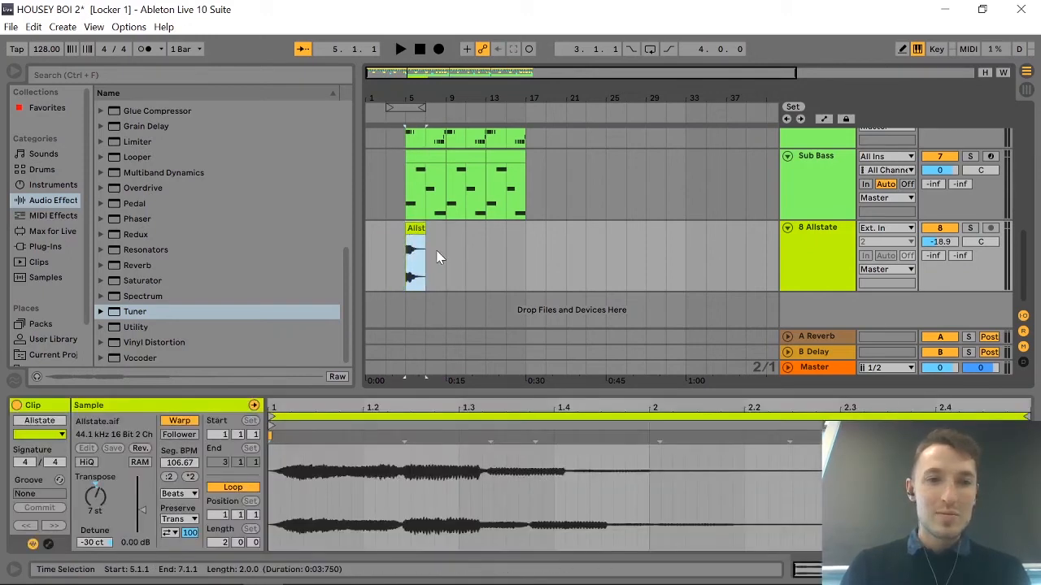
pyautogui.press('z')
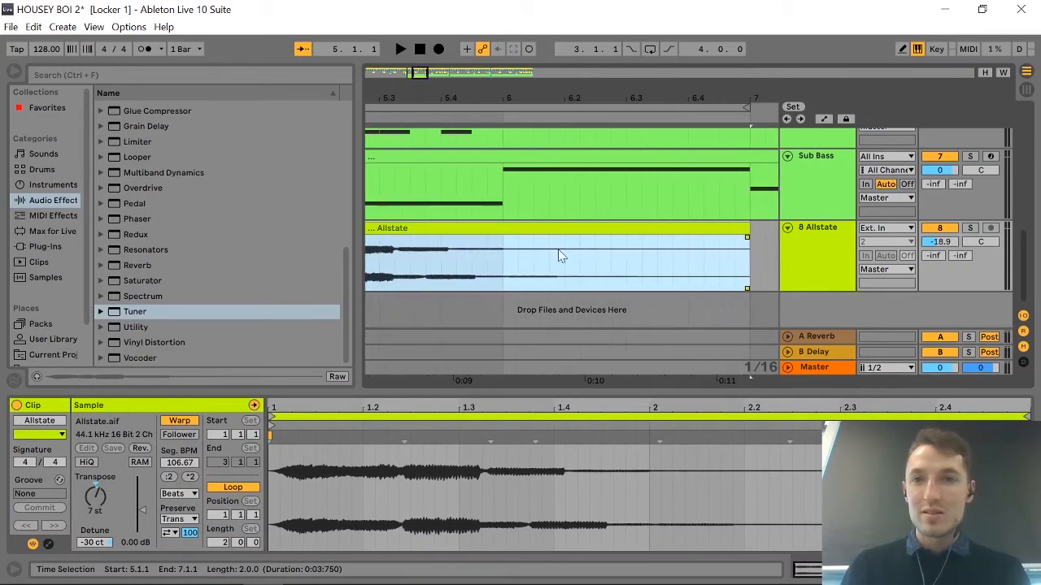
pyautogui.click(750, 230)
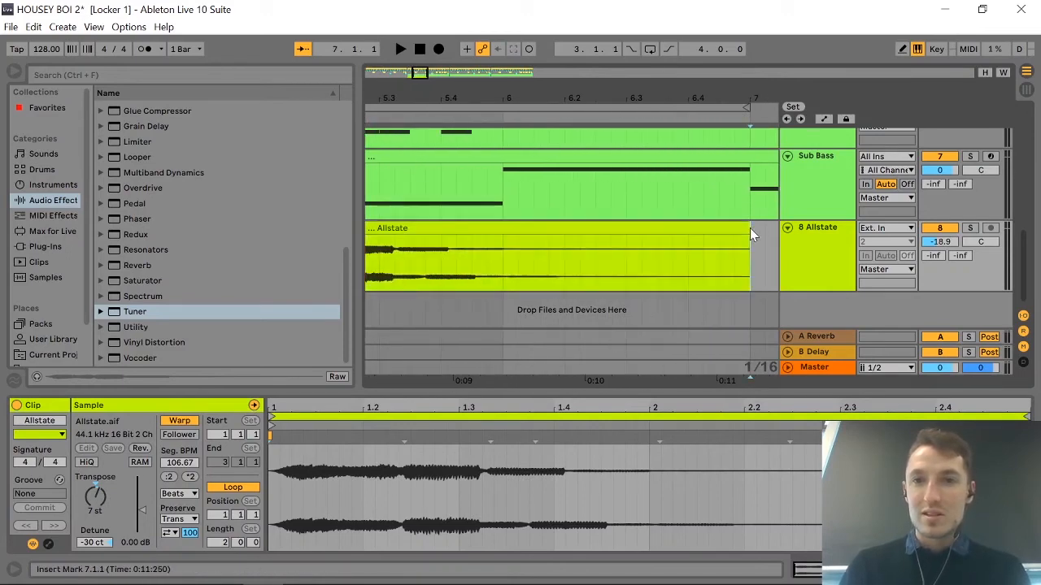
pyautogui.moveTo(749, 236); pyautogui.dragTo(502, 233)
pyautogui.click(726, 232)
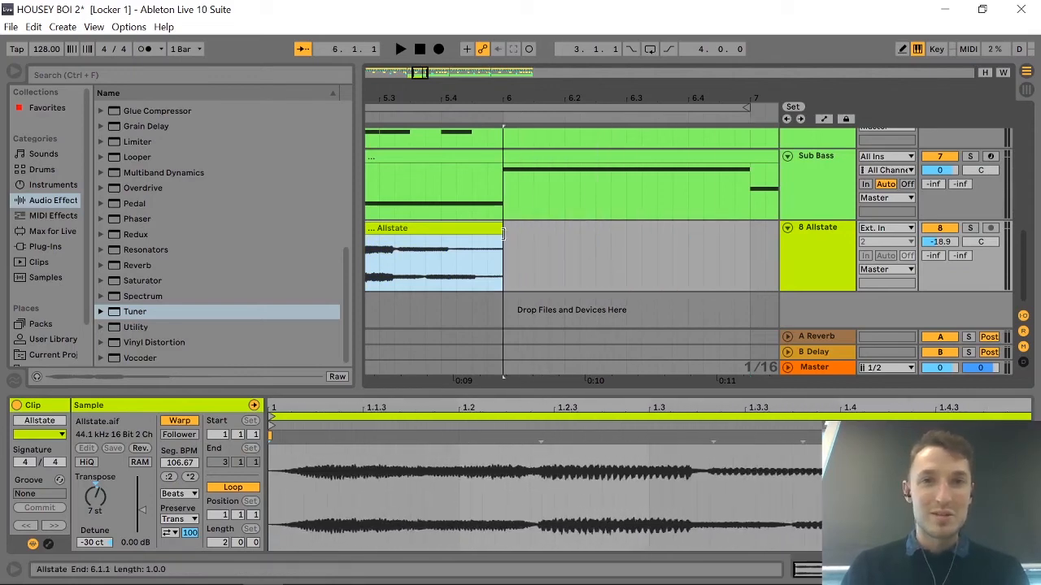
# Split the Allstate clip at two points just after 5.2, at about 0:07:972 and 0:07:983.
pyautogui.hscroll(-3, 502, 237)
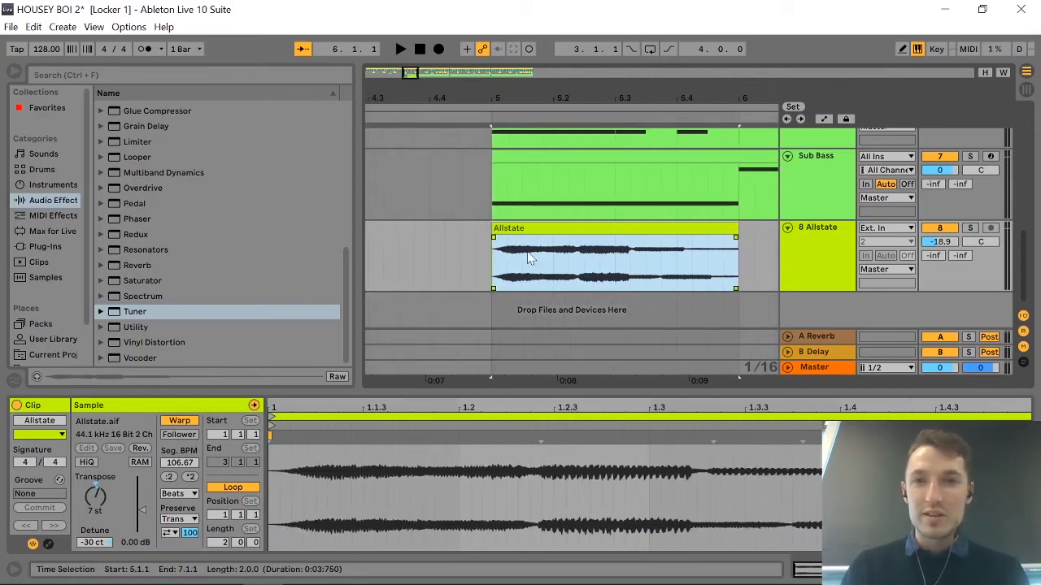
pyautogui.click(552, 267)
pyautogui.press('+')
pyautogui.press('+')
pyautogui.press('+')
pyautogui.press('+')
pyautogui.press('+')
pyautogui.press('+')
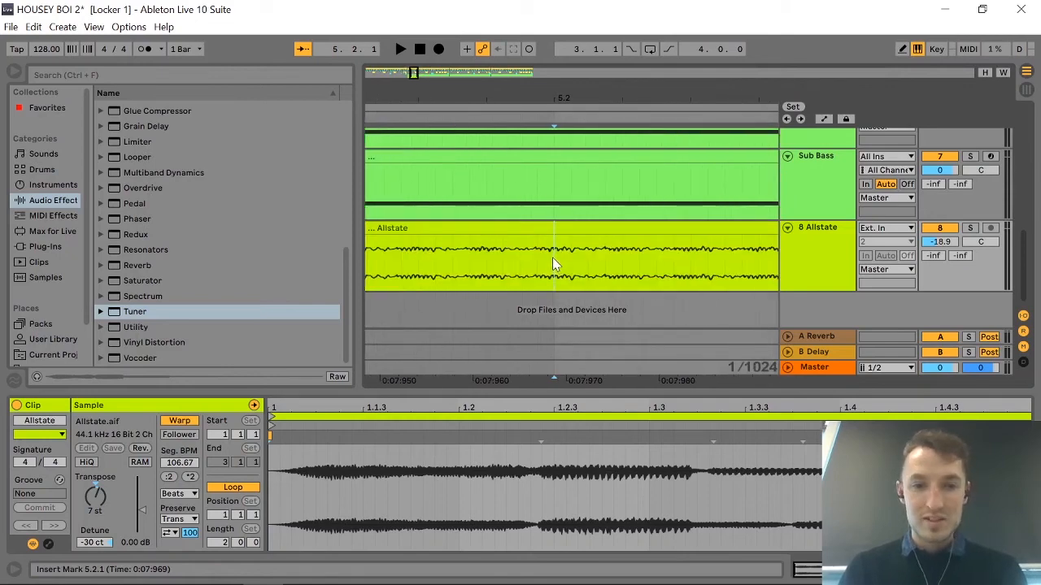
pyautogui.click(588, 262)
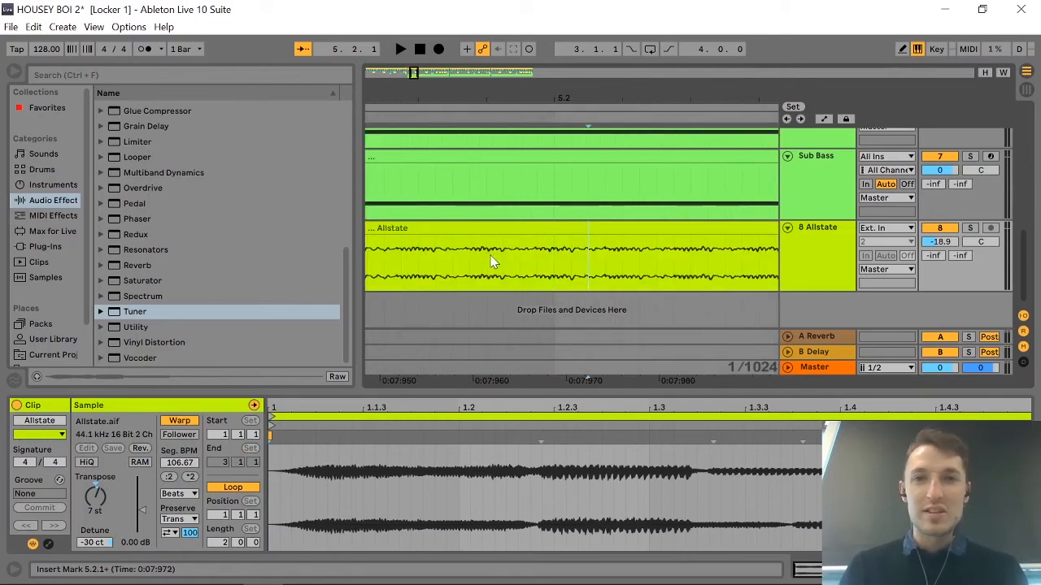
pyautogui.press('-')
pyautogui.press('-')
pyautogui.press('-')
pyautogui.hscroll(-6, 492, 262)
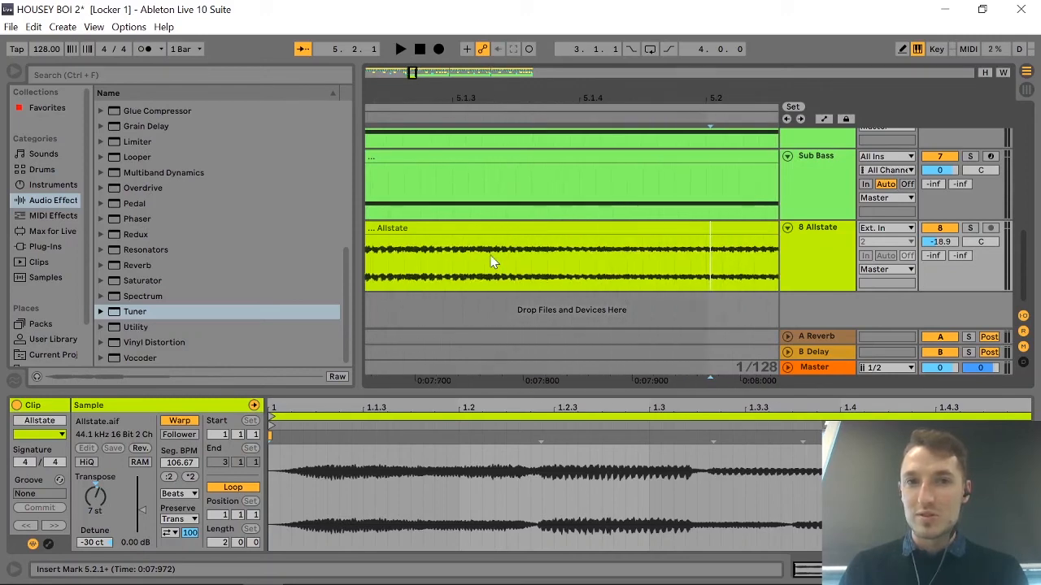
pyautogui.hscroll(3, 491, 262)
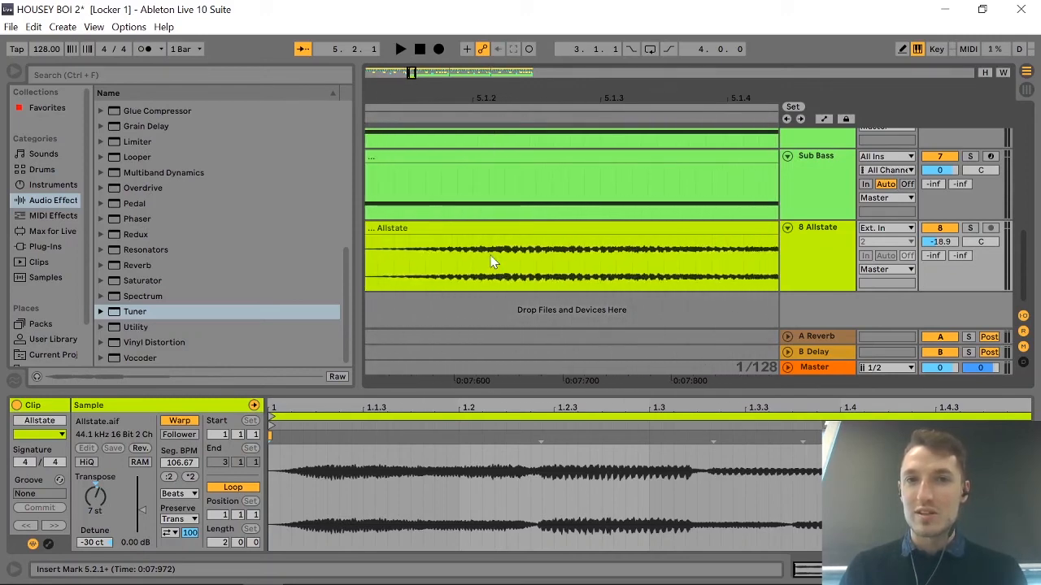
pyautogui.hscroll(4, 491, 262)
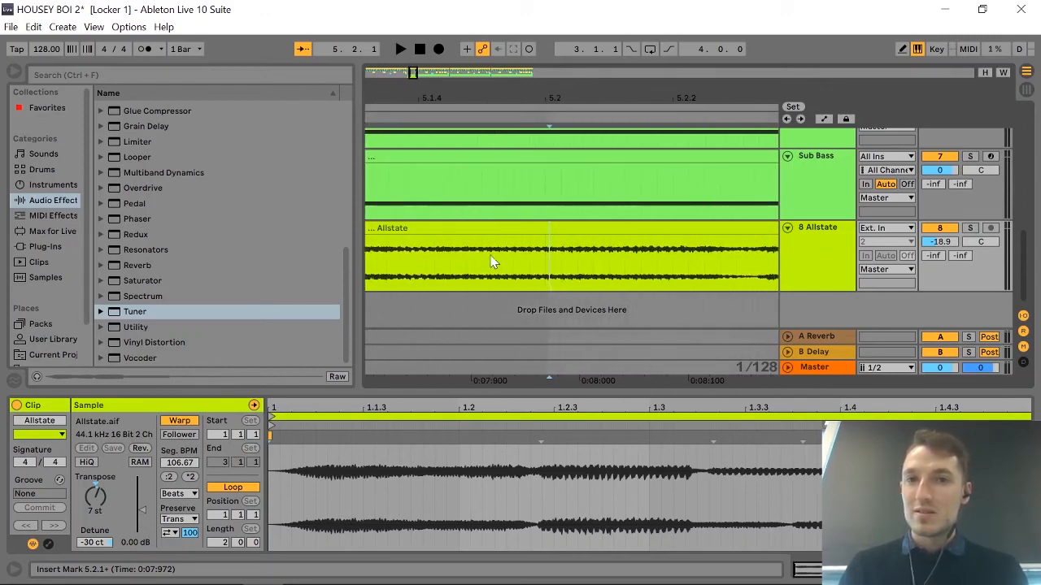
pyautogui.hotkey('ctrl', 'e')
pyautogui.click(473, 255)
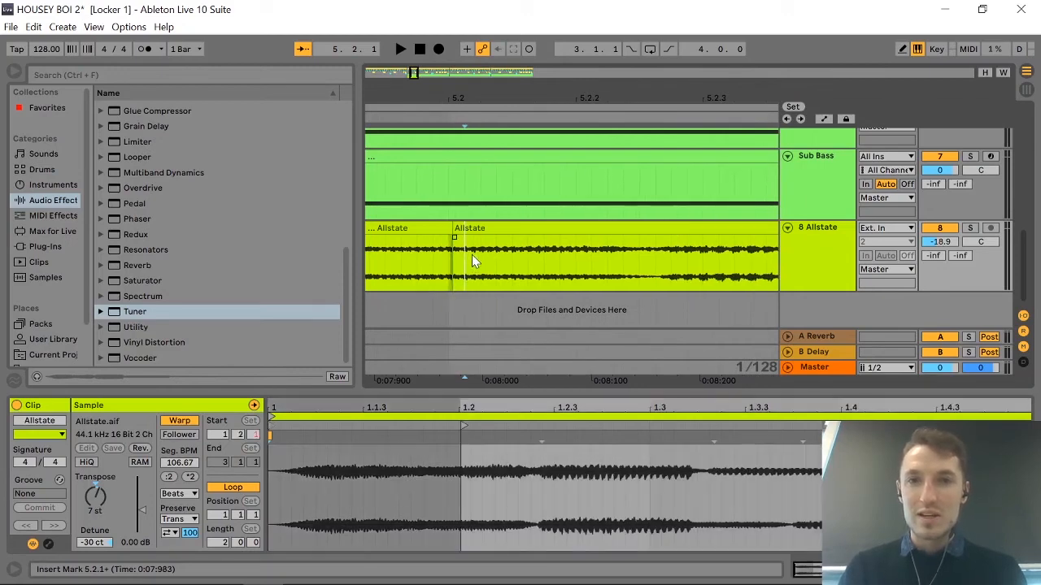
pyautogui.hotkey('ctrl', 'e')
# Split the Allstate clip at about 0:08:042 and again about 15 ms further along.
pyautogui.click(534, 264)
pyautogui.hotkey('ctrl', 'e')
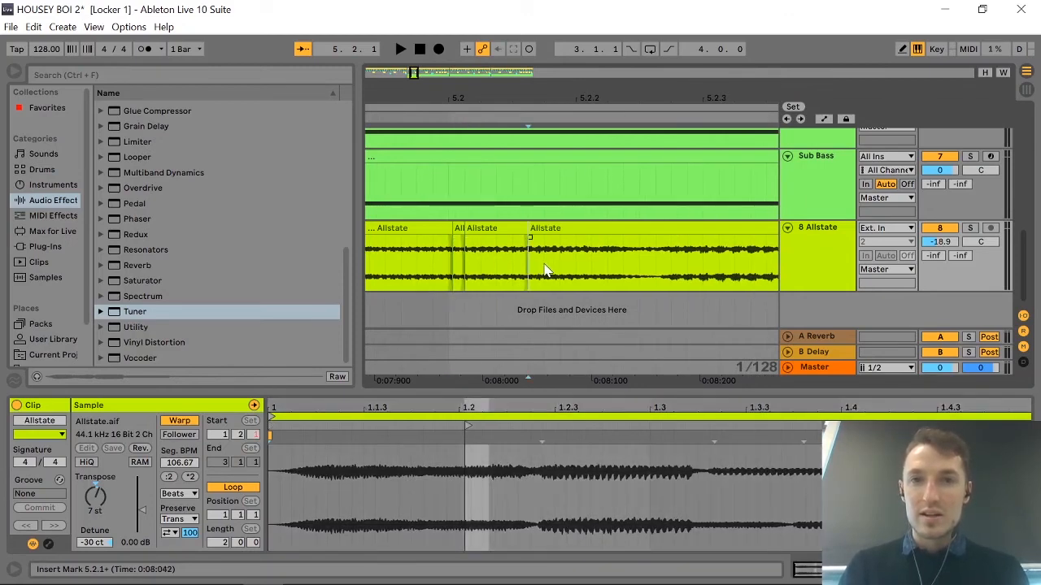
pyautogui.click(544, 264)
pyautogui.hotkey('ctrl', 'e')
# Delete the two short Allstate slices after 5.2, about 11 ms and 15 ms long, to leave gaps in the audio.
pyautogui.click(458, 244)
pyautogui.press('Delete')
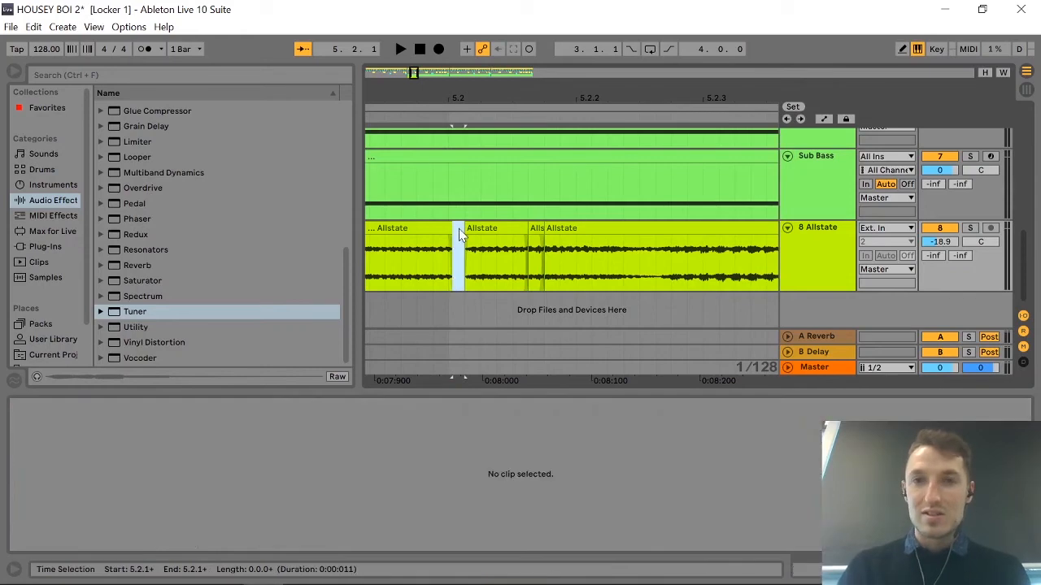
pyautogui.click(537, 236)
pyautogui.press('Delete')
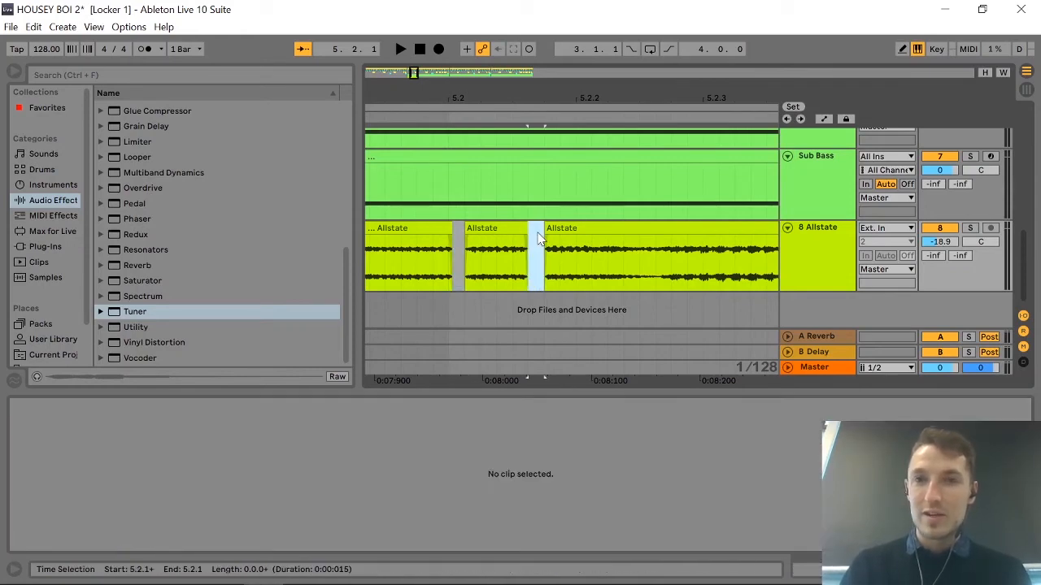
# Cut a slice about 2 ms long out of the Allstate clip at about 0:08:086, just before 5.2.2, and delete it.
pyautogui.click(574, 262)
pyautogui.hotkey('ctrl', 'e')
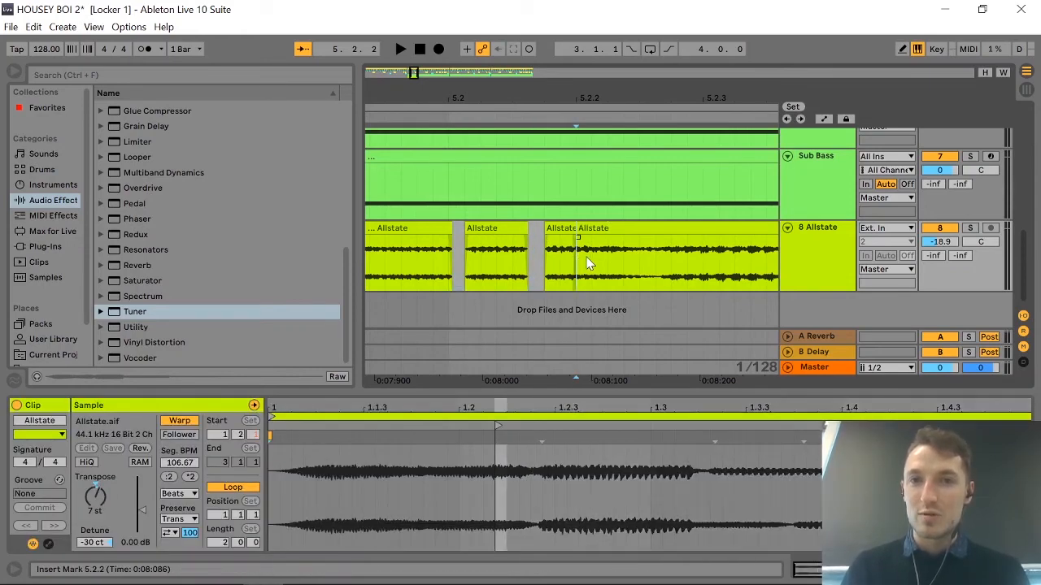
pyautogui.scroll(5, 591, 264)
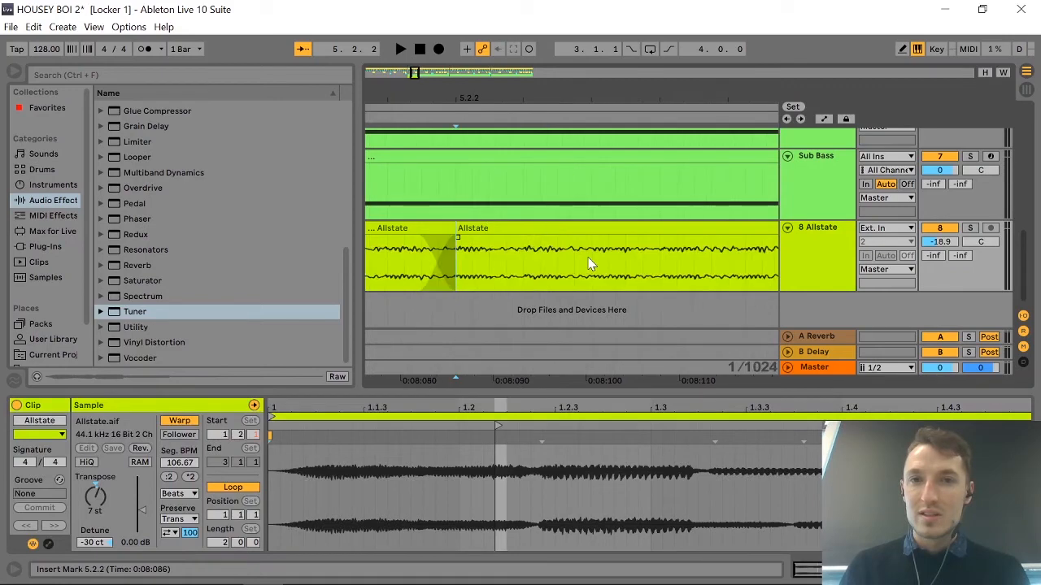
pyautogui.click(471, 249)
pyautogui.hotkey('ctrl', 'e')
pyautogui.click(461, 228)
pyautogui.press('Delete')
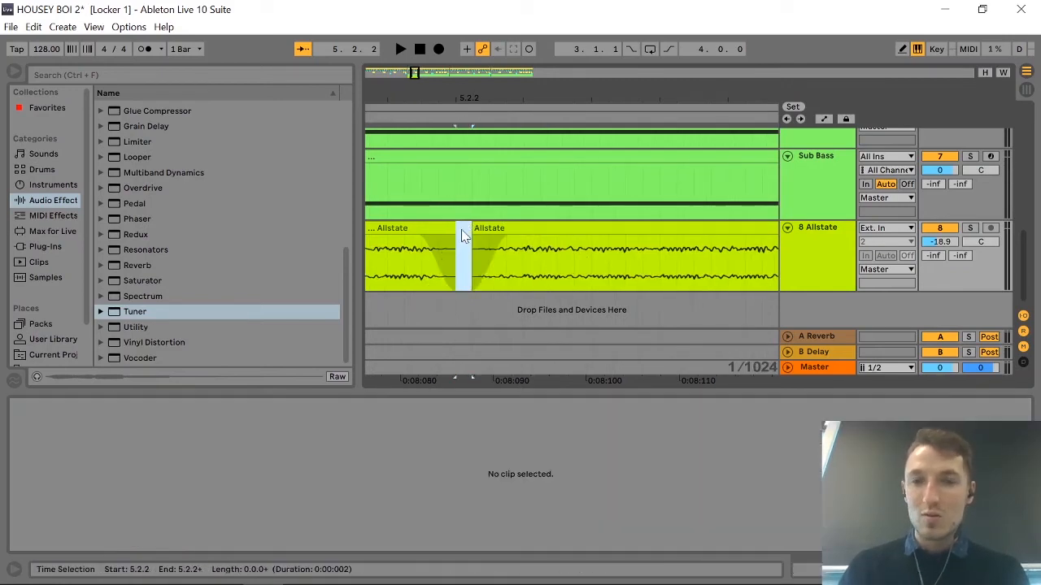
# Cut a slice about 7 ms long out of the Allstate clip starting at about 0:08:101 and delete it.
pyautogui.click(594, 262)
pyautogui.hotkey('ctrl', 'e')
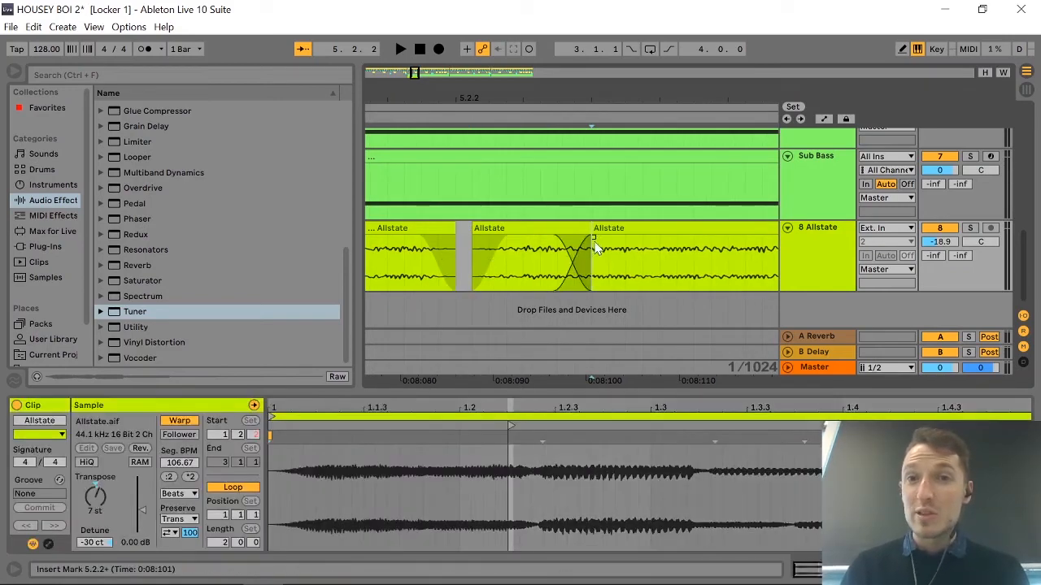
pyautogui.click(659, 273)
pyautogui.hotkey('ctrl', 'e')
pyautogui.click(621, 229)
pyautogui.press('Delete')
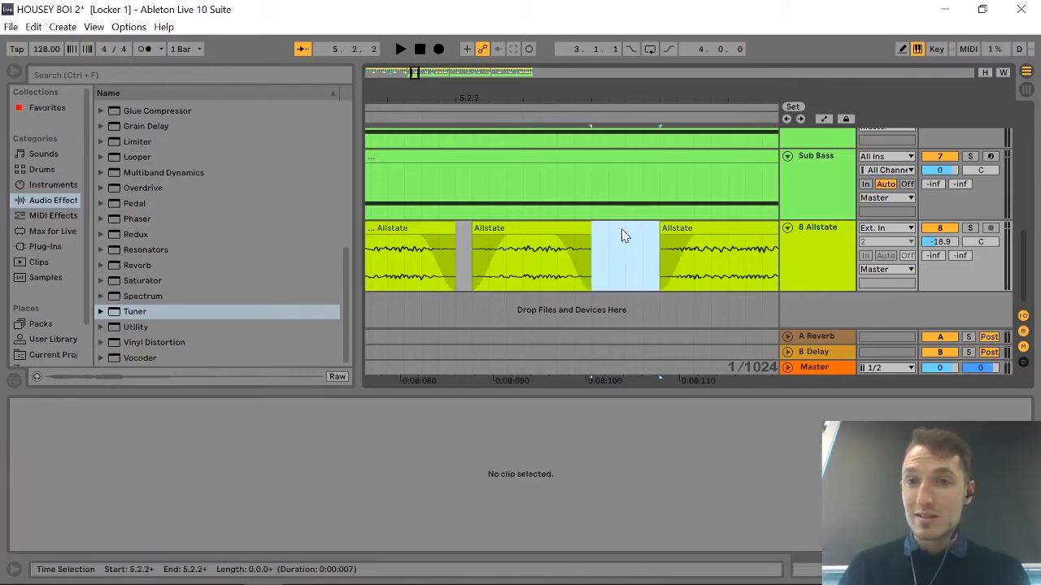
# Cut a slice about 2 ms long out of the Allstate clip, ending at about 0:08:132, and delete it.
pyautogui.hscroll(5, 676, 262)
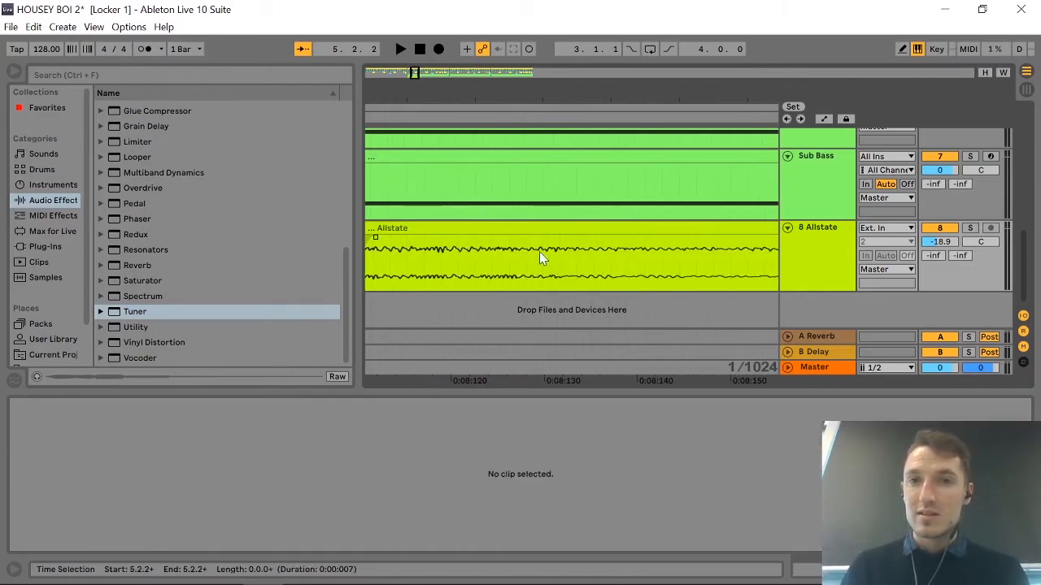
pyautogui.click(541, 258)
pyautogui.hotkey('ctrl', 'e')
pyautogui.click(560, 258)
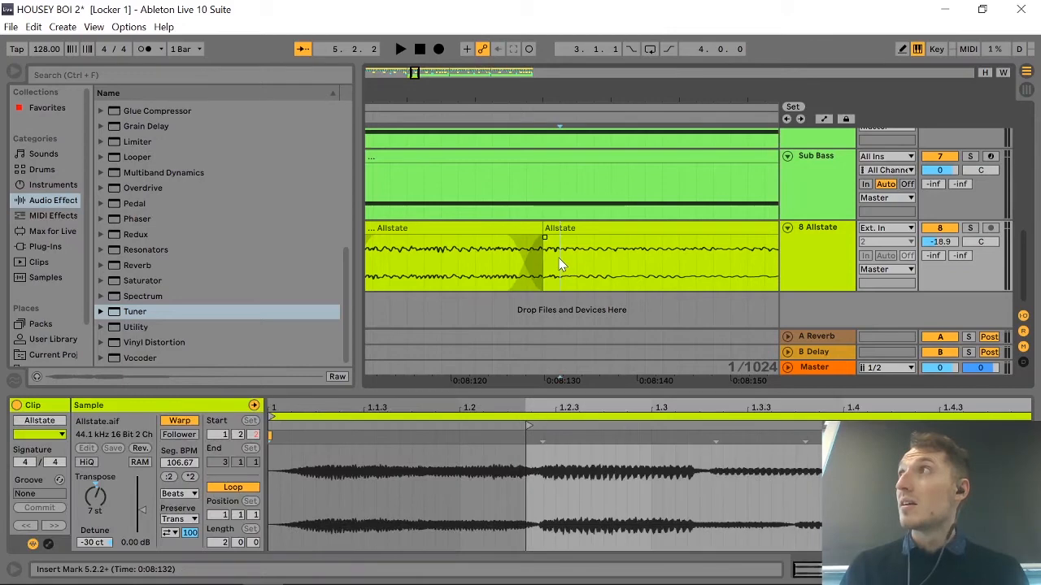
pyautogui.hotkey('ctrl', 'e')
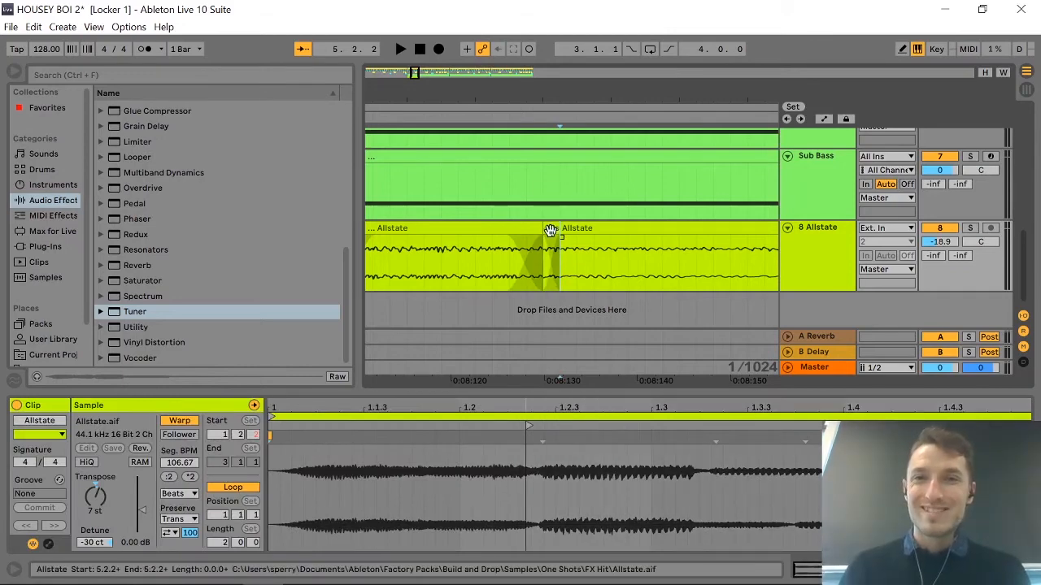
pyautogui.click(552, 232)
pyautogui.hscroll(1, 634, 284)
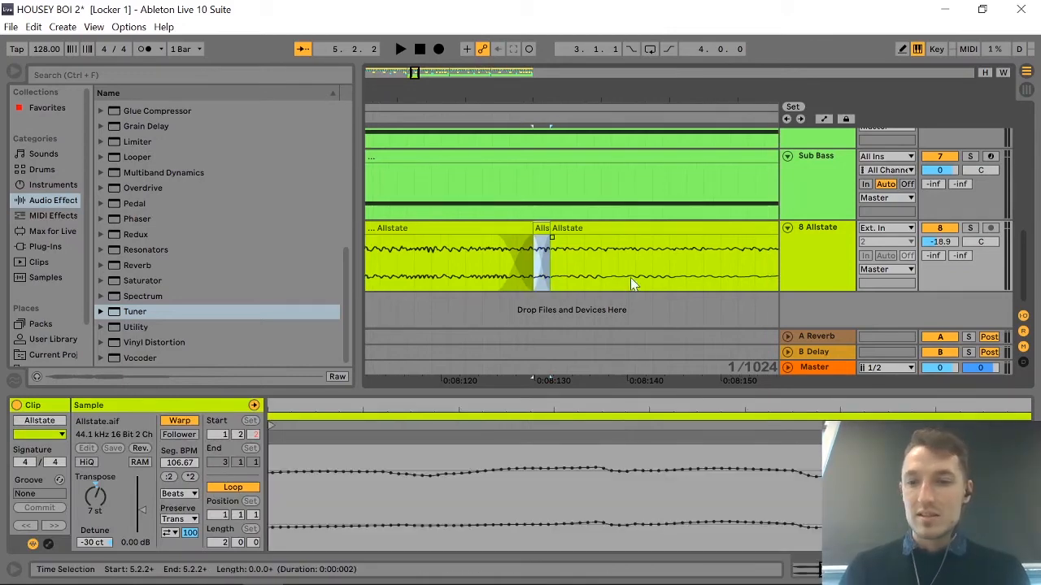
pyautogui.press('Delete')
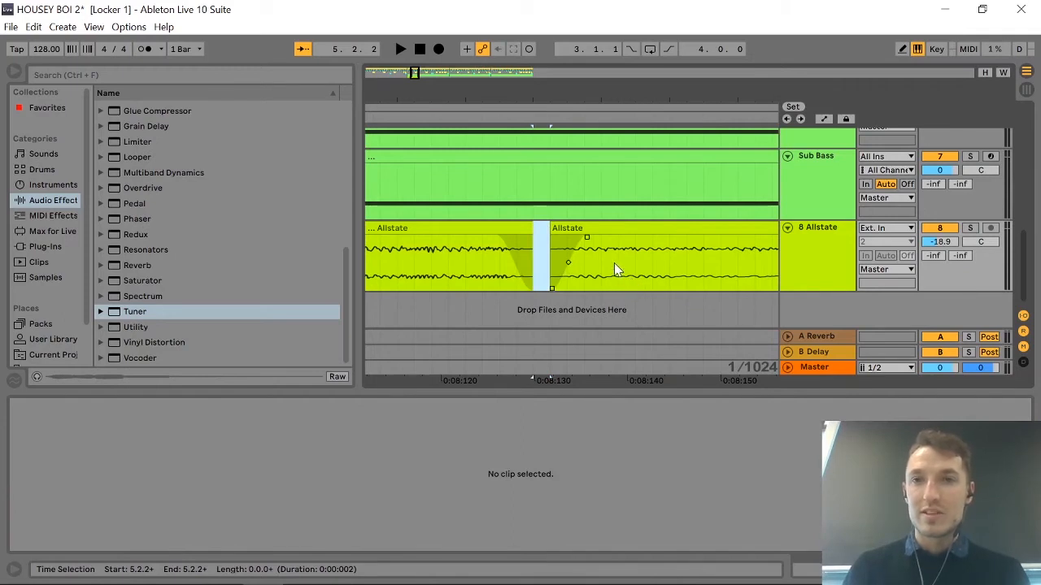
# Play the mix from about 5.1.2 to hear the gaps cut into the Allstate clip.
pyautogui.scroll(-6, 663, 264)
pyautogui.click(485, 244)
pyautogui.press('space')
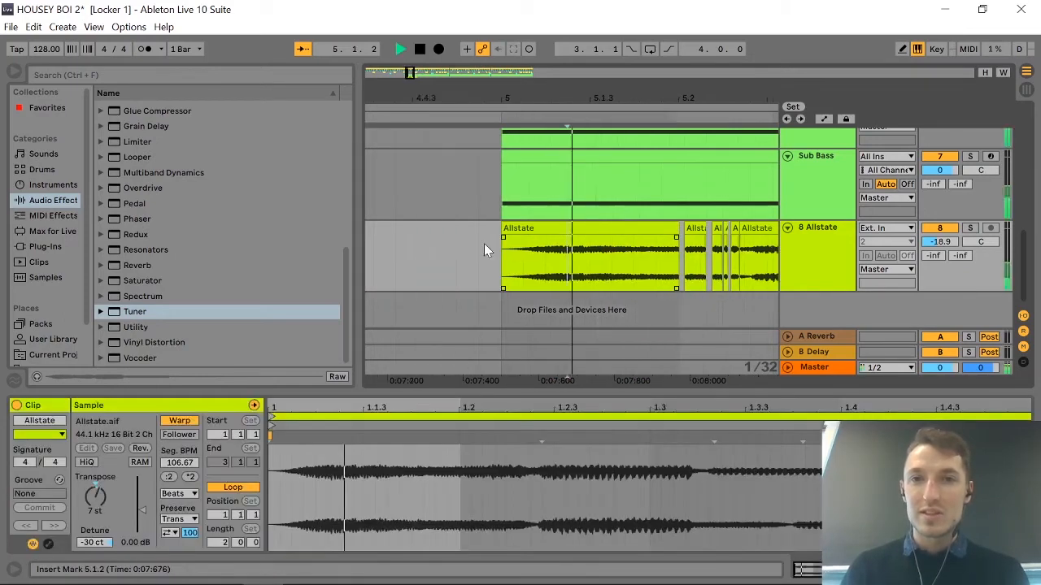
# Cut a slice about 59 ms long out of the Allstate clip at 5.2.4 and delete it.
pyautogui.press('space')
pyautogui.click(504, 240)
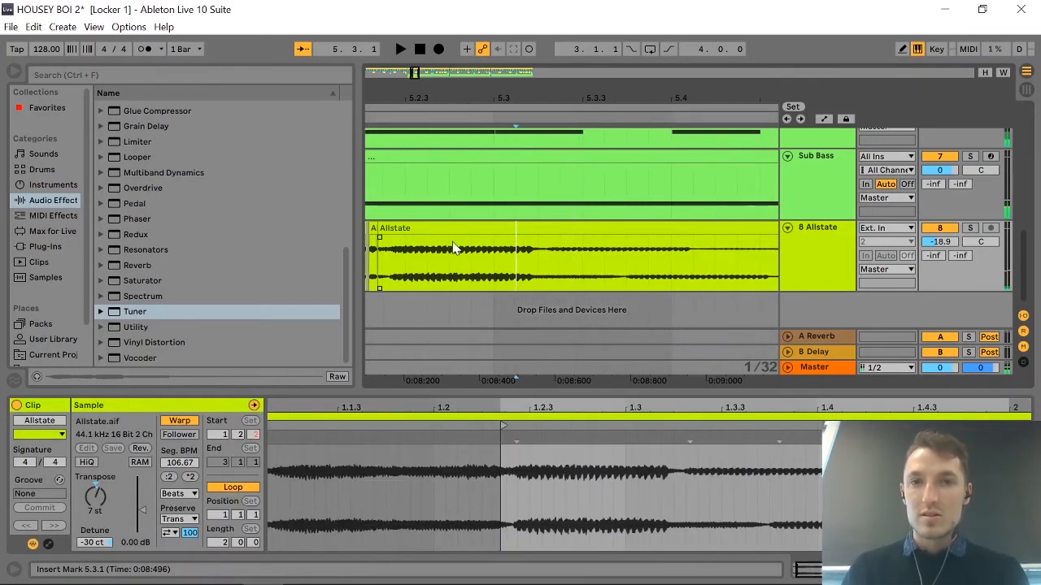
pyautogui.click(448, 242)
pyautogui.hotkey('ctrl', 'e')
pyautogui.click(466, 245)
pyautogui.hotkey('ctrl', 'e')
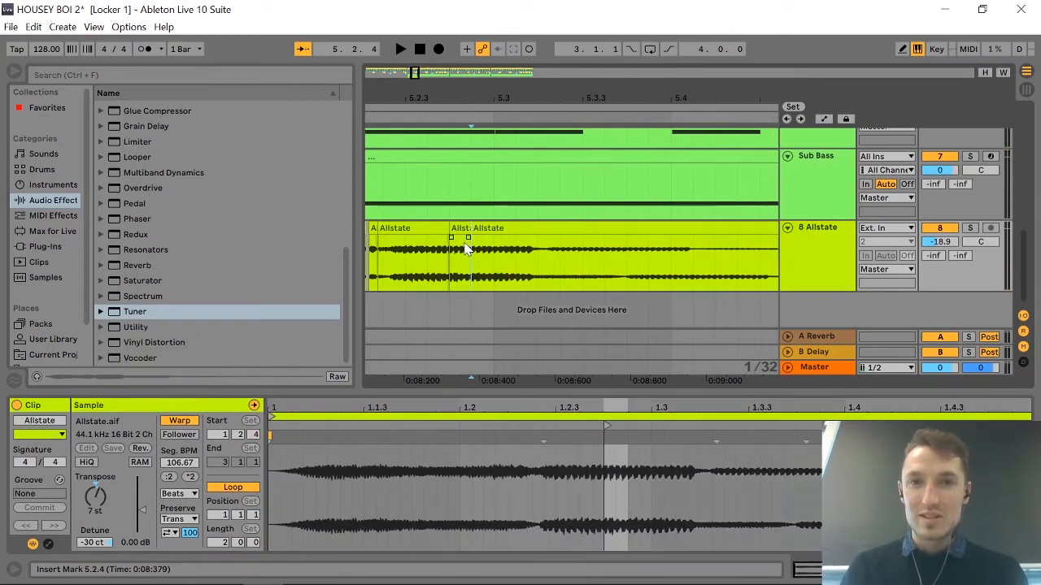
pyautogui.click(462, 231)
pyautogui.press('Delete')
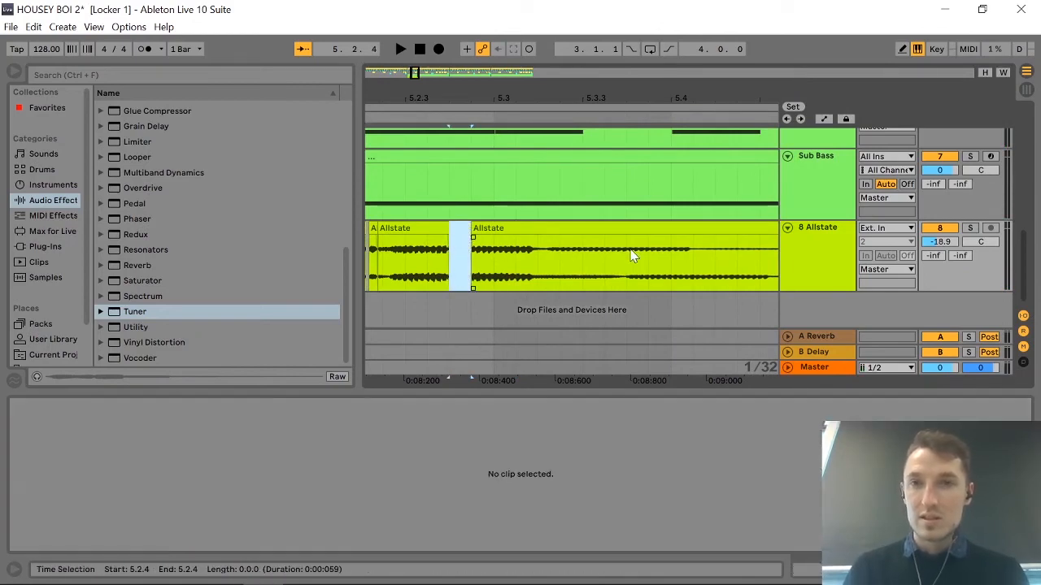
# Cut a slice about 59 ms long out of the Allstate clip, starting at 5.4.1, and delete it.
pyautogui.rightClick(596, 244)
pyautogui.press('Escape')
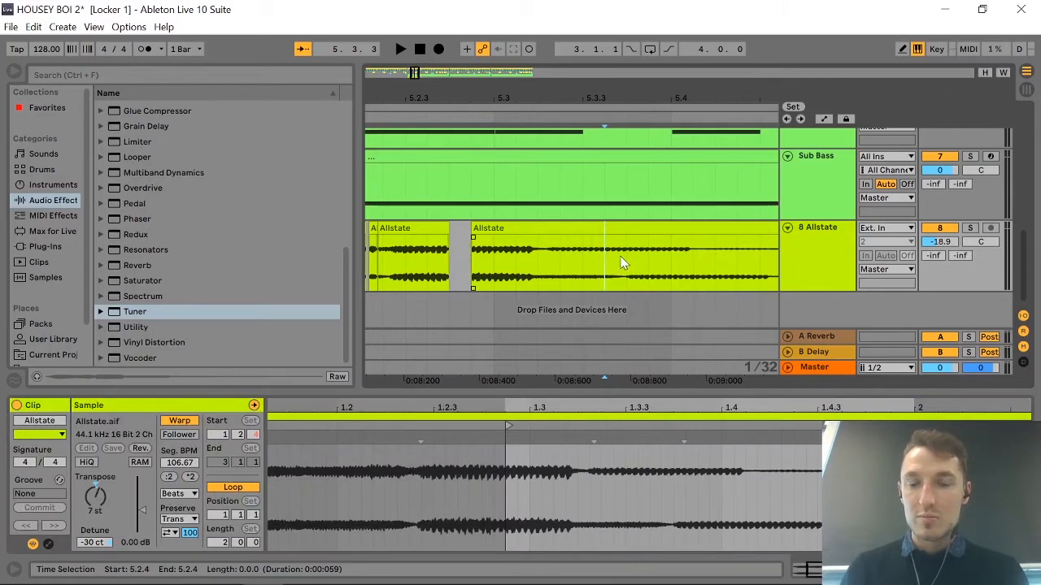
pyautogui.hscroll(5, 623, 263)
pyautogui.click(543, 256)
pyautogui.hotkey('ctrl', 'e')
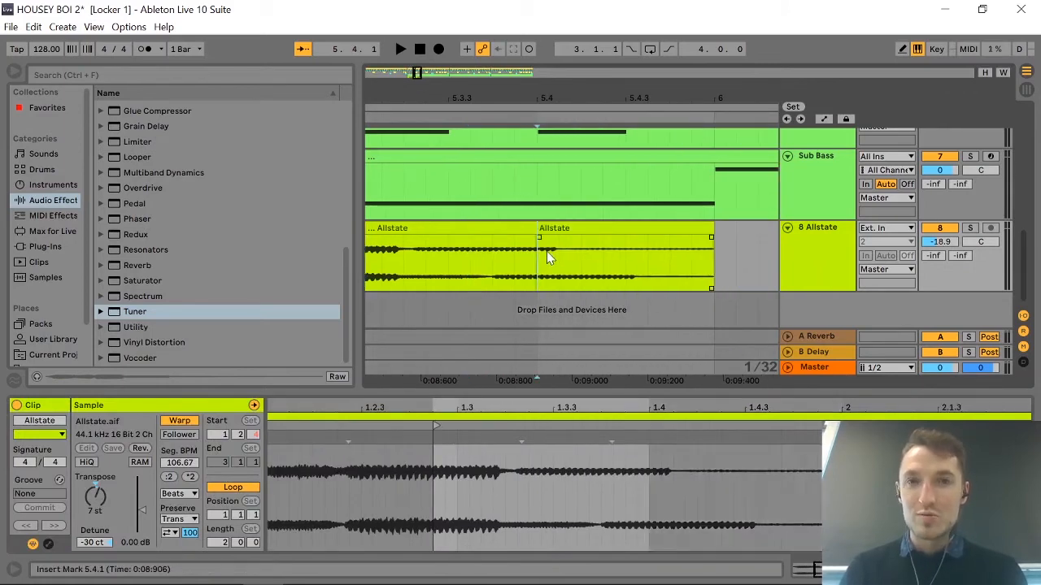
pyautogui.click(557, 251)
pyautogui.hotkey('ctrl', 'e')
pyautogui.click(548, 231)
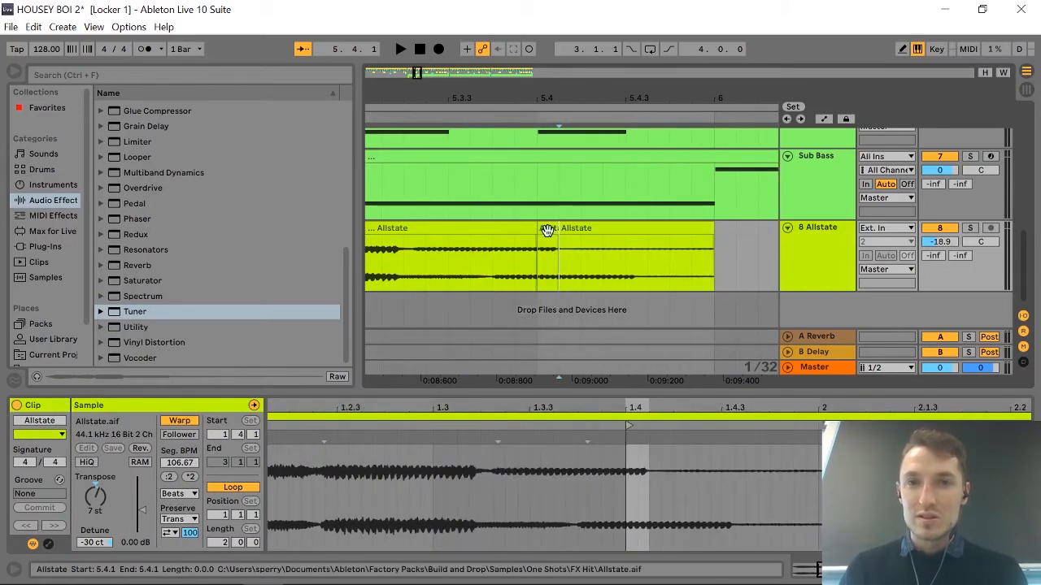
pyautogui.press('Delete')
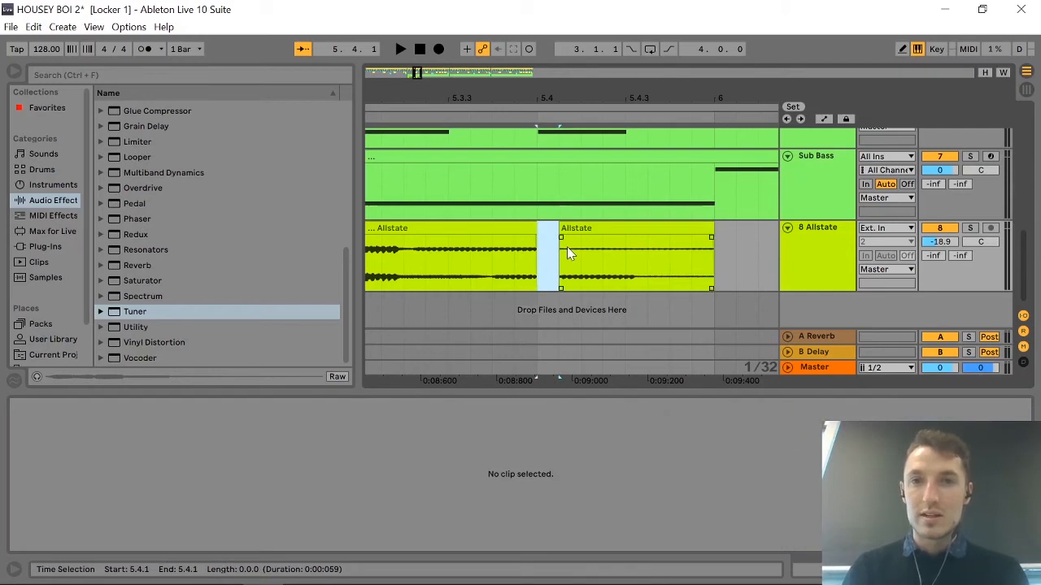
# Split the Allstate clip into a run of very short slices between about 0:08:987 and 0:09:034, around 5.4.2.
pyautogui.keyDown('ctrl'); pyautogui.scroll(5, 566, 247); pyautogui.keyUp('ctrl')
pyautogui.click(602, 252)
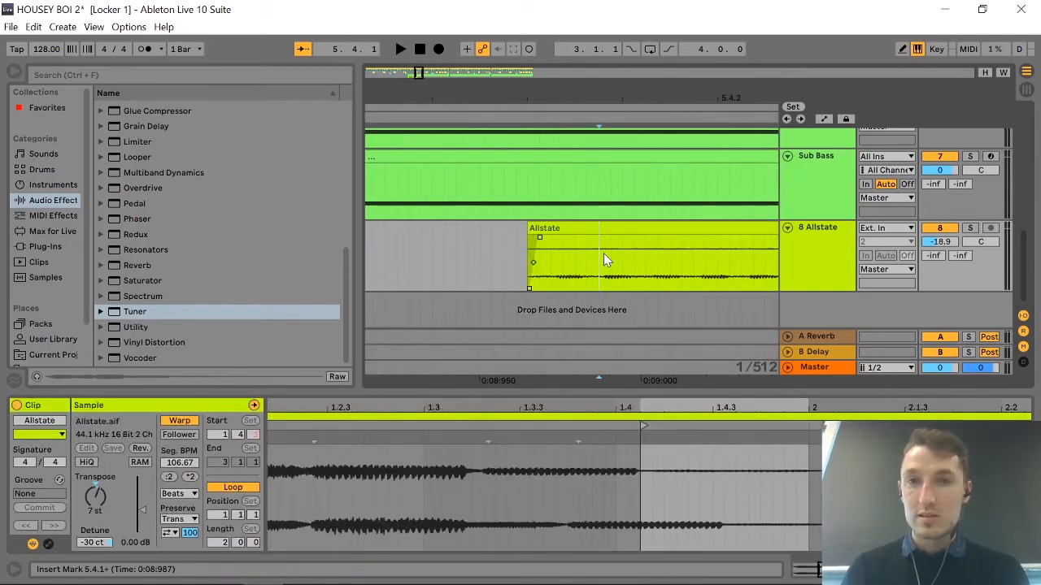
pyautogui.hotkey('ctrl', 'e')
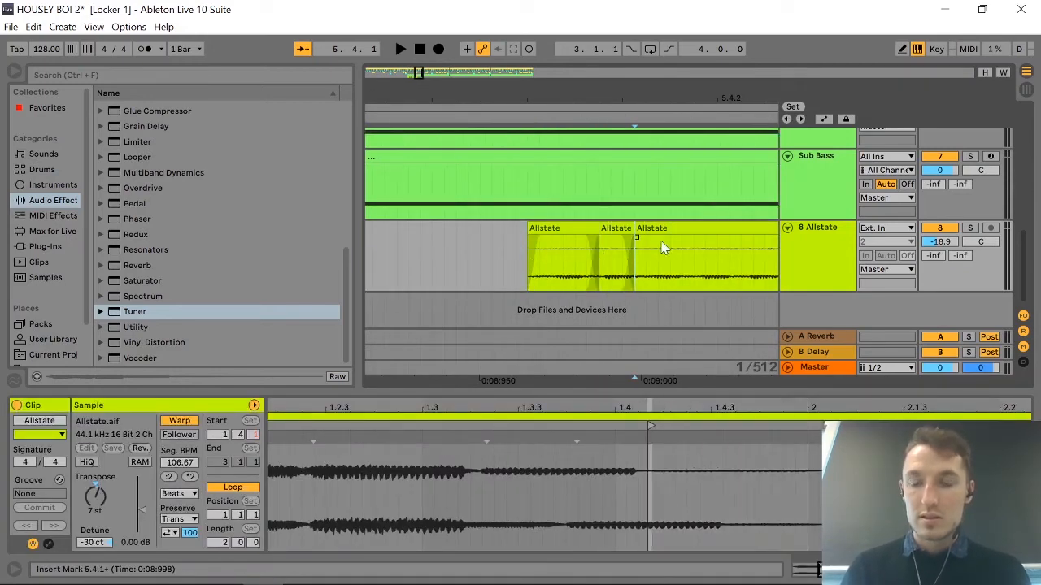
pyautogui.press('Right')
pyautogui.hotkey('ctrl', 'e')
pyautogui.press('Right')
pyautogui.hotkey('ctrl', 'e')
pyautogui.press('Right')
pyautogui.press('Right')
pyautogui.hotkey('ctrl', 'e')
pyautogui.press('Right')
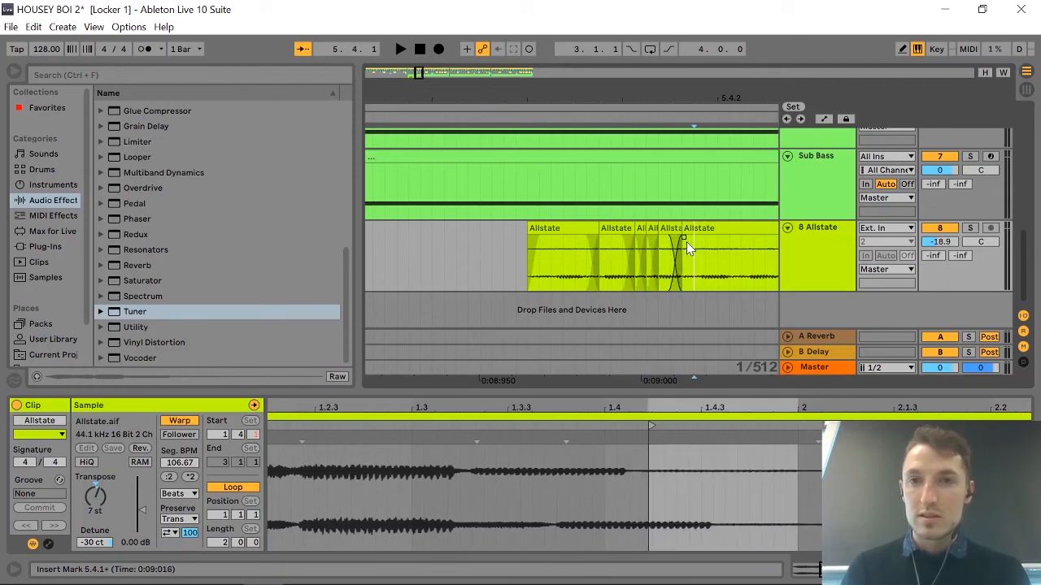
pyautogui.hotkey('ctrl', 'e')
pyautogui.press('Right')
pyautogui.hotkey('ctrl', 'e')
pyautogui.press('Right')
pyautogui.hotkey('ctrl', 'e')
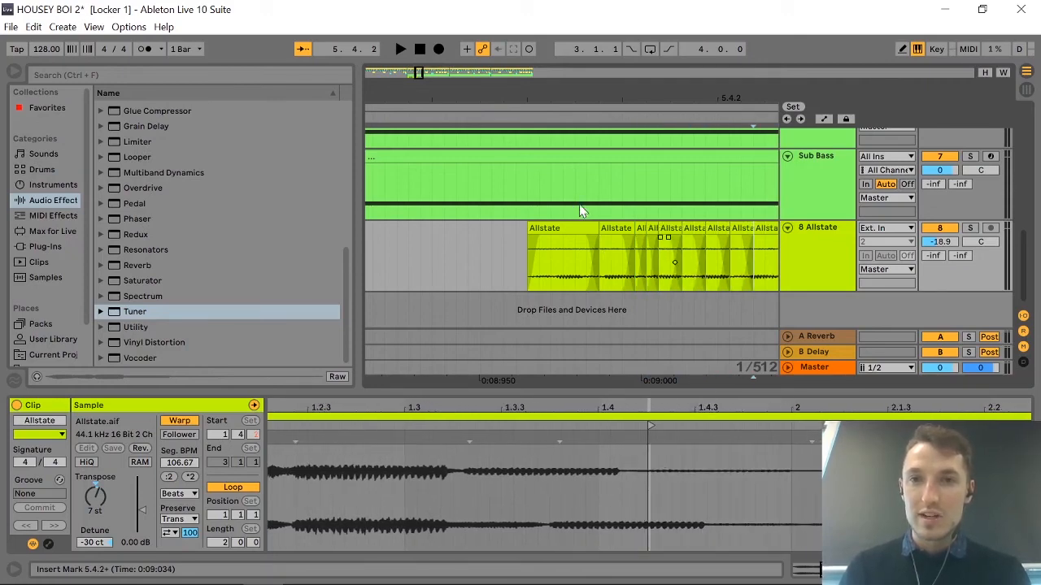
# Delete every other short Allstate slice around 5.4.2, beginning with the 11 ms slice that starts at about 0:08:987.
pyautogui.click(616, 229)
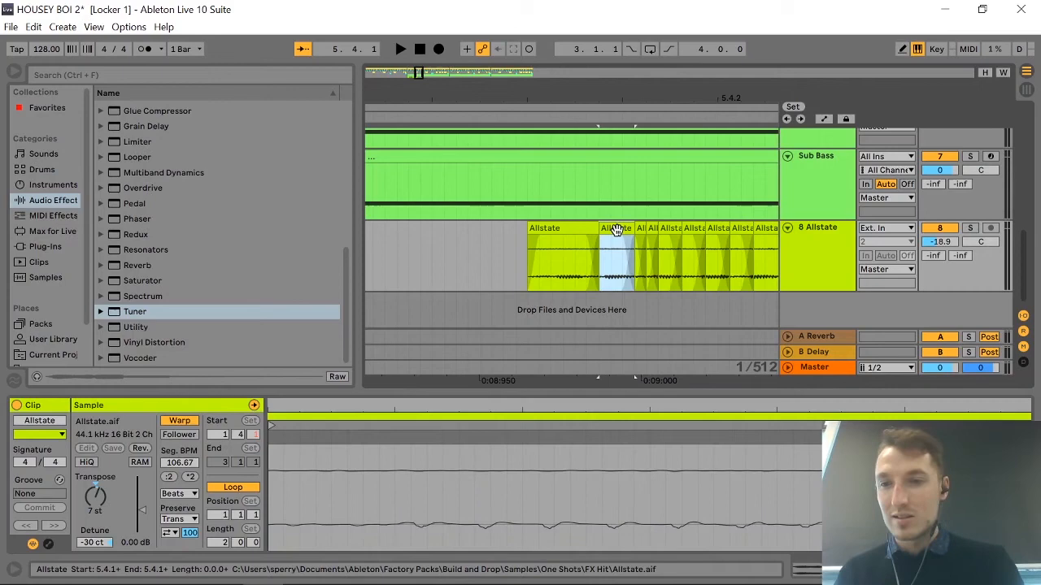
pyautogui.press('Delete')
pyautogui.click(666, 231)
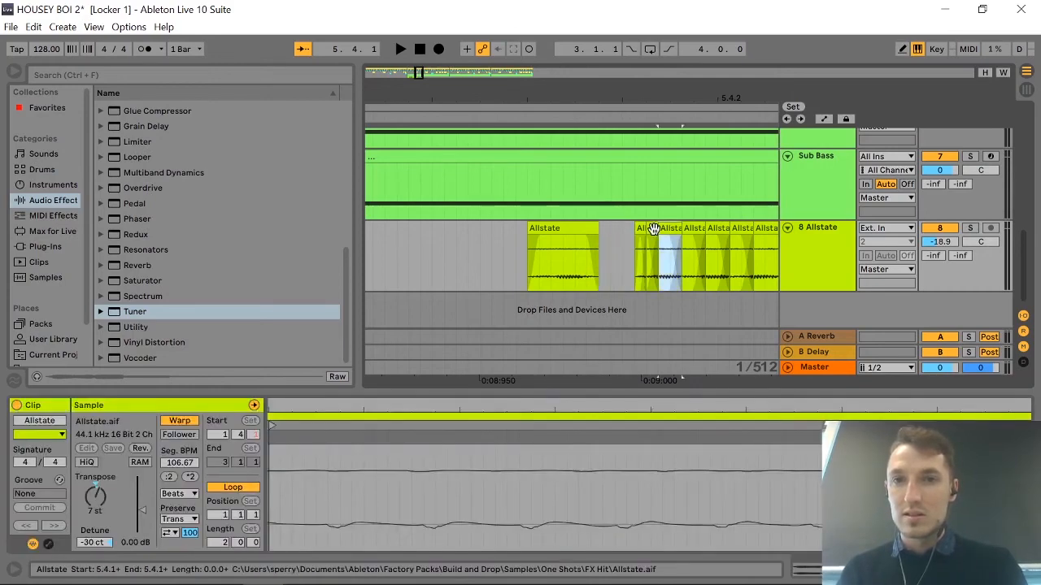
pyautogui.click(654, 230)
pyautogui.press('Delete')
pyautogui.click(696, 230)
pyautogui.press('Delete')
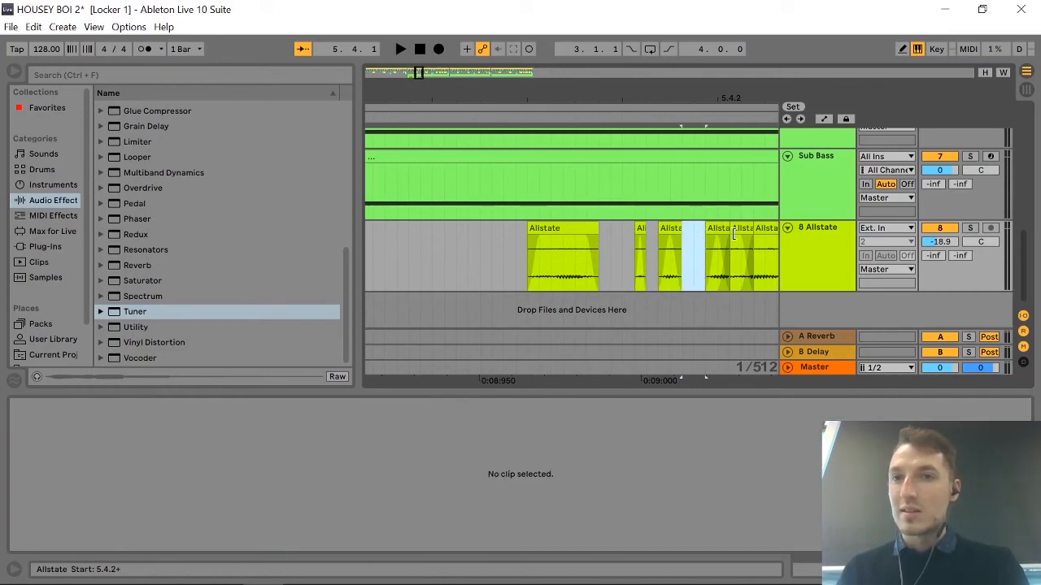
pyautogui.click(732, 235)
pyautogui.press('Delete')
# Solo the Allstate track and play it from 5.1.1 to hear the chopped clip on its own.
pyautogui.scroll(-10, 731, 235)
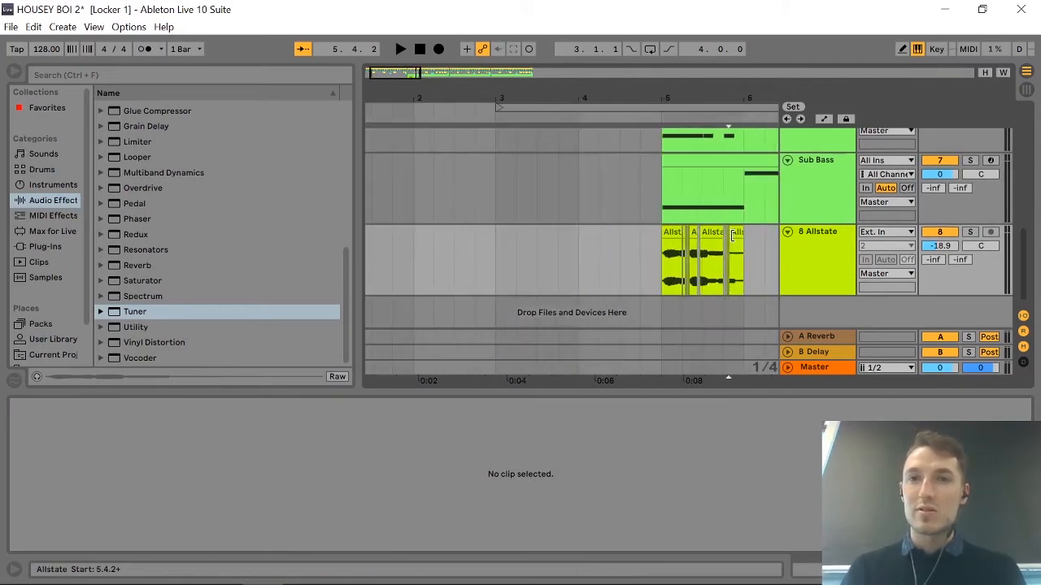
pyautogui.click(653, 240)
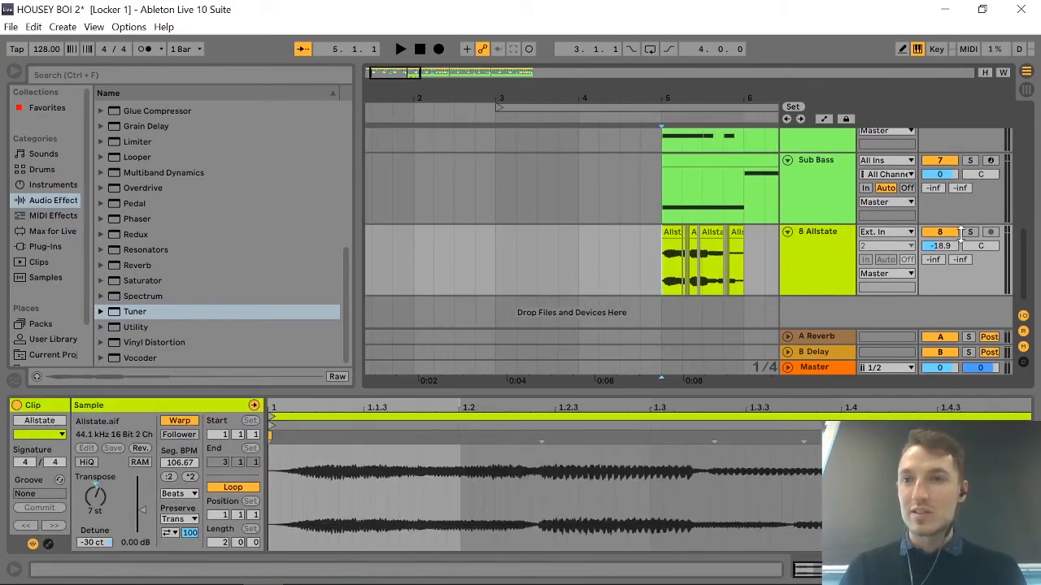
pyautogui.click(969, 233)
pyautogui.press('space')
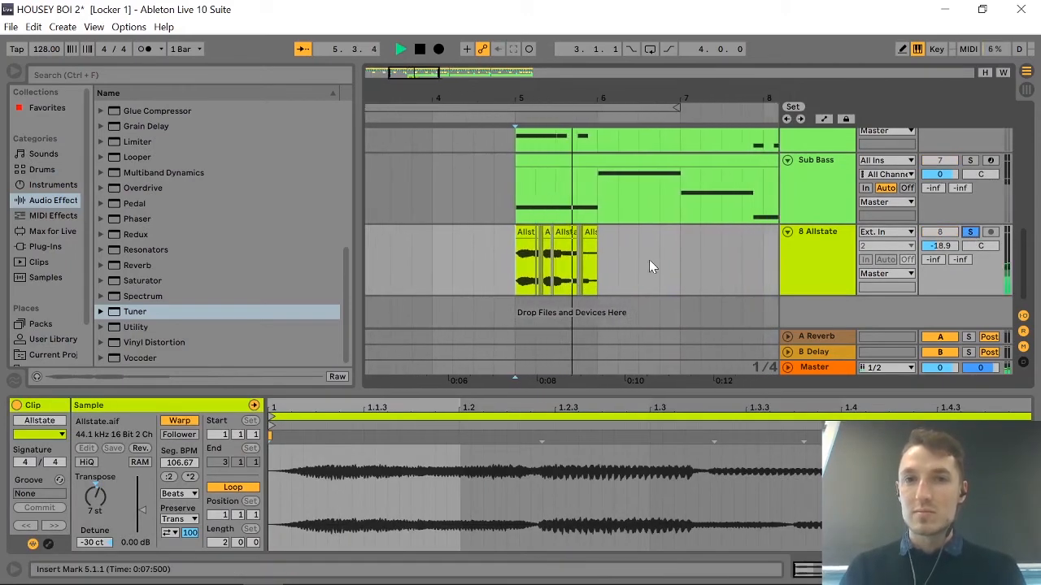
pyautogui.scroll(8, 560, 262)
pyautogui.press('space')
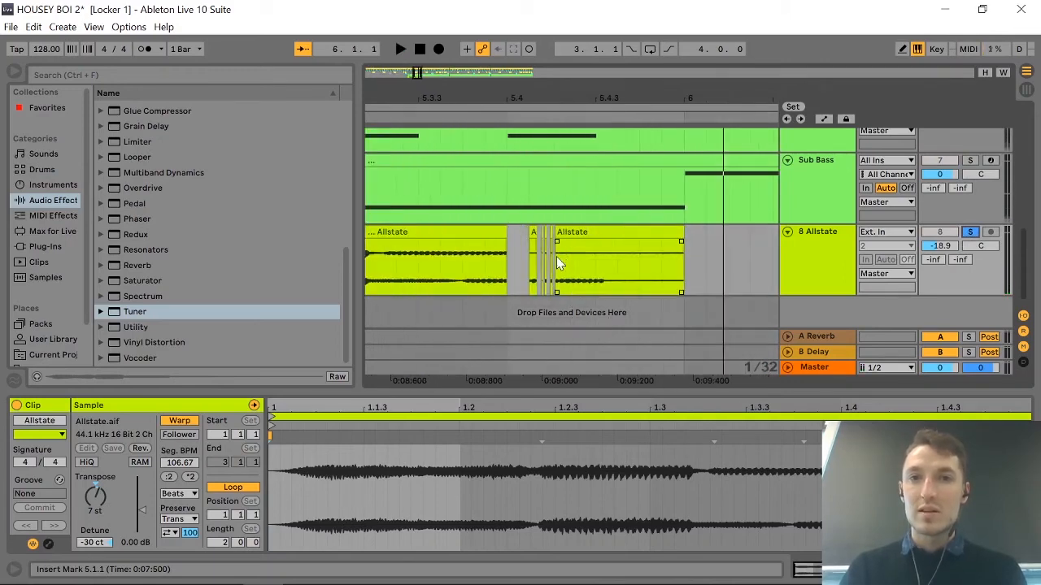
# Split the Allstate clip into a run of slices mostly about 7 ms long, starting at about 0:08:551 near 5.3.2.
pyautogui.hscroll(-3, 439, 250)
pyautogui.scroll(6, 500, 262)
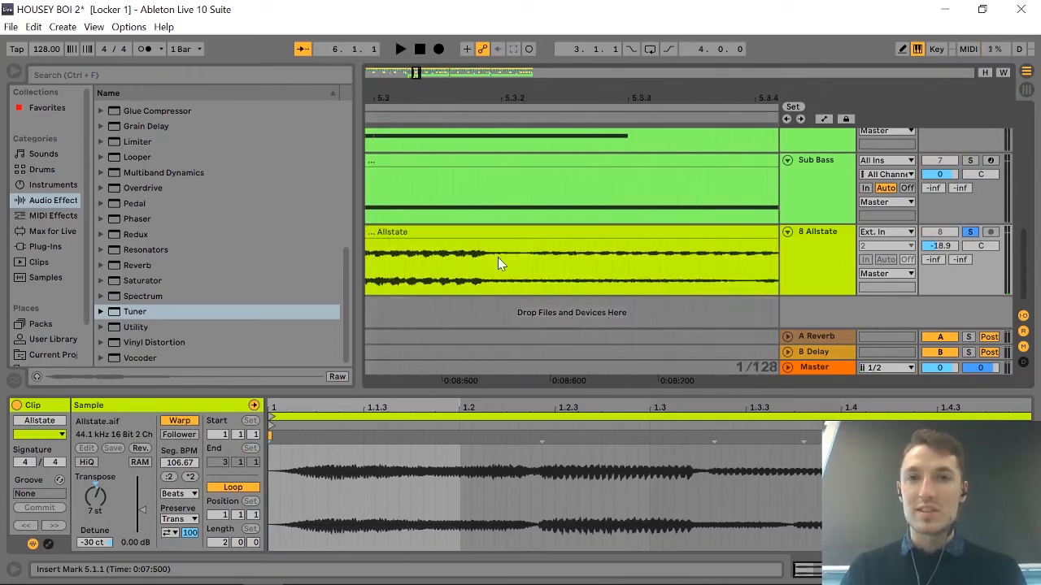
pyautogui.click(490, 261)
pyautogui.hotkey('ctrl', 'e')
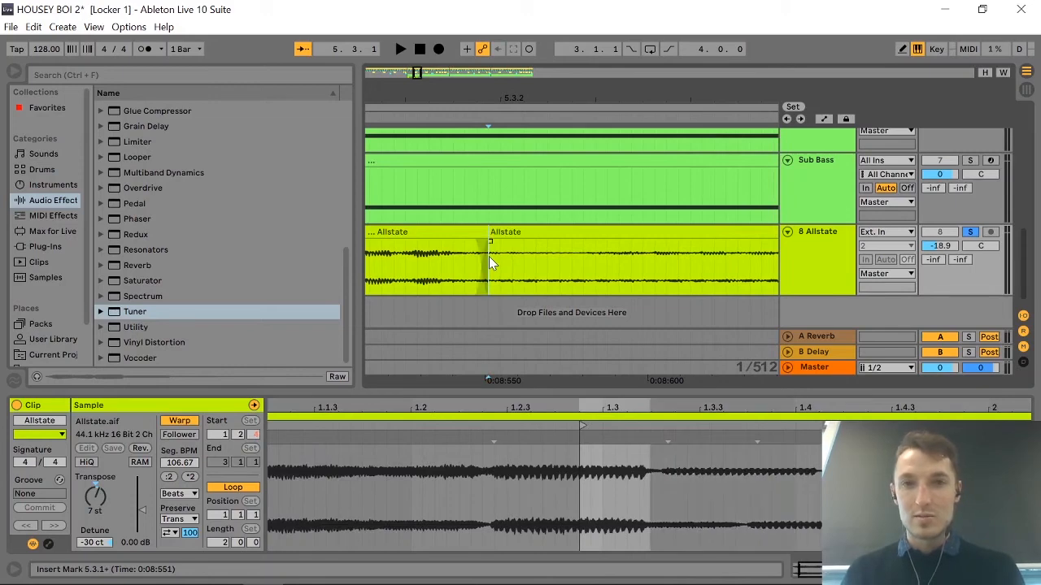
pyautogui.hotkey('ctrl', 'd')
pyautogui.hotkey('ctrl', 'd')
pyautogui.hotkey('ctrl', 'd')
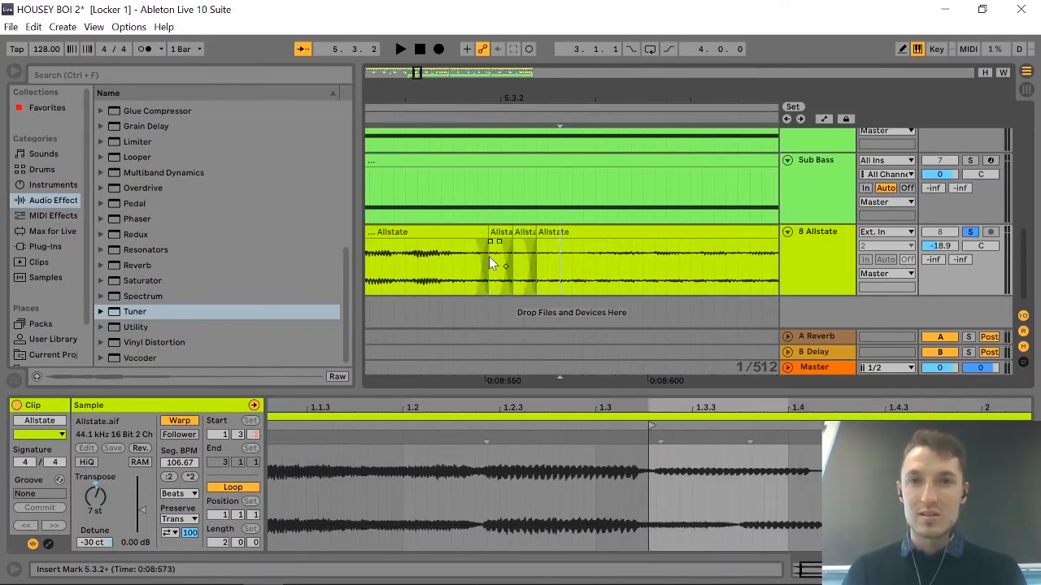
pyautogui.hotkey('ctrl', 'd')
pyautogui.hotkey('ctrl', 'd')
pyautogui.hotkey('ctrl', 'd')
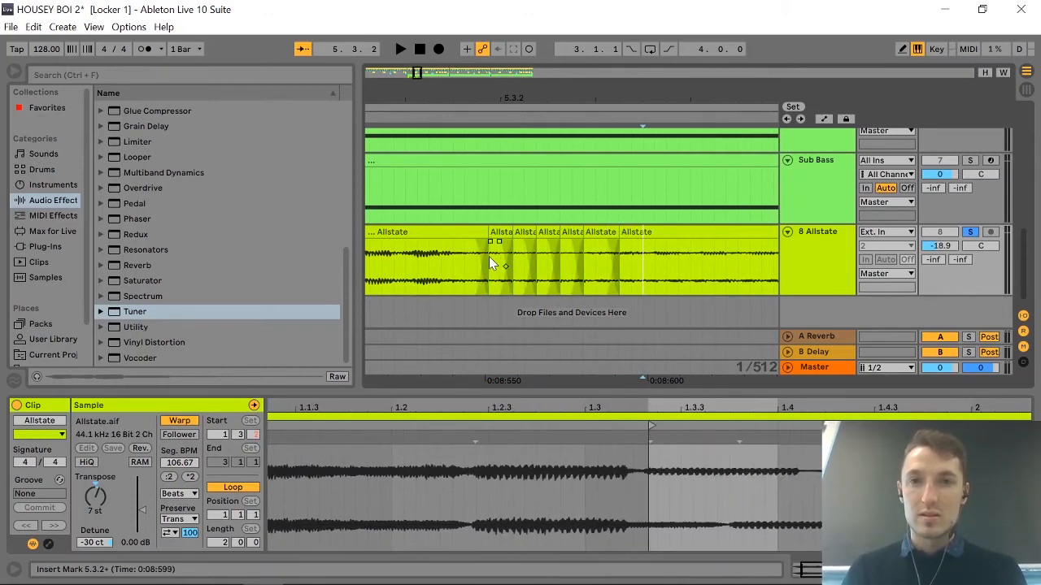
pyautogui.hotkey('ctrl', 'd')
pyautogui.hotkey('ctrl', 'd')
pyautogui.hotkey('ctrl', 'd')
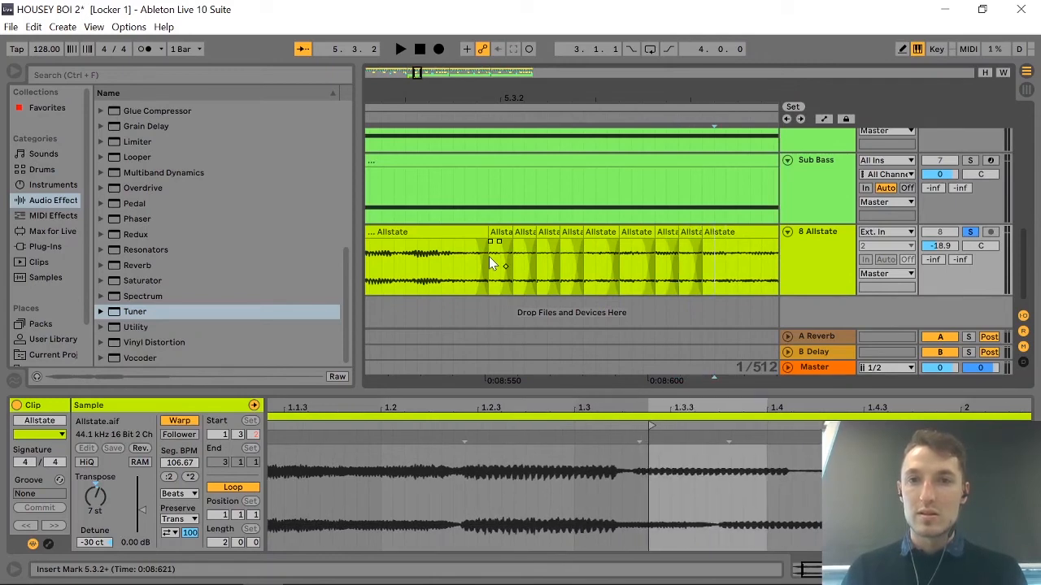
# Delete every other short Allstate slice around 5.3.2, beginning with the one at about 0:08:551, to leave five gaps.
pyautogui.click(498, 235)
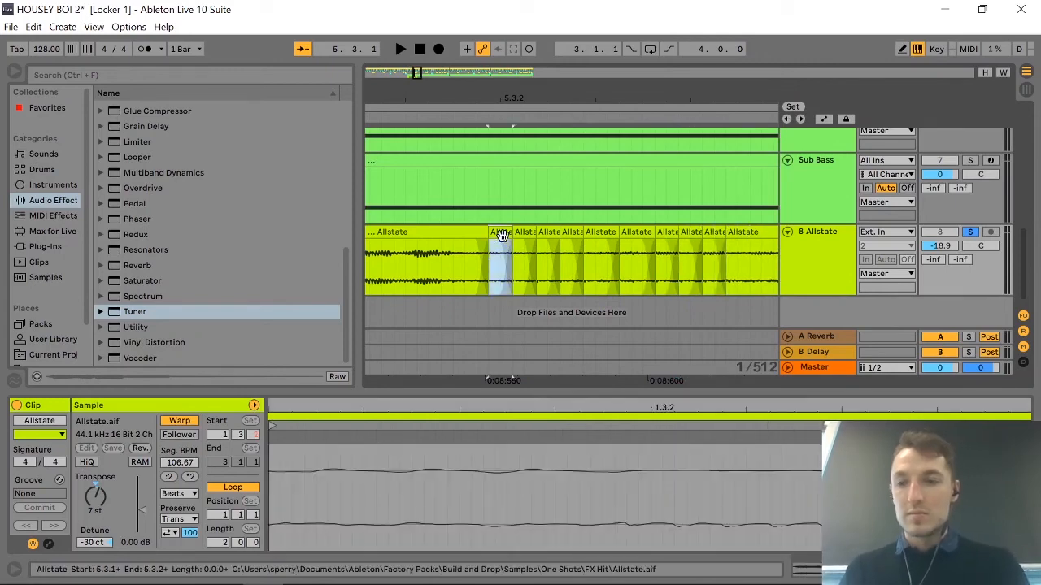
pyautogui.press('Delete')
pyautogui.click(546, 234)
pyautogui.press('Delete')
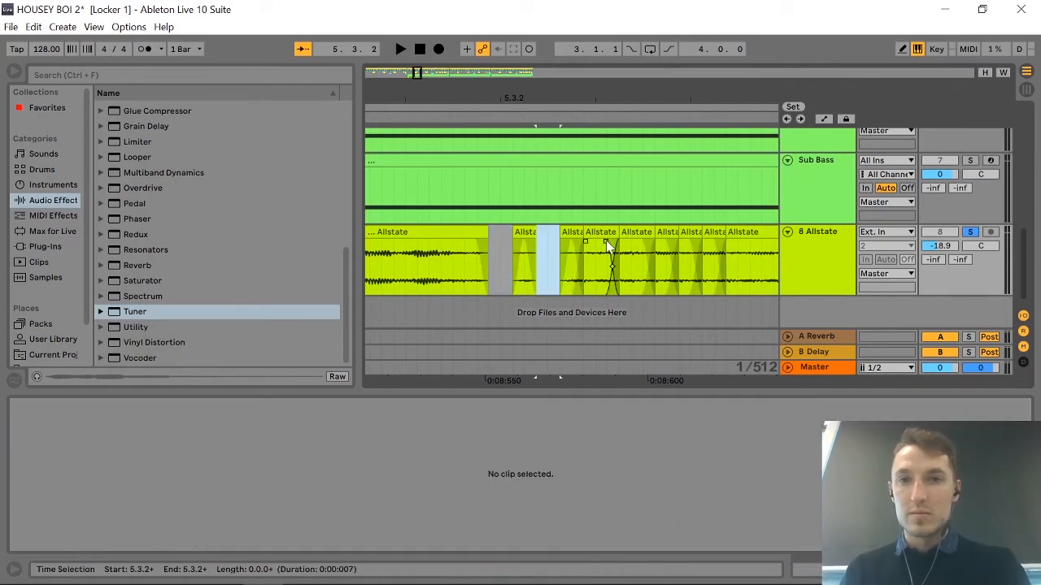
pyautogui.click(603, 234)
pyautogui.press('Delete')
pyautogui.click(663, 234)
pyautogui.press('Delete')
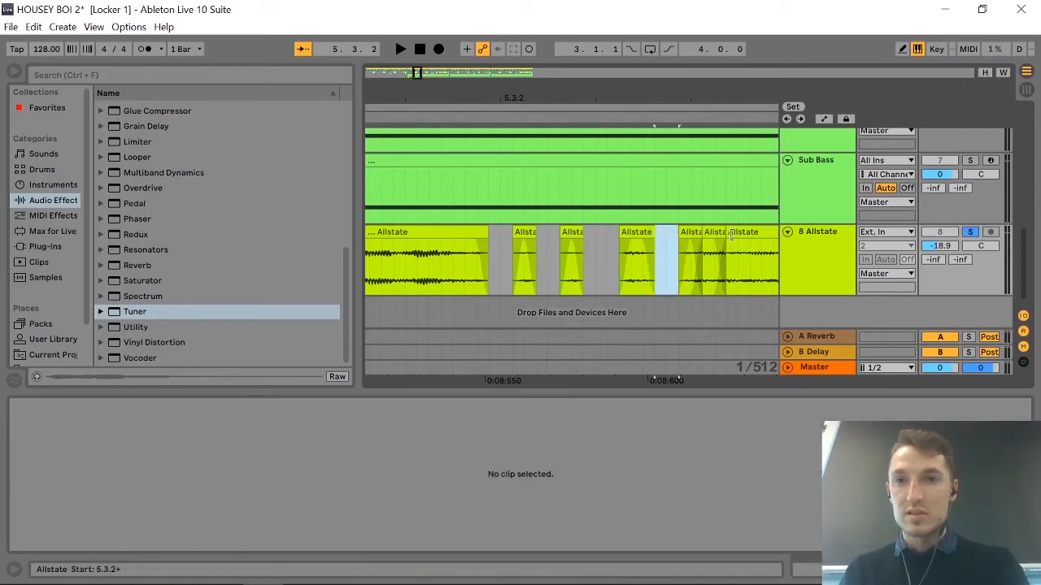
pyautogui.click(718, 236)
pyautogui.press('Delete')
# Play the chopped Allstate clip from 5.1.1 soloed, and again in the full mix with its solo off.
pyautogui.press('-')
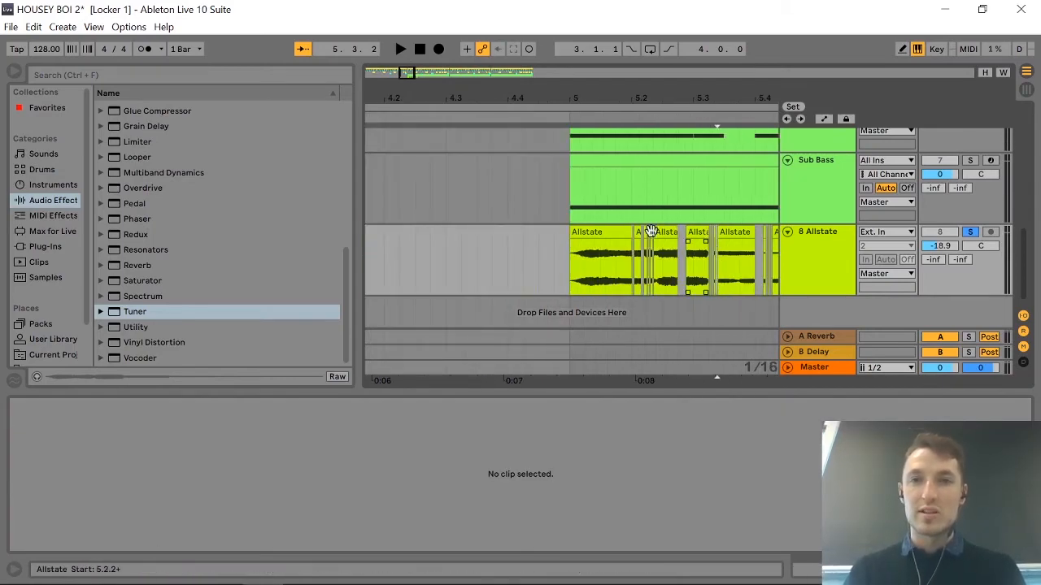
pyautogui.click(567, 240)
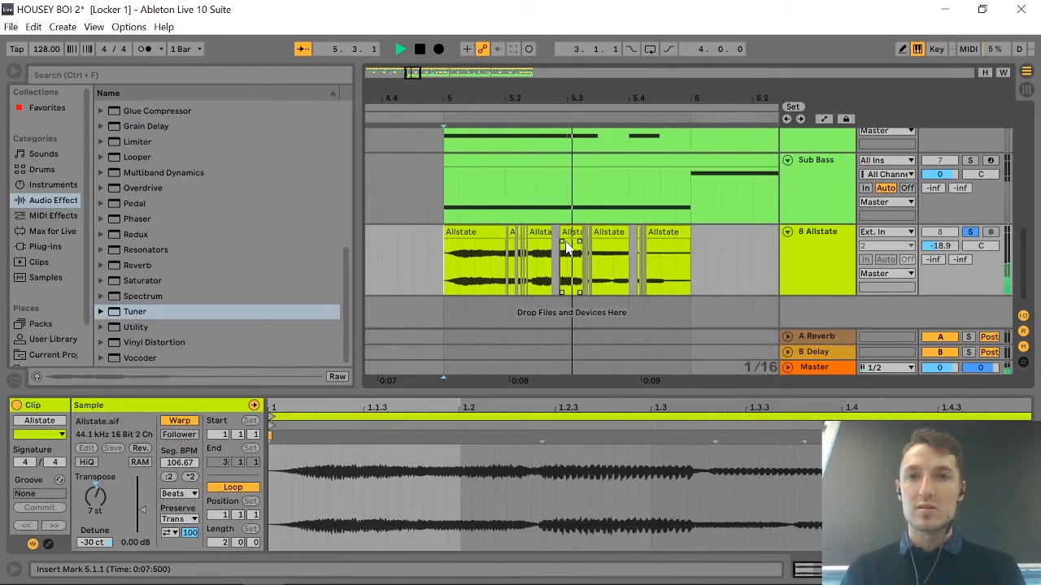
pyautogui.press('space')
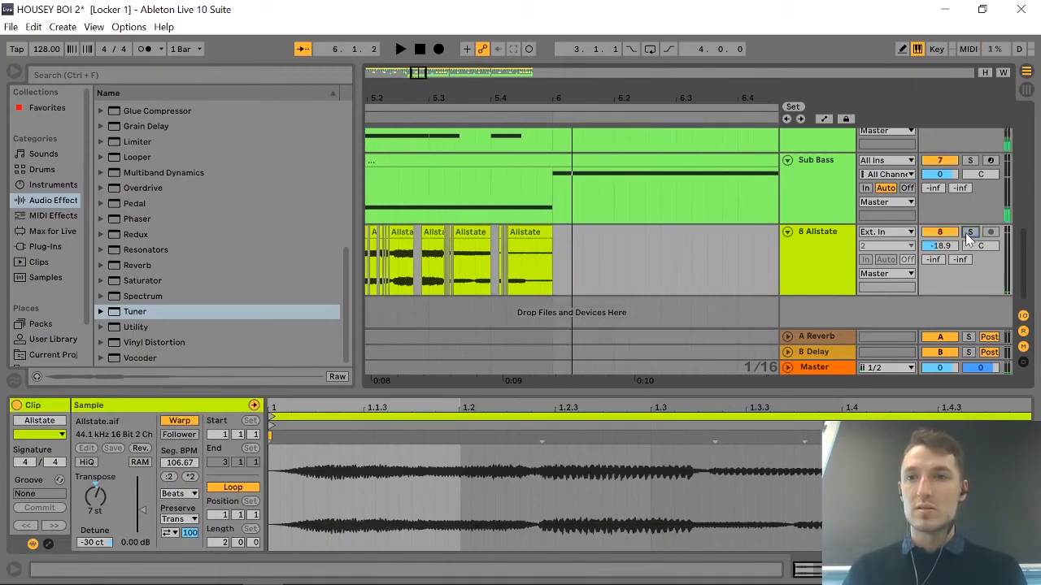
pyautogui.press('space')
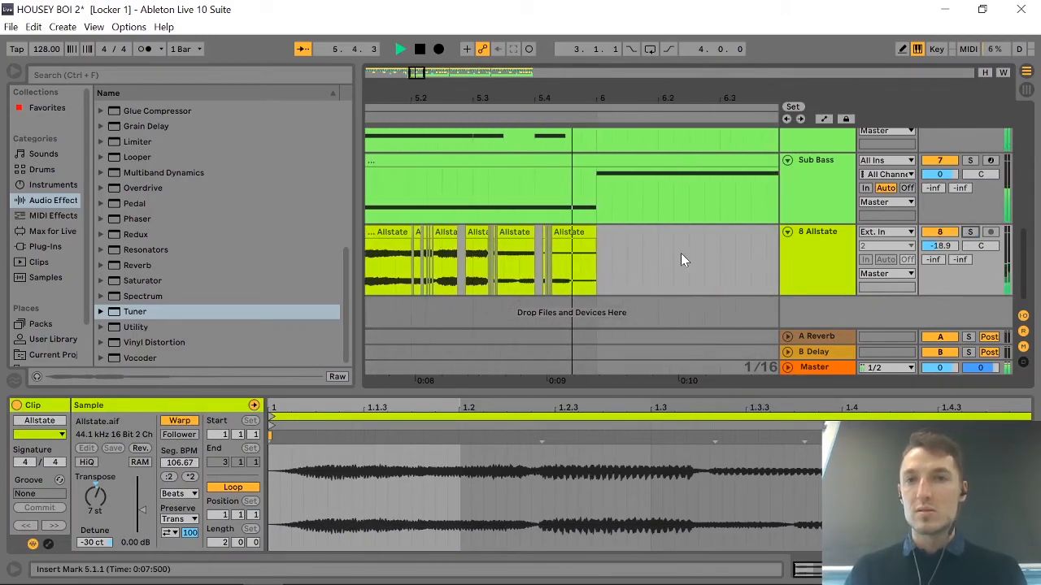
pyautogui.press('space')
# Duplicate the last Allstate slice before bar 6 so the copy starts at 6.1.1, and reverse the copy.
pyautogui.scroll(3, 467, 243)
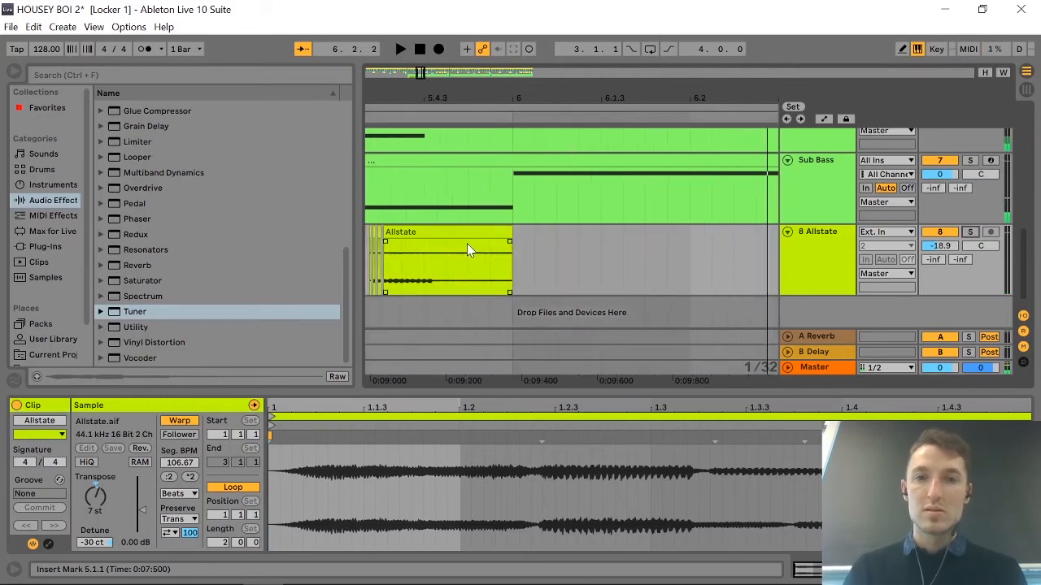
pyautogui.click(447, 243)
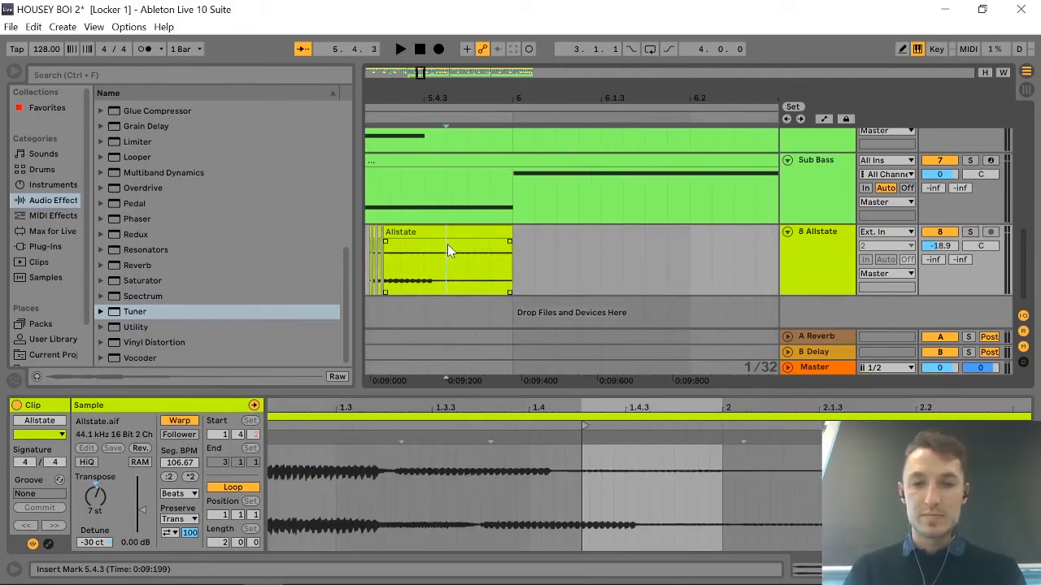
pyautogui.click(452, 232)
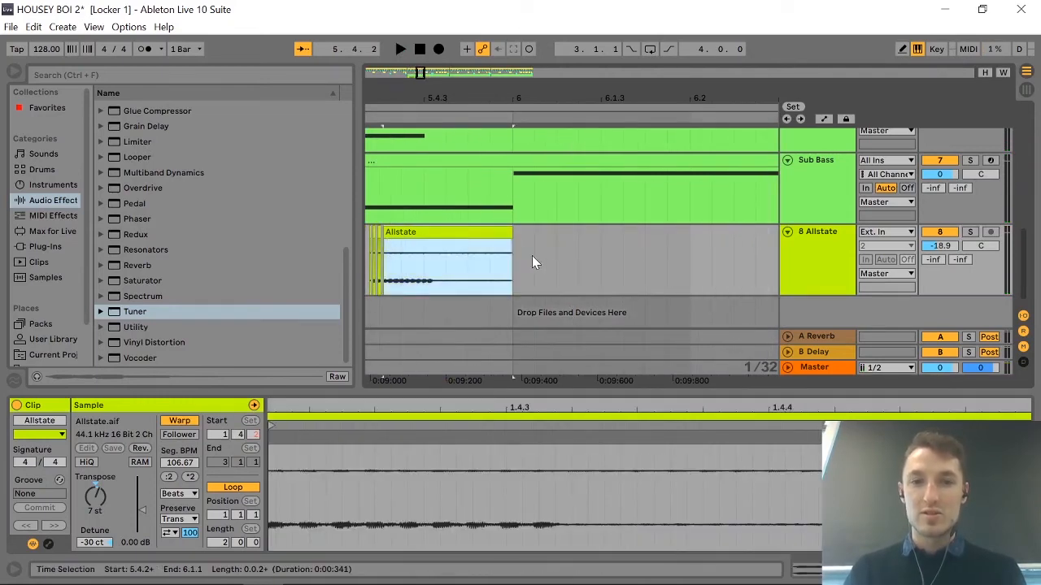
pyautogui.hotkey('ctrl', 'd')
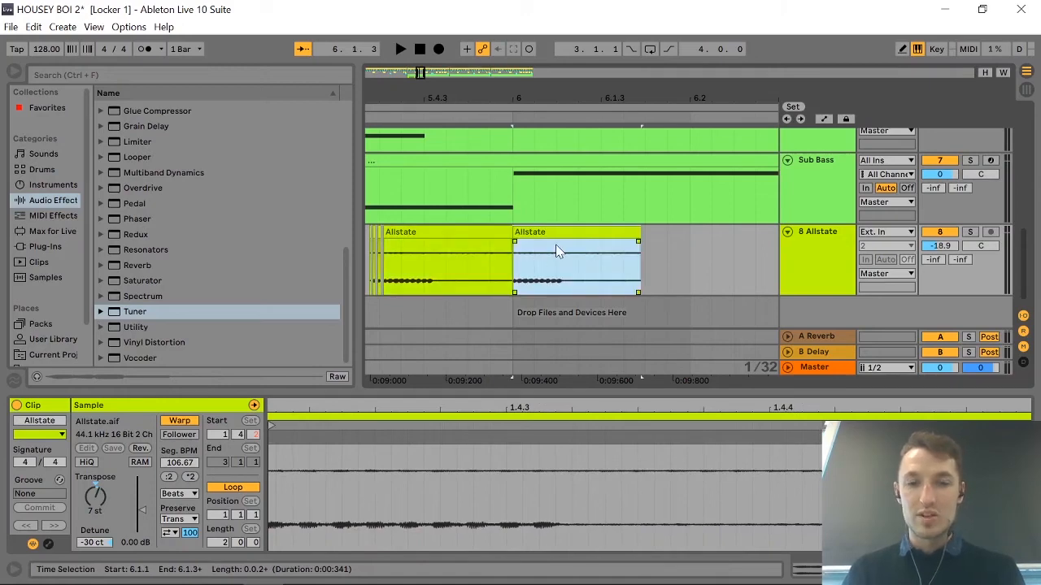
pyautogui.press('r')
pyautogui.scroll(-6, 535, 258)
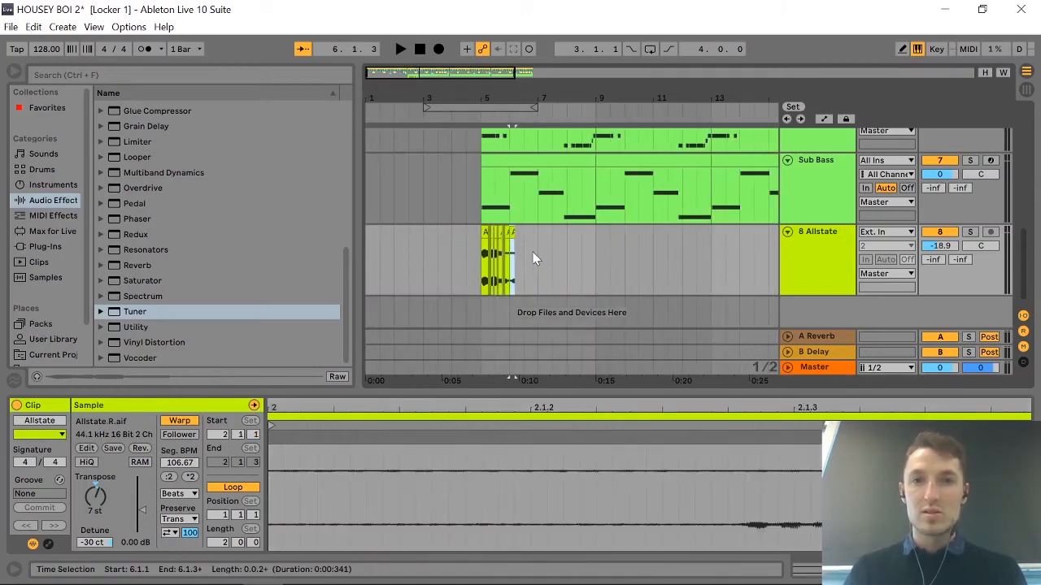
# Play the chopped Allstate slices with the reversed tail from 5.1.1 in the full mix.
pyautogui.click(481, 244)
pyautogui.press('space')
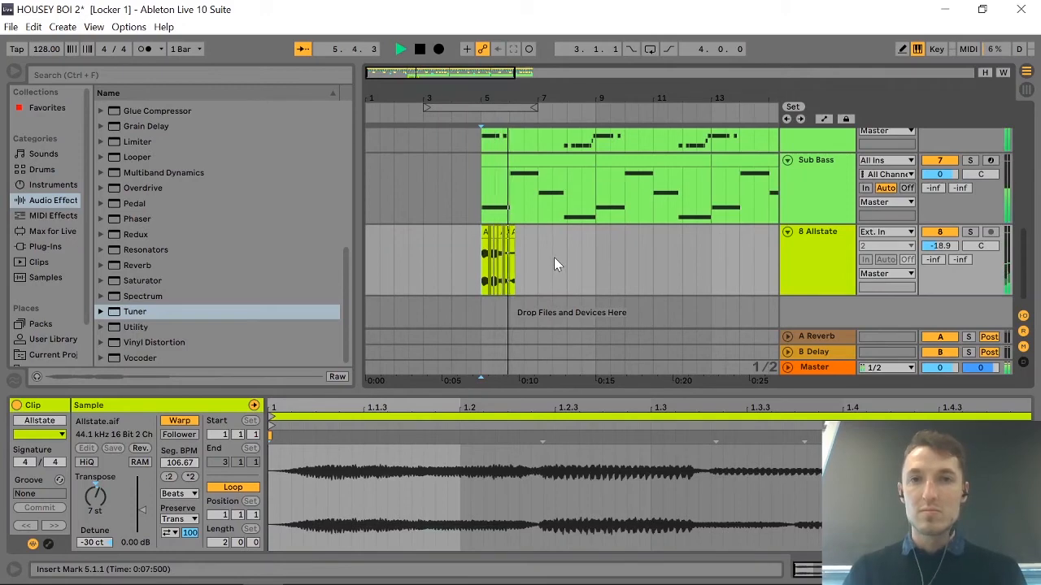
pyautogui.press('space')
# Raise the reversed Allstate tail's clip gain to 3.25 dB, transpose it to -17 st, and play it back.
pyautogui.scroll(5, 514, 248)
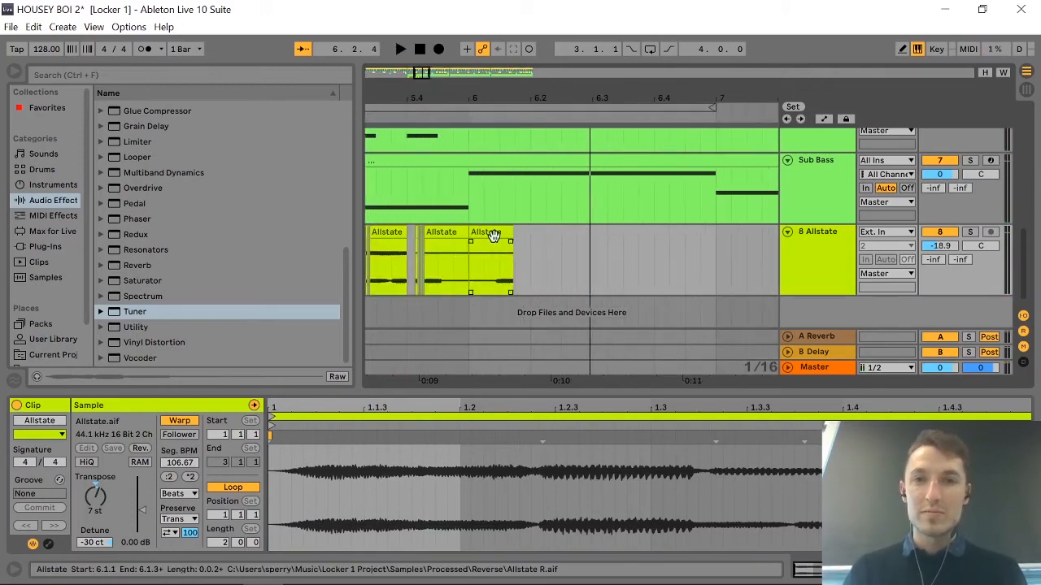
pyautogui.click(493, 235)
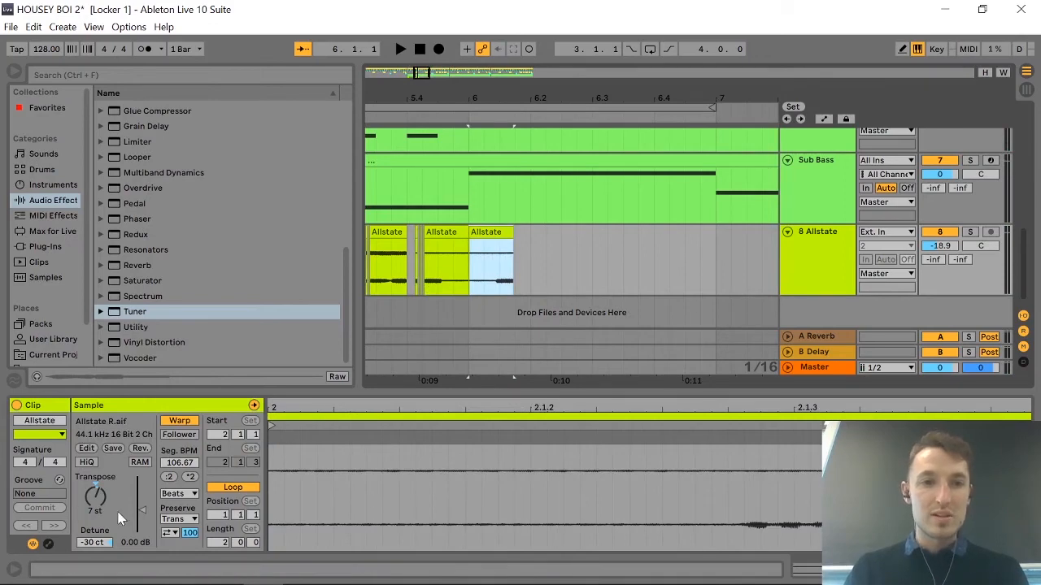
pyautogui.moveTo(143, 513); pyautogui.dragTo(143, 504)
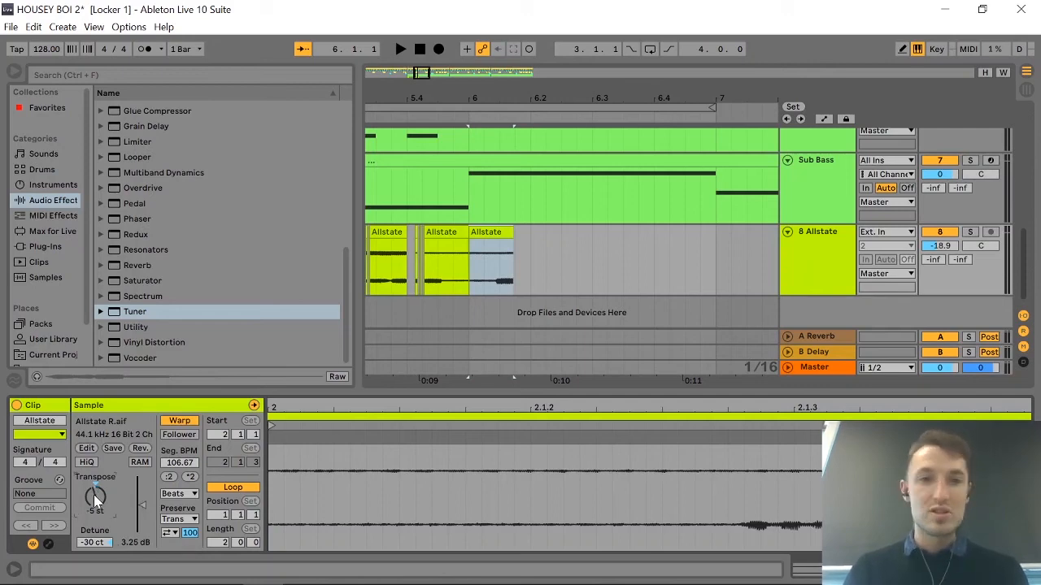
pyautogui.press('space')
pyautogui.press('space')
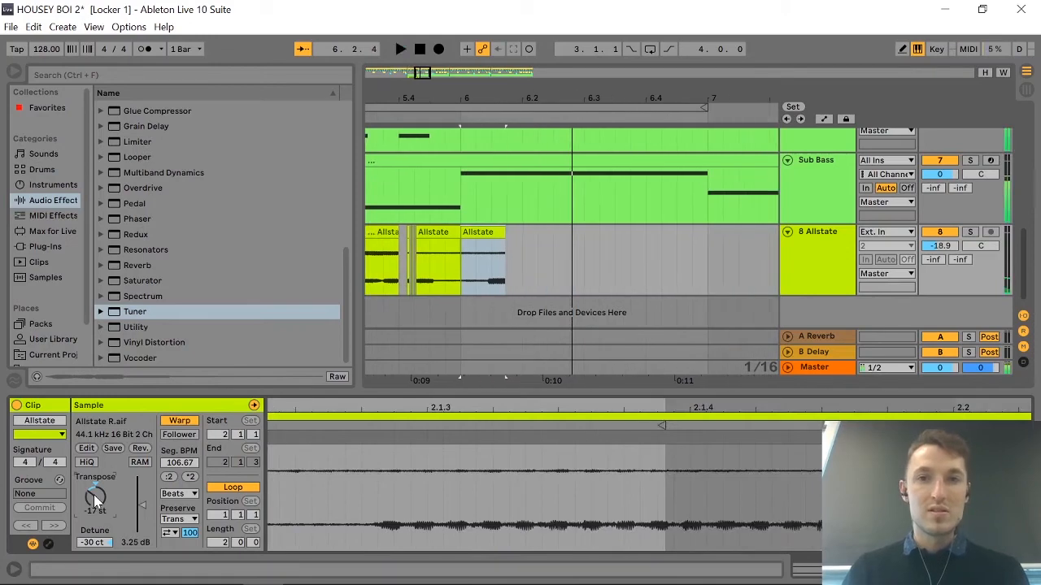
pyautogui.hscroll(-3, 589, 333)
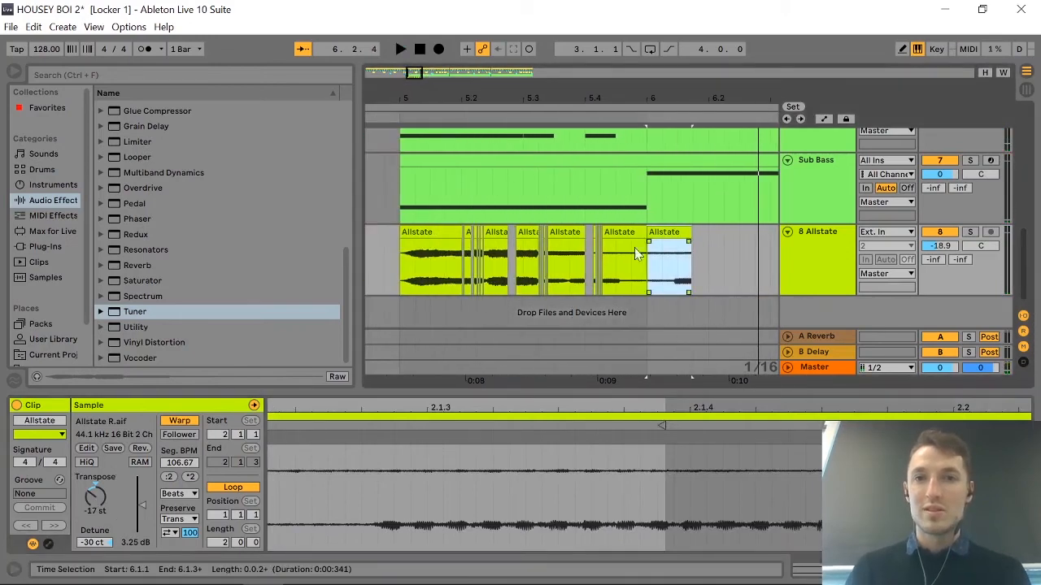
pyautogui.click(525, 232)
pyautogui.hotkey('shift', 'Down')
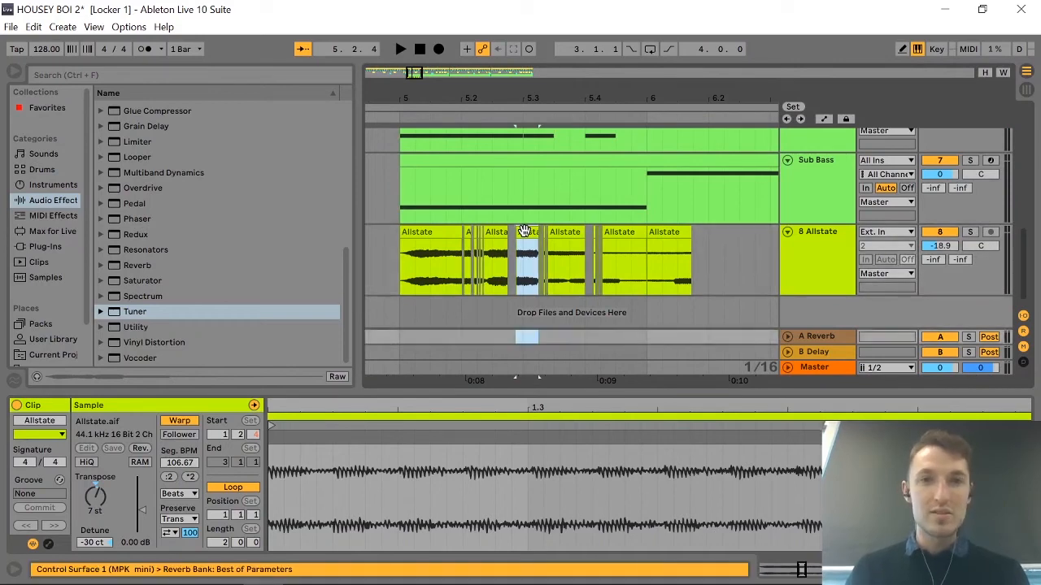
pyautogui.hotkey('shift', 'Up')
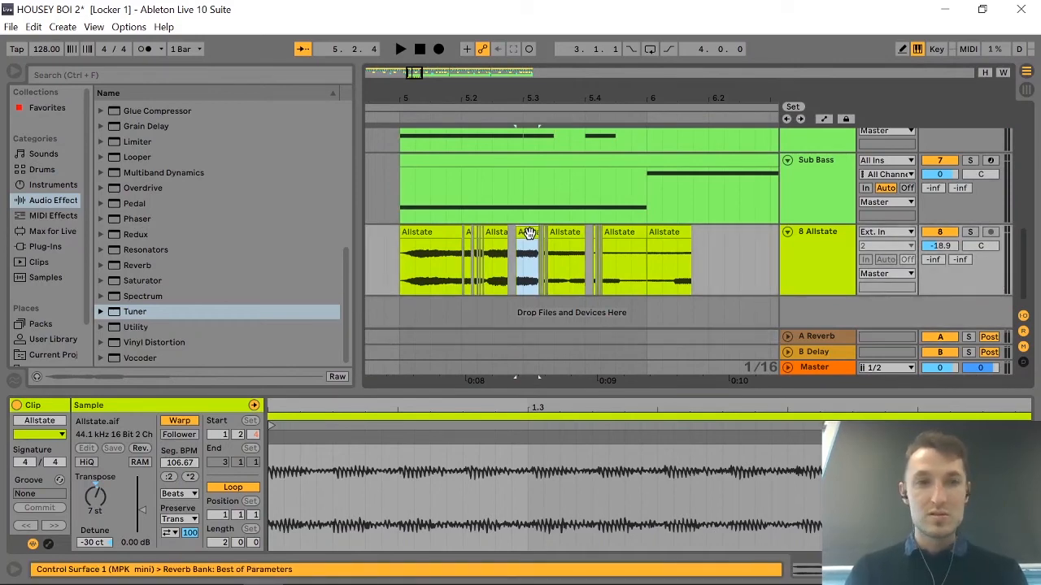
pyautogui.press('Down')
pyautogui.click(530, 233)
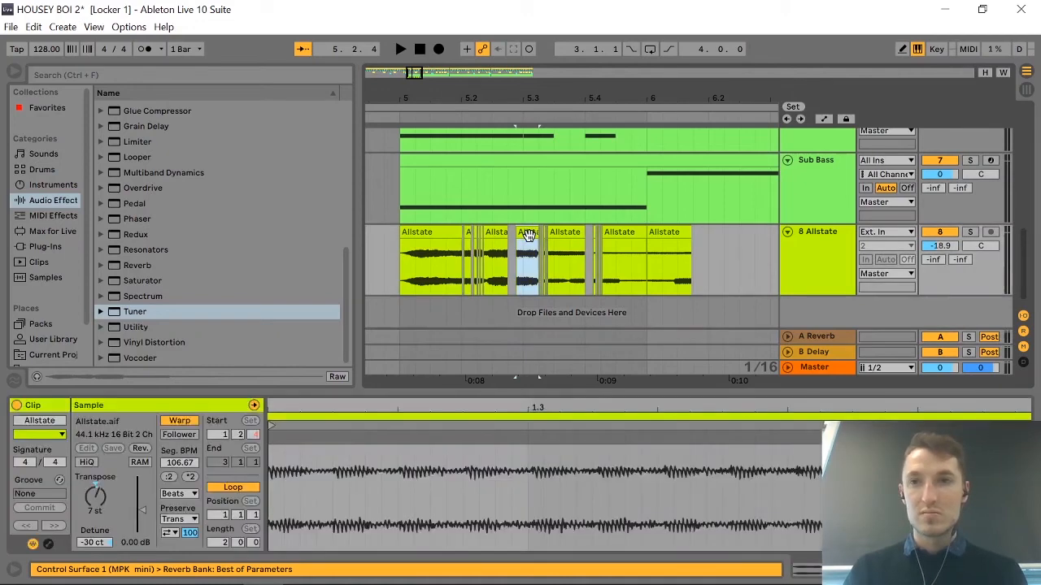
pyautogui.click(654, 236)
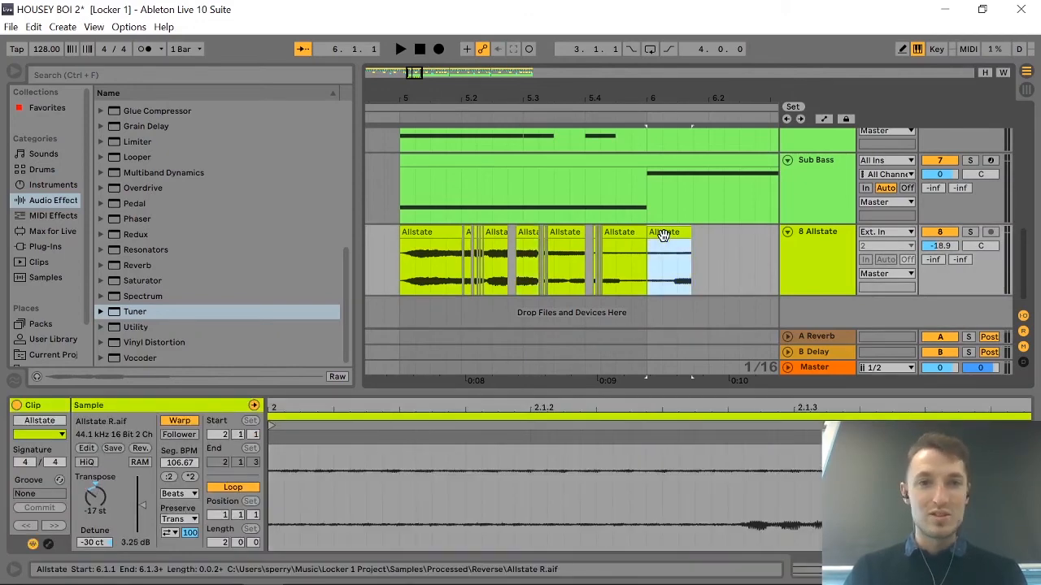
# Adjust the transposition of the Allstate slice at 5.2.4, and set the short slice at 5.2.1 to 31 st.
pyautogui.click(530, 235)
pyautogui.click(92, 496)
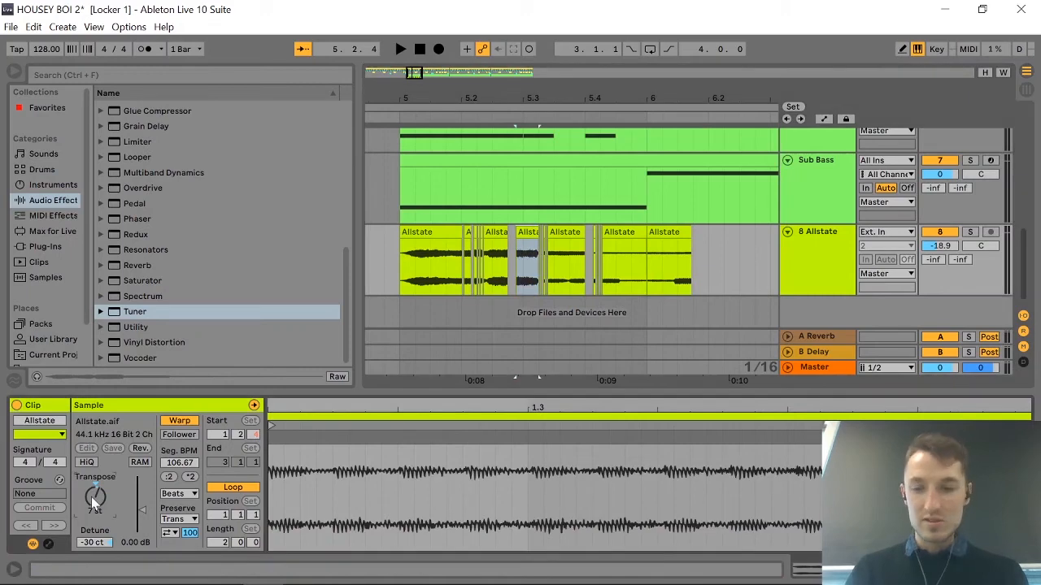
pyautogui.click(470, 231)
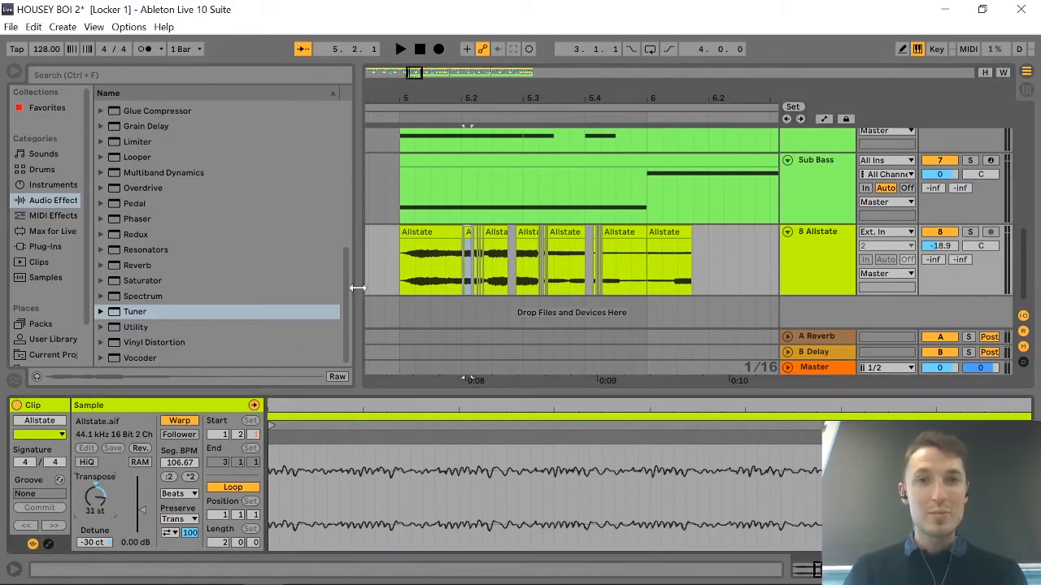
# Play the repitched Allstate slices in the mix from 4.4.4, and again from 4.4.1.
pyautogui.click(385, 277)
pyautogui.press('space')
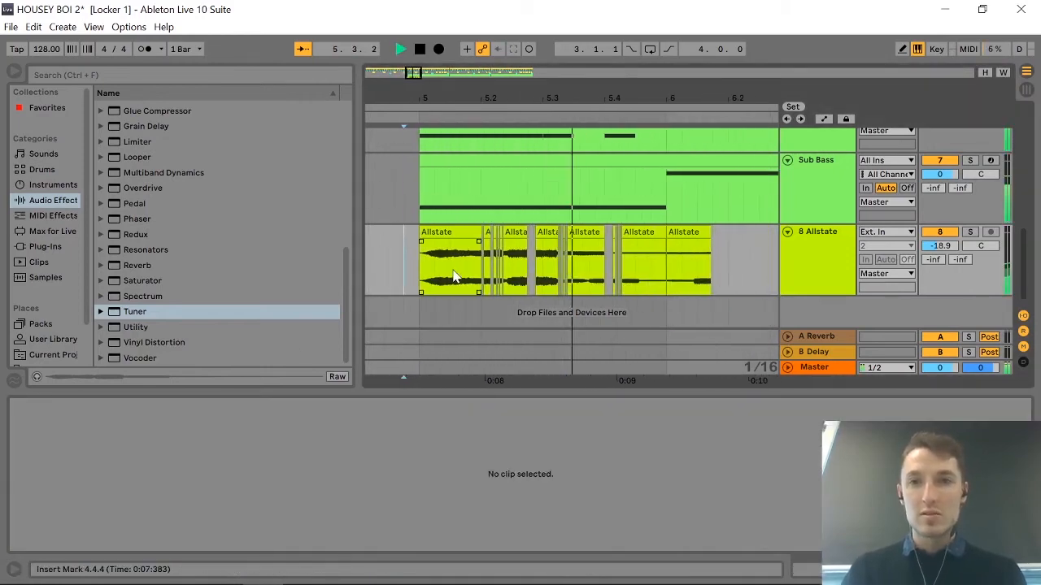
pyautogui.press('space')
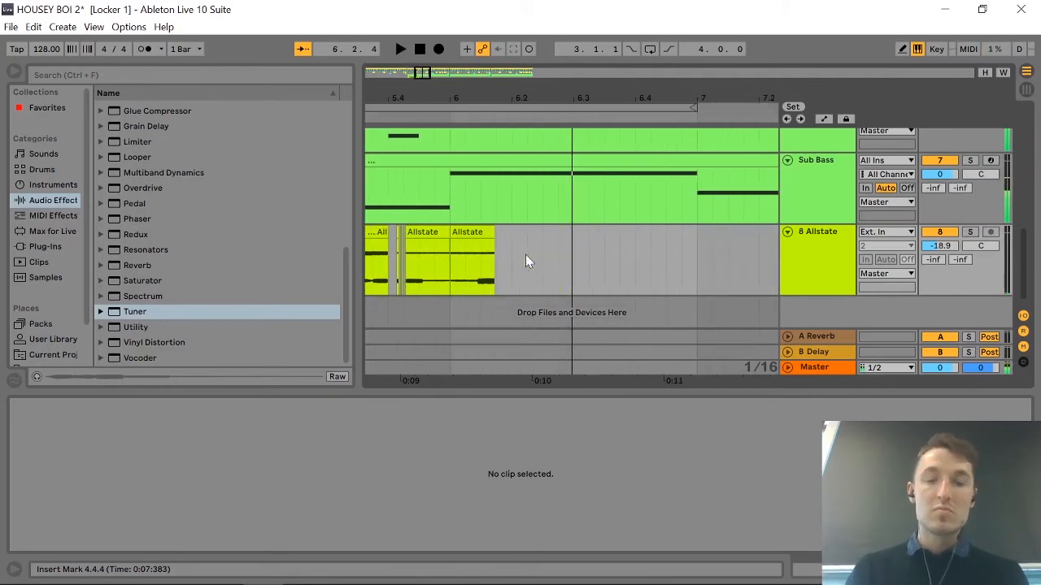
pyautogui.scroll(-3, 525, 258)
pyautogui.click(399, 248)
pyautogui.press('space')
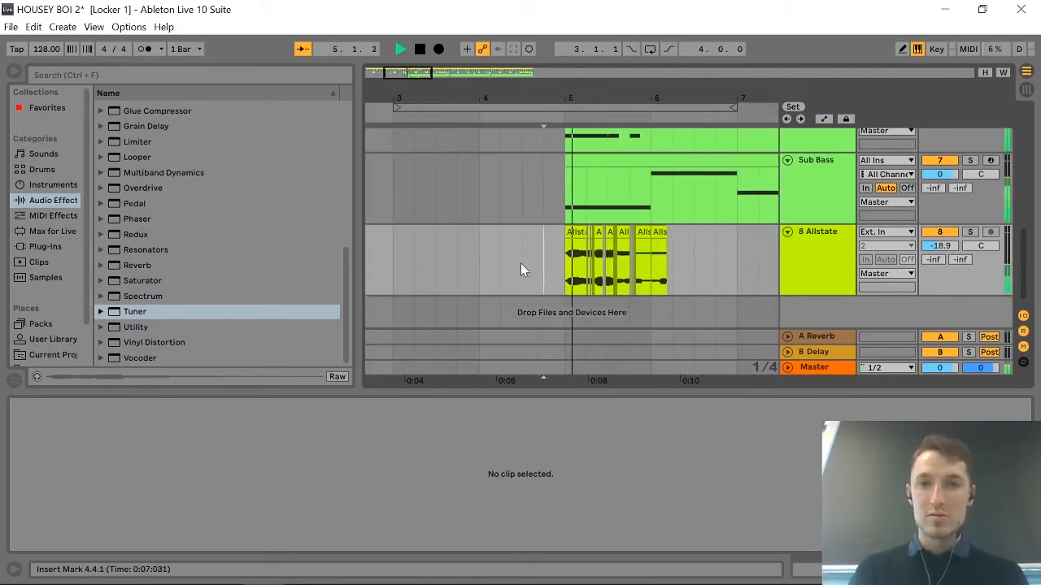
pyautogui.press('space')
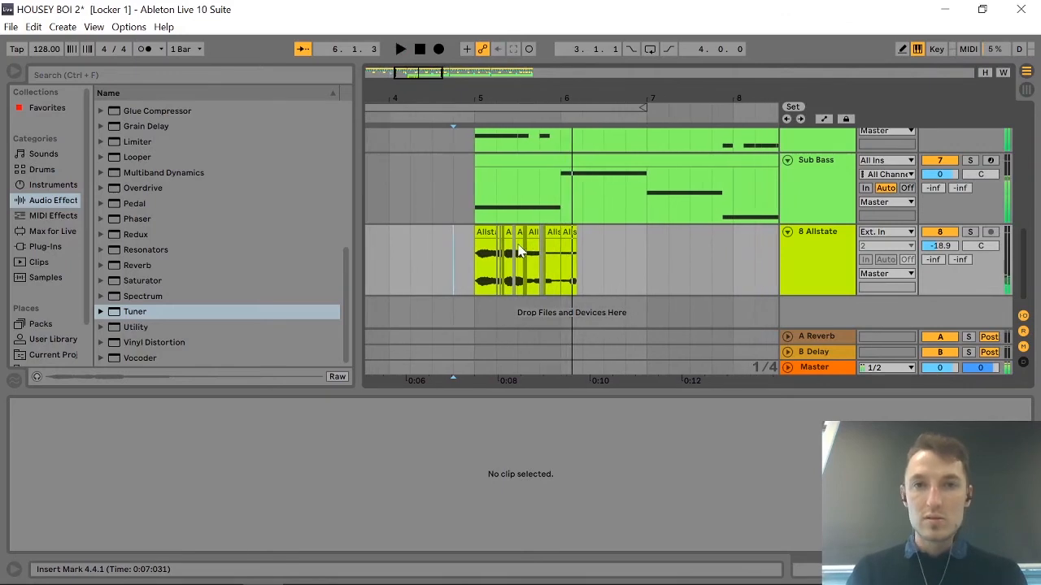
# Duplicate the eight-bar Allstate section from 5.1.1 to 13.1.1 so the copy starts at 13.1.1.
pyautogui.scroll(-4, 521, 252)
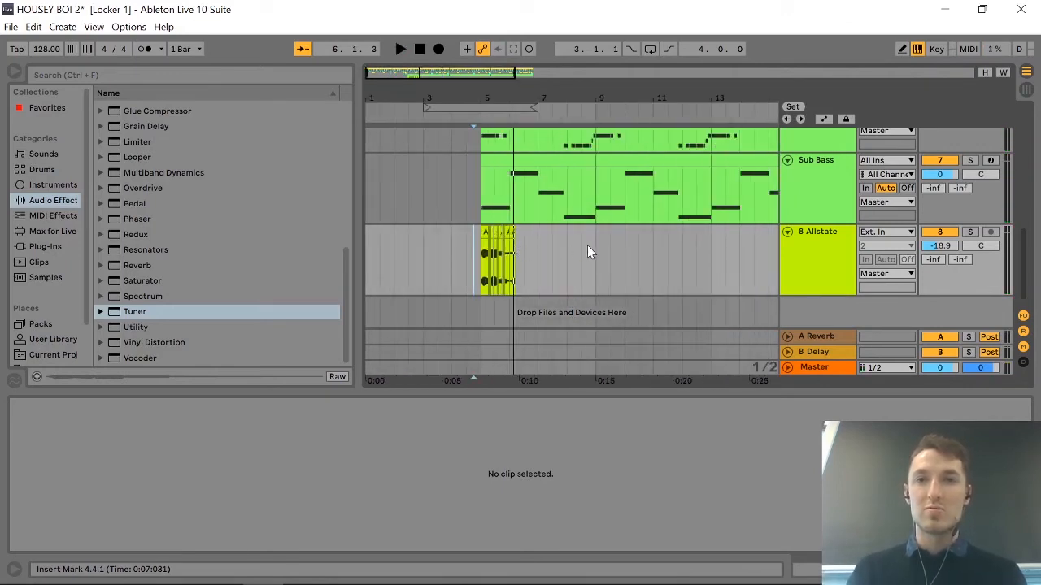
pyautogui.moveTo(591, 246); pyautogui.dragTo(705, 246)
pyautogui.click(486, 251)
pyautogui.hotkey('ctrl', 'd')
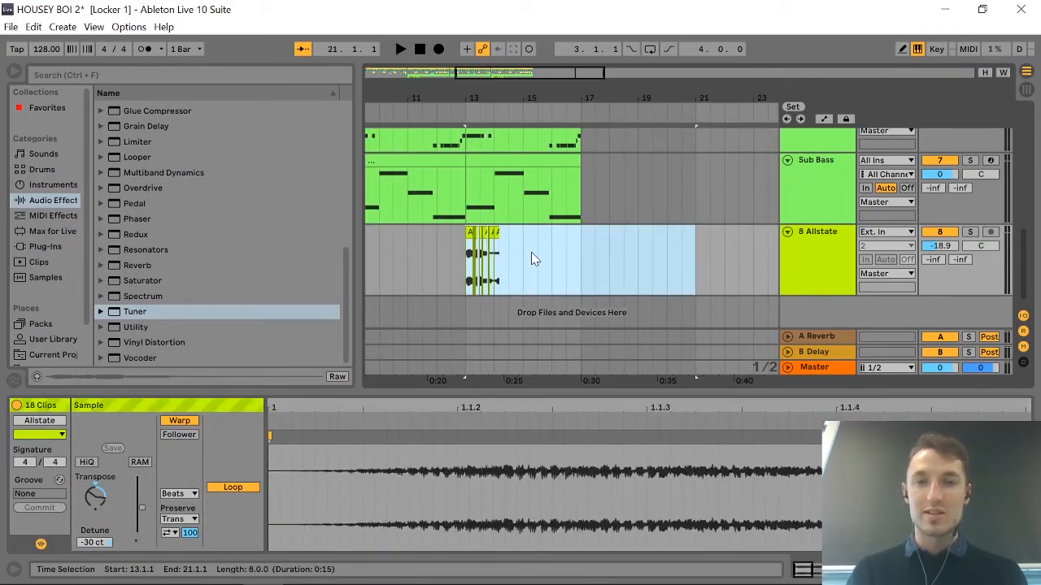
# Play the arrangement from 4.1.1 through the second Allstate hit at bar 13, checking it against the drums and basses.
pyautogui.click(453, 248)
pyautogui.press('space')
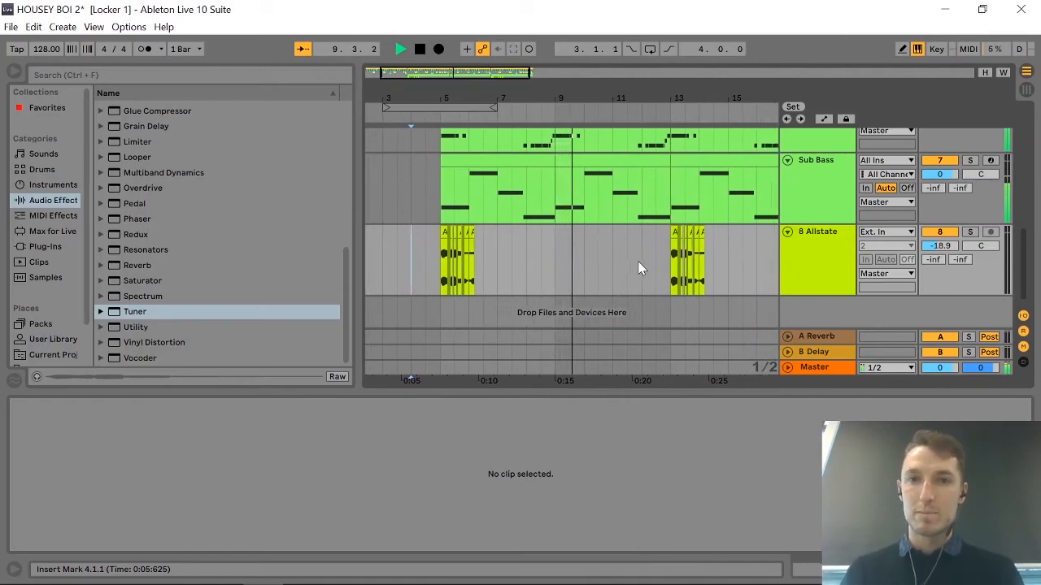
pyautogui.scroll(3, 642, 270)
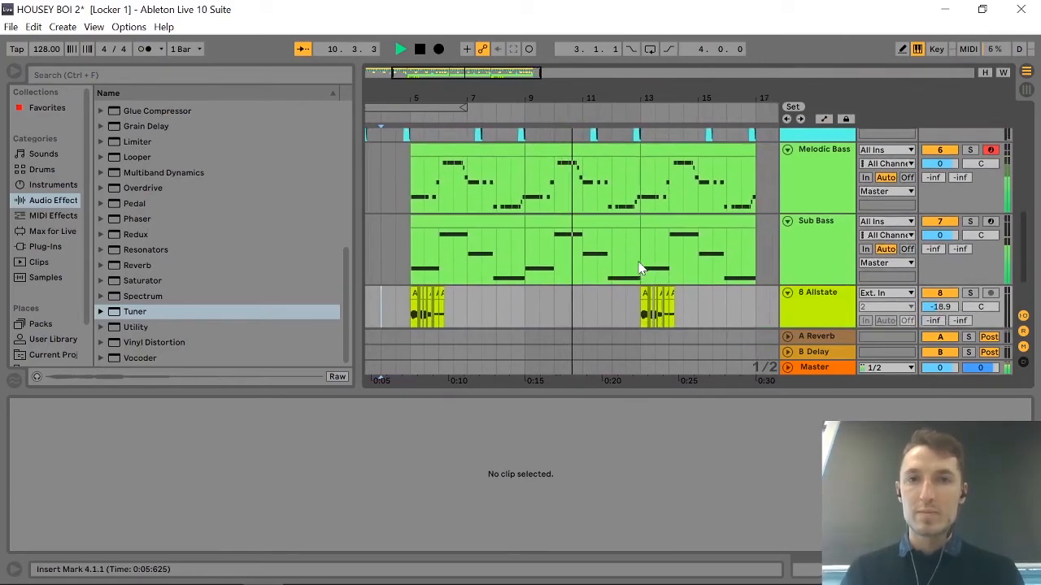
pyautogui.scroll(4, 640, 269)
pyautogui.scroll(5, 640, 268)
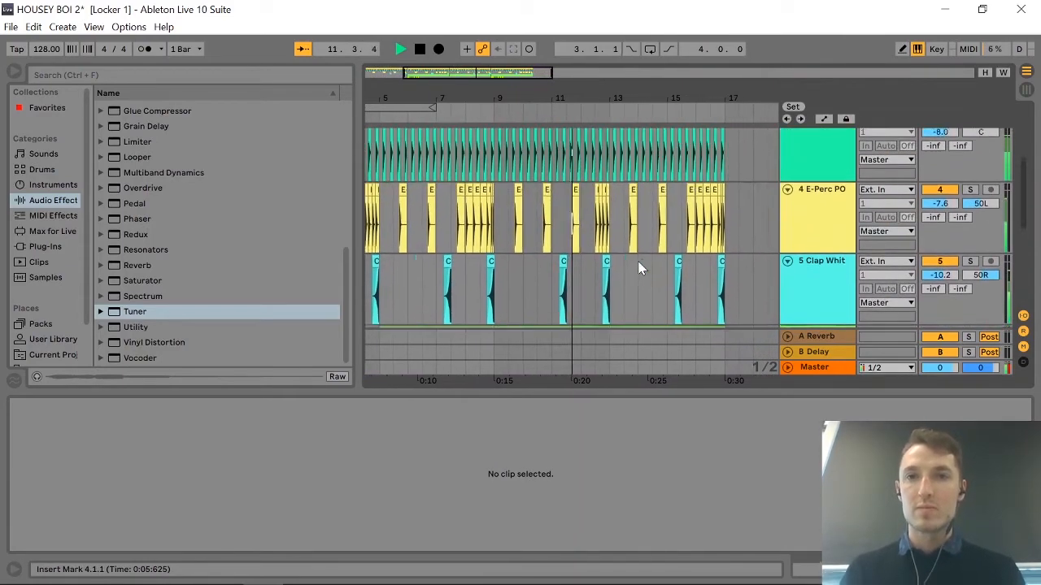
pyautogui.scroll(-5, 640, 269)
pyautogui.scroll(-4, 640, 269)
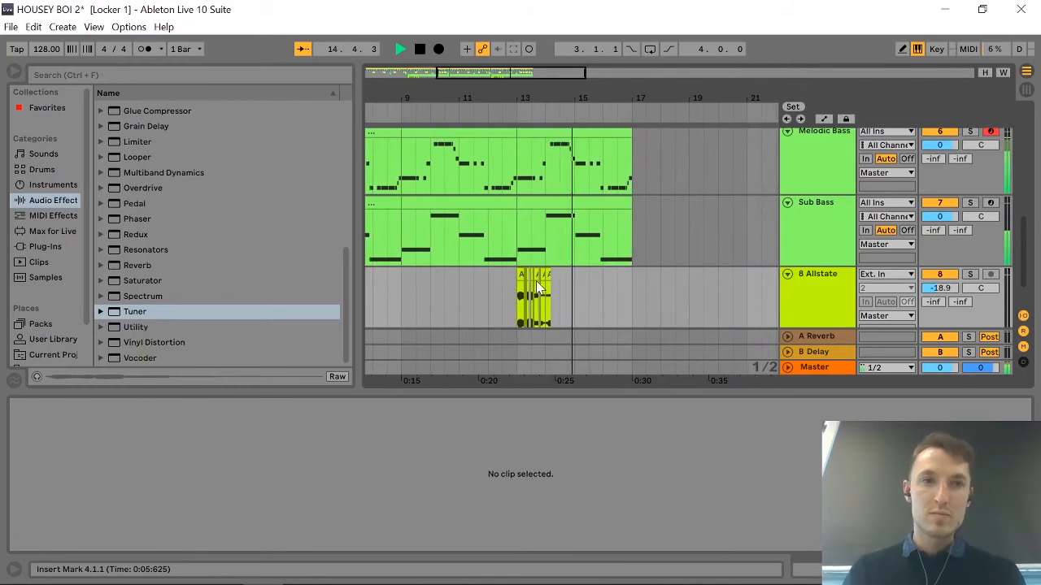
# Browse the sample library past Allstate.aif and preview Artifact Bass.wav, A-Shaker 1.aif and A-Snare Cust N&C 1 A.aif.
pyautogui.click(60, 278)
pyautogui.scroll(-3, 264, 320)
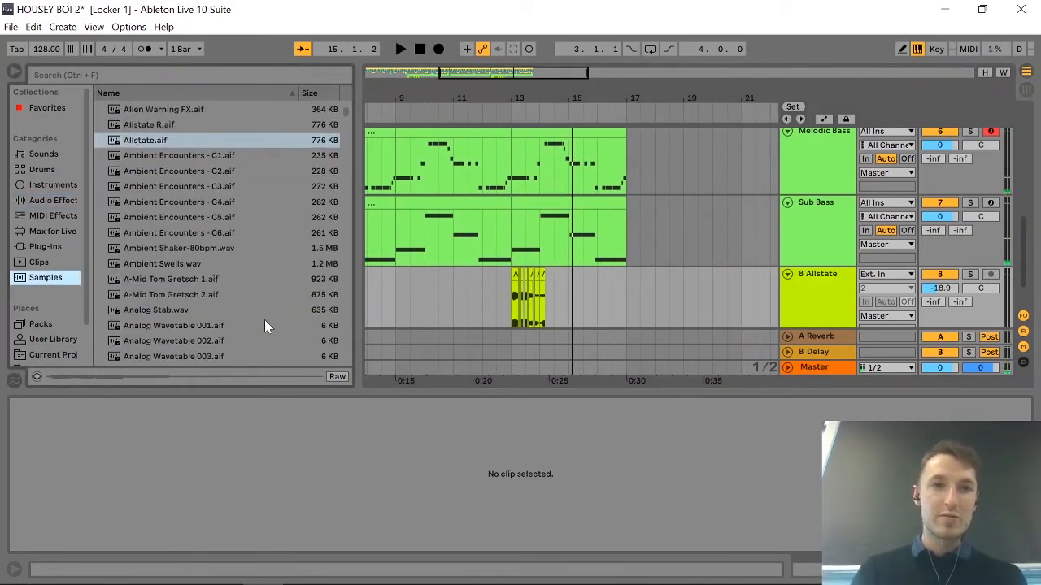
pyautogui.scroll(-20, 307, 349)
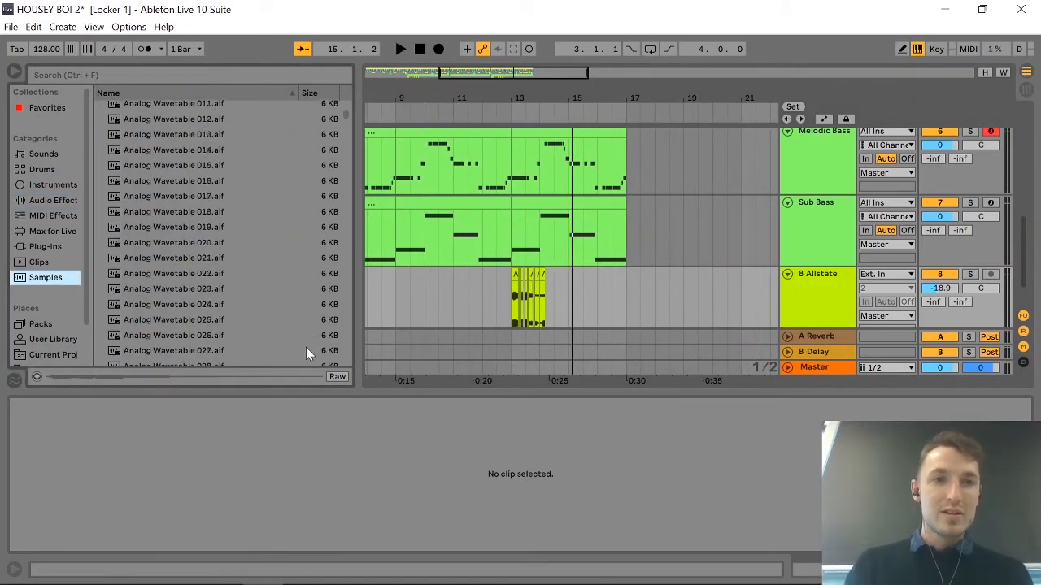
pyautogui.scroll(-20, 306, 354)
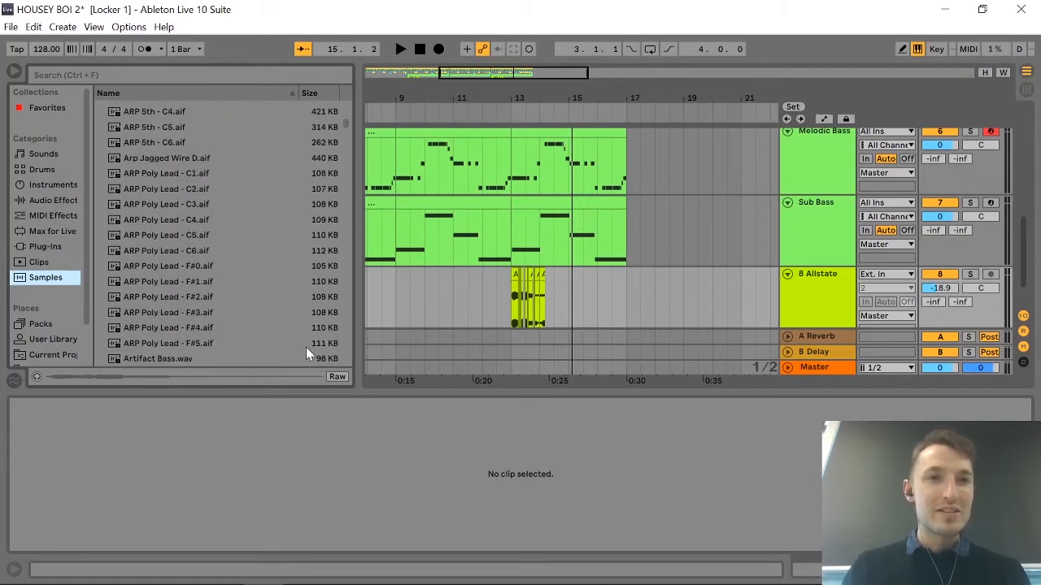
pyautogui.scroll(3, 306, 347)
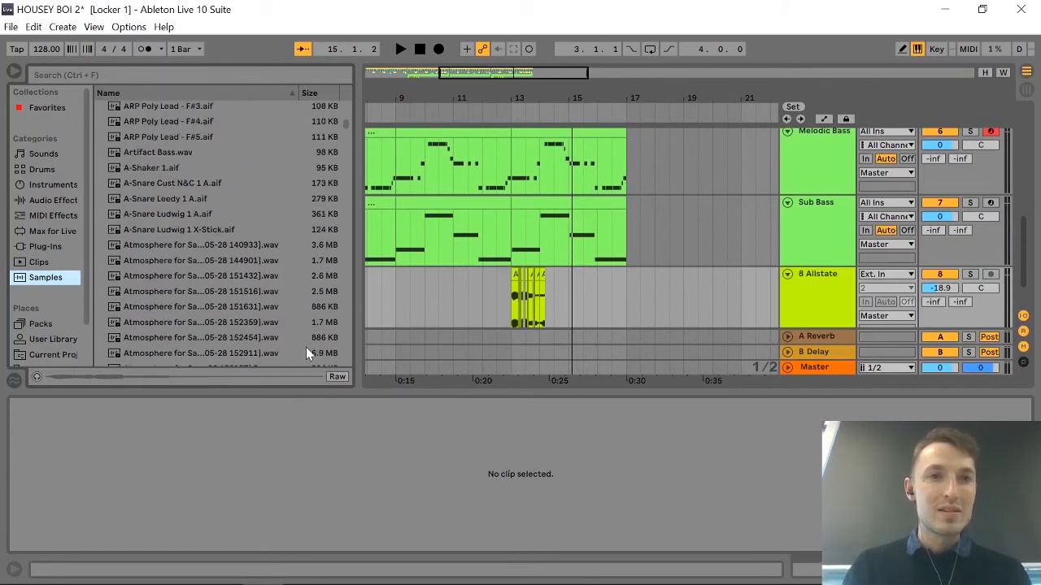
pyautogui.click(154, 172)
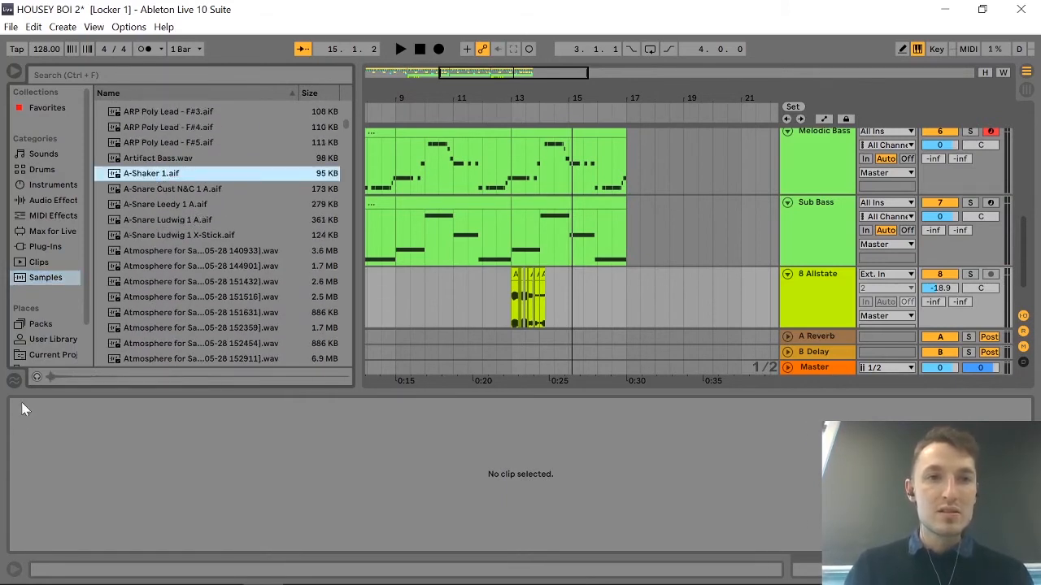
pyautogui.click(165, 158)
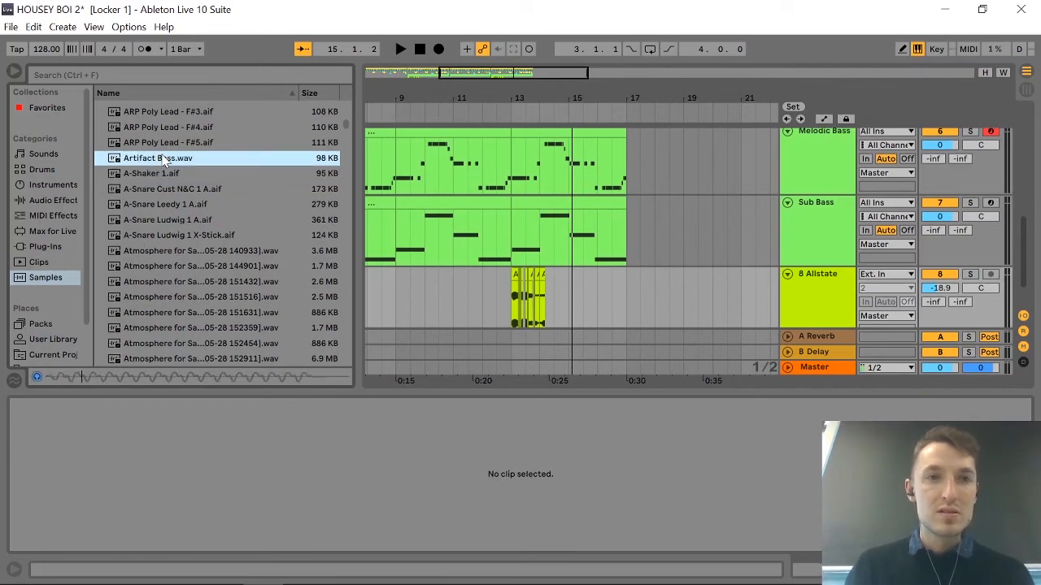
pyautogui.click(154, 175)
pyautogui.click(193, 190)
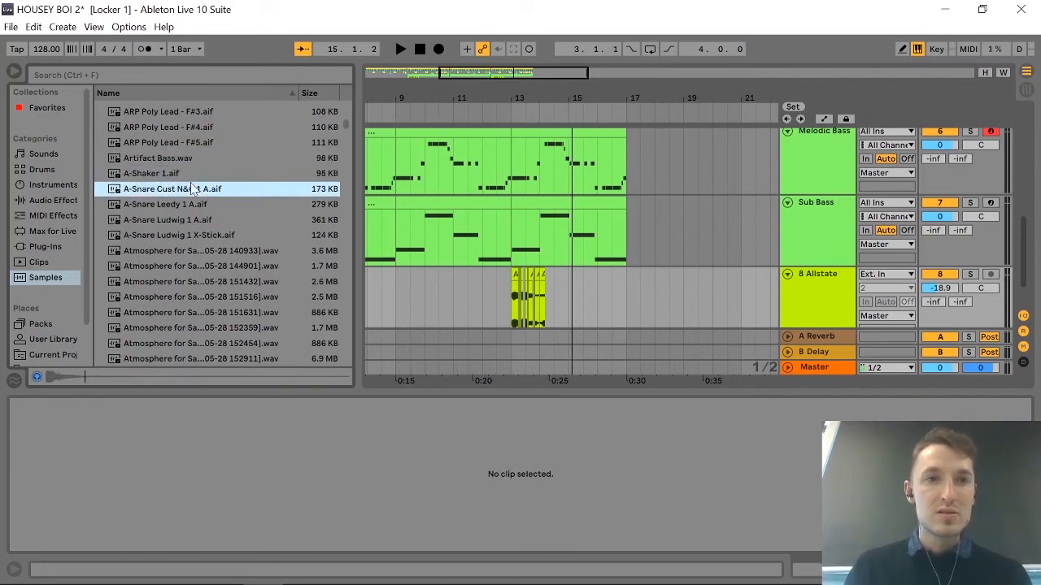
pyautogui.click(184, 174)
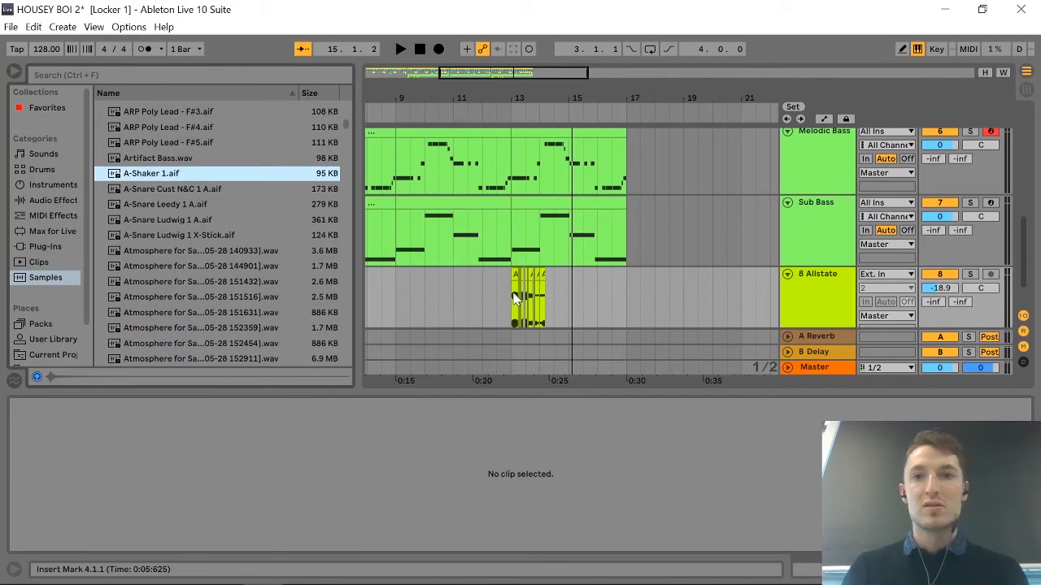
# Insert a MIDI track below the Allstate track, and place the A-Shaker 1.aif sample on the Allstate track shortly before bar 3.
pyautogui.scroll(-3, 653, 314)
pyautogui.hscroll(-5, 651, 309)
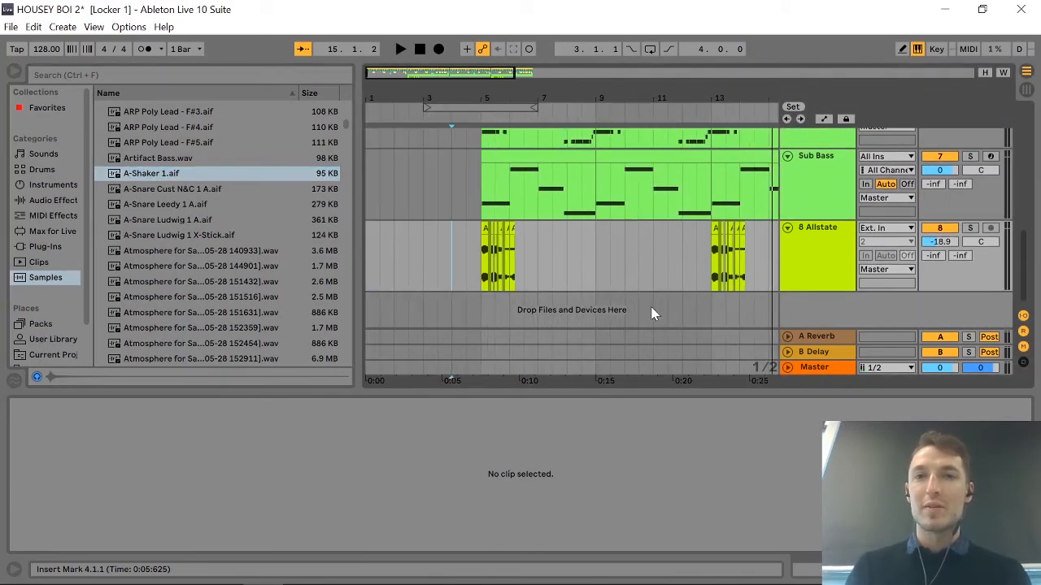
pyautogui.click(832, 277)
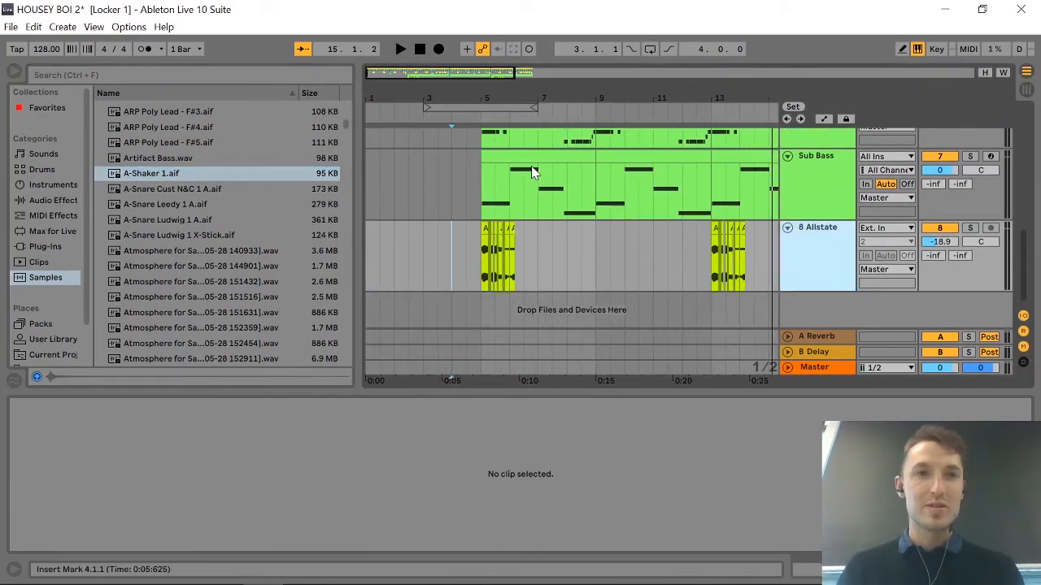
pyautogui.click(63, 27)
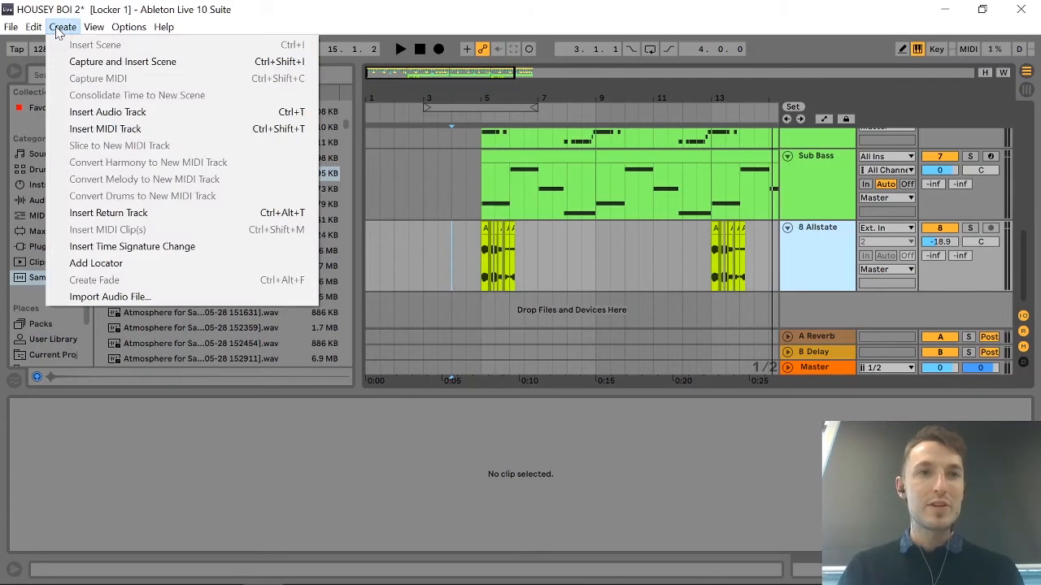
pyautogui.click(104, 130)
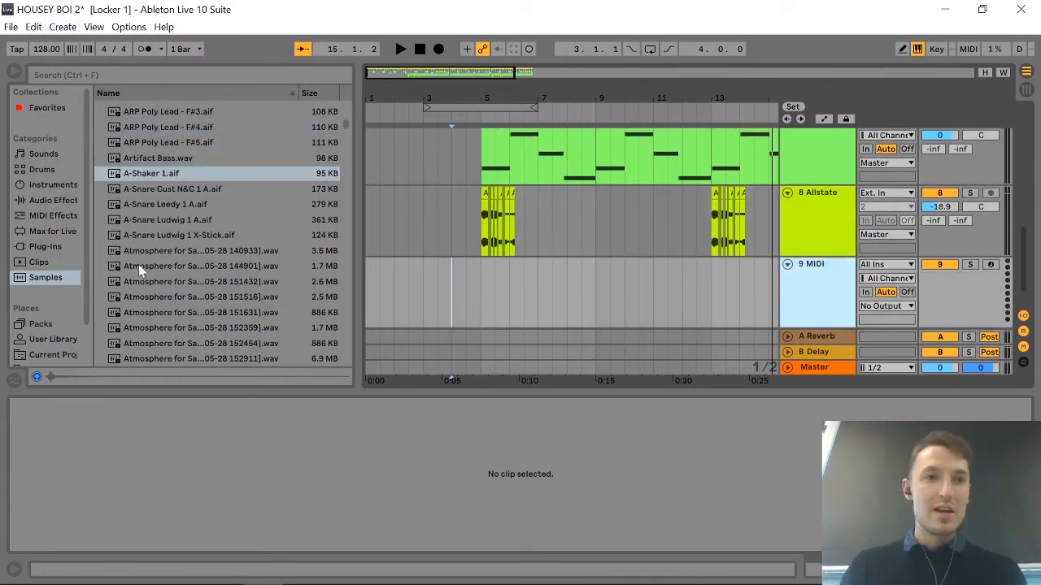
pyautogui.moveTo(151, 180); pyautogui.dragTo(410, 197)
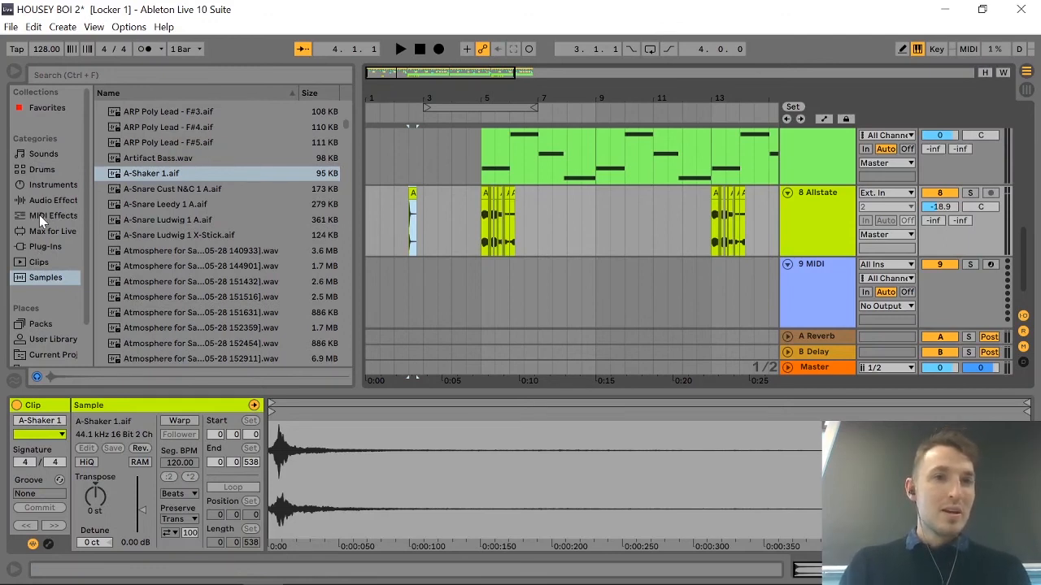
# Load a Sampler instrument onto the empty MIDI track 9 and put the A-Shaker 1 clip's sample into it.
pyautogui.click(41, 186)
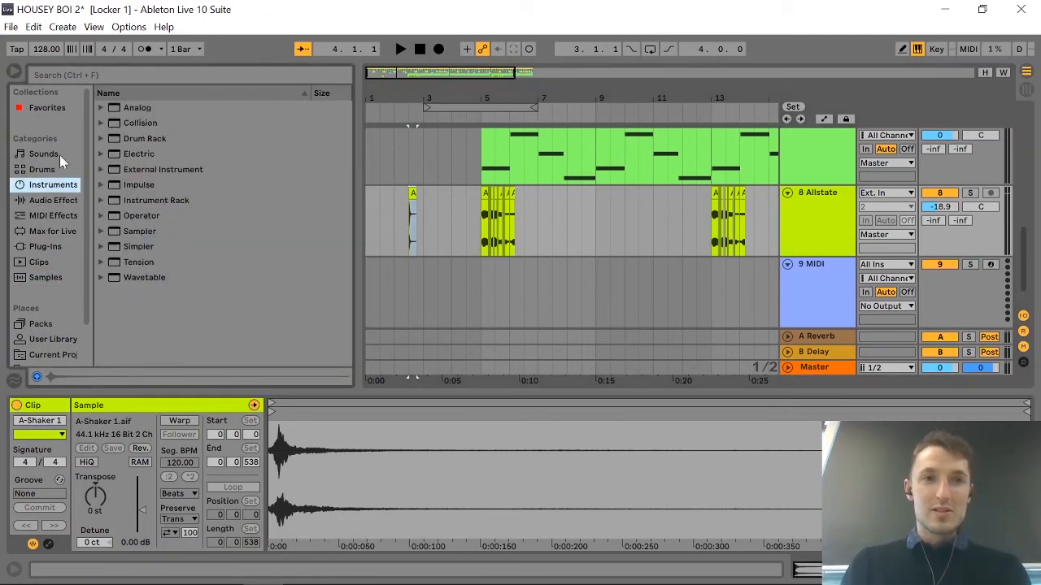
pyautogui.click(124, 227)
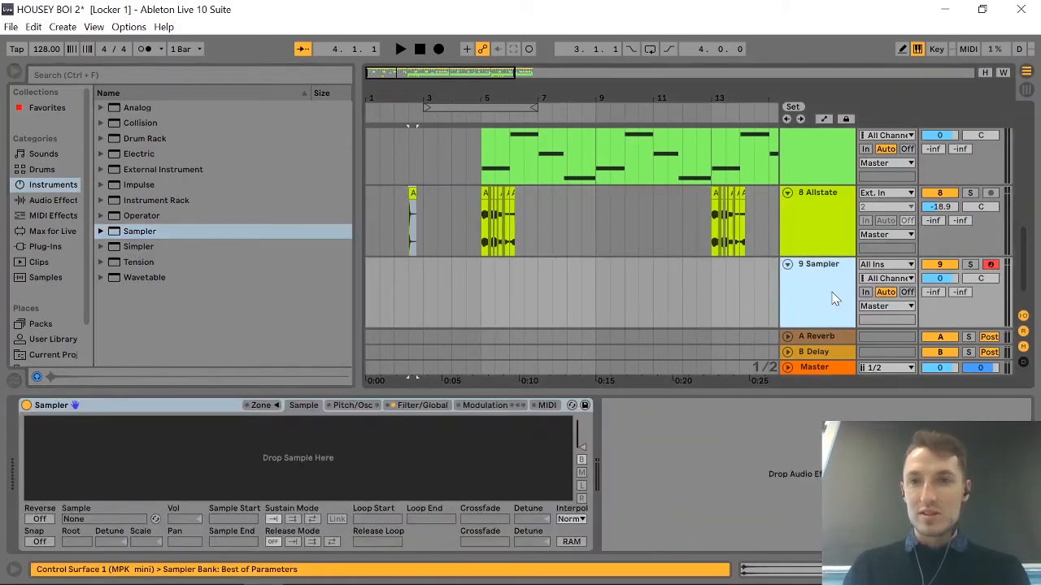
pyautogui.moveTo(412, 195); pyautogui.dragTo(402, 253)
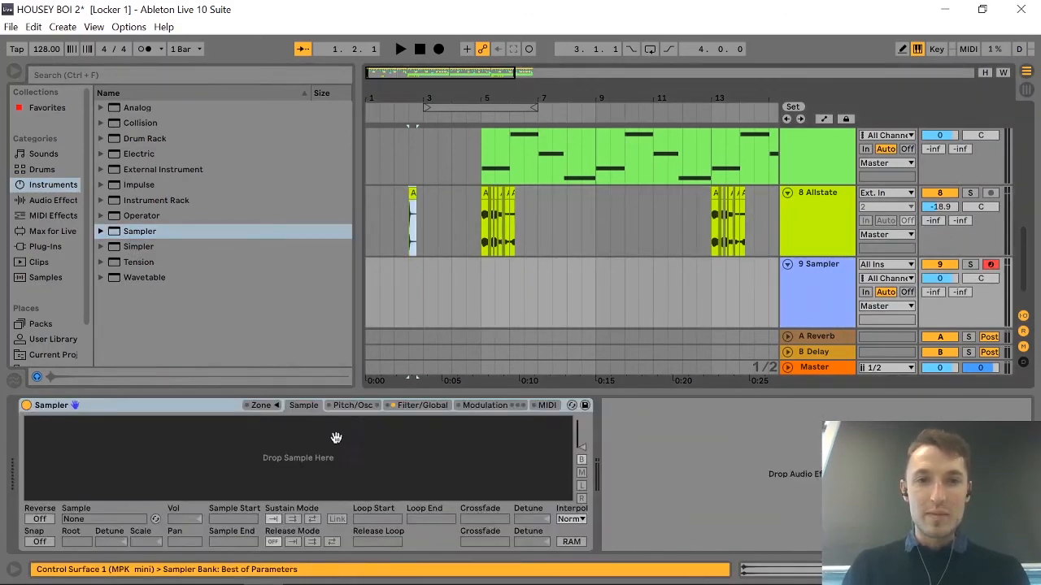
pyautogui.moveTo(336, 438); pyautogui.dragTo(336, 439)
# Delete the leftover A-Shaker 1 clip from the Allstate track and show the Sampler on track 9.
pyautogui.click(410, 197)
pyautogui.press('Delete')
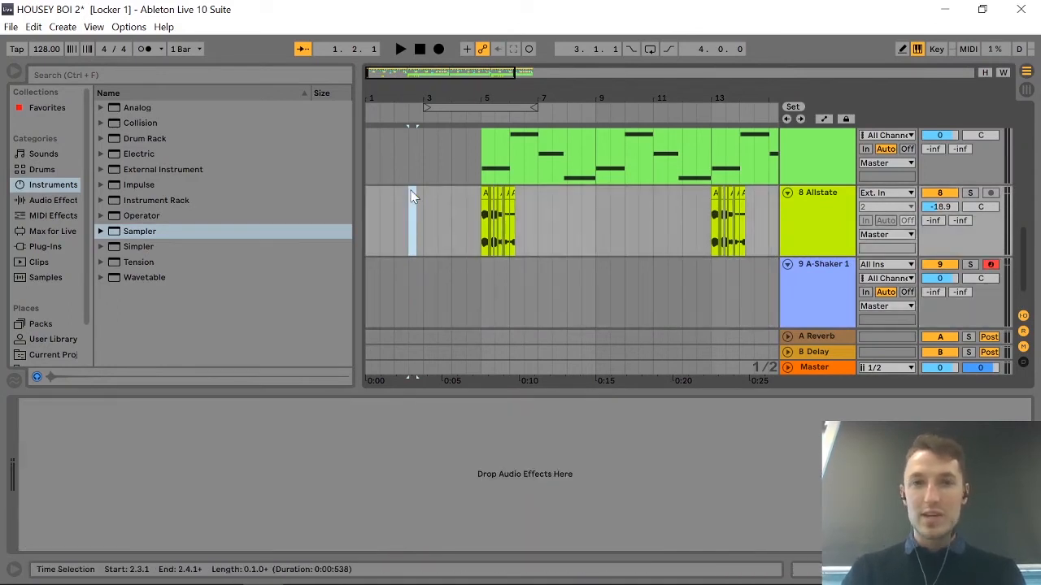
pyautogui.click(845, 280)
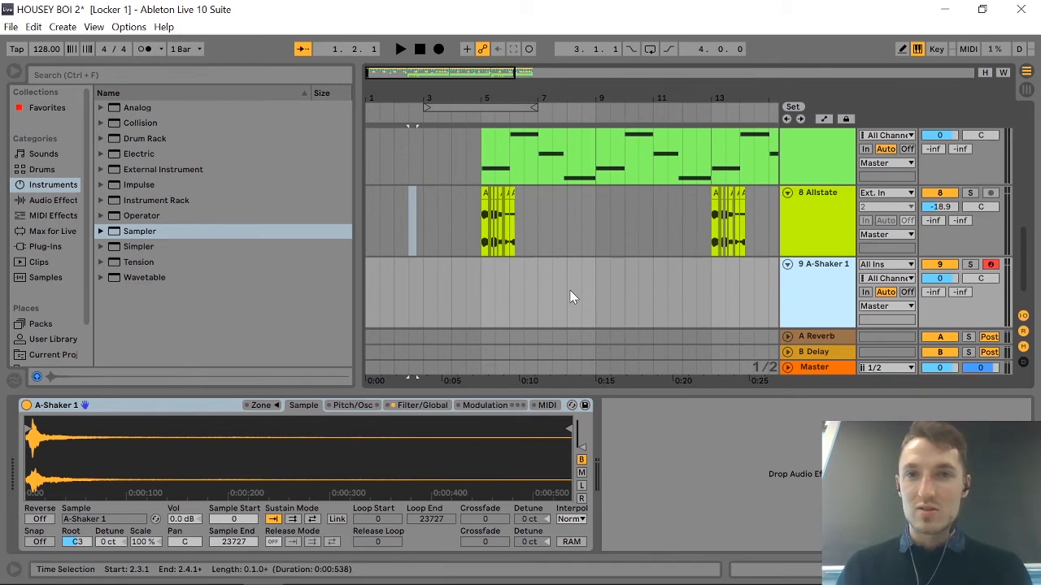
# Create an empty MIDI clip from 9.1.1 to 9.3.1 on the A-Shaker 1 track with looping turned off.
pyautogui.click(595, 291)
pyautogui.moveTo(602, 296); pyautogui.dragTo(607, 280)
pyautogui.hotkey('ctrl', 'shift', 'm')
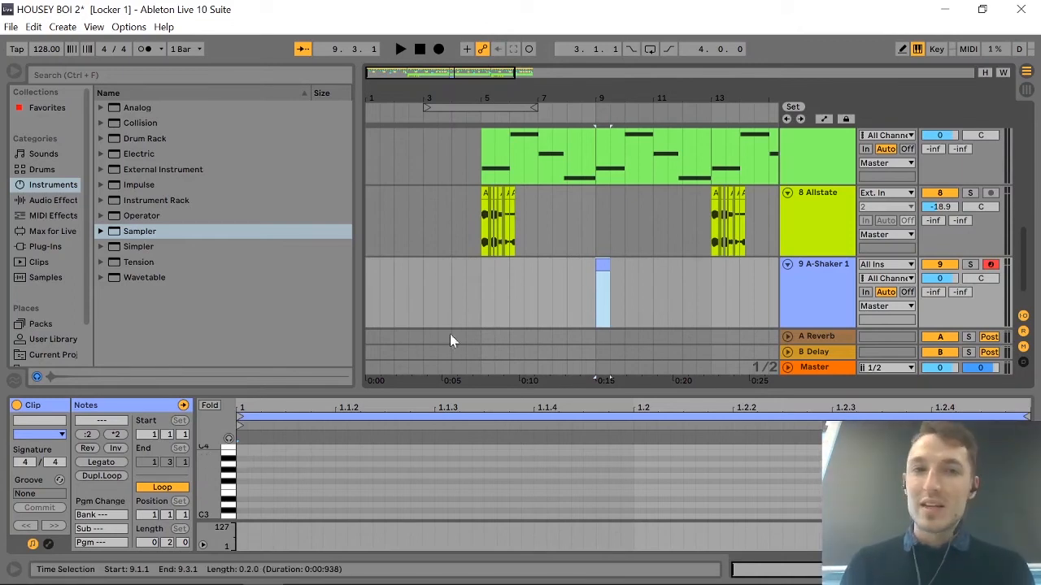
pyautogui.click(166, 488)
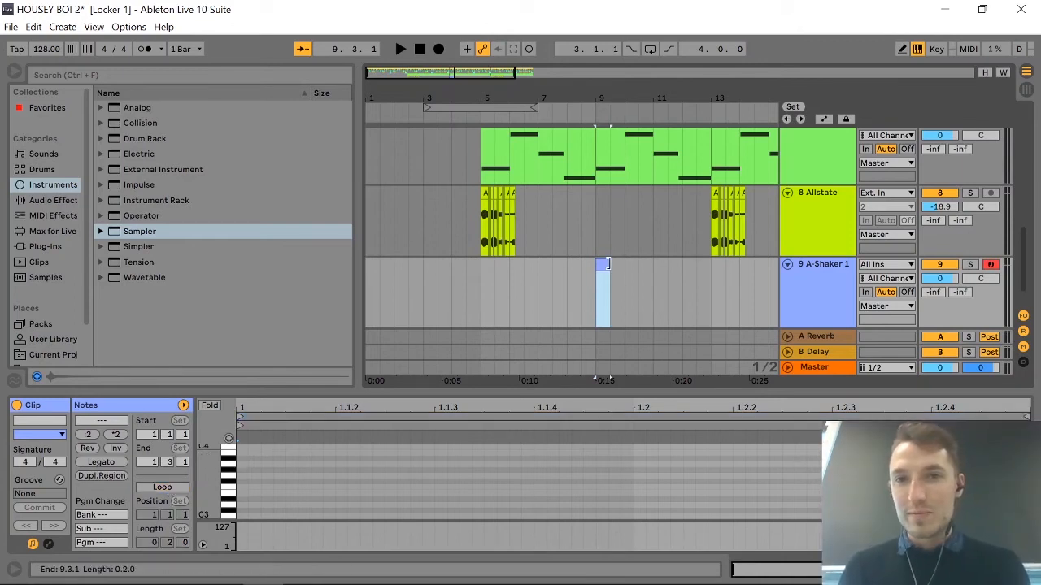
pyautogui.moveTo(608, 264); pyautogui.dragTo(625, 264)
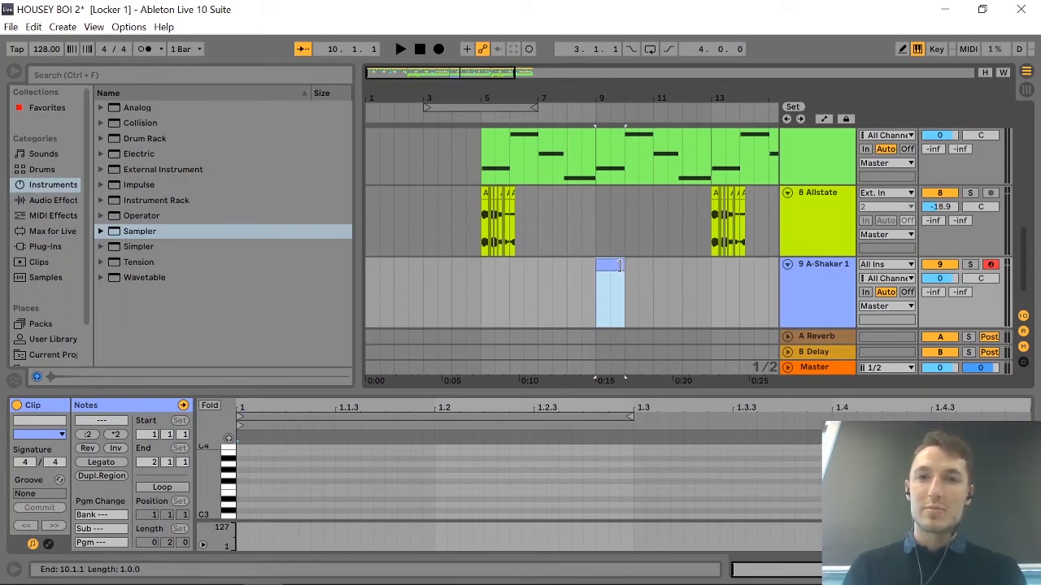
pyautogui.moveTo(624, 264); pyautogui.dragTo(610, 265)
# Add a sixteenth-long C3 note at the very start of the A-Shaker 1 MIDI clip.
pyautogui.click(300, 499)
pyautogui.scroll(-4, 301, 499)
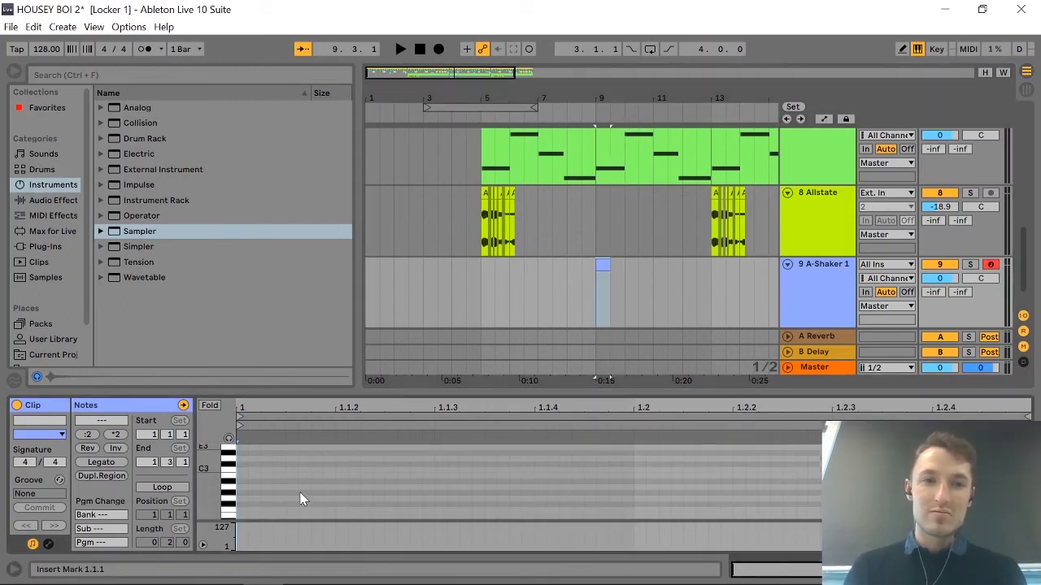
pyautogui.scroll(-4, 301, 498)
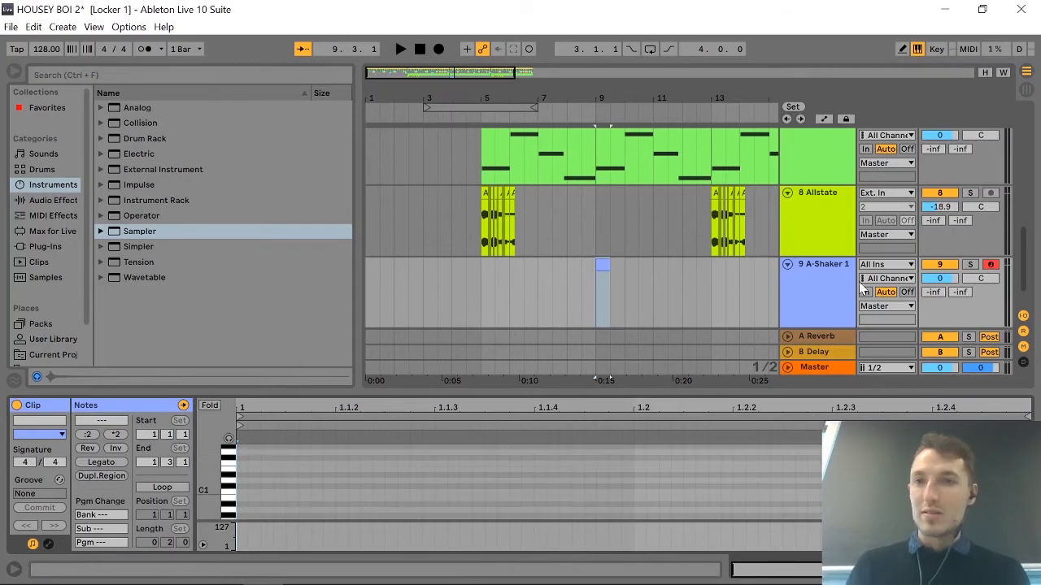
pyautogui.click(811, 300)
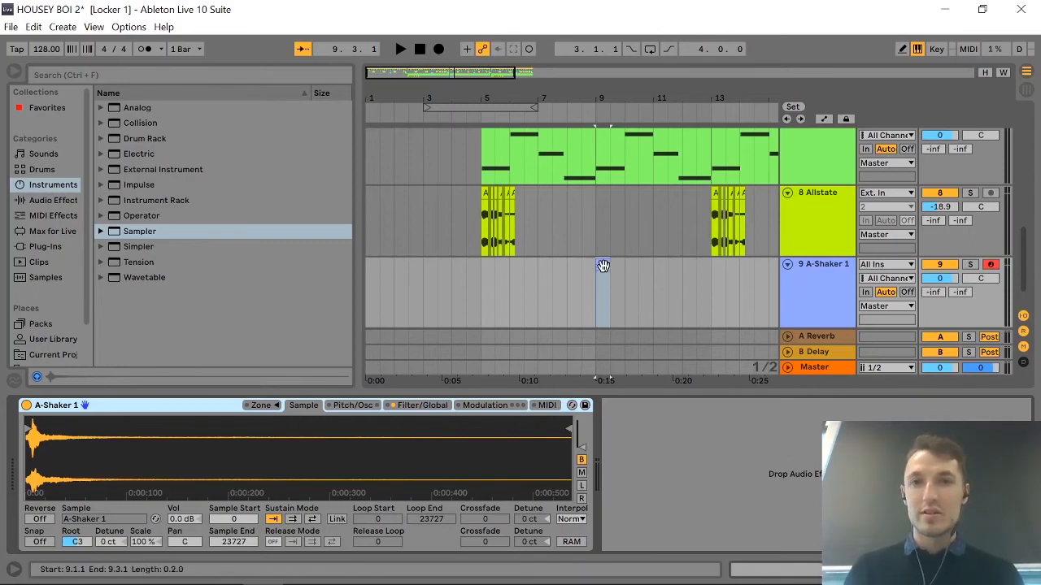
pyautogui.hotkey('ctrl', 'shift', 'm')
pyautogui.scroll(6, 287, 491)
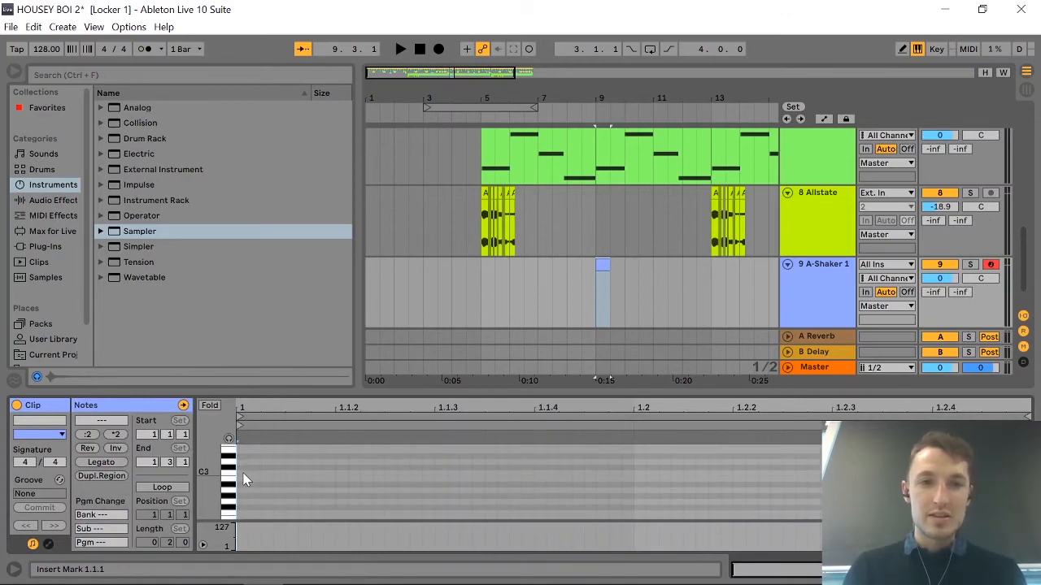
pyautogui.doubleClick(244, 473)
pyautogui.moveTo(250, 472); pyautogui.dragTo(335, 482)
# Solo the A-Shaker 1 track and play the clip from 9.1.1 to hear the C3 note.
pyautogui.click(970, 264)
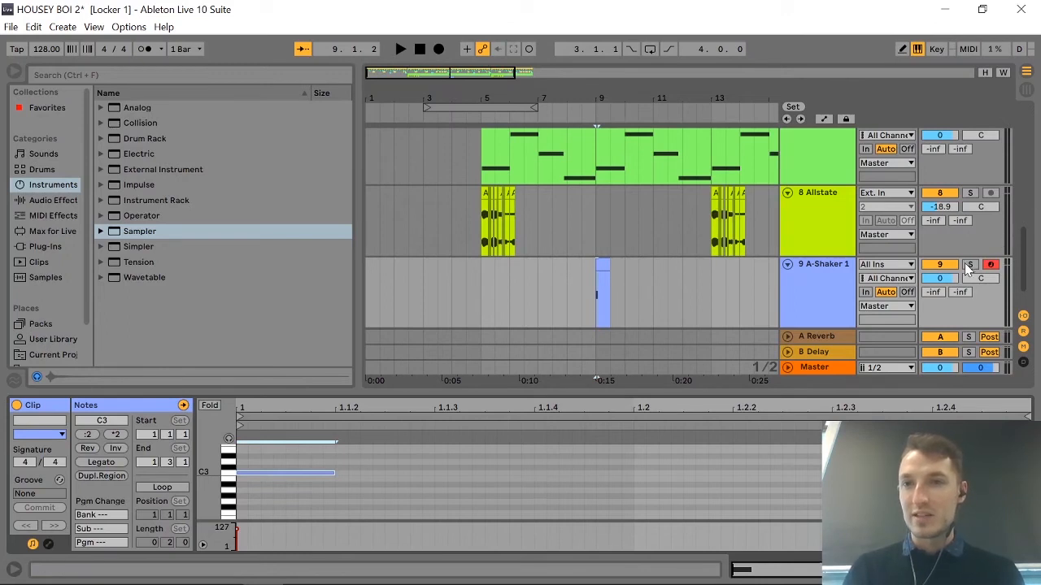
pyautogui.press('space')
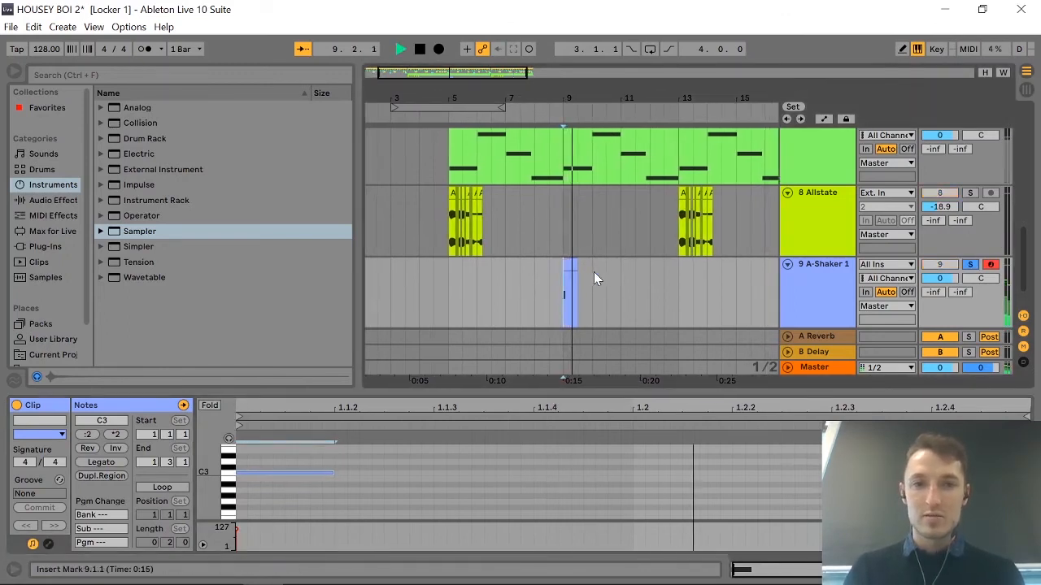
pyautogui.press('space')
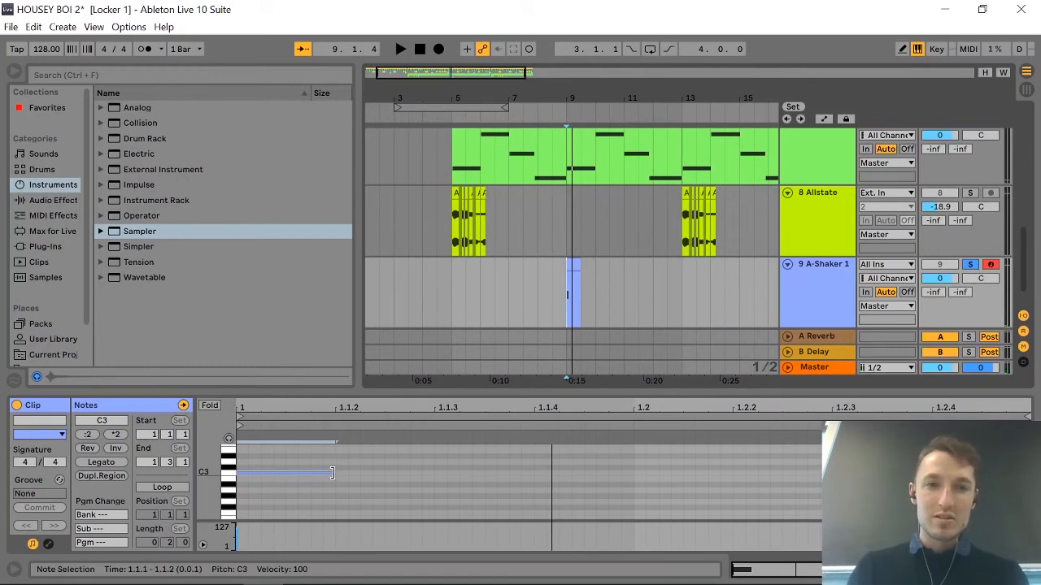
# Shorten the C3 note to a thirty-second and follow it with two equal copies raised to C#3 and D3.
pyautogui.moveTo(333, 474)
pyautogui.mouseDown()
pyautogui.moveTo(274, 475)
pyautogui.moveTo(283, 475)
pyautogui.mouseUp()
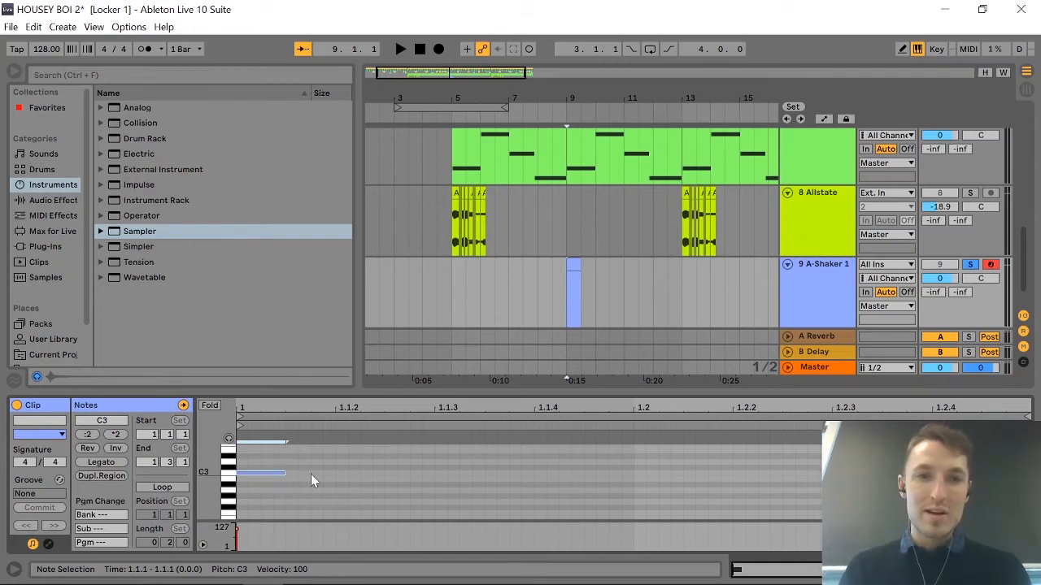
pyautogui.hotkey('ctrl', 'd')
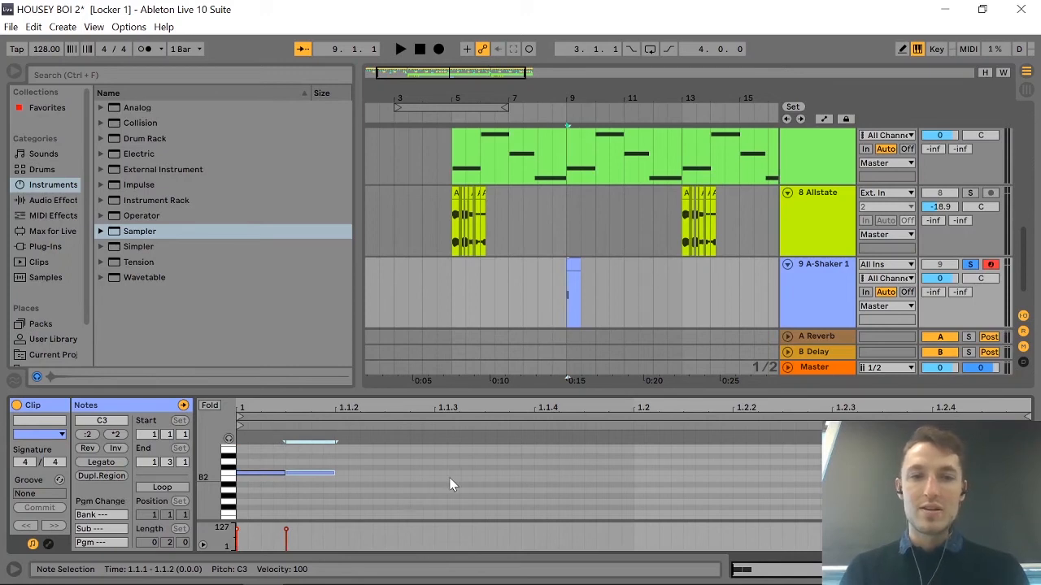
pyautogui.hotkey('ctrl', 'd')
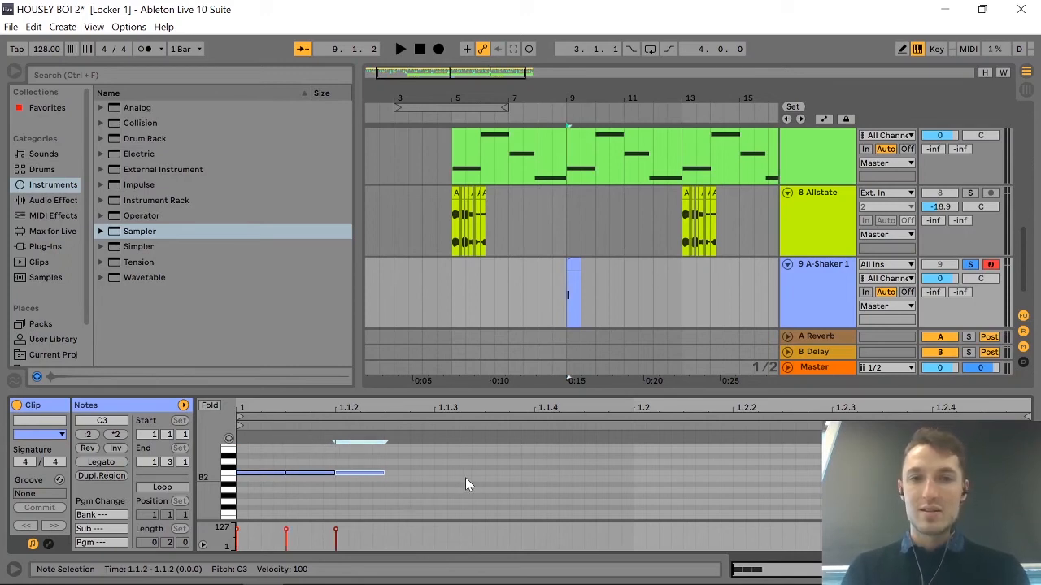
pyautogui.click(316, 474)
pyautogui.press('Up')
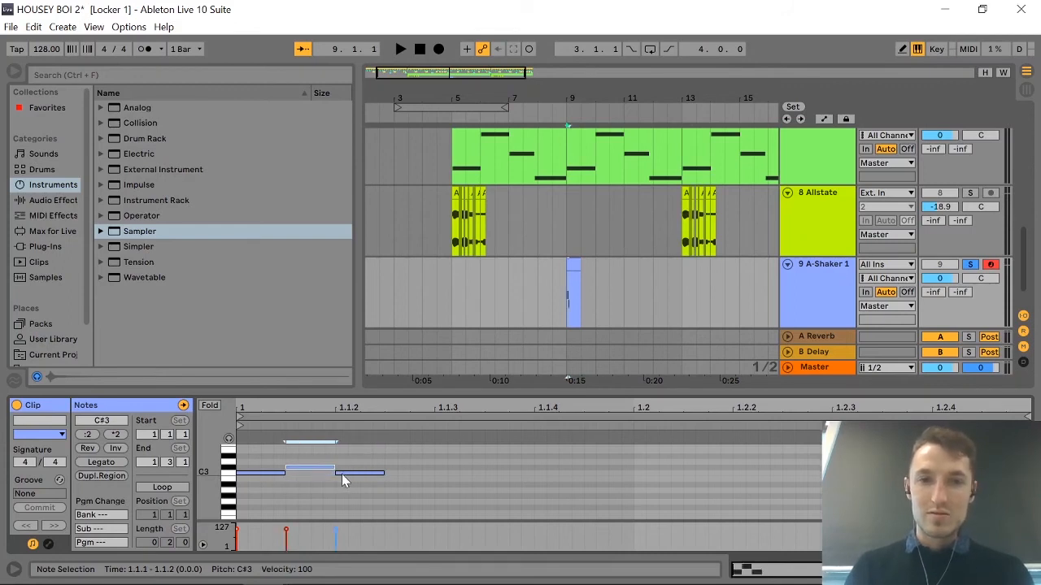
pyautogui.click(345, 474)
pyautogui.press('Up')
pyautogui.press('Up')
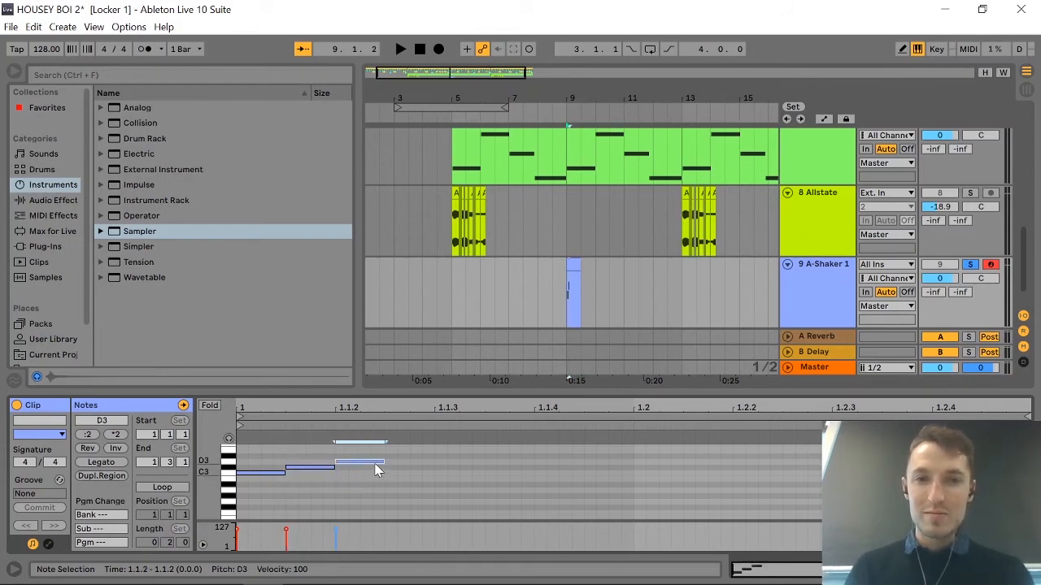
# Continue the rising chromatic run with consecutive thirty-second notes from D#3 to C4, and play it back.
pyautogui.hotkey('ctrl', 'd')
pyautogui.press('Up')
pyautogui.hotkey('ctrl', 'd')
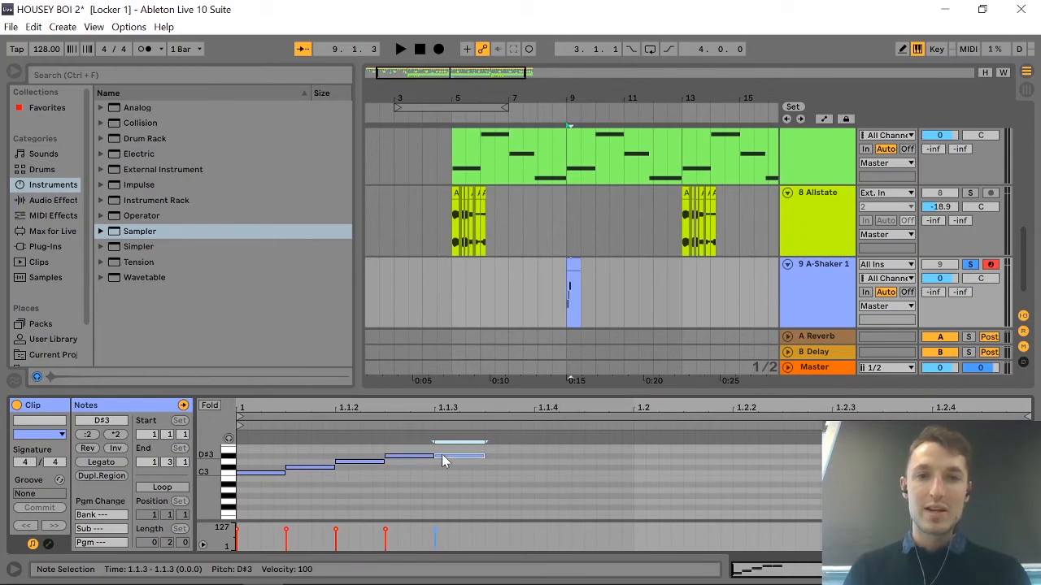
pyautogui.press('Up')
pyautogui.hotkey('ctrl', 'd')
pyautogui.press('Up')
pyautogui.hotkey('ctrl', 'd')
pyautogui.press('Up')
pyautogui.hotkey('ctrl', 'd')
pyautogui.press('Up')
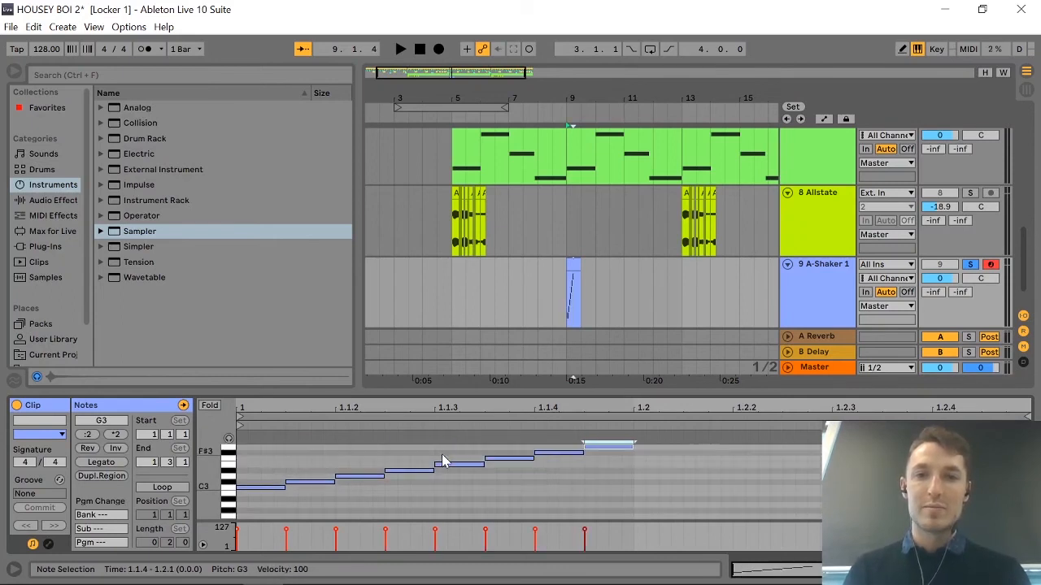
pyautogui.hotkey('ctrl', 'd')
pyautogui.press('Up')
pyautogui.hotkey('ctrl', 'd')
pyautogui.press('Up')
pyautogui.hotkey('ctrl', 'd')
pyautogui.press('Up')
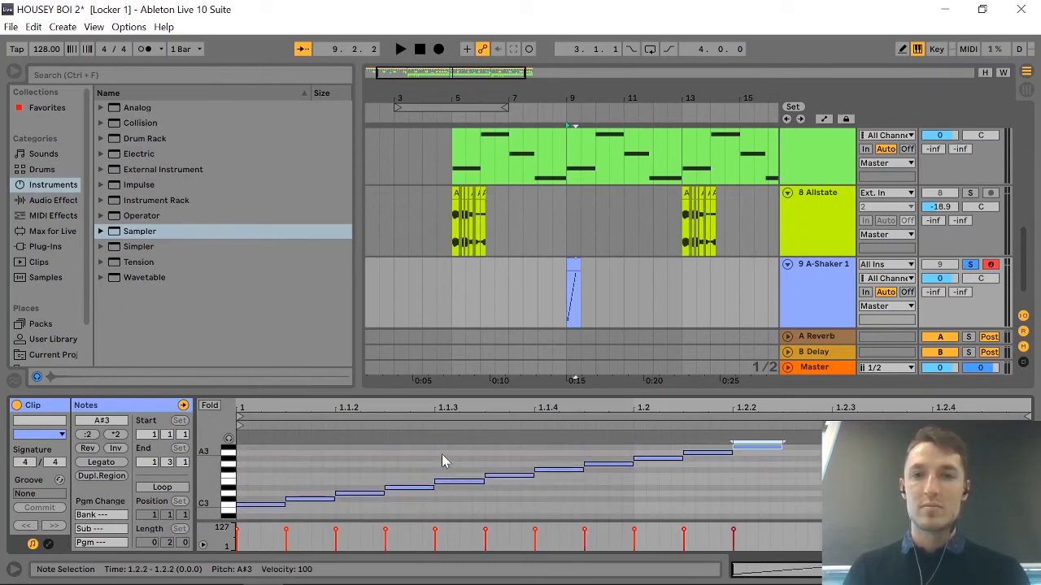
pyautogui.hotkey('ctrl', 'd')
pyautogui.press('Up')
pyautogui.hotkey('ctrl', 'd')
pyautogui.press('Up')
pyautogui.press('space')
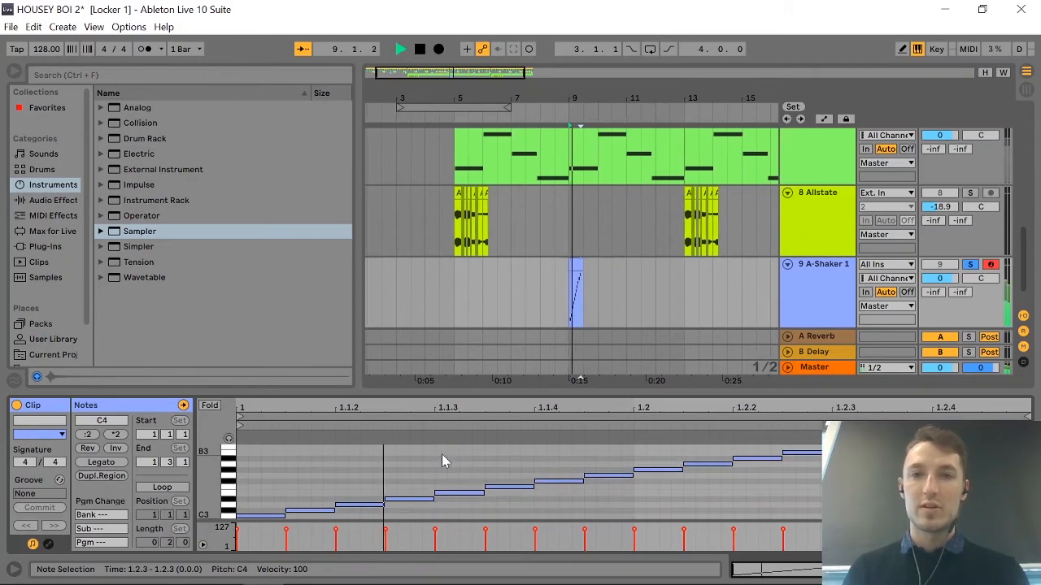
pyautogui.press('space')
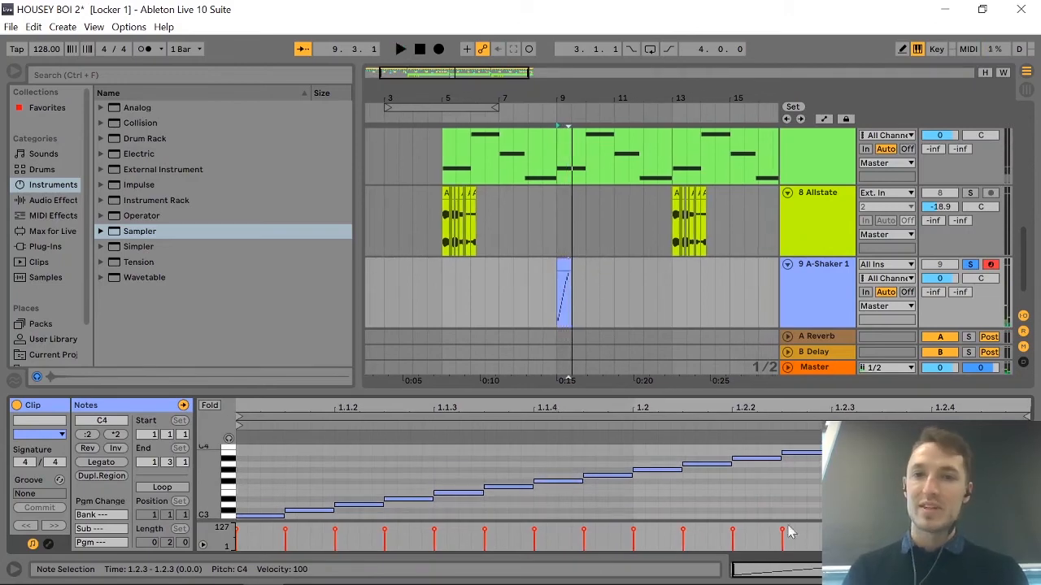
# Halve the C#3 note, and replace the long D3 note at 1.1.2 with three short repeated D3 notes.
pyautogui.scroll(-3, 558, 490)
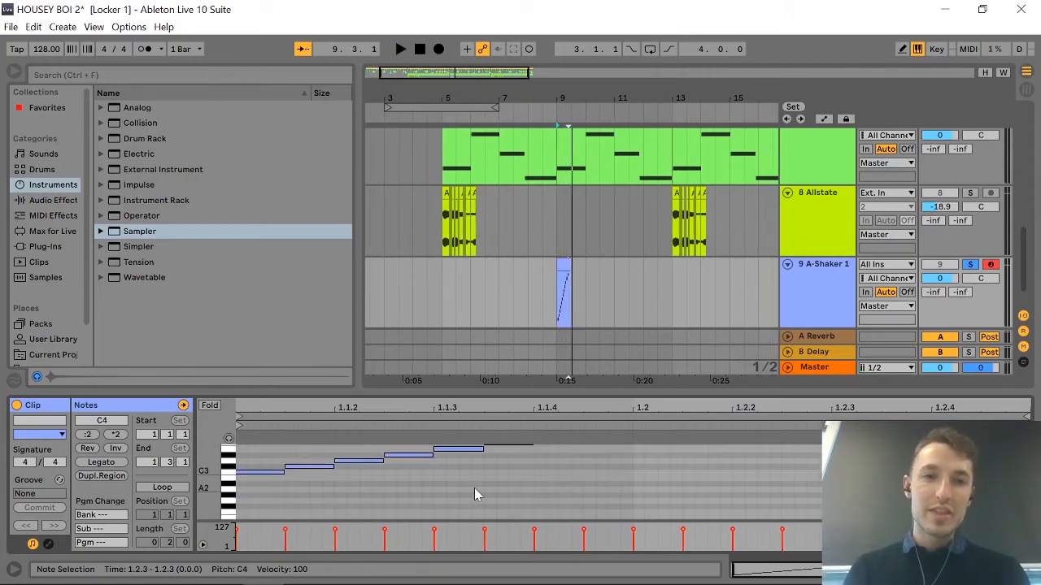
pyautogui.click(315, 470)
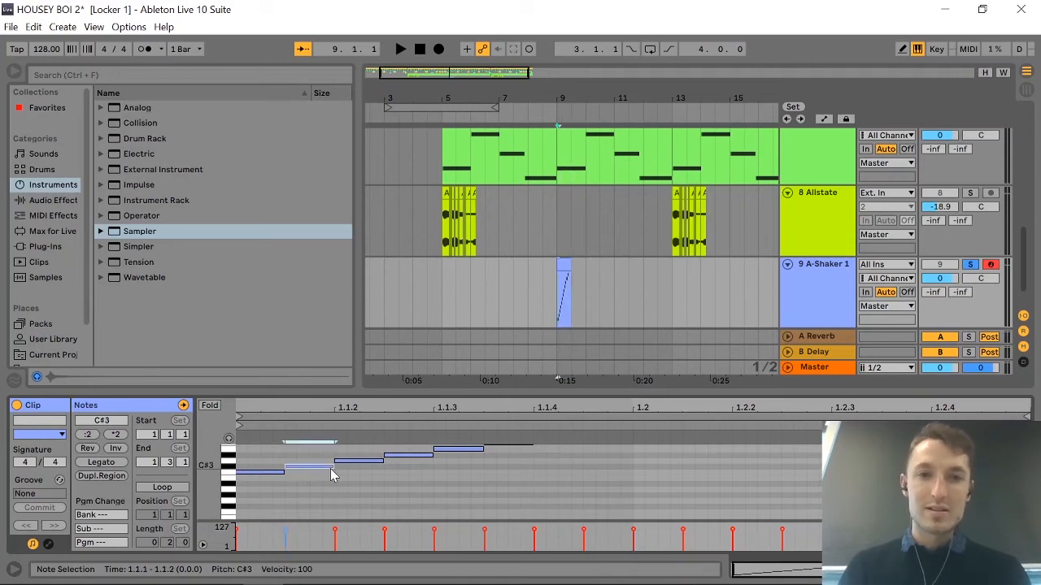
pyautogui.moveTo(334, 469); pyautogui.dragTo(309, 469)
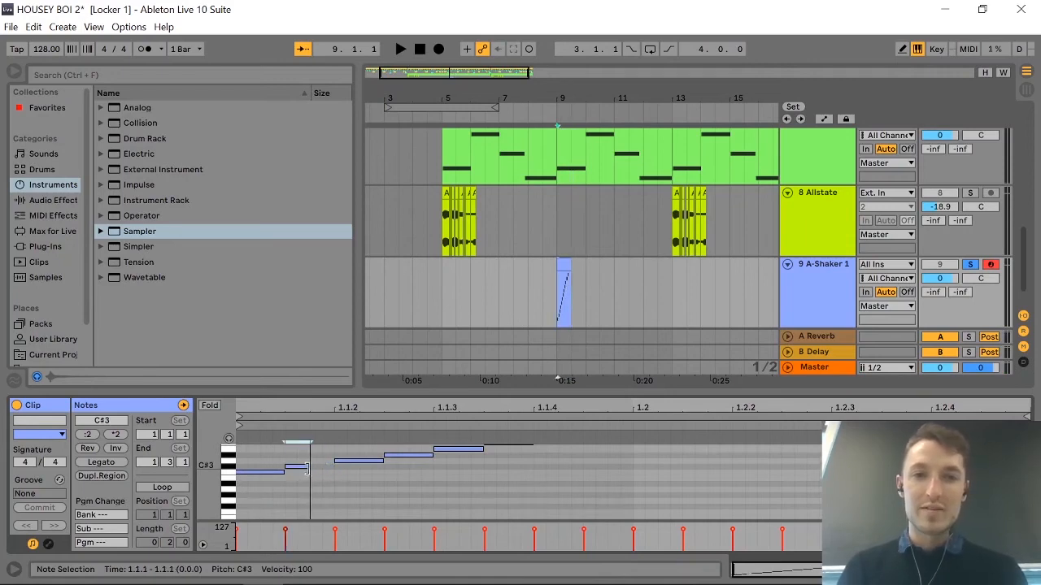
pyautogui.click(358, 462)
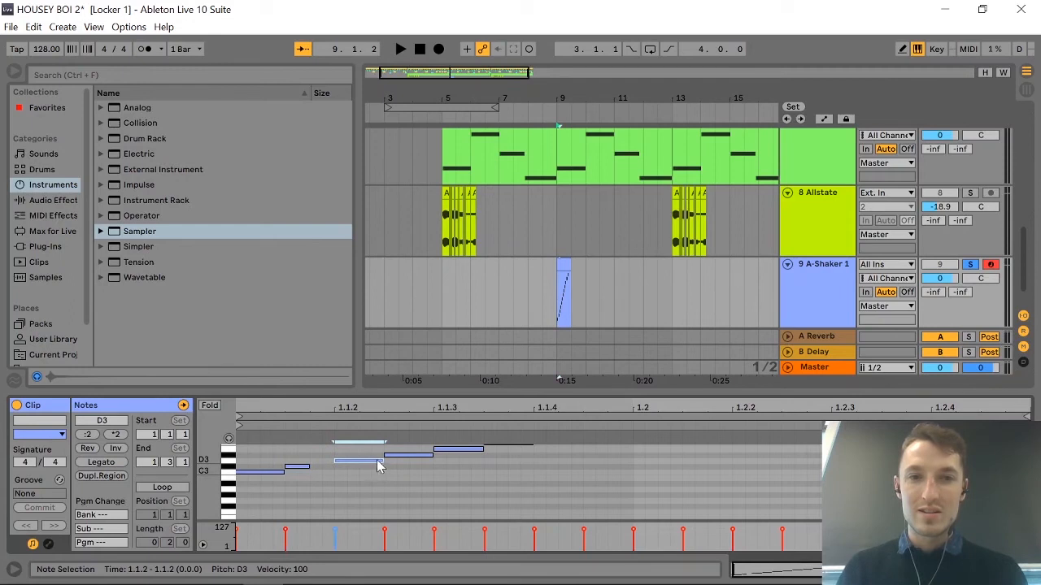
pyautogui.moveTo(382, 467)
pyautogui.mouseDown()
pyautogui.moveTo(343, 469)
pyautogui.moveTo(361, 470)
pyautogui.mouseUp()
pyautogui.hotkey('ctrl', 'd')
pyautogui.hotkey('ctrl', 'd')
pyautogui.scroll(3, 422, 479)
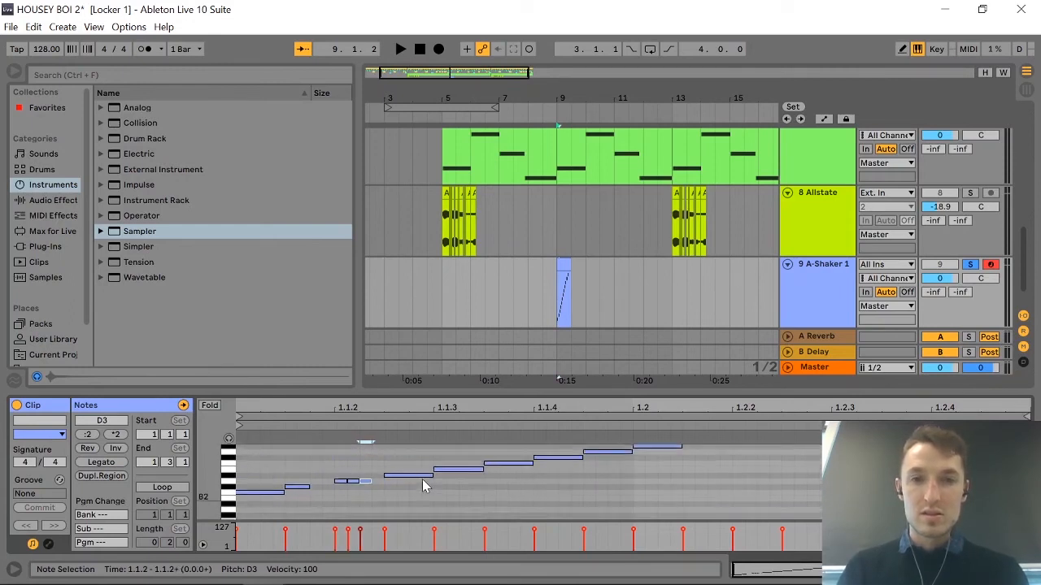
# Halve the E3, F3 and F#3 notes, pack them together from 1.1.3, and follow them with a very short G3 note.
pyautogui.click(450, 483)
pyautogui.moveTo(561, 491); pyautogui.dragTo(455, 461)
pyautogui.moveTo(537, 436); pyautogui.dragTo(490, 443)
pyautogui.doubleClick(518, 466)
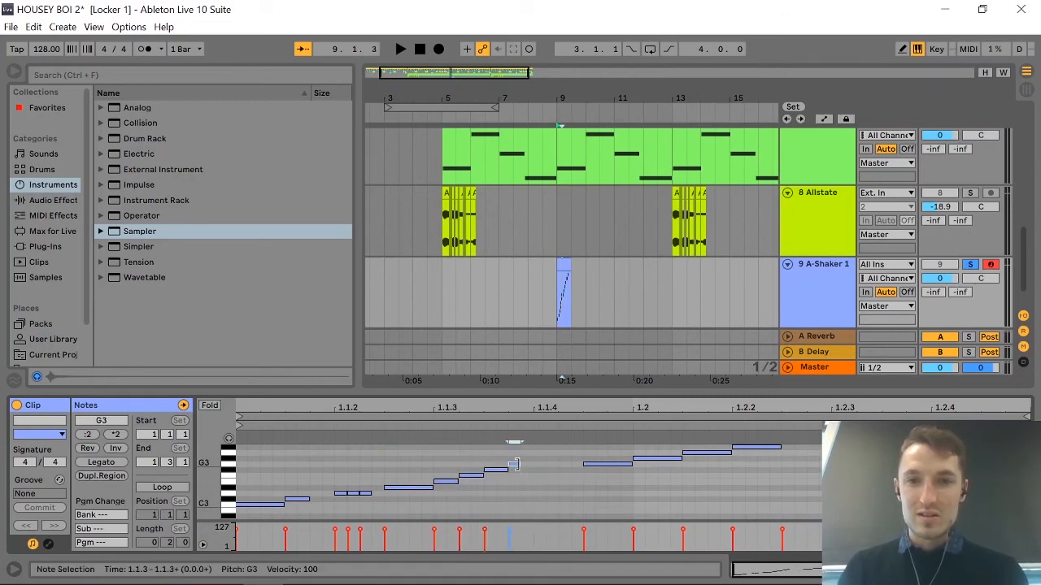
# Follow the short G3 note with copies of the same length: one an octave down at G2 and four repeats at G4.
pyautogui.press('Right')
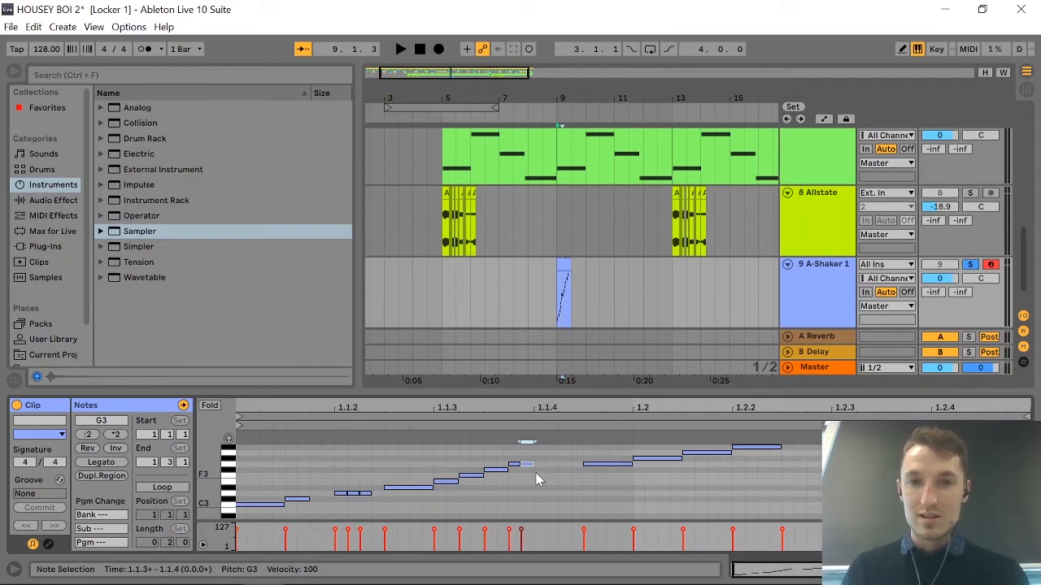
pyautogui.hotkey('shift', 'Down')
pyautogui.press('Right')
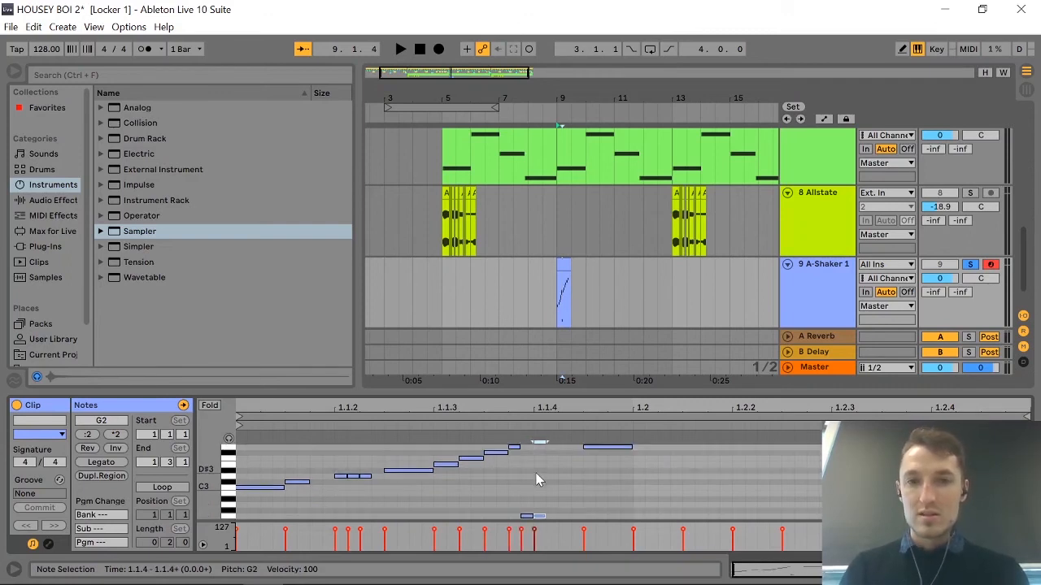
pyautogui.hotkey('shift', 'Up')
pyautogui.press('Right')
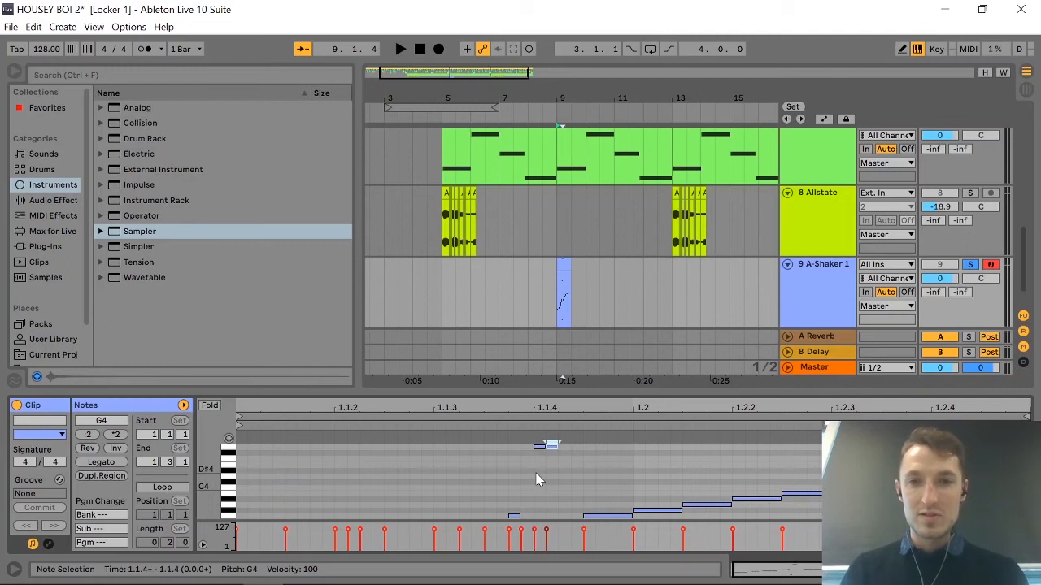
pyautogui.hotkey('ctrl', 'd')
pyautogui.hotkey('ctrl', 'd')
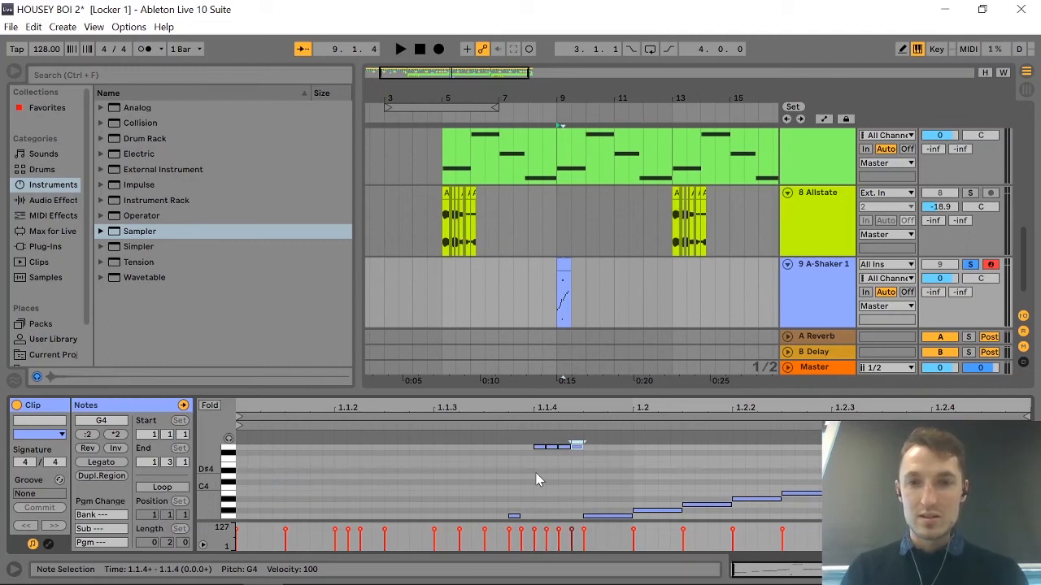
# Transpose the four repeated G4 notes down an octave to G3, and play back the run.
pyautogui.press('space')
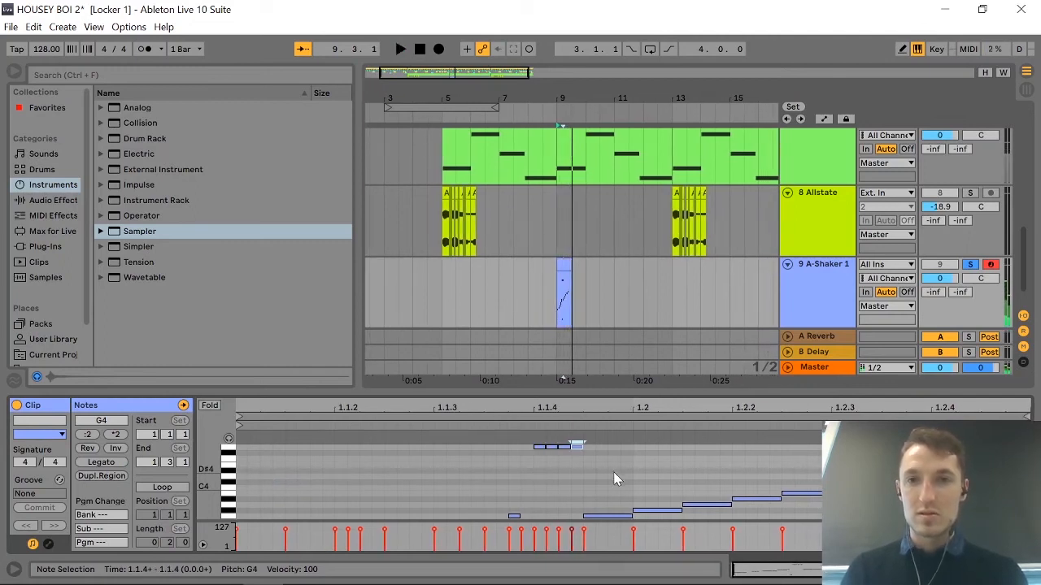
pyautogui.press('space')
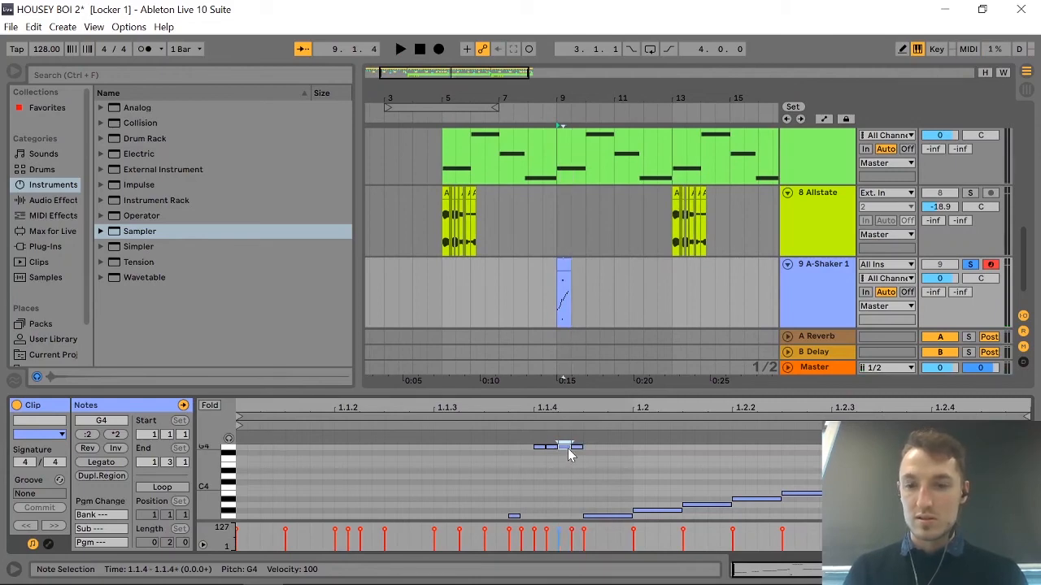
pyautogui.moveTo(583, 454); pyautogui.dragTo(524, 444)
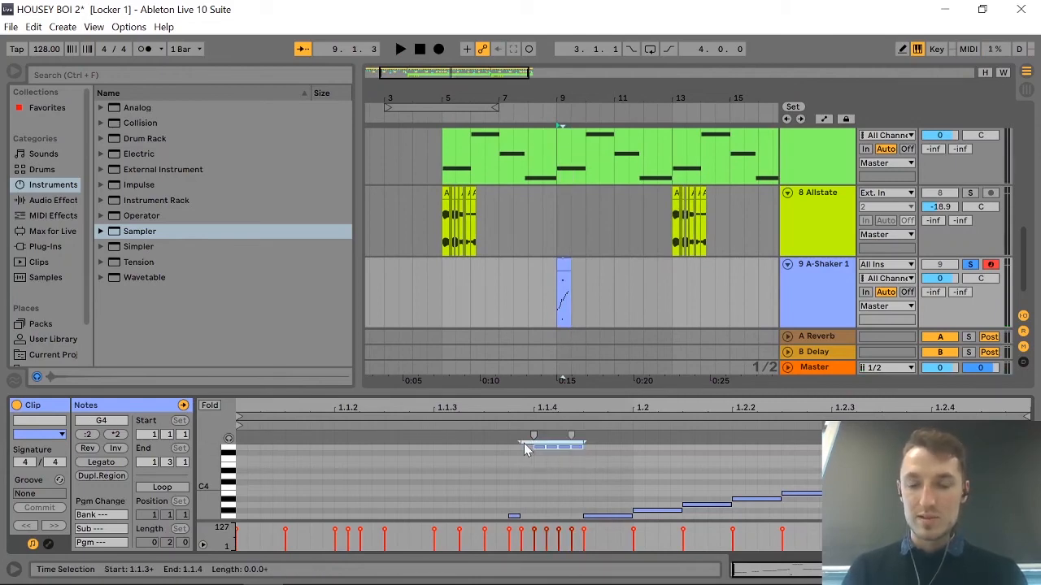
pyautogui.hotkey('shift', 'Down')
pyautogui.press('space')
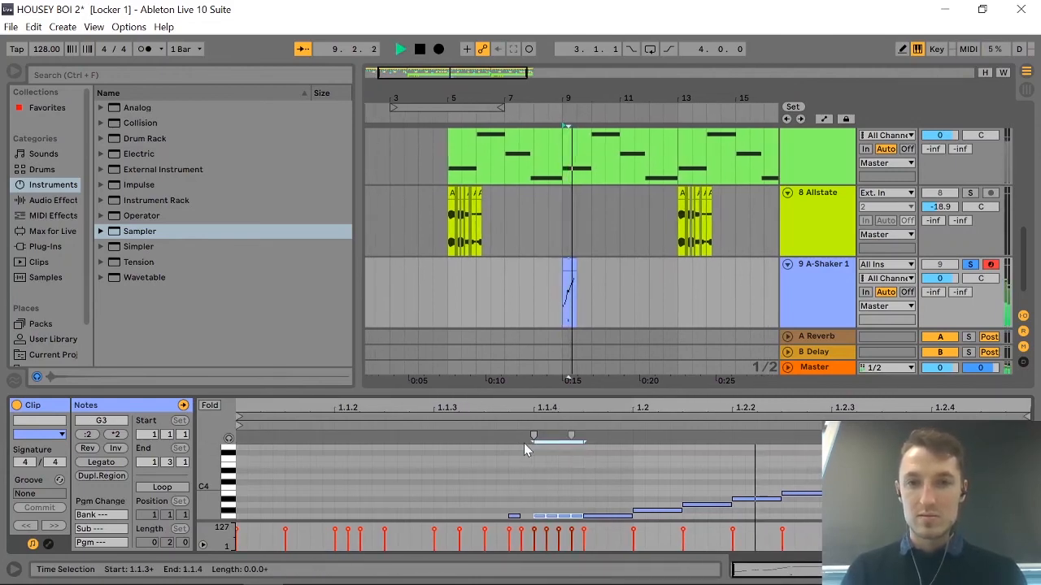
# Play back the end of the run, and delete the notes from A#3 to C4.
pyautogui.click(852, 487)
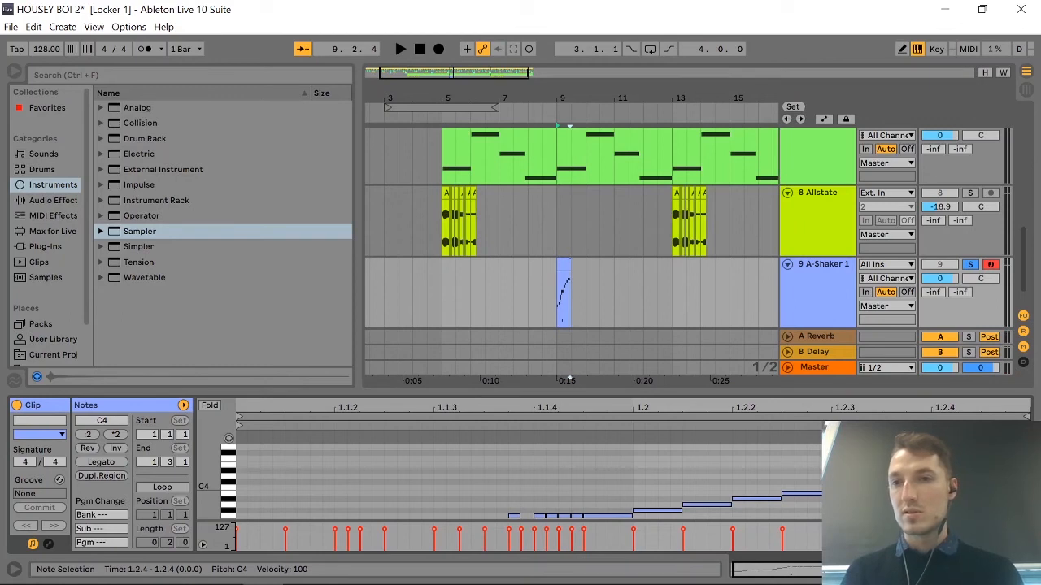
pyautogui.press('space')
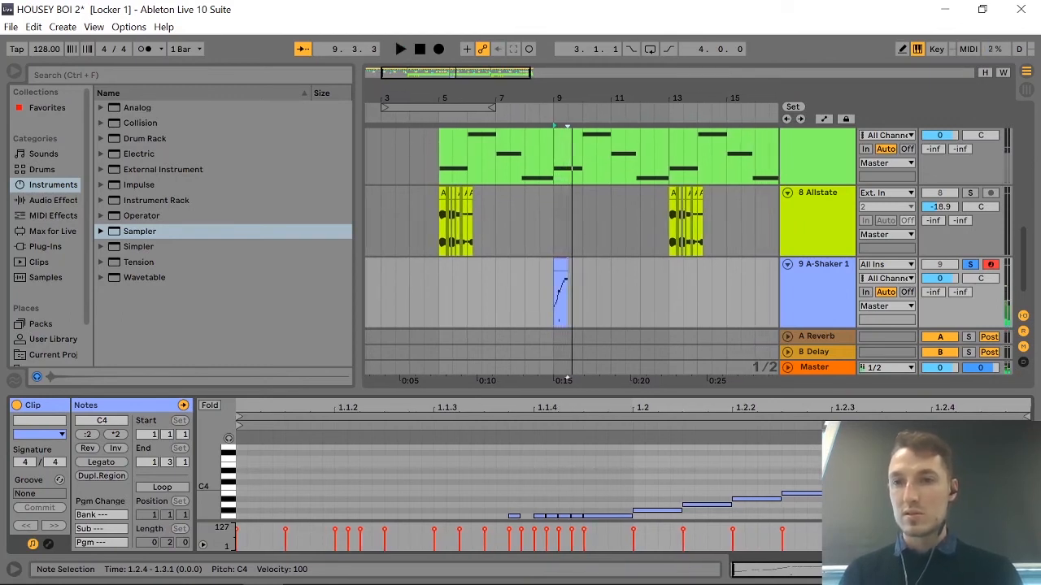
pyautogui.press('space')
pyautogui.click(779, 467)
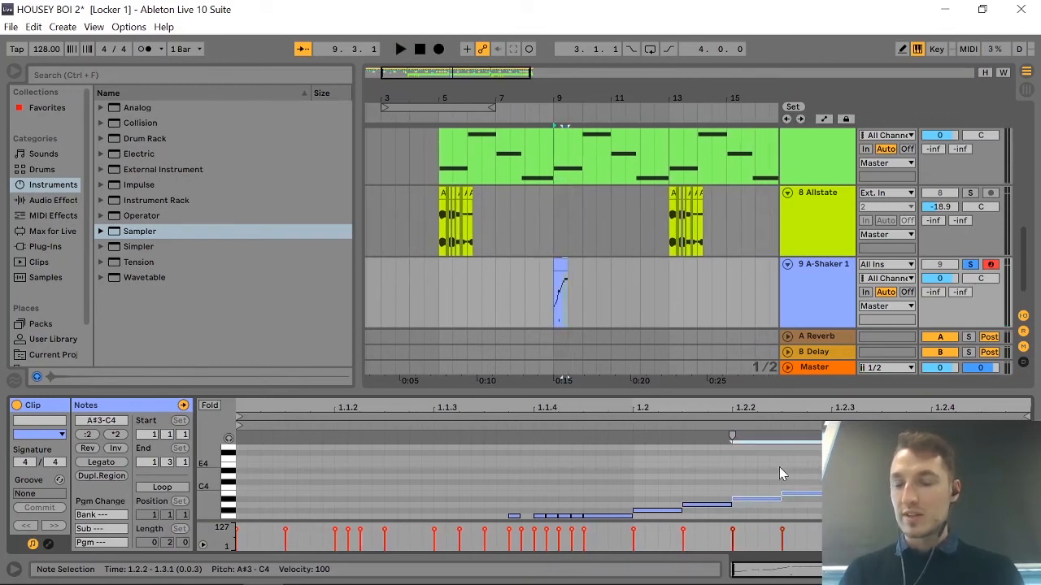
pyautogui.press('Delete')
# Lengthen the A3 note and follow it with two more A3 notes, filling the clip to its end.
pyautogui.click(719, 506)
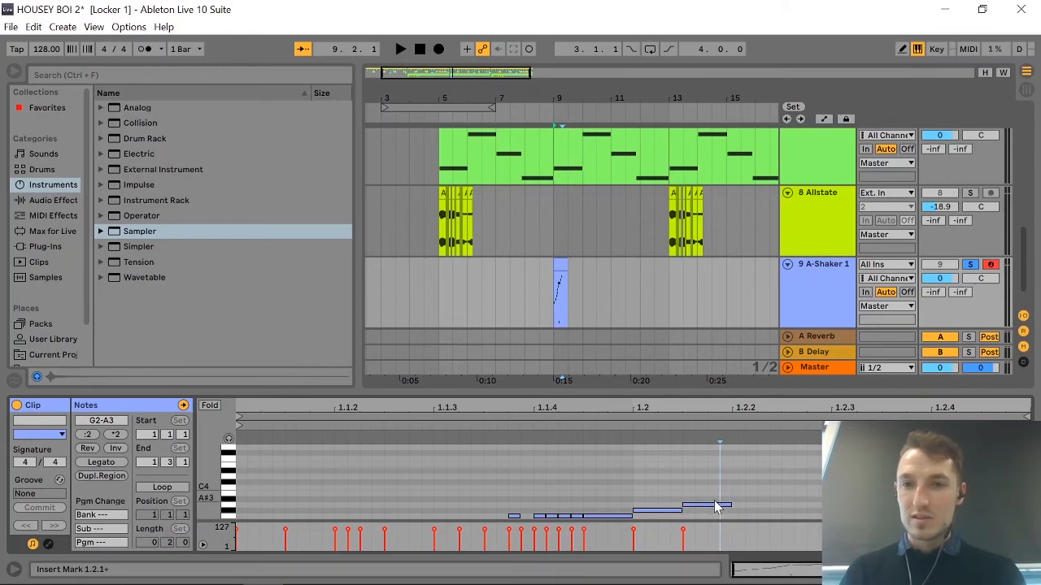
pyautogui.click(724, 507)
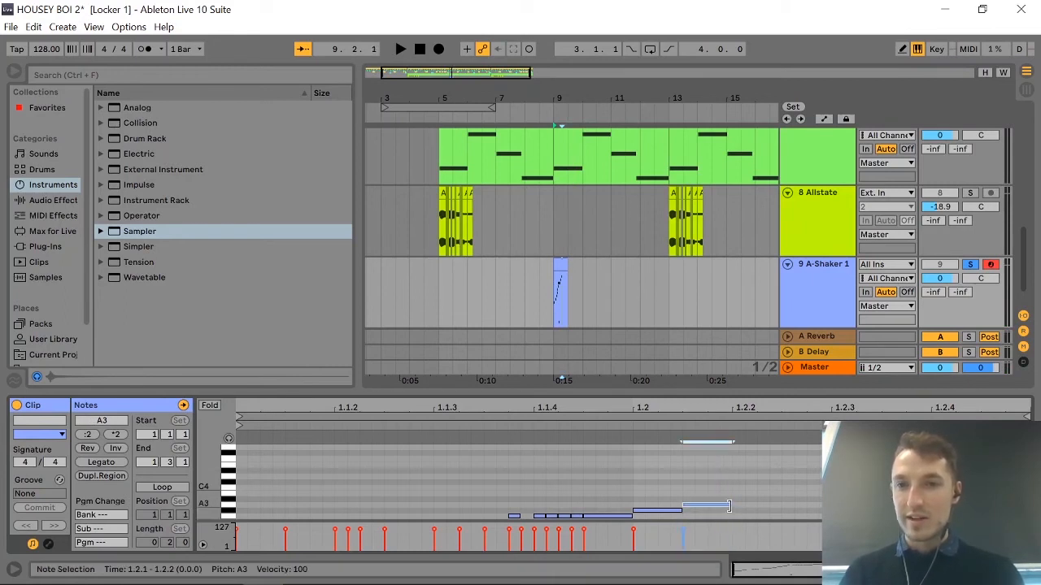
pyautogui.moveTo(731, 506); pyautogui.dragTo(828, 506)
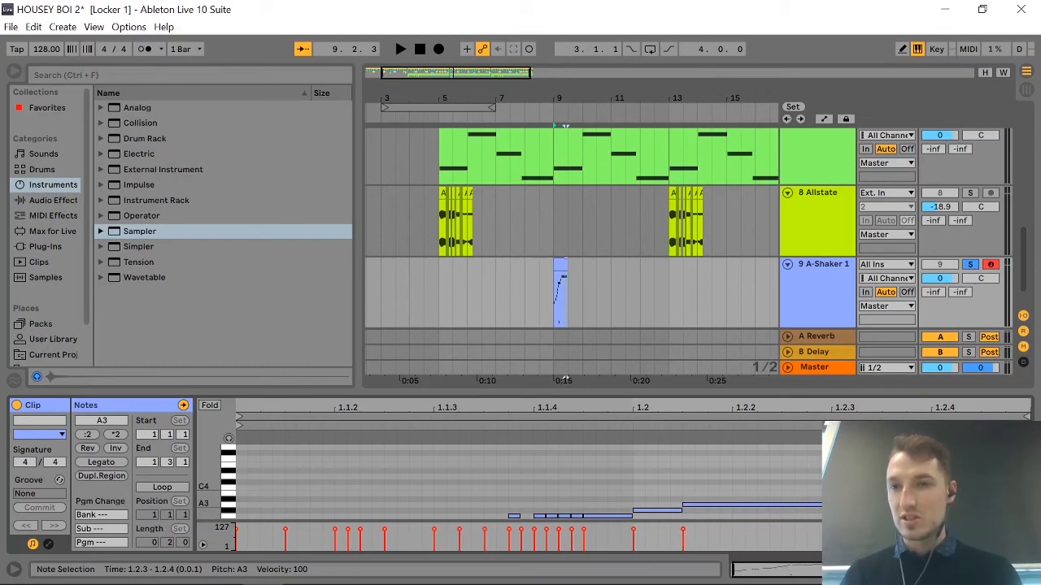
pyautogui.rightClick(822, 505)
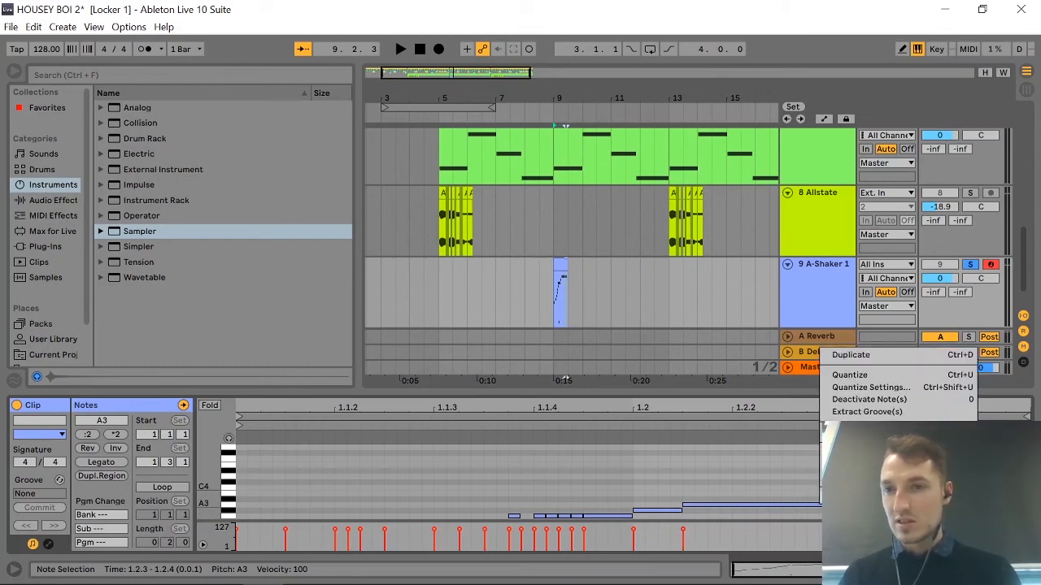
pyautogui.click(846, 496)
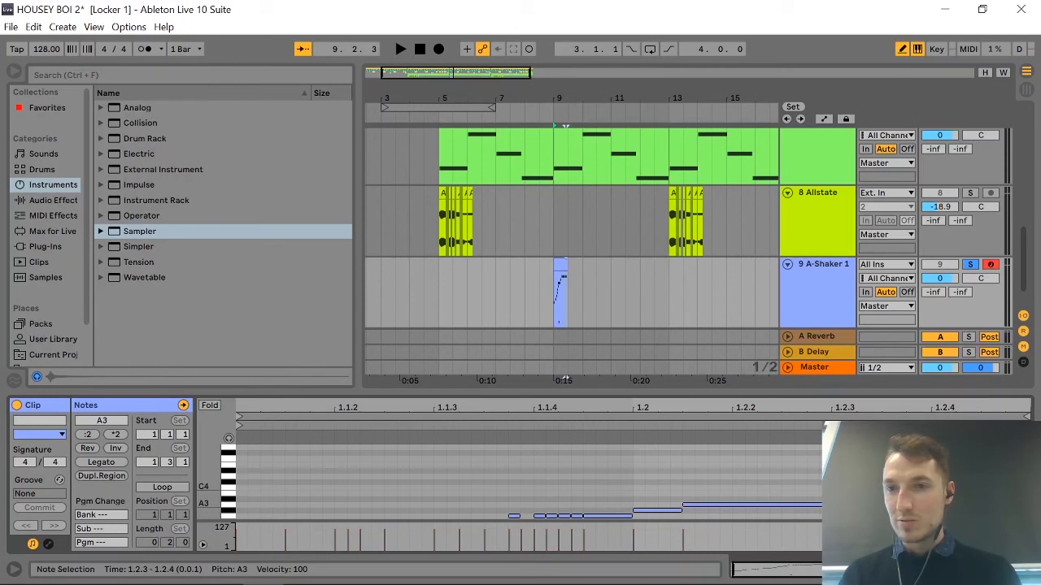
pyautogui.moveTo(930, 506); pyautogui.dragTo(882, 505)
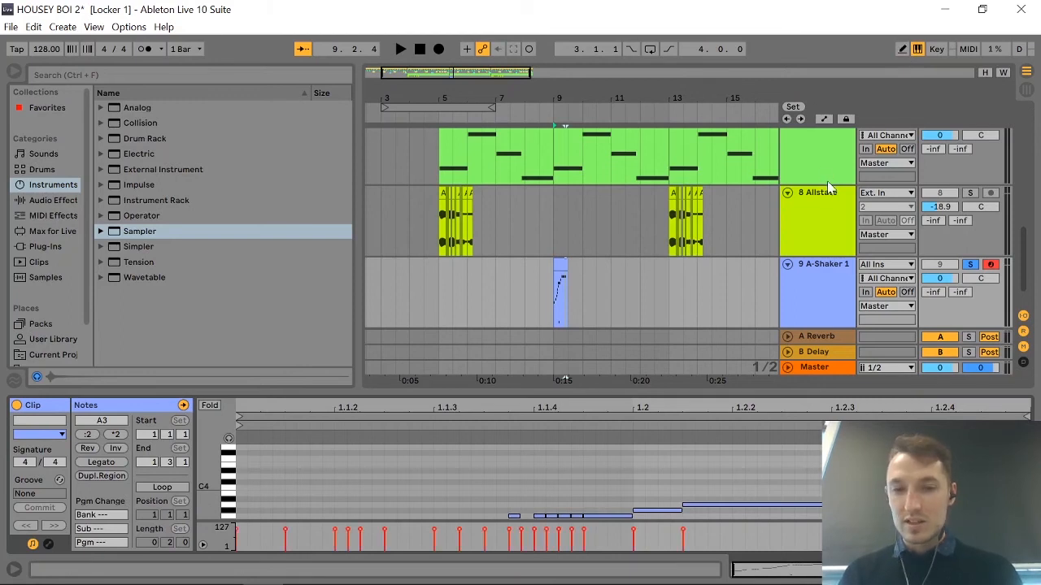
# Play back the A-Shaker 1 clip, take its track out of solo, and play the full arrangement from bar 5.
pyautogui.press('space')
pyautogui.press('space')
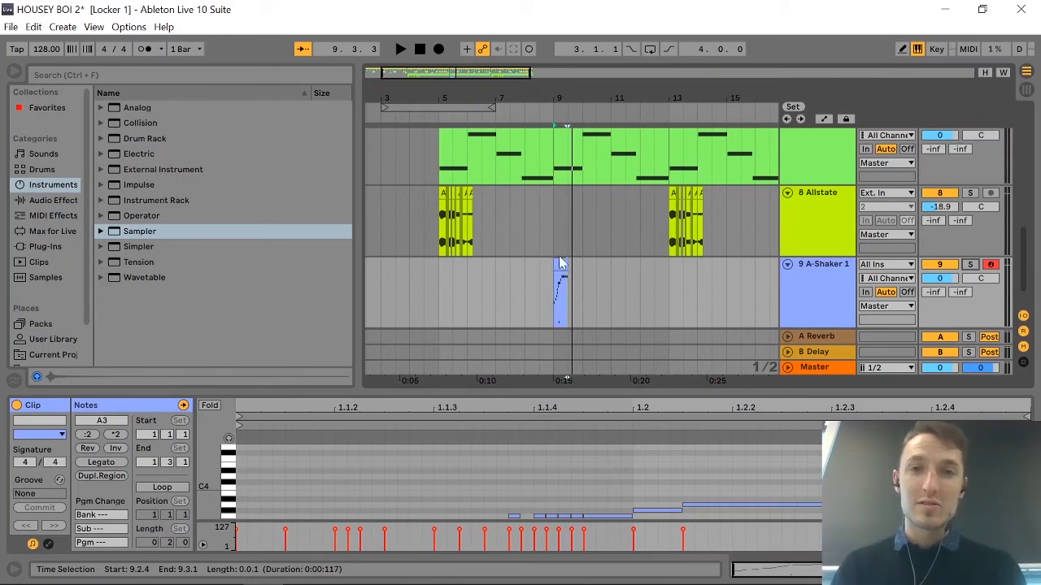
pyautogui.click(438, 292)
pyautogui.press('space')
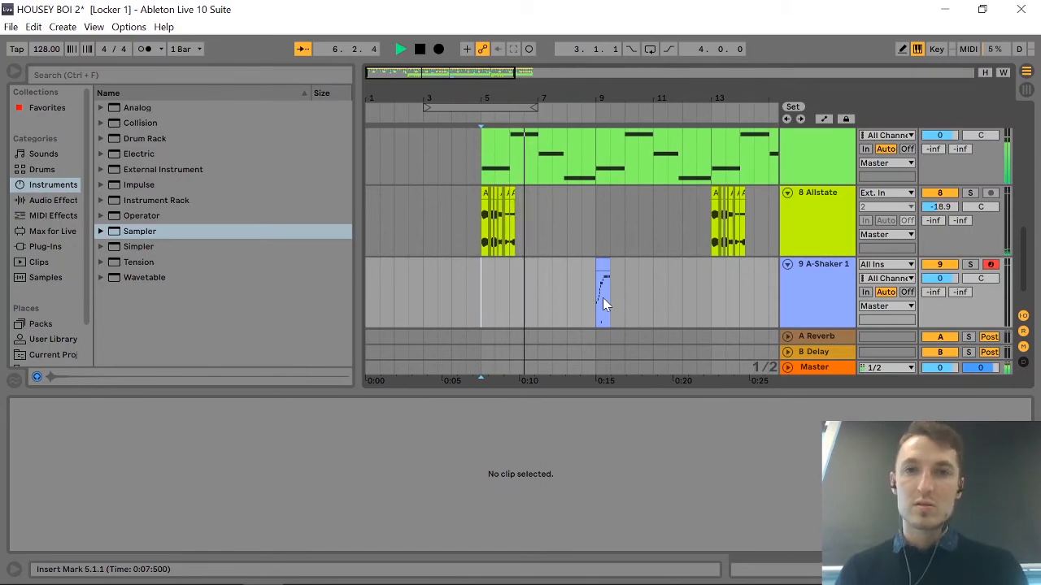
pyautogui.scroll(5, 691, 329)
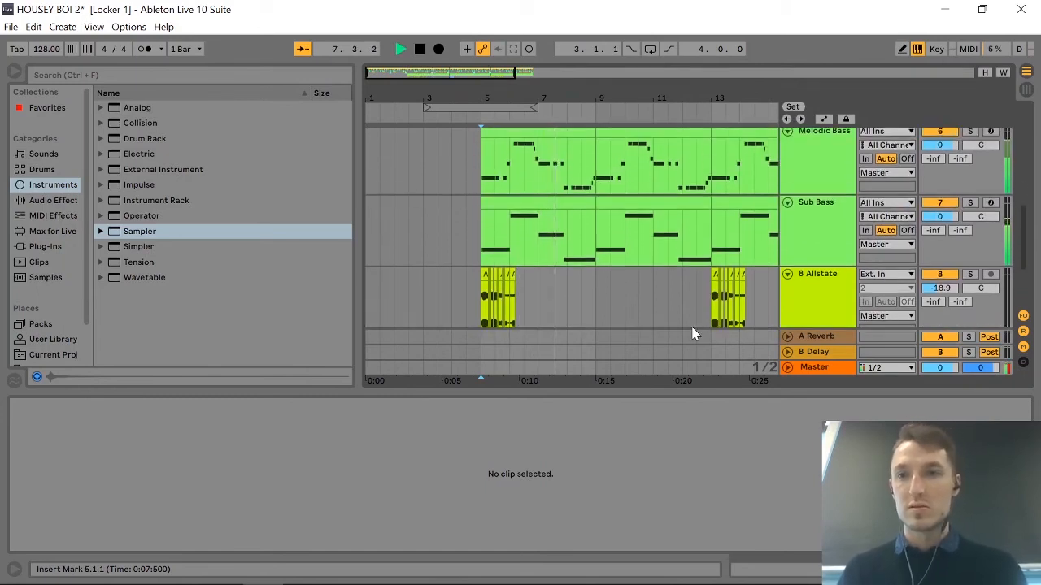
pyautogui.scroll(-4, 691, 333)
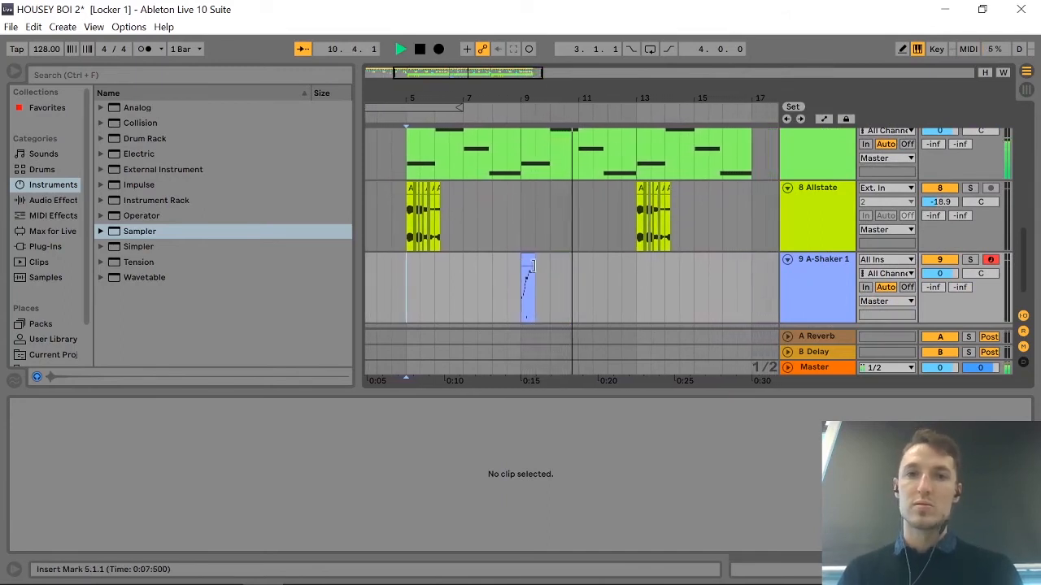
pyautogui.press('space')
# Compress all notes in the A-Shaker 1 clip to half their time, and shorten the clip to end at 9.2.1.
pyautogui.click(527, 261)
pyautogui.press('+')
pyautogui.press('+')
pyautogui.press('+')
pyautogui.press('+')
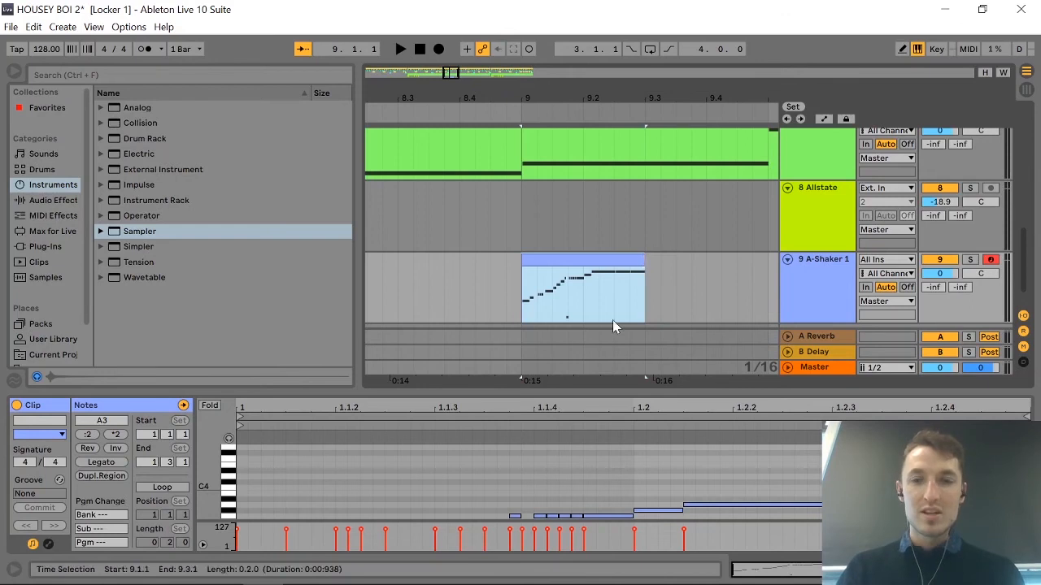
pyautogui.moveTo(207, 497); pyautogui.dragTo(206, 450)
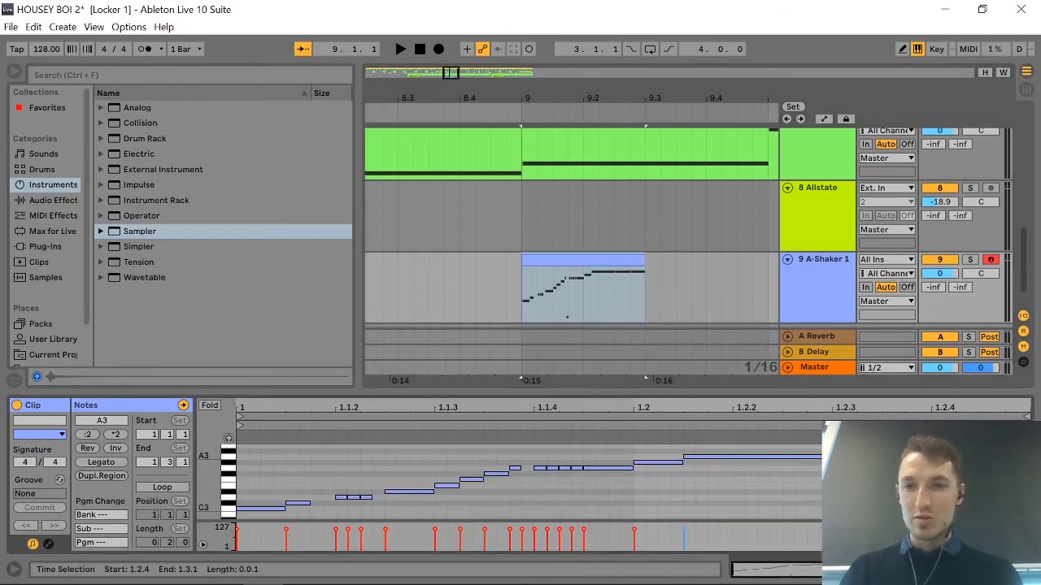
pyautogui.hotkey('ctrl', 'a')
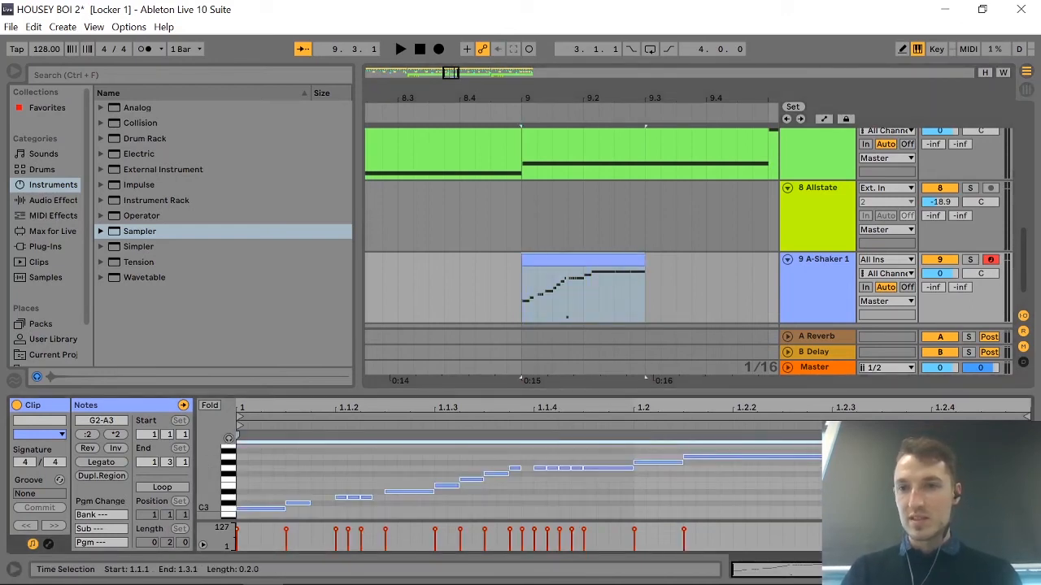
pyautogui.moveTo(1032, 442); pyautogui.dragTo(586, 442)
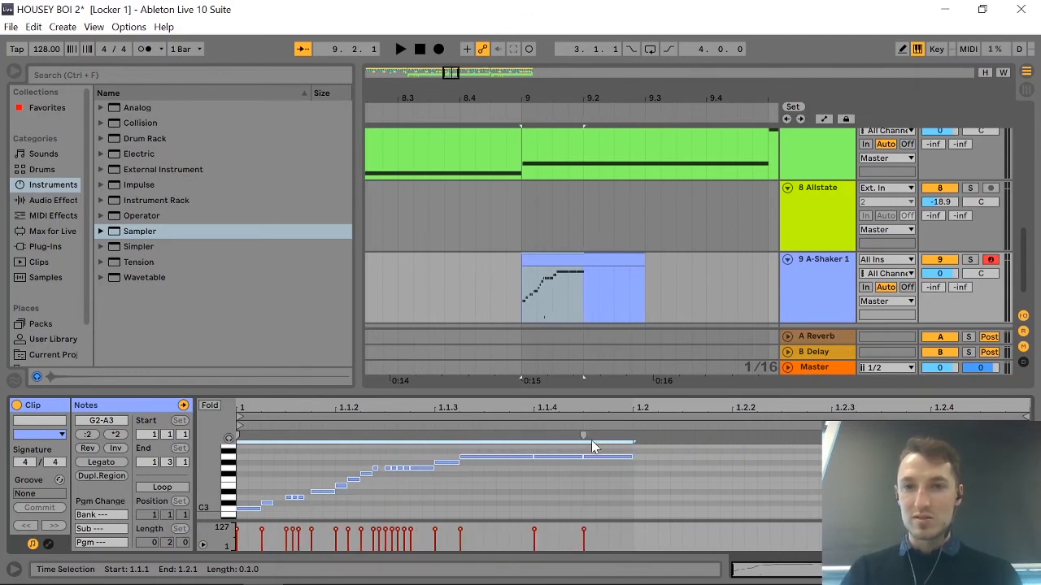
pyautogui.moveTo(644, 261); pyautogui.dragTo(584, 261)
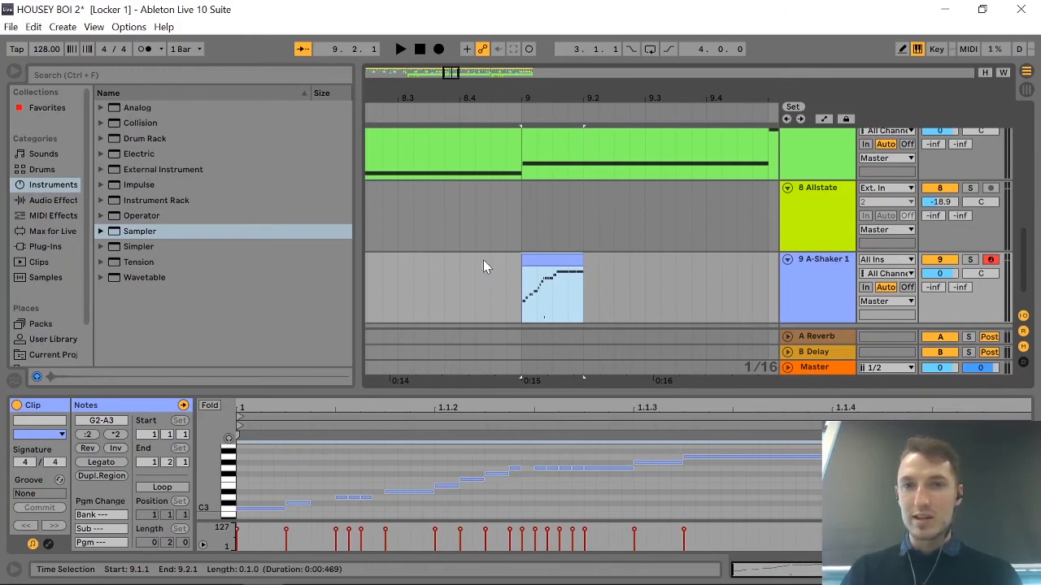
# Play the arrangement from 8.4.1 to hear the shortened A-Shaker run with the other tracks.
pyautogui.click(461, 275)
pyautogui.press('space')
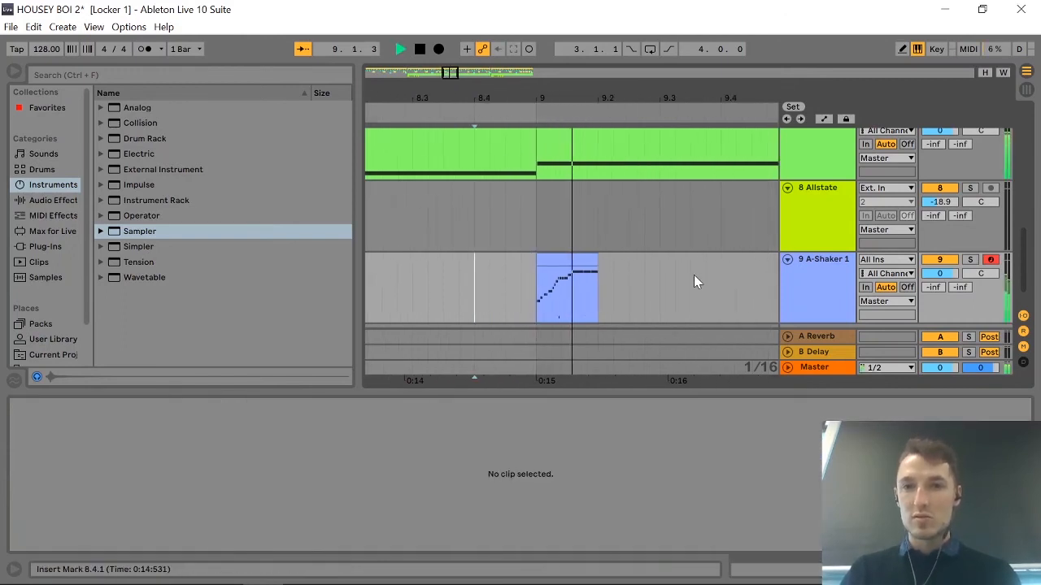
pyautogui.scroll(-6, 578, 248)
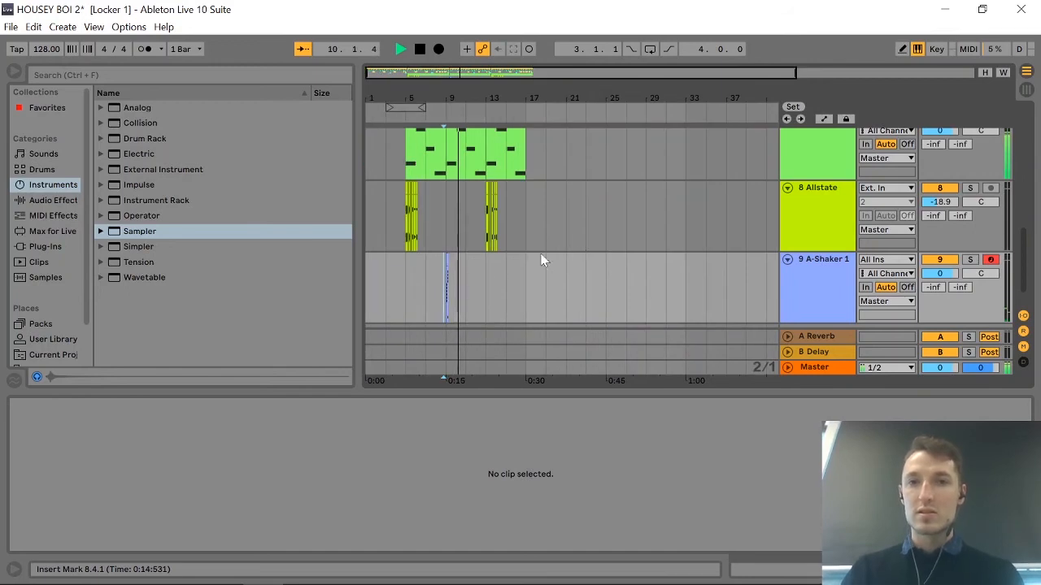
pyautogui.scroll(2, 467, 275)
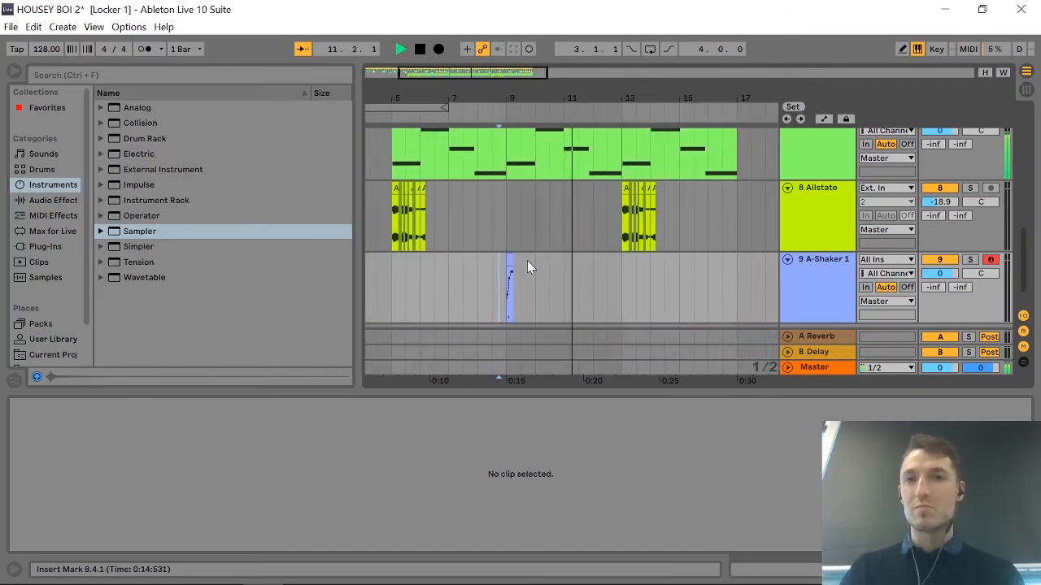
pyautogui.press('space')
pyautogui.scroll(1, 567, 271)
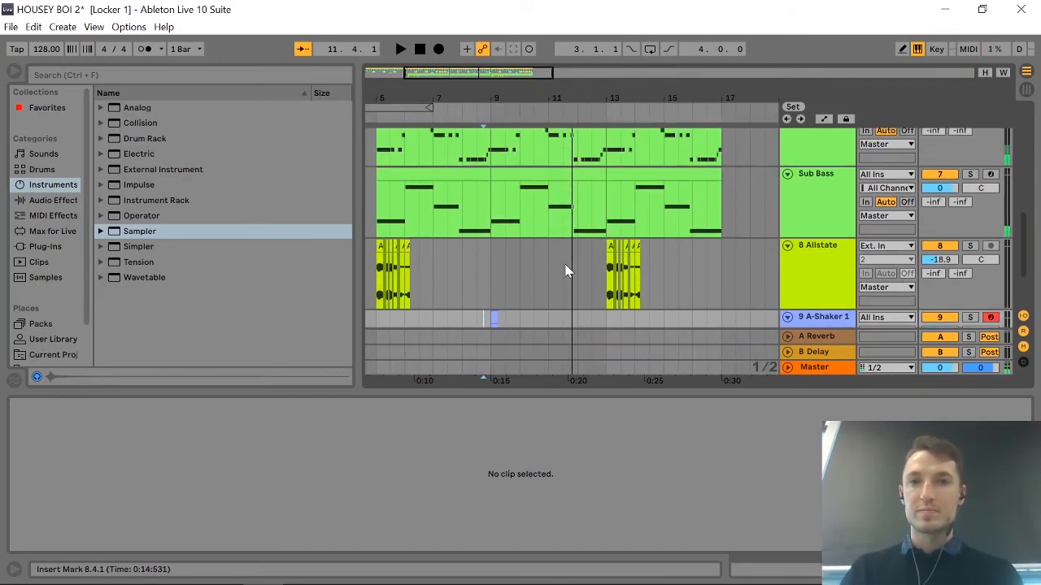
pyautogui.scroll(-2, 564, 270)
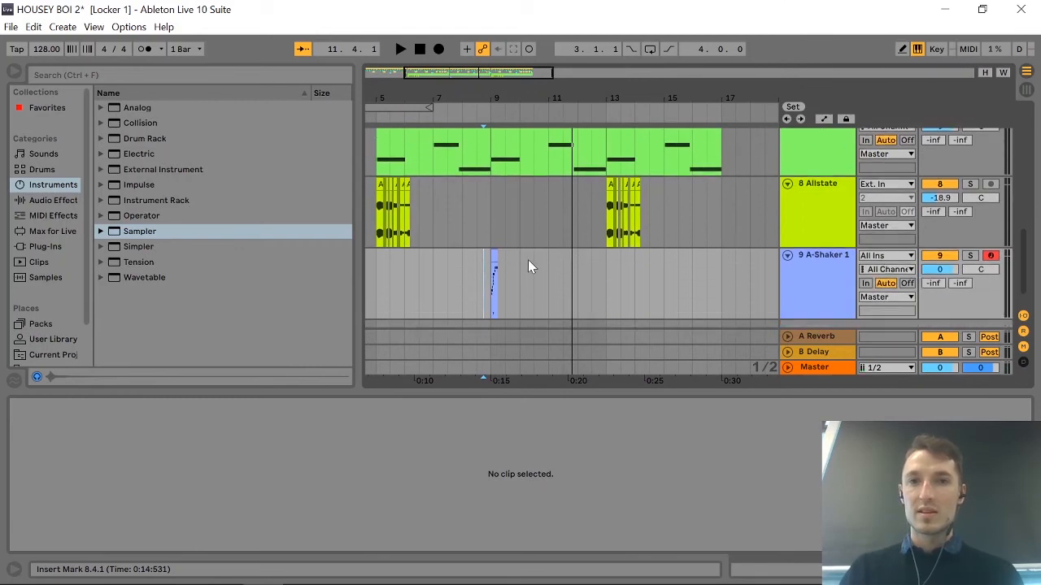
# Duplicate the A-Shaker 1 clip and place the copy at 15.1.1.
pyautogui.hscroll(-2, 527, 259)
pyautogui.click(579, 267)
pyautogui.hotkey('ctrl', 'd')
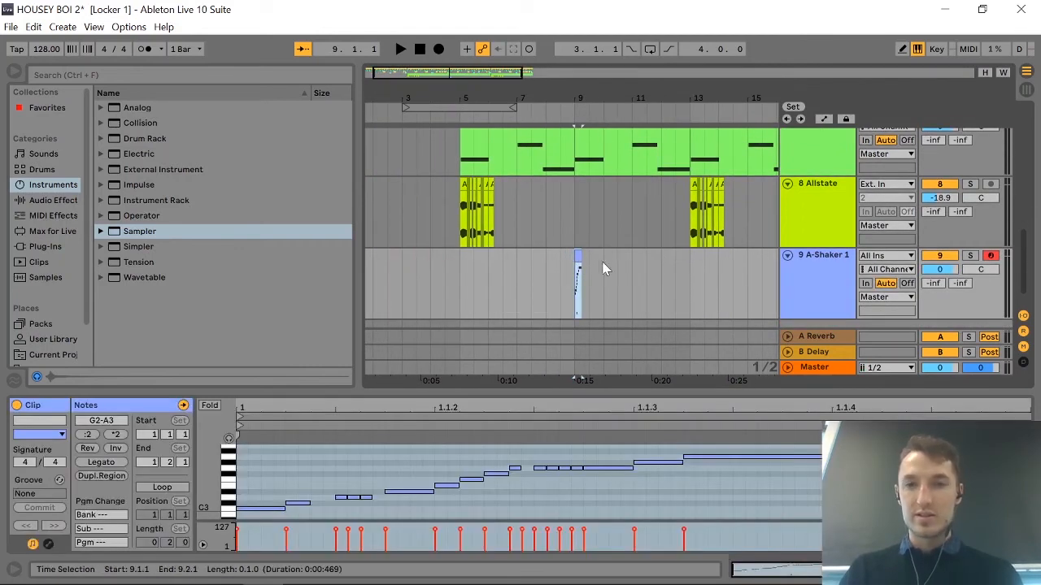
pyautogui.moveTo(585, 257); pyautogui.dragTo(669, 262)
pyautogui.hscroll(-3, 576, 272)
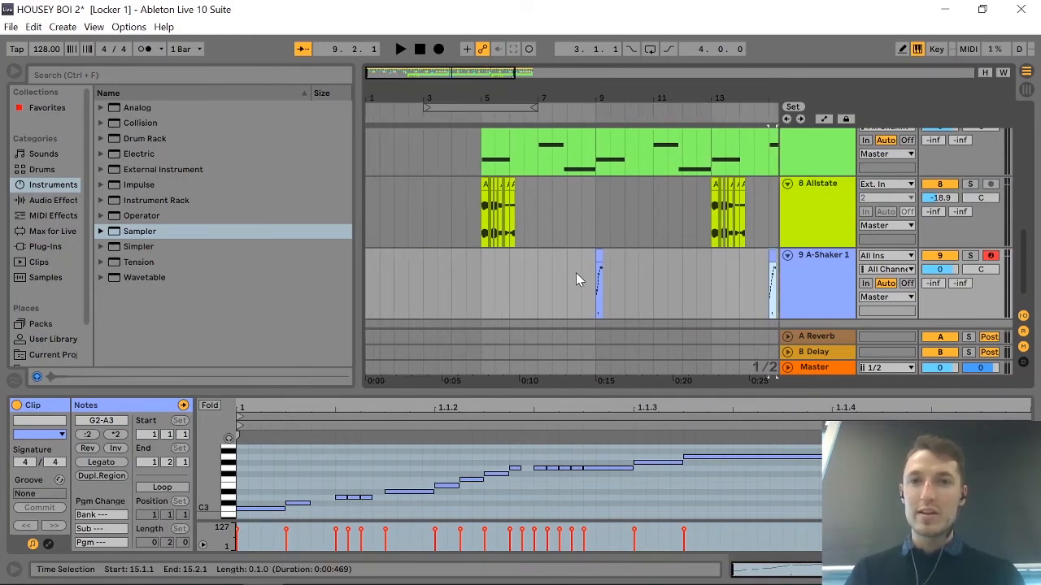
# Insert a new audio track below A-Shaker 1.
pyautogui.click(505, 274)
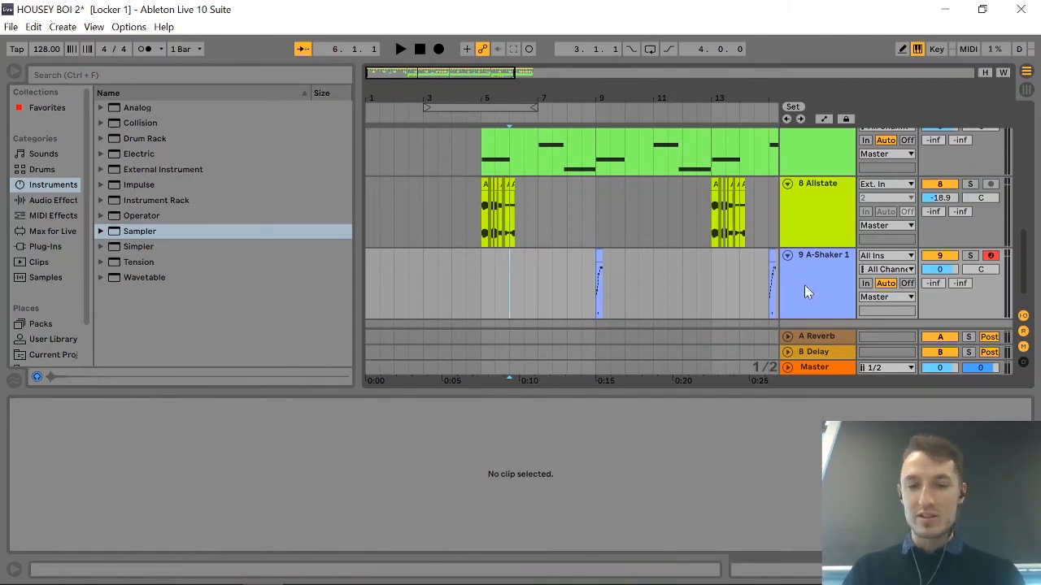
pyautogui.hotkey('ctrl', 't')
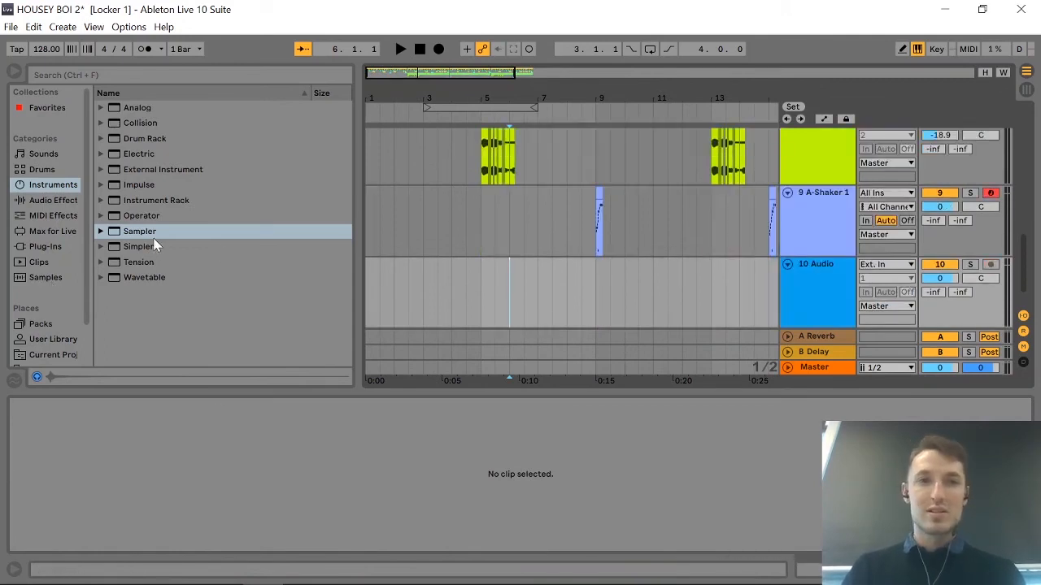
# Browse the sample library and audition Shaker Noise Step 1, Shaker Pete, Shaker Prommer Vinyl and Shaker Sad.
pyautogui.click(37, 278)
pyautogui.scroll(-10, 256, 281)
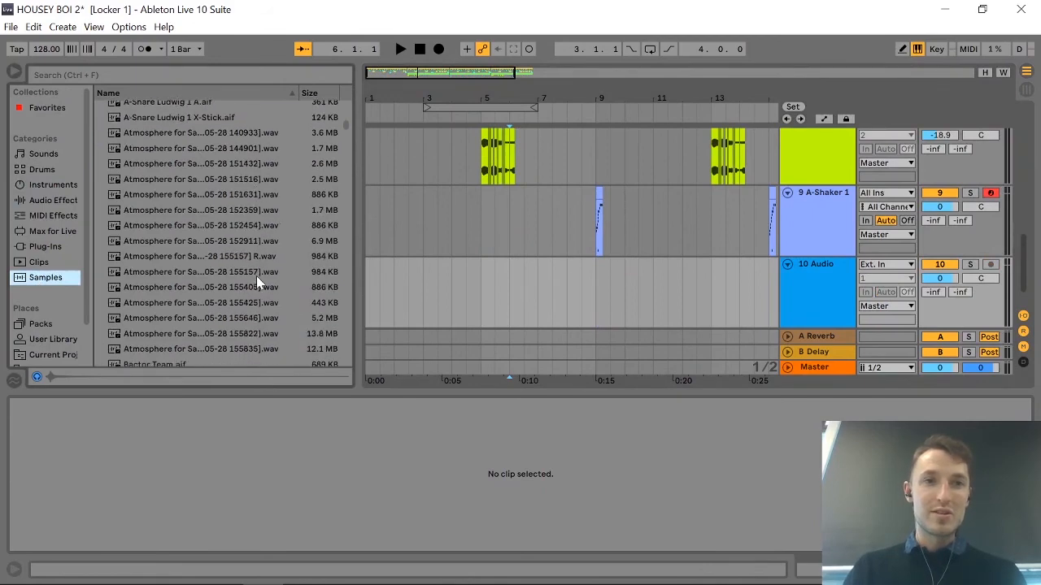
pyautogui.moveTo(348, 139); pyautogui.dragTo(352, 272)
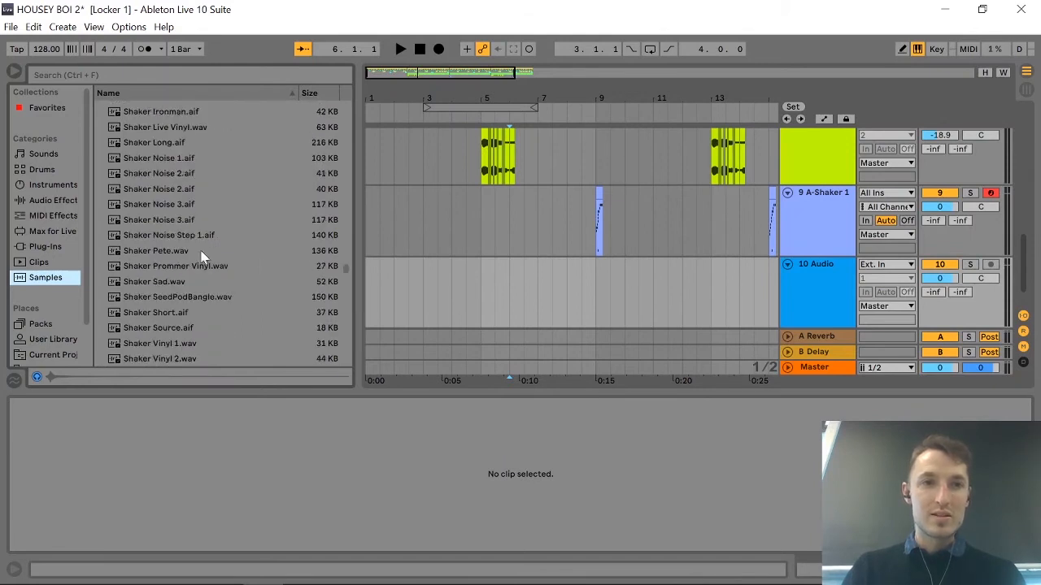
pyautogui.click(171, 235)
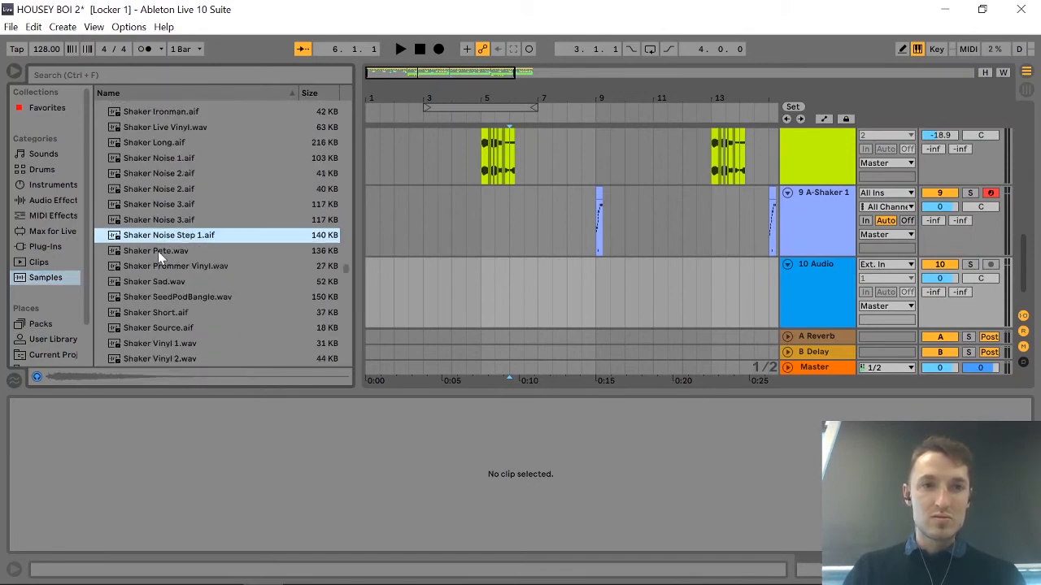
pyautogui.click(159, 252)
pyautogui.click(178, 269)
pyautogui.click(167, 282)
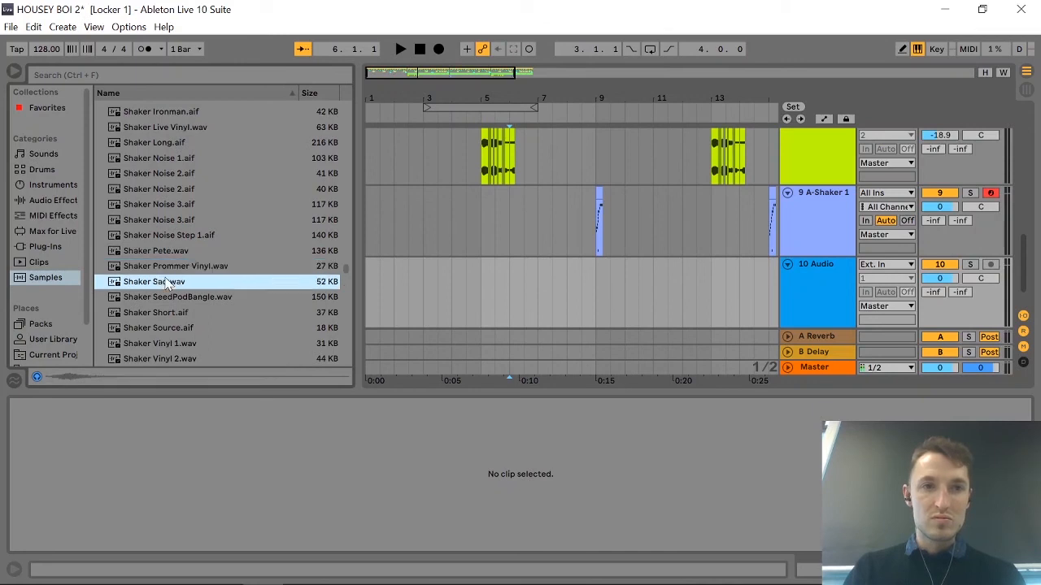
pyautogui.click(162, 269)
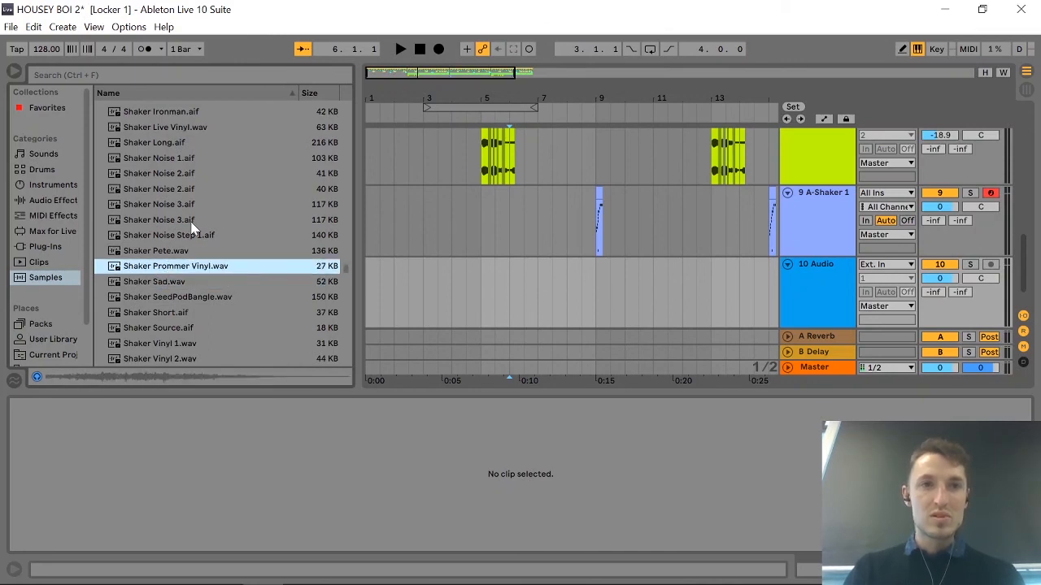
# Audition Shaker EDM and Shaker and Stick-130bpm, and place the Shaker and Stick-130bpm loop on the empty audio track at 7.1.1.
pyautogui.scroll(3, 193, 230)
pyautogui.click(174, 172)
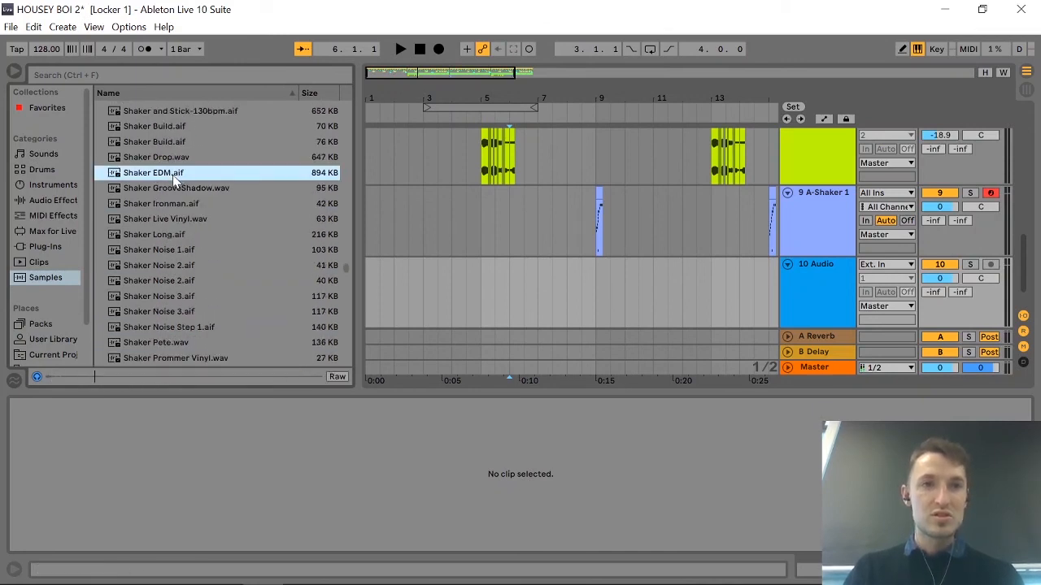
pyautogui.scroll(4, 172, 175)
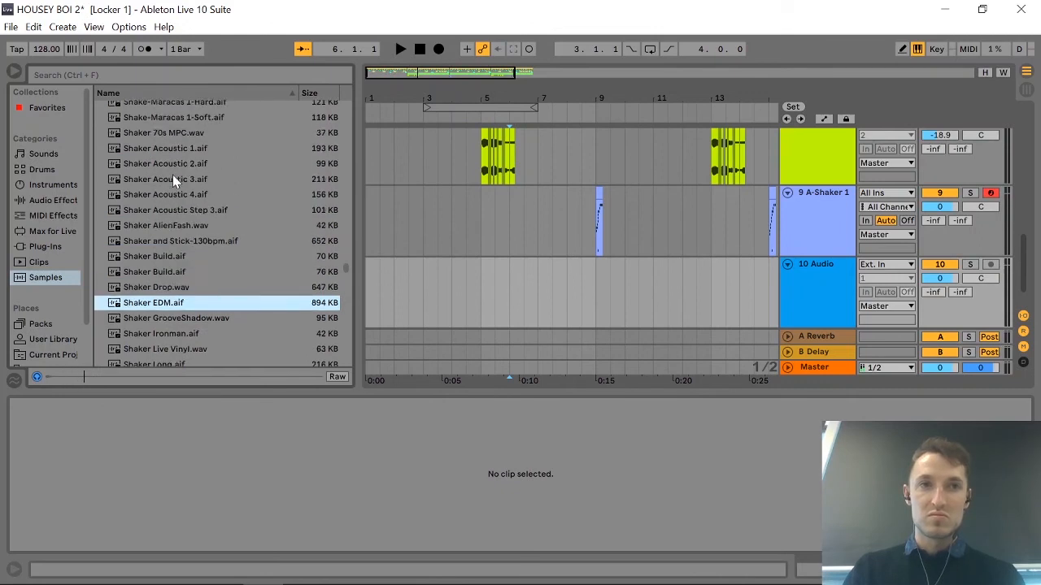
pyautogui.click(169, 242)
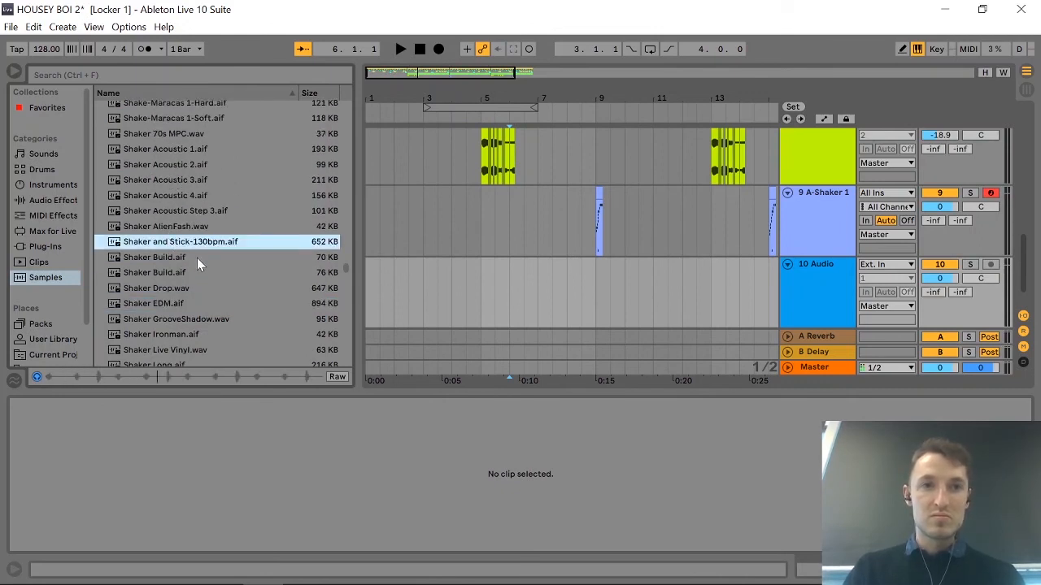
pyautogui.scroll(-2, 197, 257)
pyautogui.scroll(1, 196, 258)
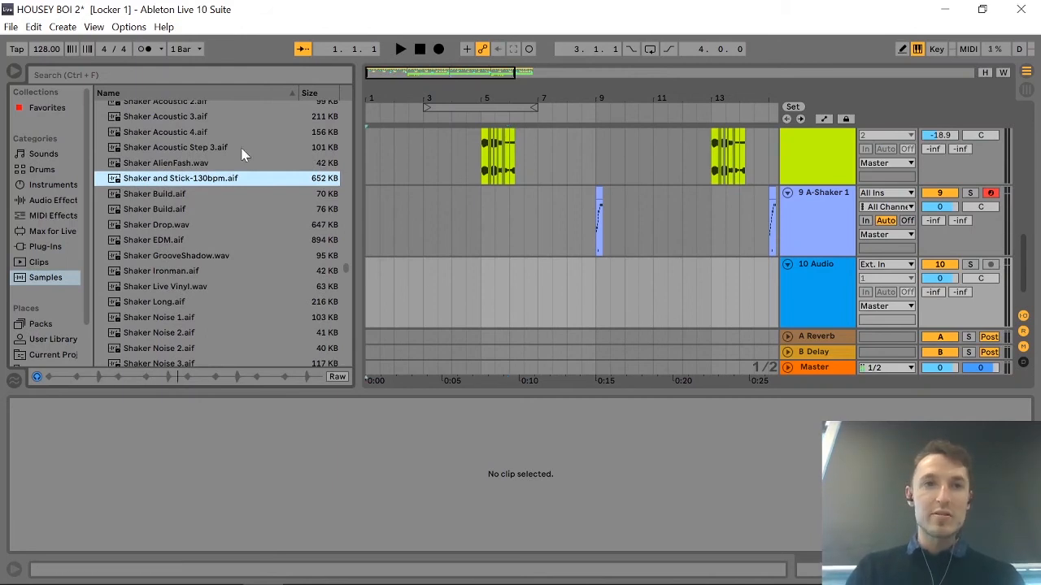
pyautogui.moveTo(172, 184); pyautogui.dragTo(542, 298)
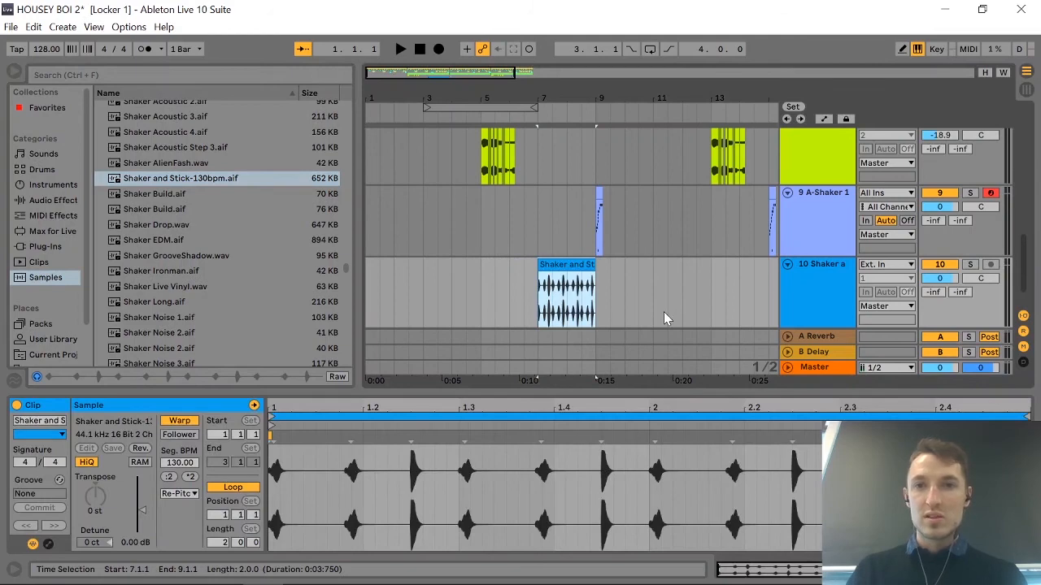
# Move the Shaker and Stick clip so that it starts at 11.1.1.
pyautogui.scroll(6, 664, 311)
pyautogui.hscroll(-3, 663, 312)
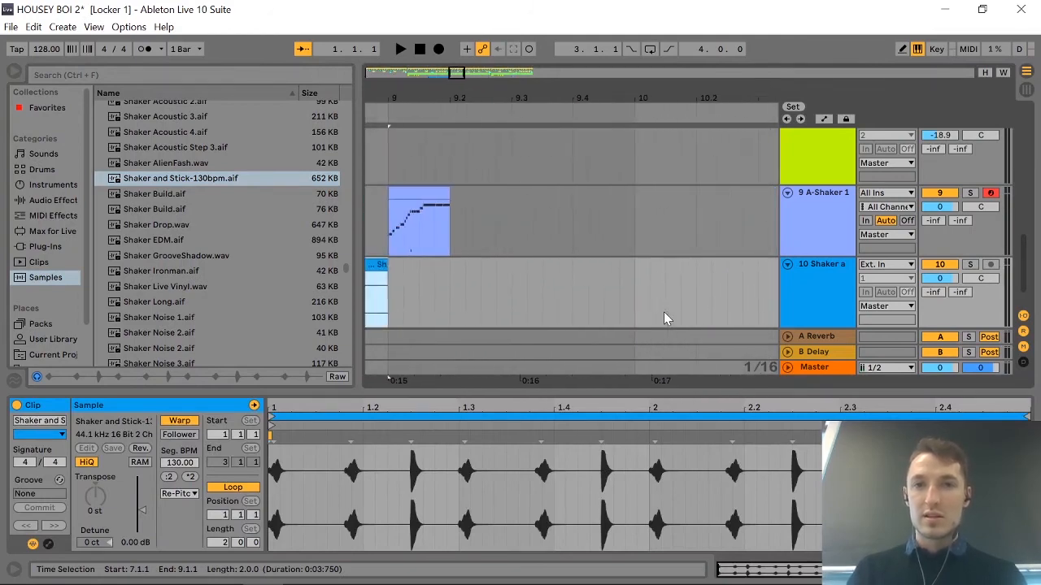
pyautogui.scroll(-3, 664, 311)
pyautogui.scroll(-3, 663, 311)
pyautogui.moveTo(579, 268); pyautogui.dragTo(706, 270)
pyautogui.hscroll(4, 706, 268)
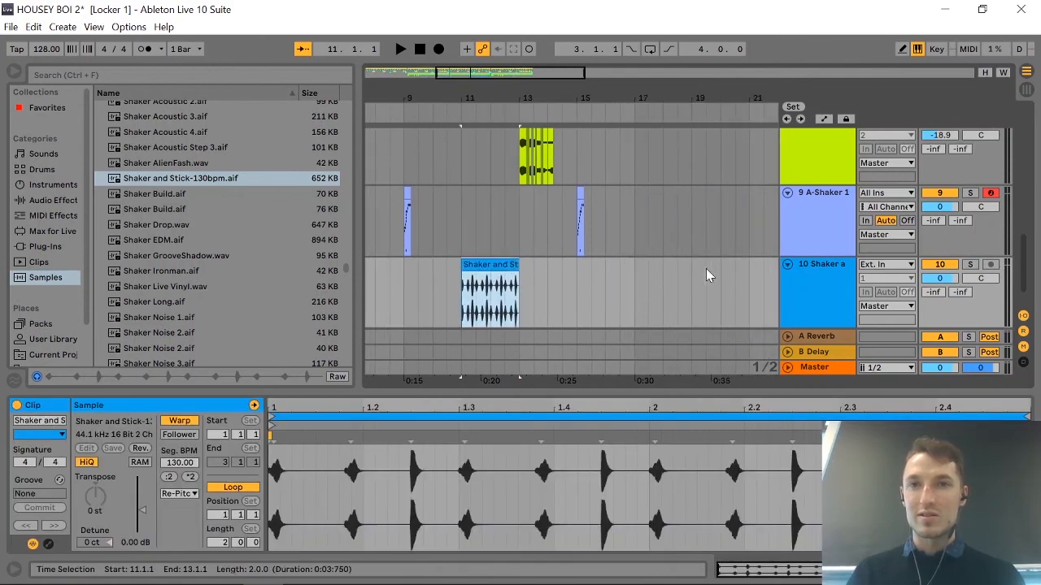
# Duplicate the four bars from 13.1.1 to 17.1.1 across the tracks, placing the copy at 17.1.1 to 21.1.1.
pyautogui.scroll(3, 706, 268)
pyautogui.scroll(-3, 706, 268)
pyautogui.scroll(3, 706, 268)
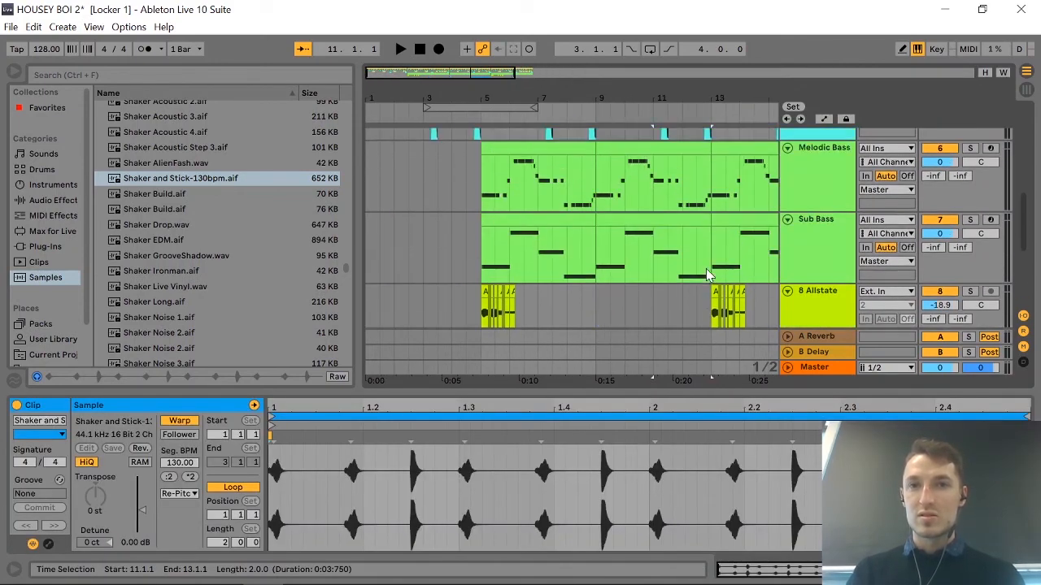
pyautogui.hscroll(-3, 706, 269)
pyautogui.hscroll(1, 705, 270)
pyautogui.scroll(5, 706, 270)
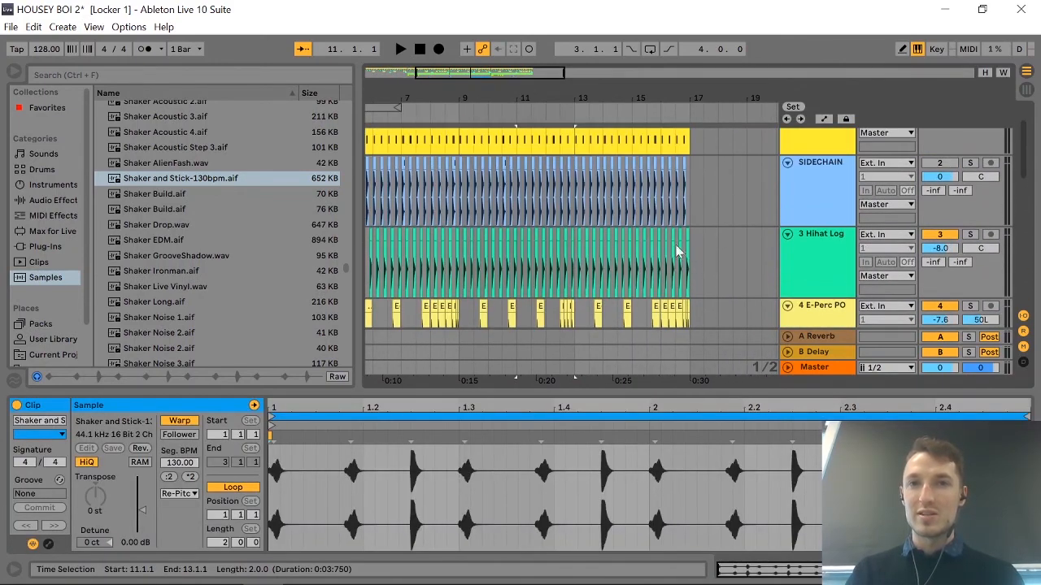
pyautogui.moveTo(693, 146); pyautogui.dragTo(575, 284)
pyautogui.hotkey('ctrl', 'd')
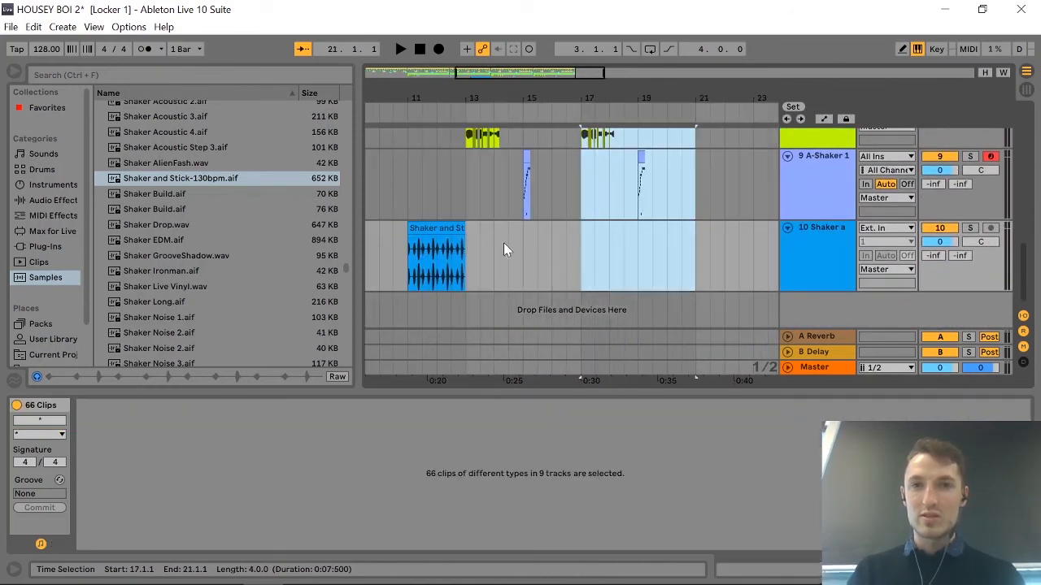
# Duplicate the Shaker and Stick clip and place the copy at 19.1.1.
pyautogui.click(450, 232)
pyautogui.hotkey('ctrl', 'd')
pyautogui.moveTo(501, 232); pyautogui.dragTo(679, 252)
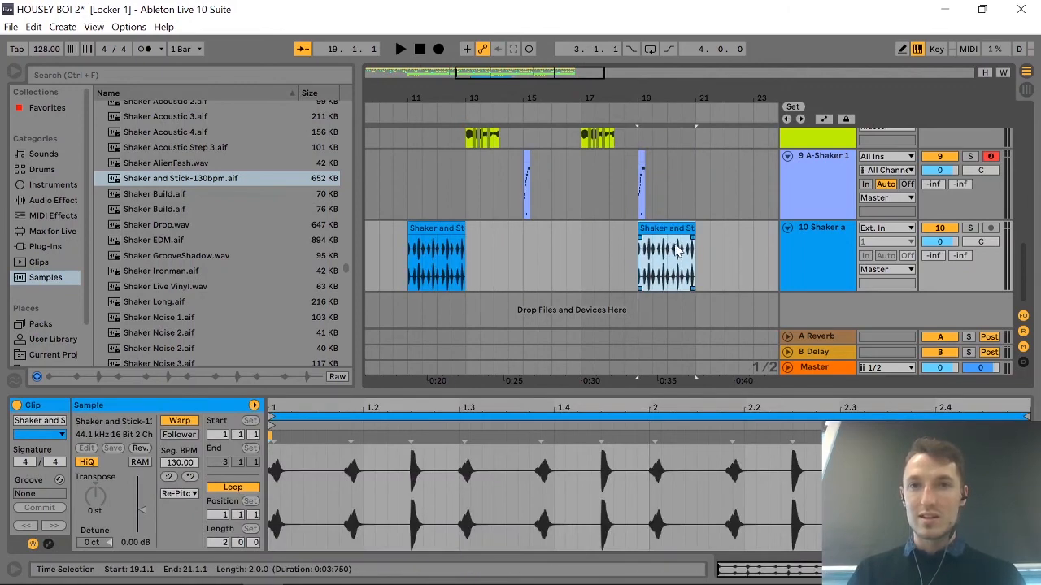
# Delete the Allstate clips that start at 17.1.1.
pyautogui.hscroll(-3, 566, 254)
pyautogui.hscroll(4, 566, 254)
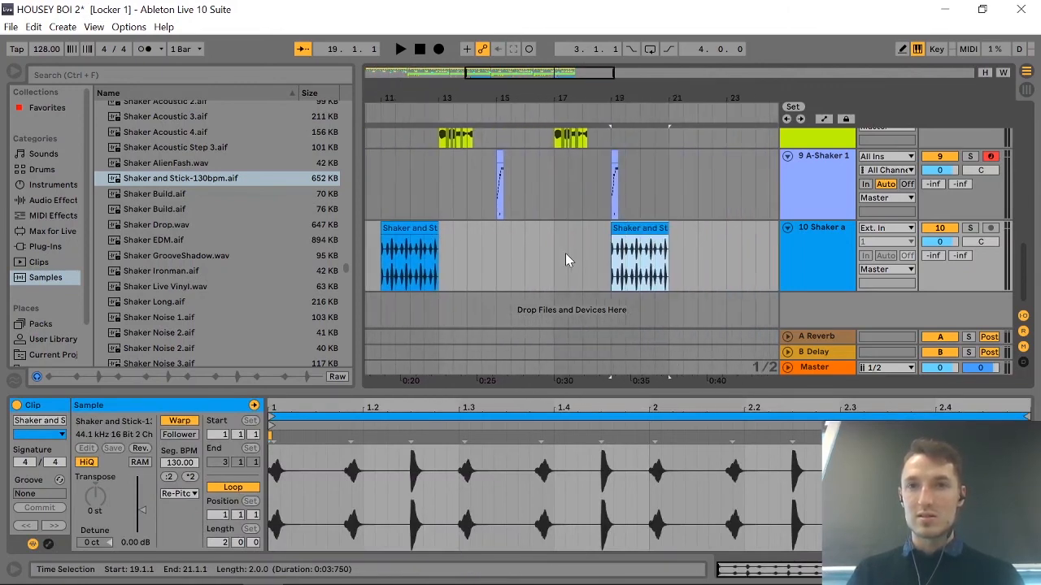
pyautogui.scroll(2, 565, 253)
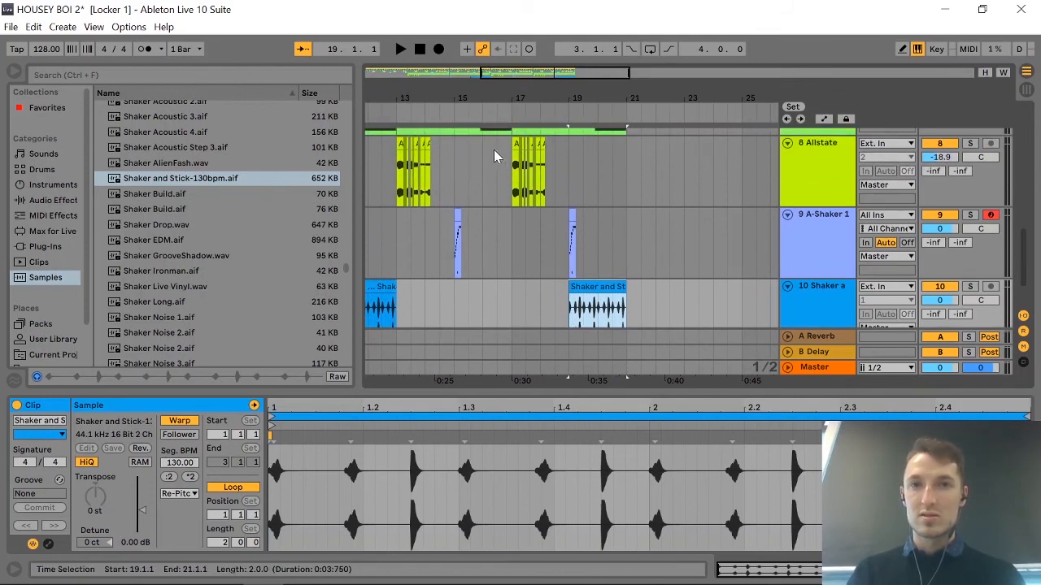
pyautogui.hscroll(-5, 498, 152)
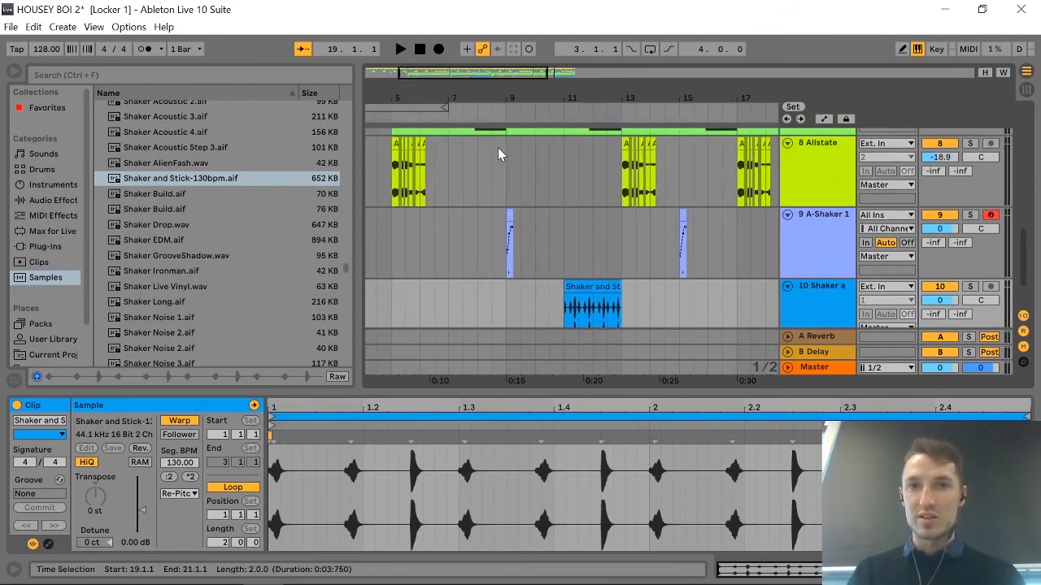
pyautogui.hscroll(1, 498, 147)
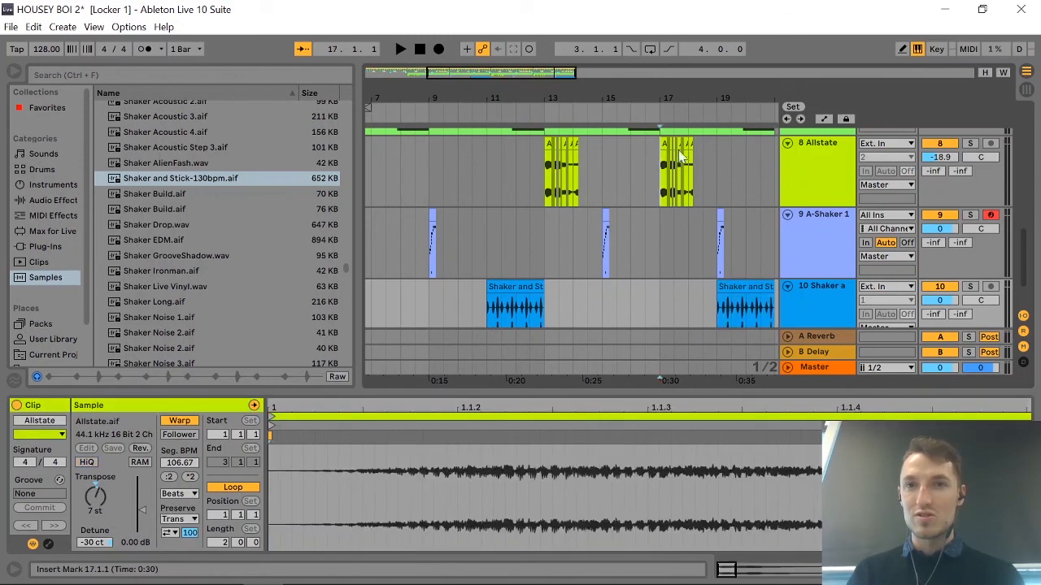
pyautogui.moveTo(665, 164); pyautogui.dragTo(735, 145)
pyautogui.press('Delete')
# Delete the A-Shaker 1 clip at 15.1.1 and move the one at 19.1.1 to 17.1.1.
pyautogui.hscroll(-3, 594, 191)
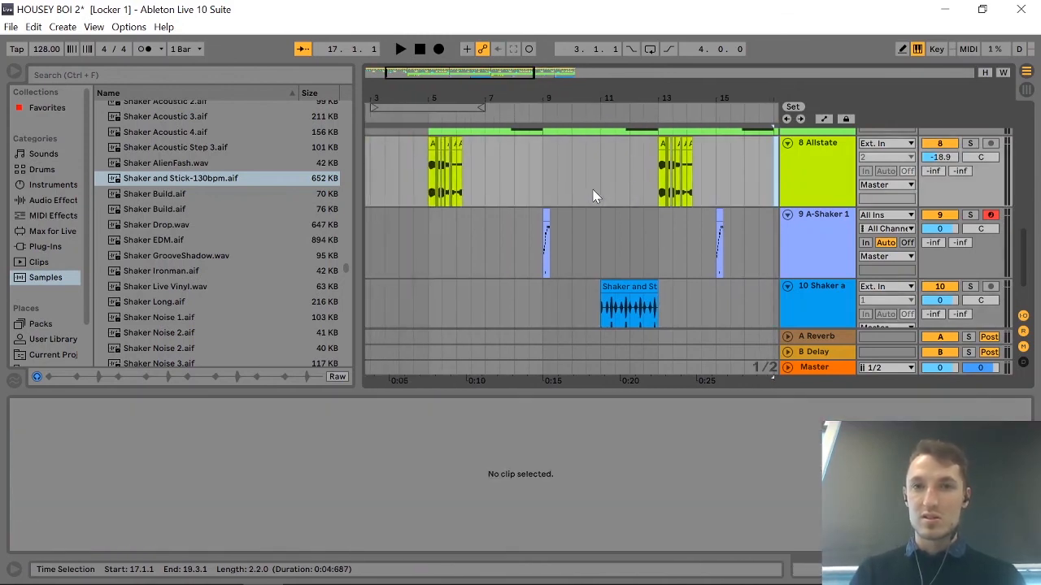
pyautogui.hscroll(4, 593, 191)
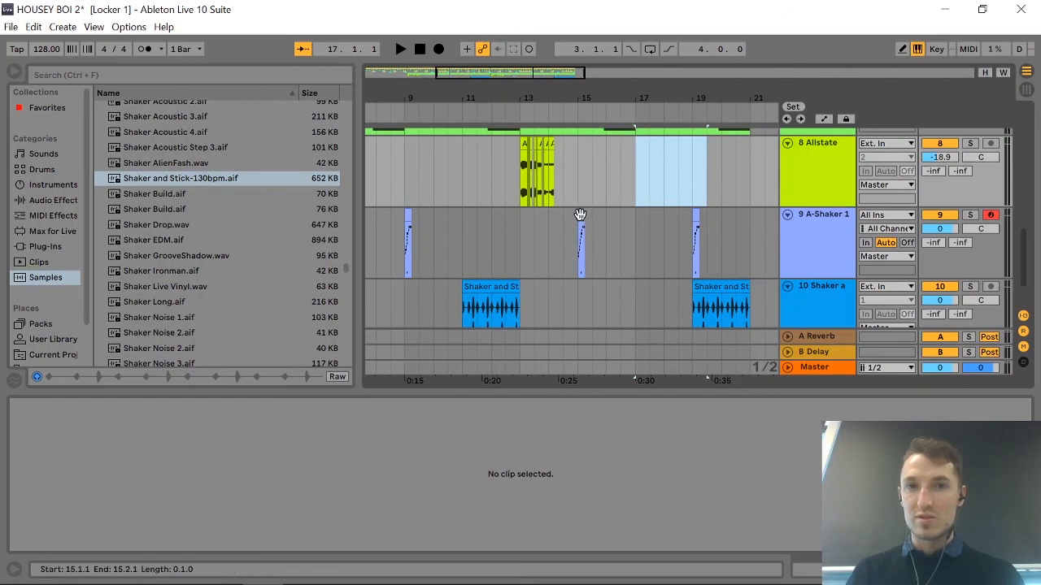
pyautogui.click(579, 215)
pyautogui.press('Delete')
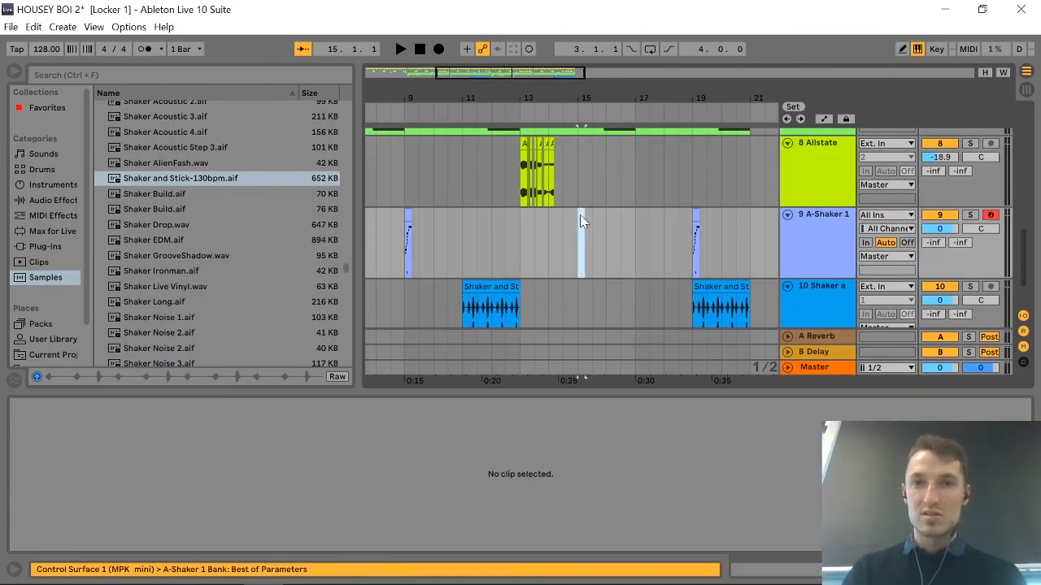
pyautogui.click(695, 214)
pyautogui.moveTo(695, 215); pyautogui.dragTo(640, 222)
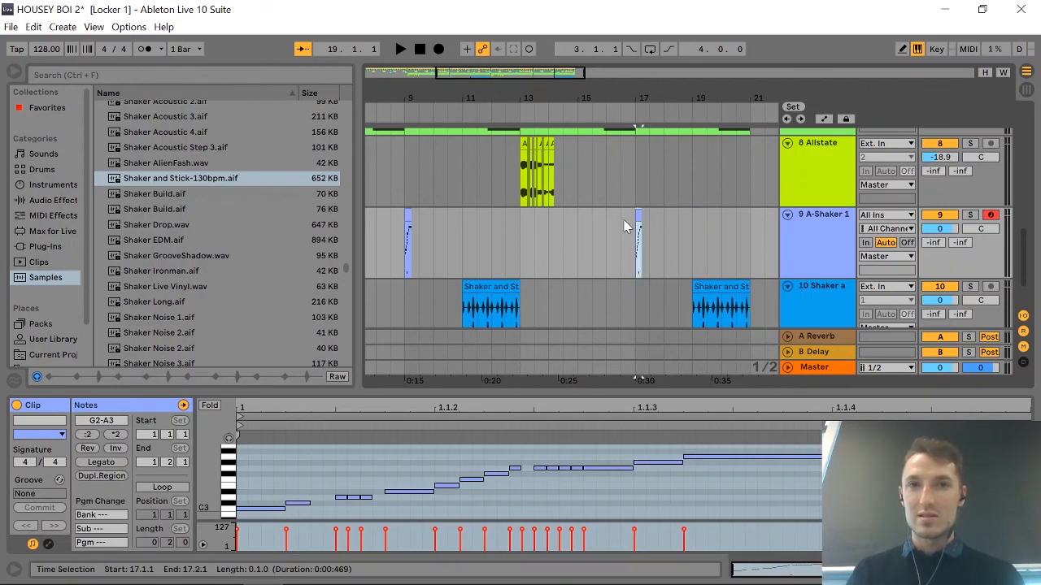
# Place the playback start at 10.3.1 and lower the Shaker and Stick track's volume to -10.7 dB.
pyautogui.scroll(-2, 709, 277)
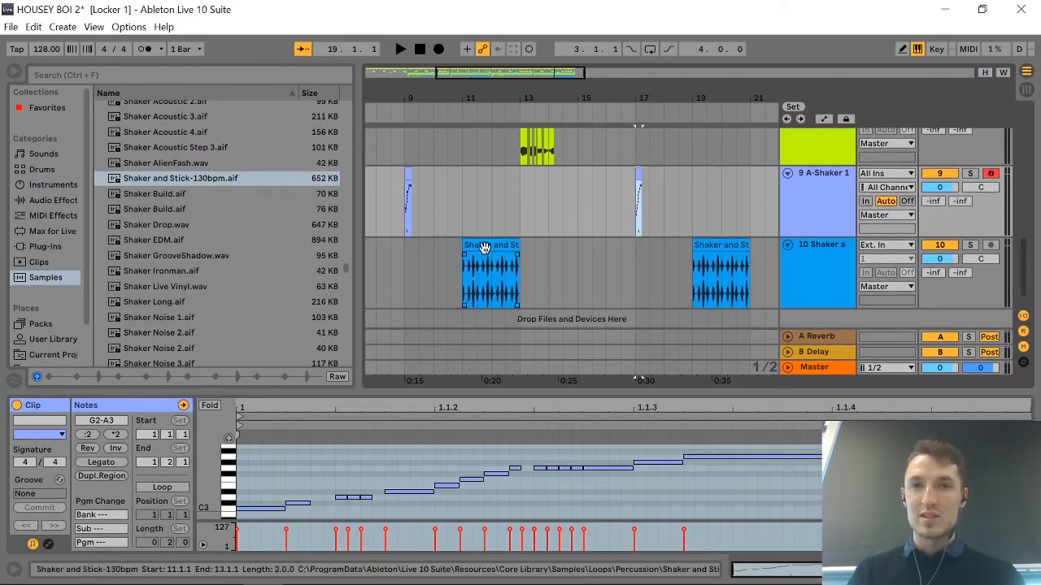
pyautogui.click(482, 246)
pyautogui.click(273, 465)
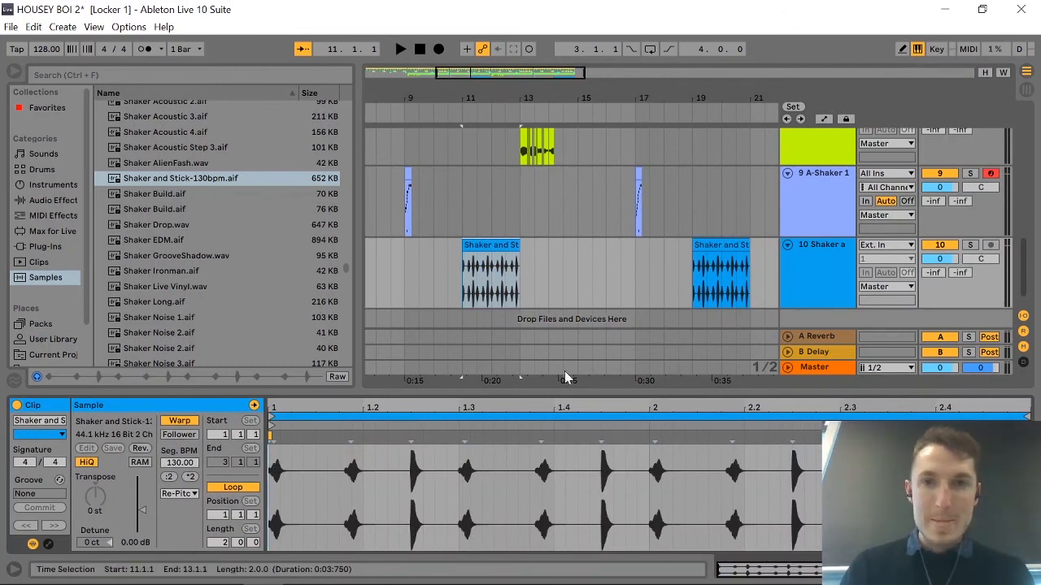
pyautogui.click(447, 266)
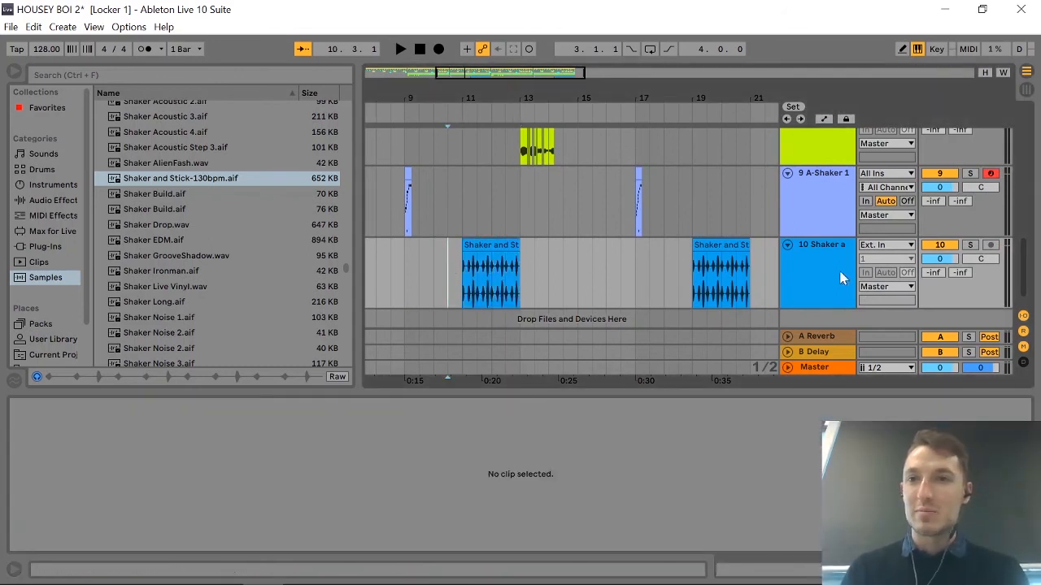
pyautogui.moveTo(940, 259); pyautogui.dragTo(940, 270)
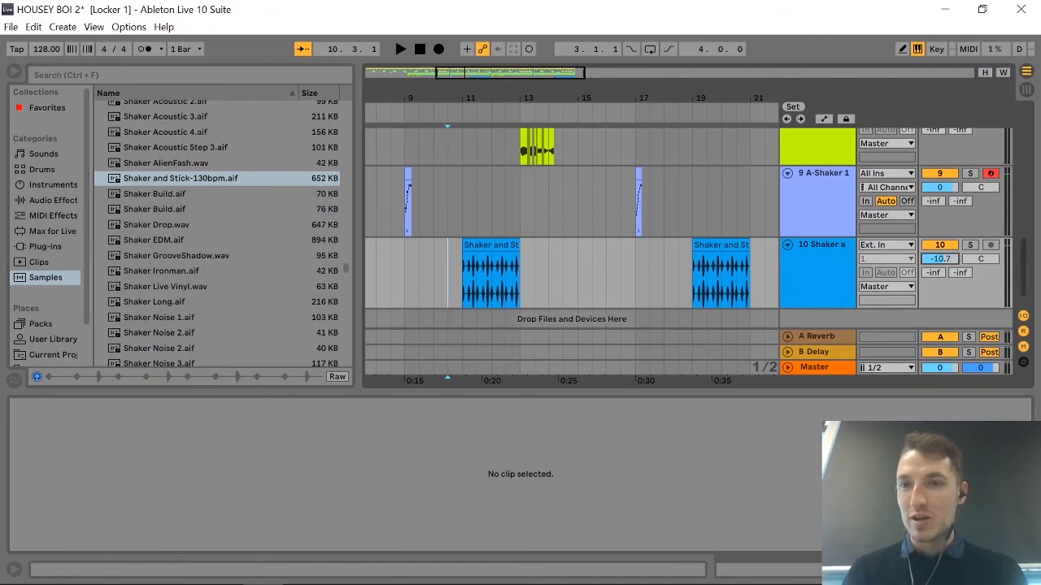
# Play the arrangement from 10.3.1 to the end and lower the Shaker and Stick track's volume to -11.3 dB.
pyautogui.press('space')
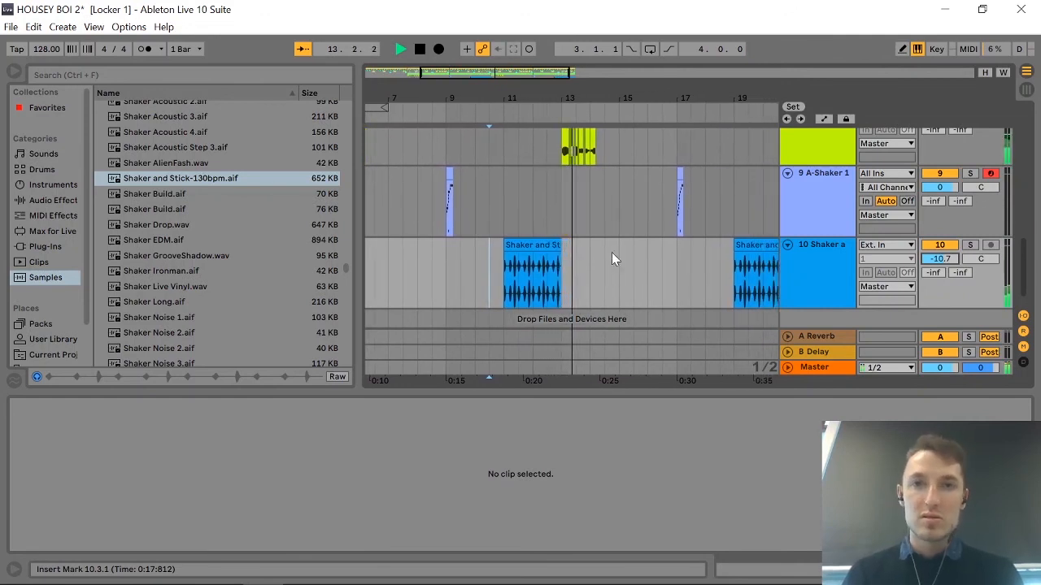
pyautogui.moveTo(936, 261); pyautogui.dragTo(936, 264)
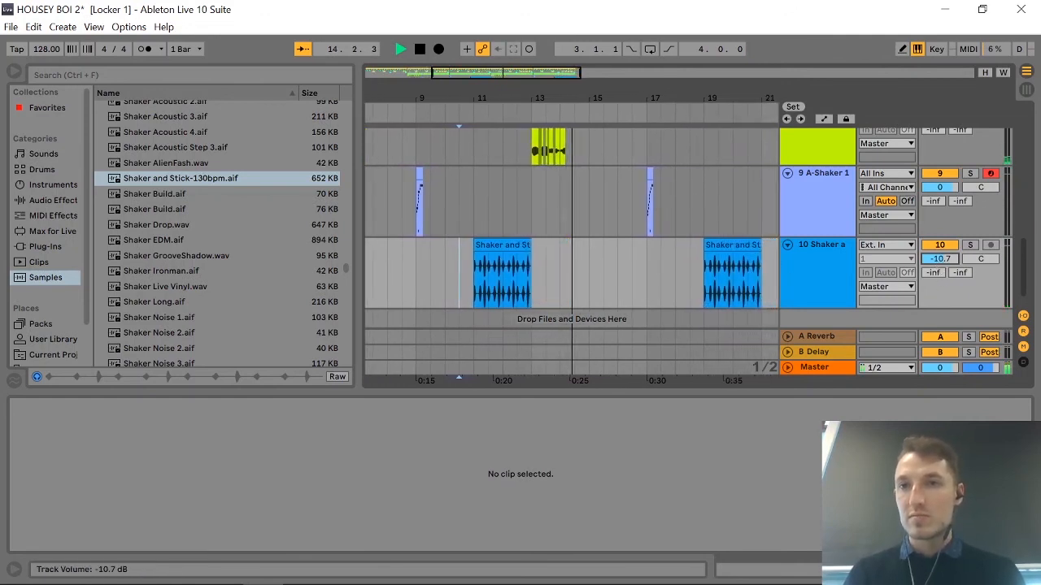
pyautogui.scroll(8, 651, 260)
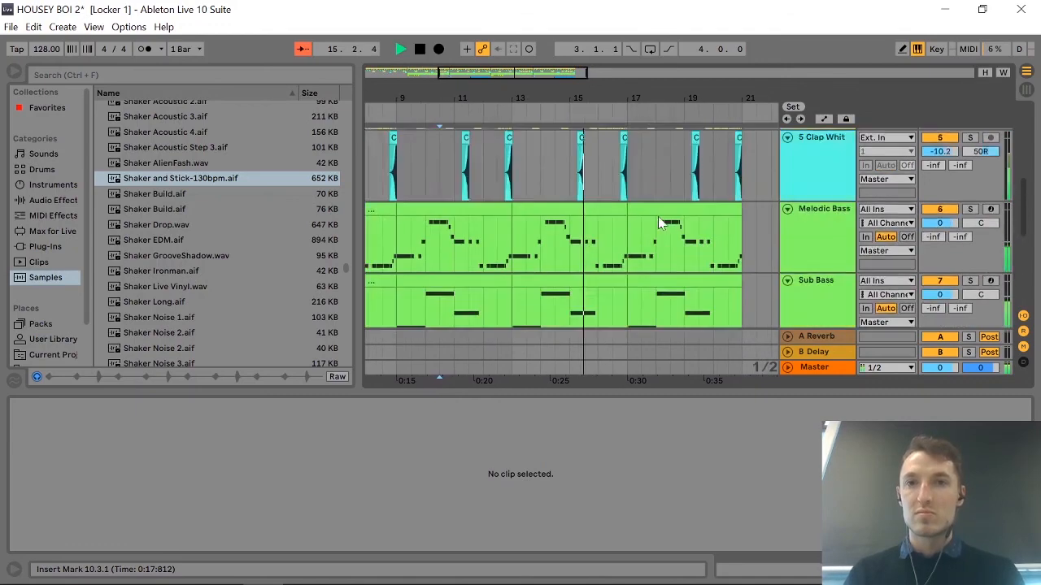
pyautogui.scroll(-6, 658, 216)
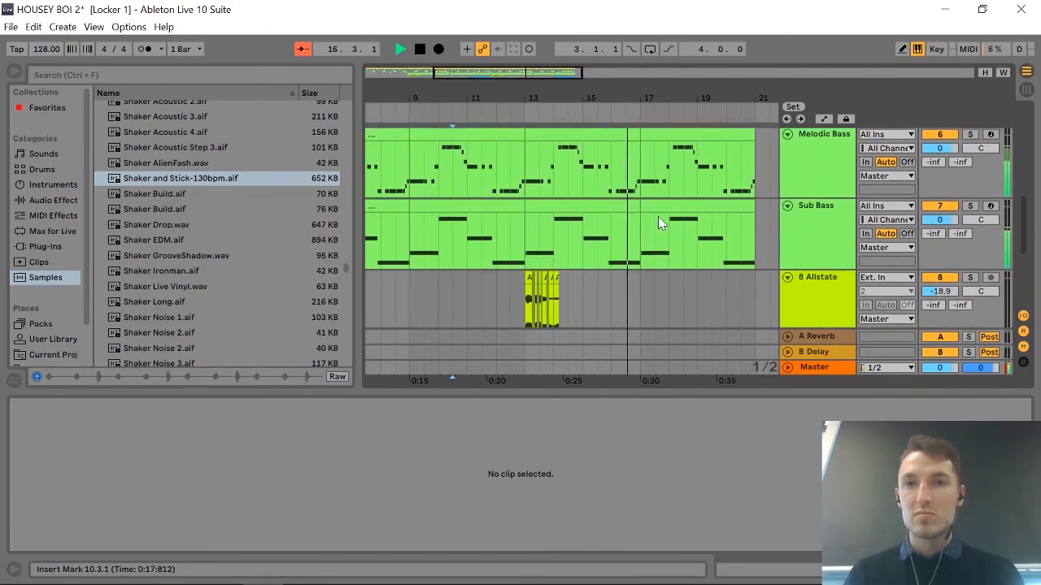
pyautogui.scroll(-5, 712, 259)
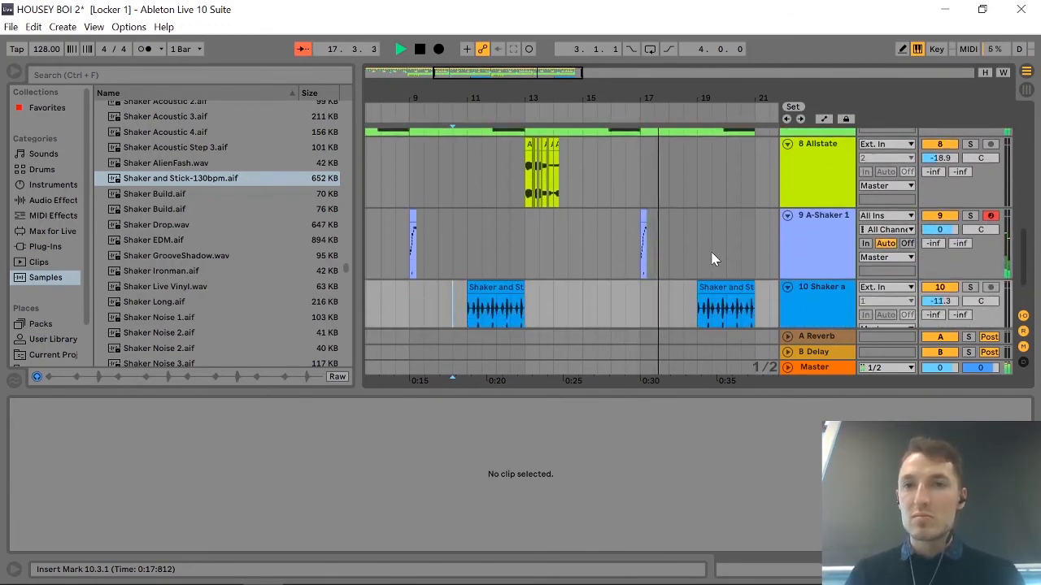
pyautogui.scroll(1, 638, 273)
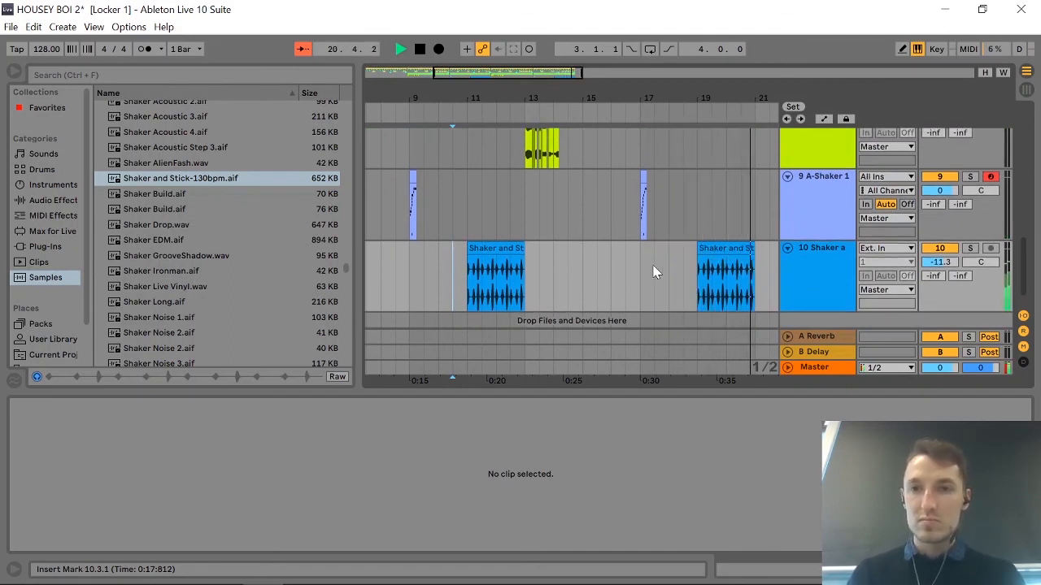
pyautogui.press('space')
pyautogui.scroll(10, 640, 236)
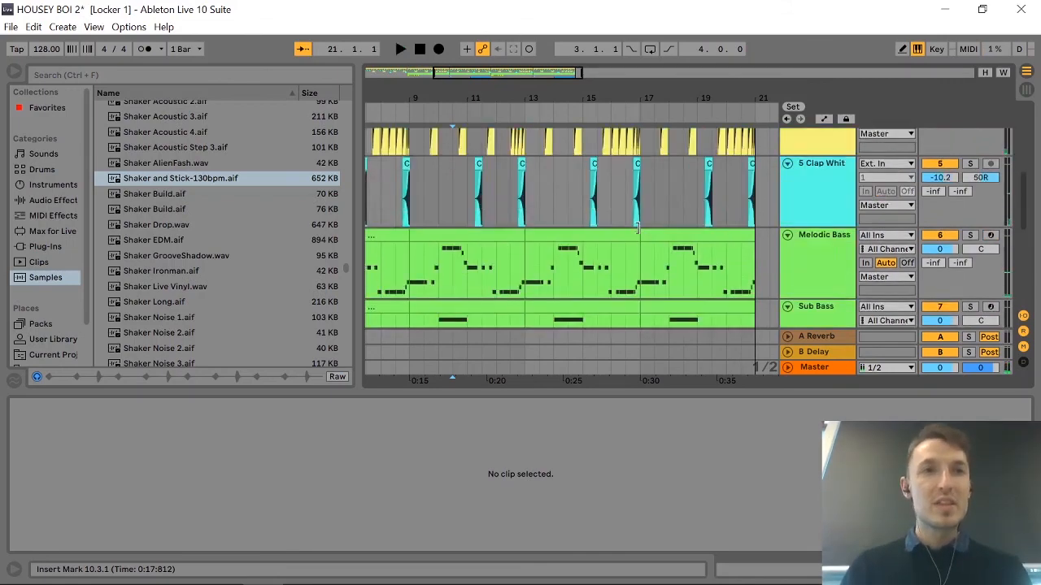
pyautogui.scroll(-5, 638, 231)
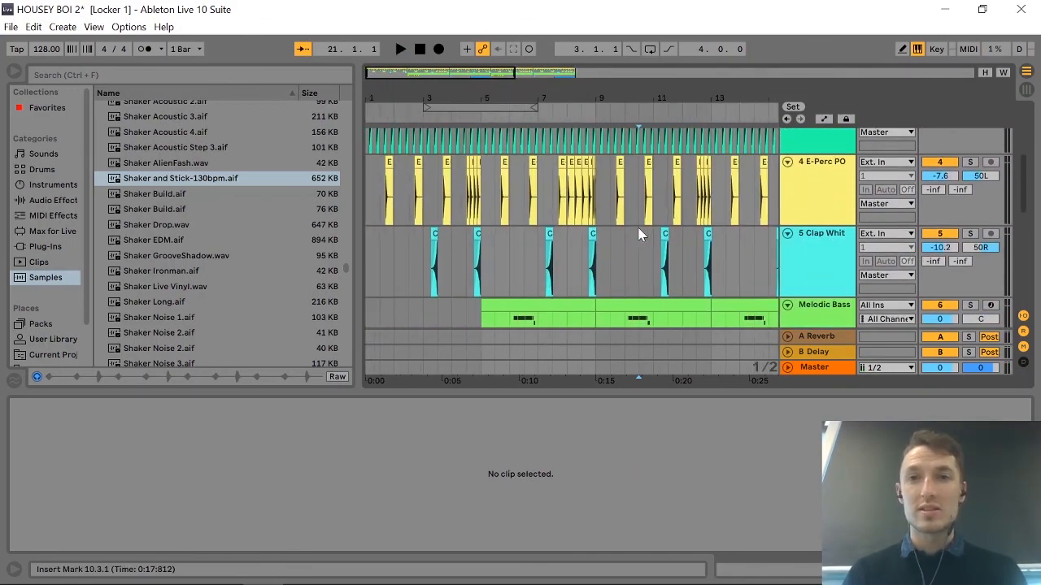
pyautogui.scroll(-2, 639, 236)
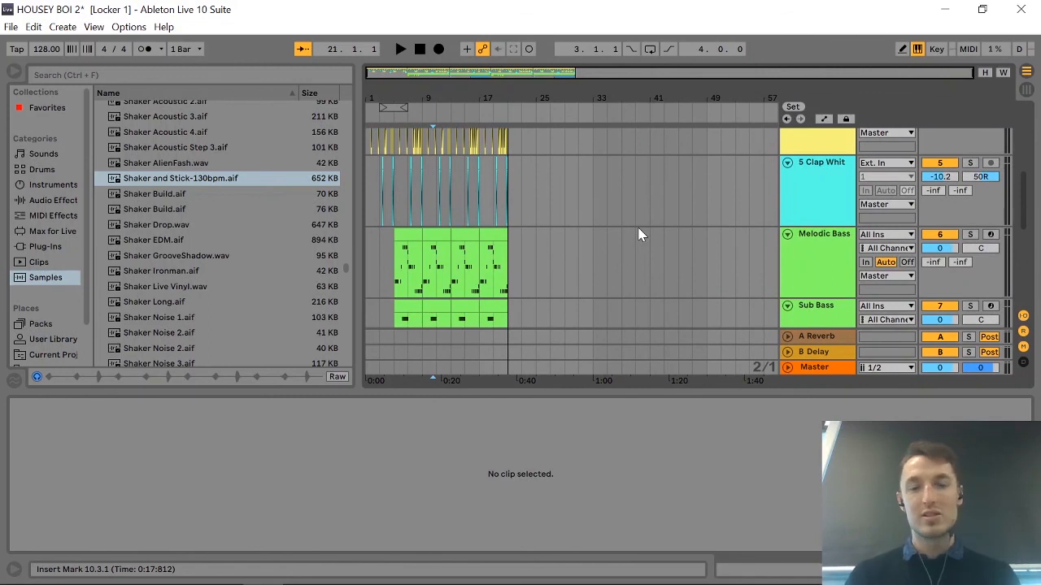
pyautogui.scroll(-2, 639, 236)
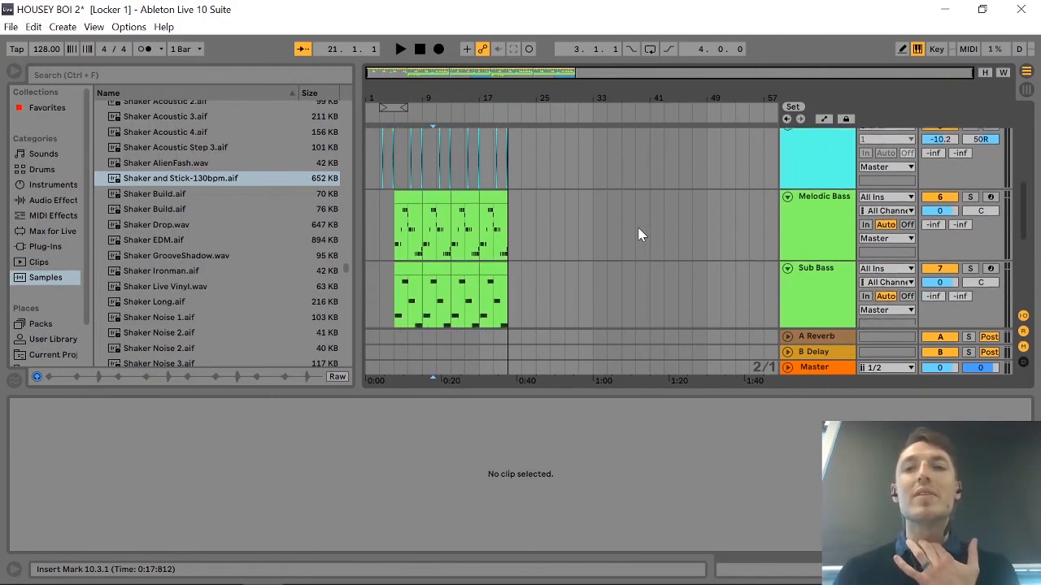
pyautogui.scroll(-2, 639, 235)
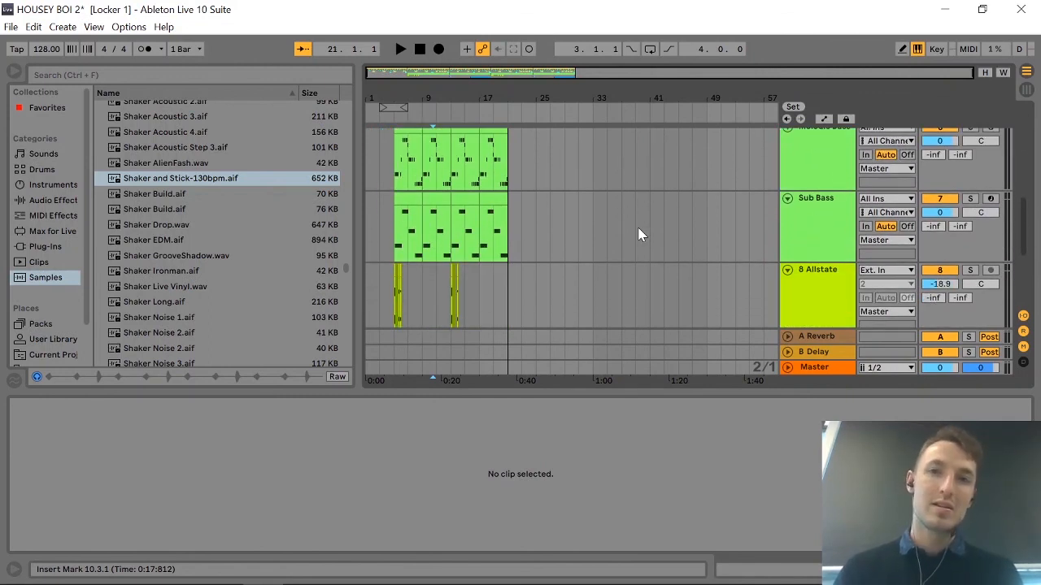